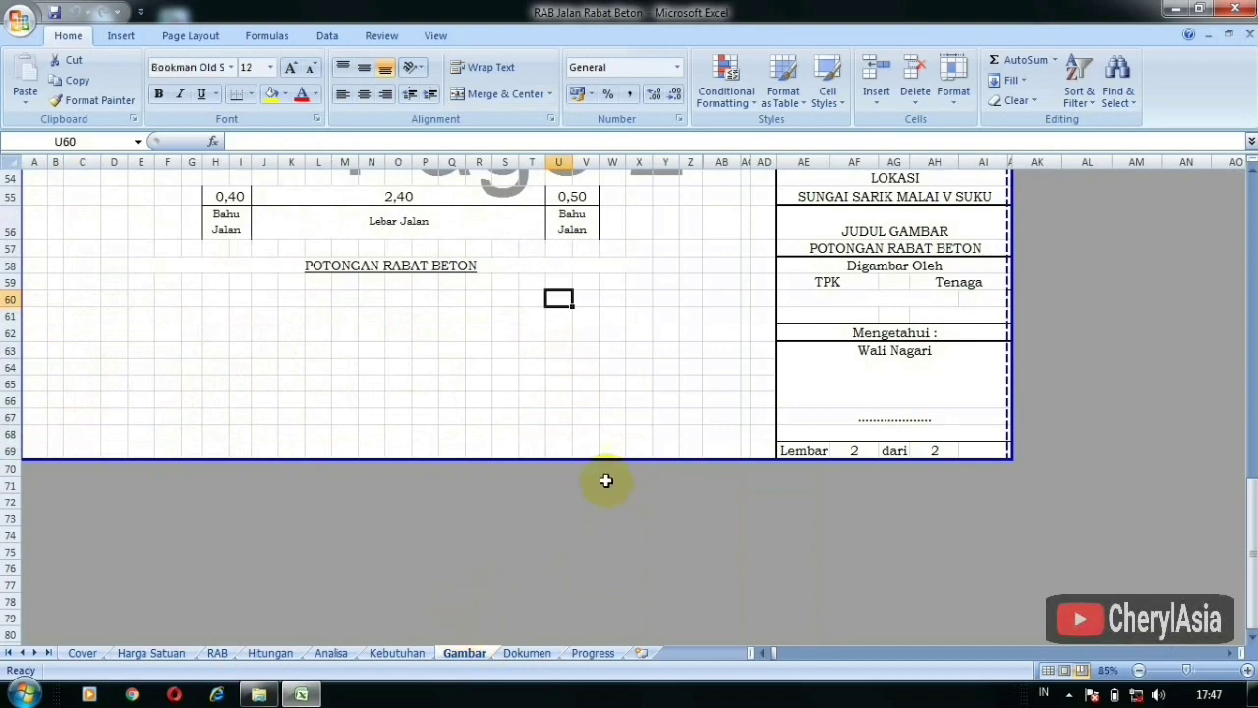
# Review the location map and the concrete road cross-section on the Gambar sheet, including the formulas behind its road and shoulder widths.
pyautogui.scroll(15, 605, 480)
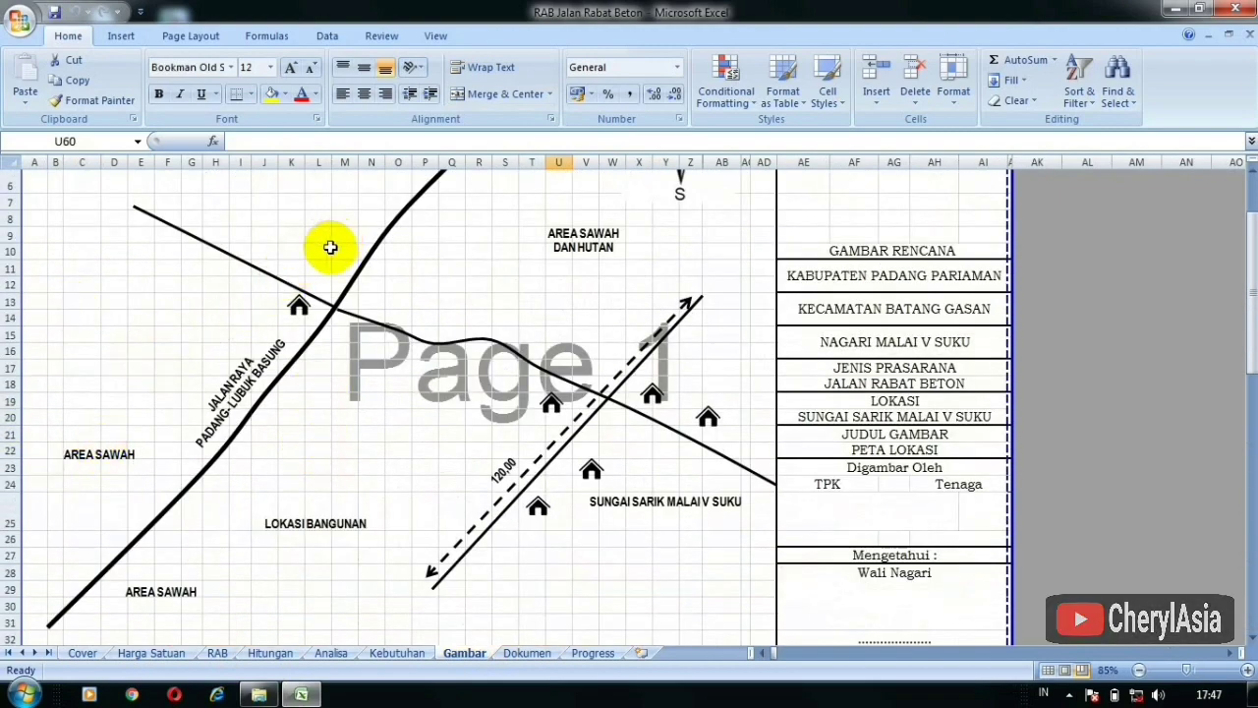
pyautogui.scroll(-2, 260, 397)
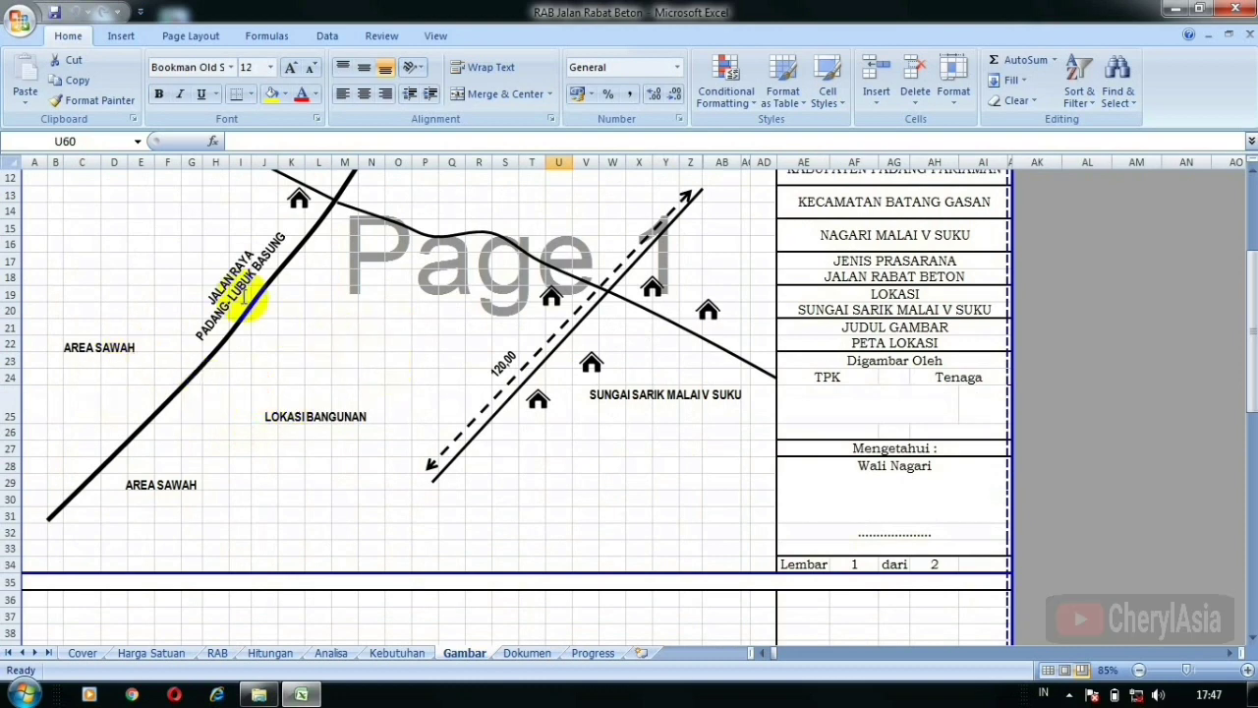
pyautogui.scroll(2, 414, 274)
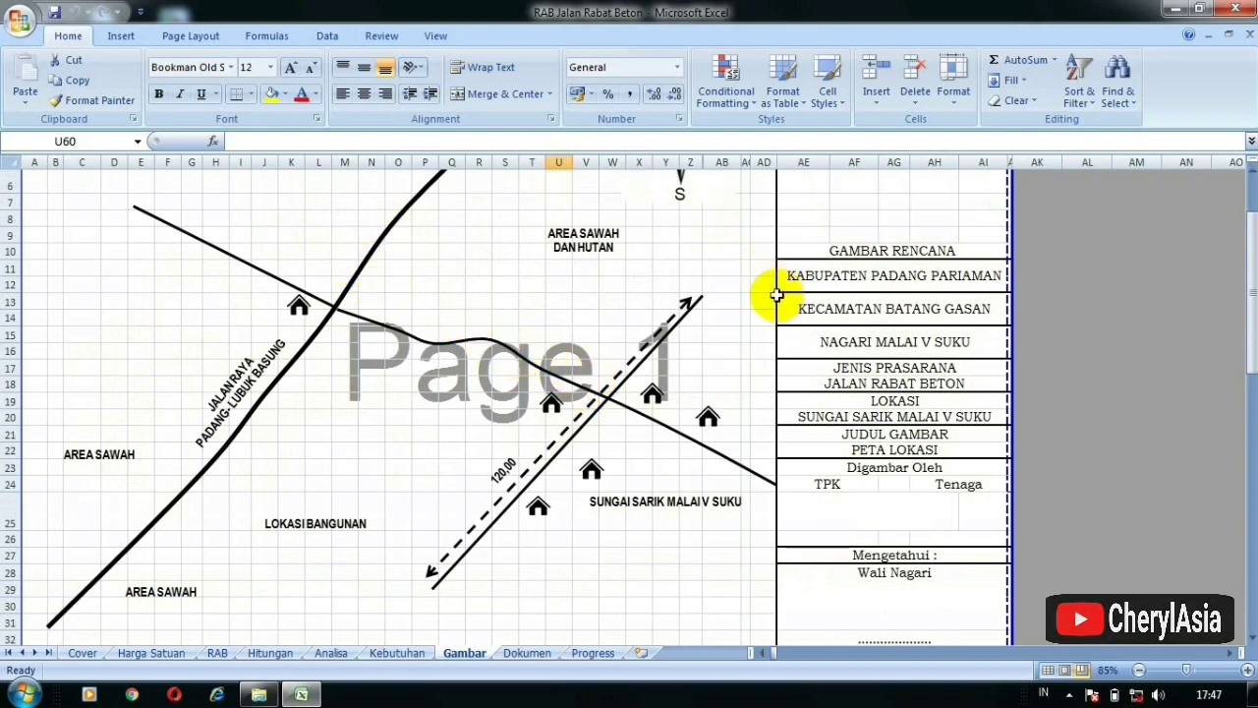
pyautogui.scroll(-3, 351, 345)
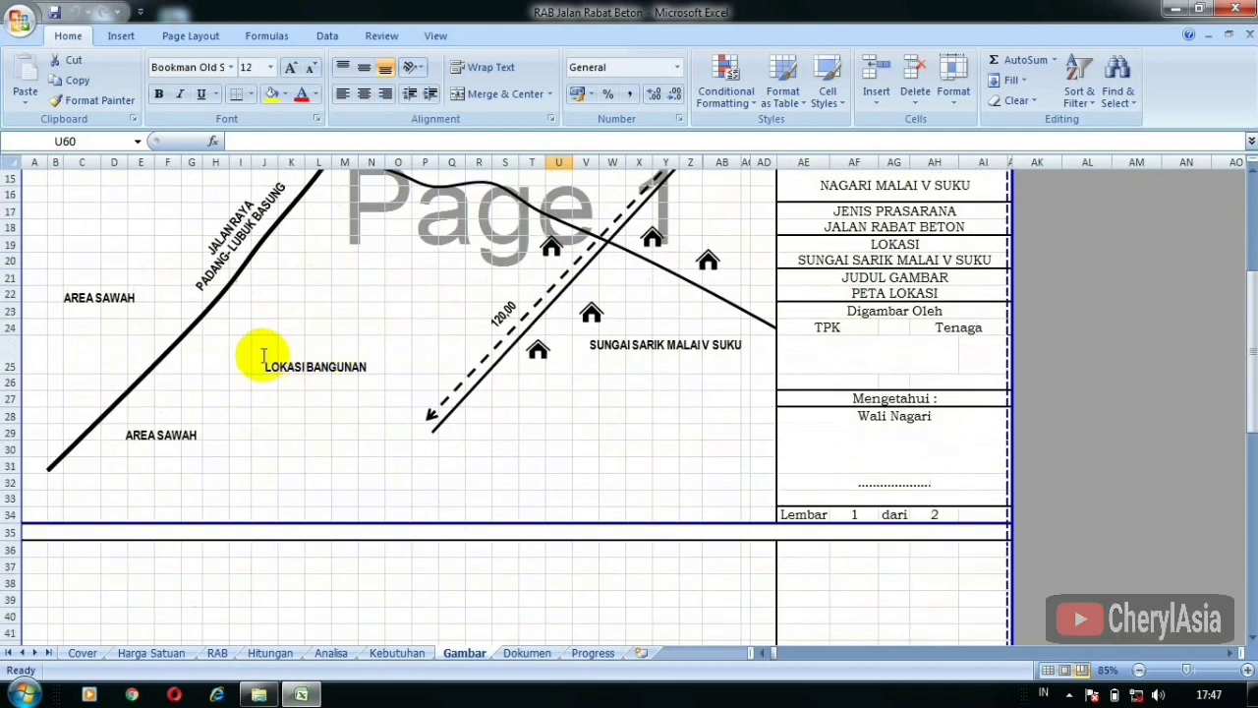
pyautogui.scroll(-8, 491, 253)
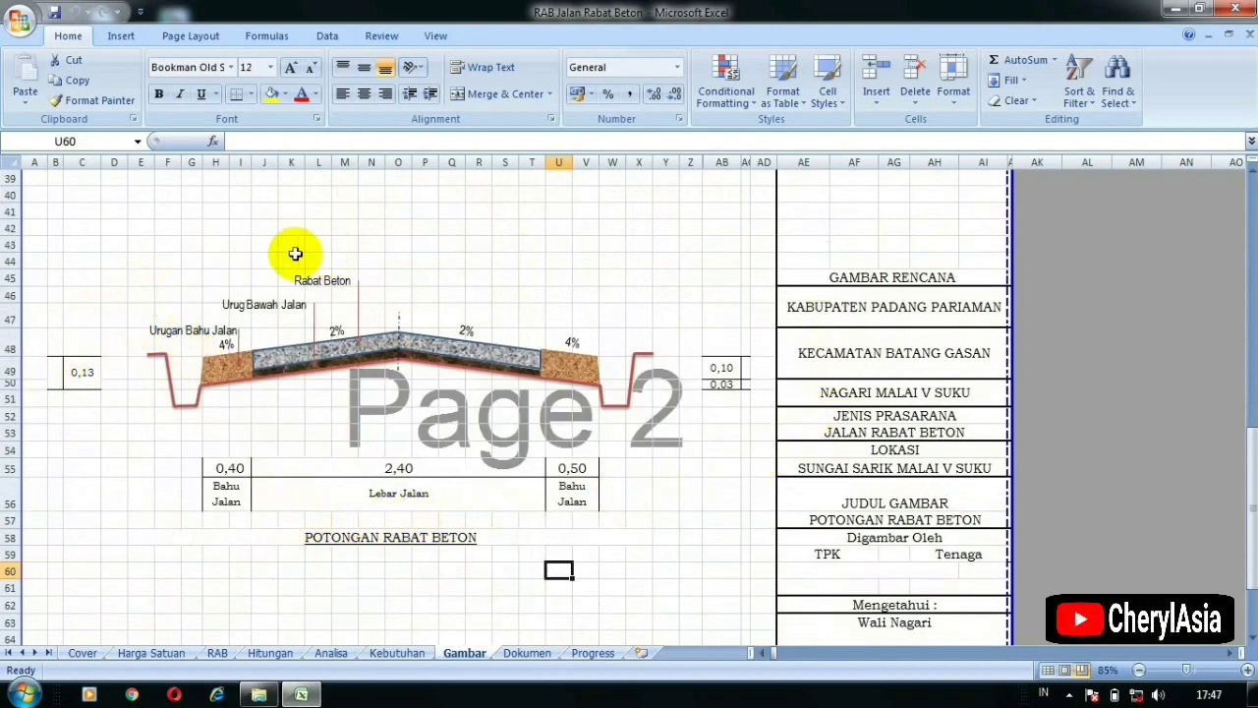
pyautogui.click(400, 469)
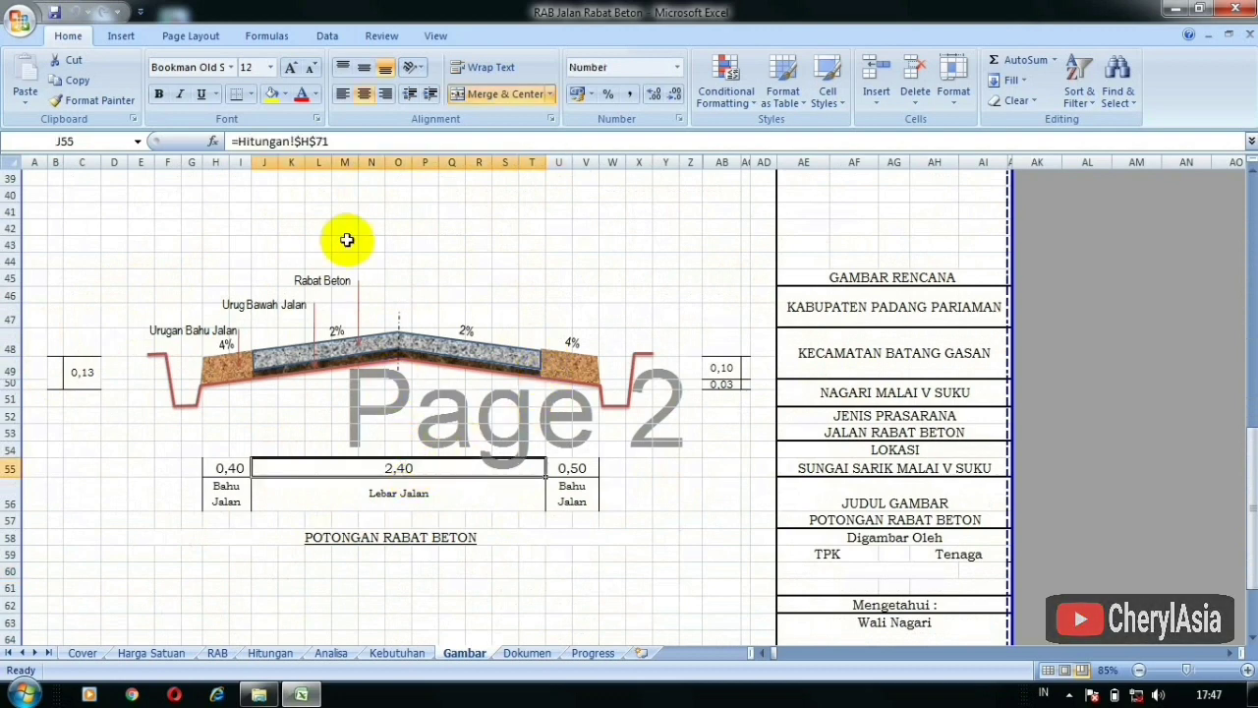
pyautogui.click(320, 142)
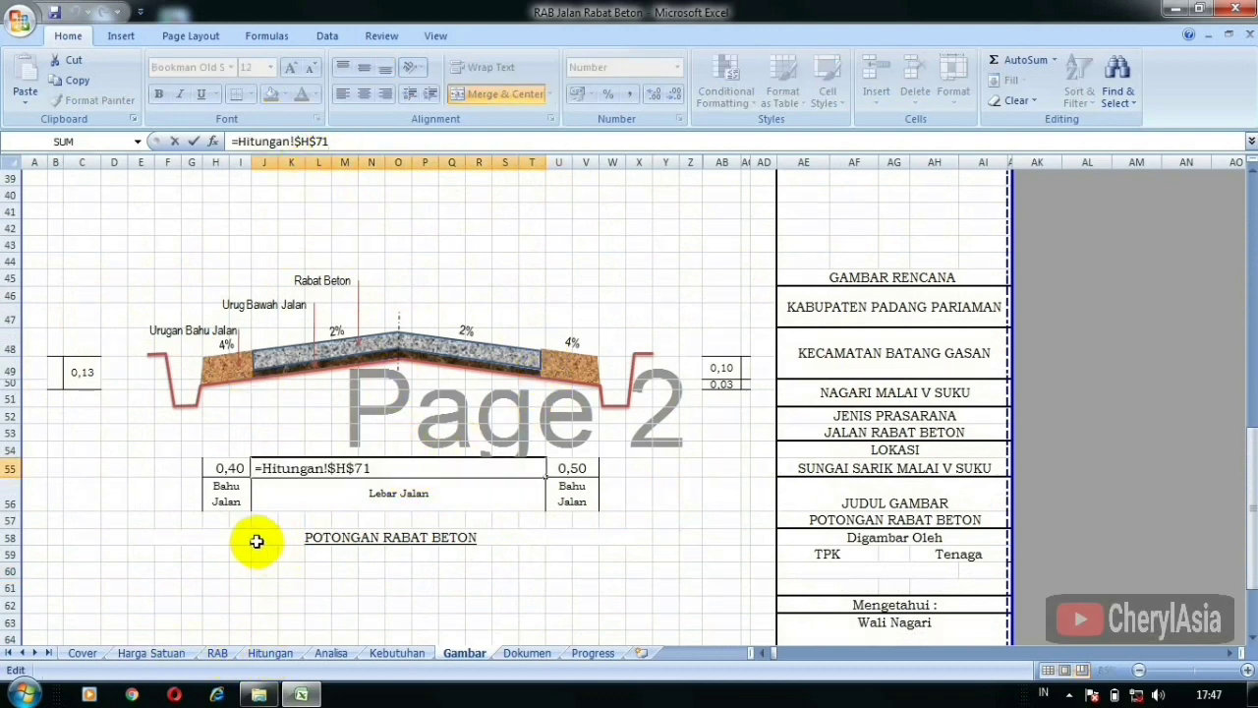
pyautogui.press('Escape')
pyautogui.click(226, 469)
# Move the vertical page break on the Gambar sheet outward to the edge of the print area, just past column AI.
pyautogui.click(373, 659)
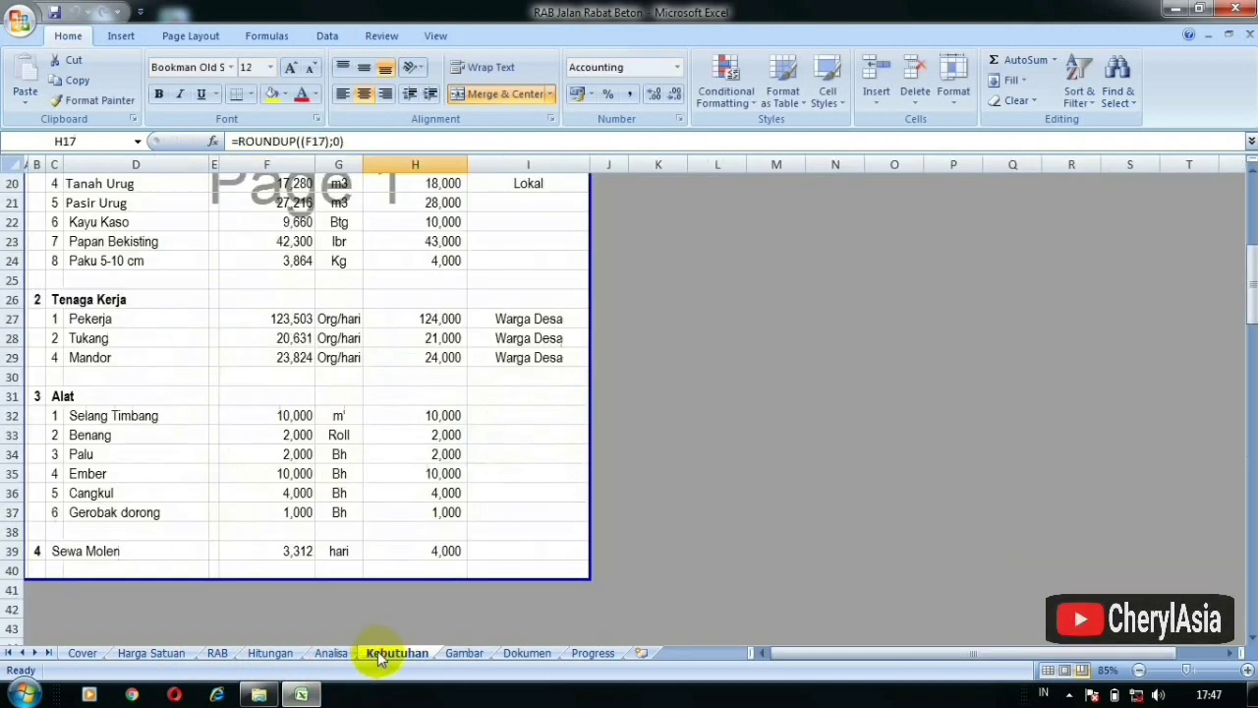
pyautogui.click(464, 655)
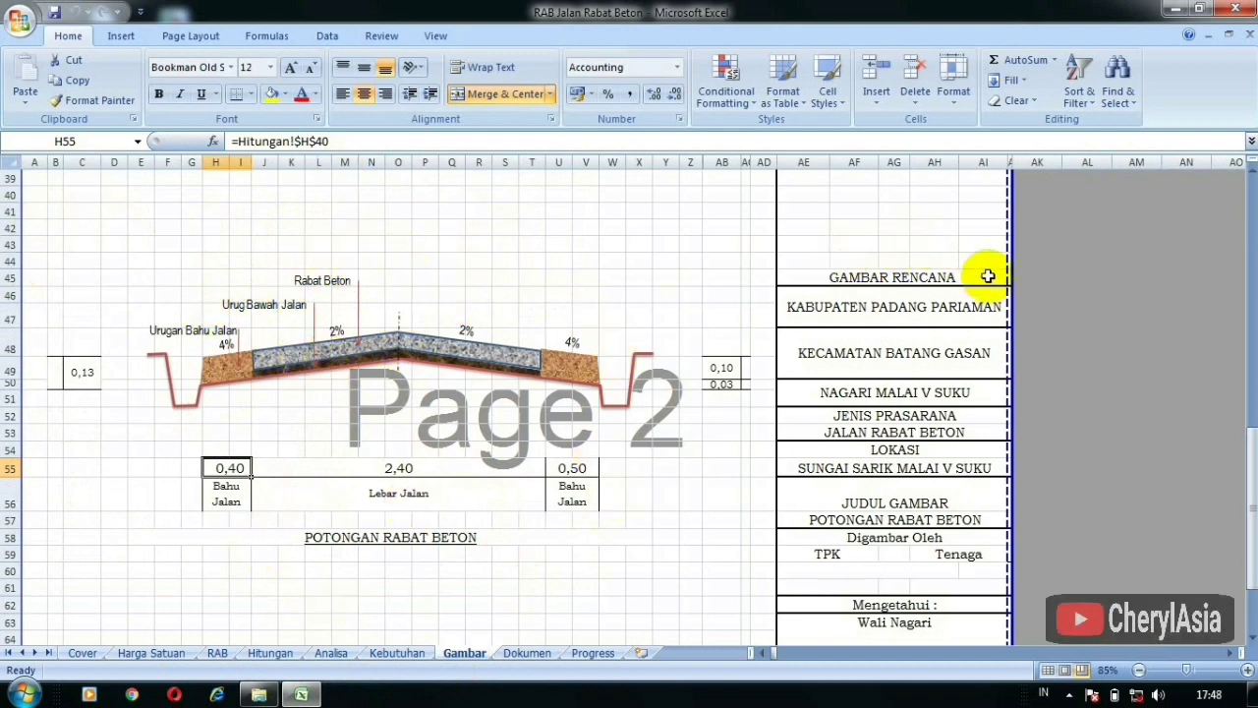
pyautogui.moveTo(1009, 253); pyautogui.dragTo(1013, 253)
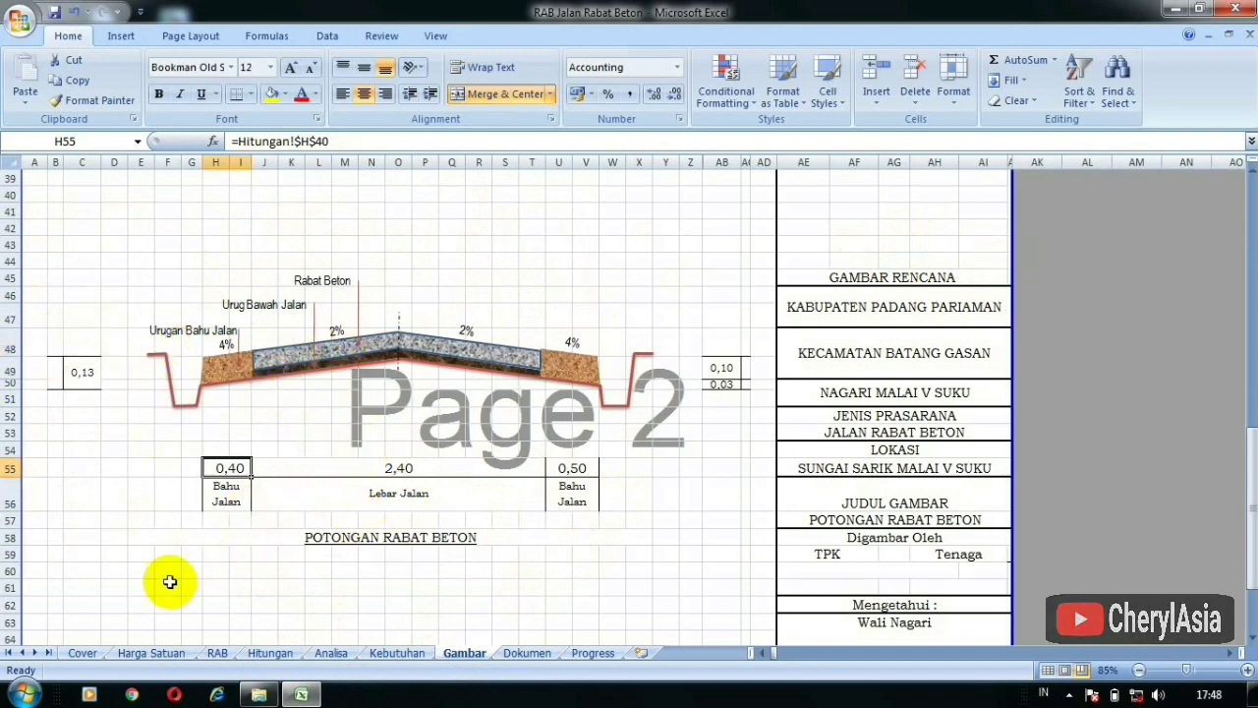
# In the Hitungan sheet's survey data, set the lengths of STA 1, STA 2 and STA 3 to 50, 40 and 40 m.
pyautogui.click(267, 652)
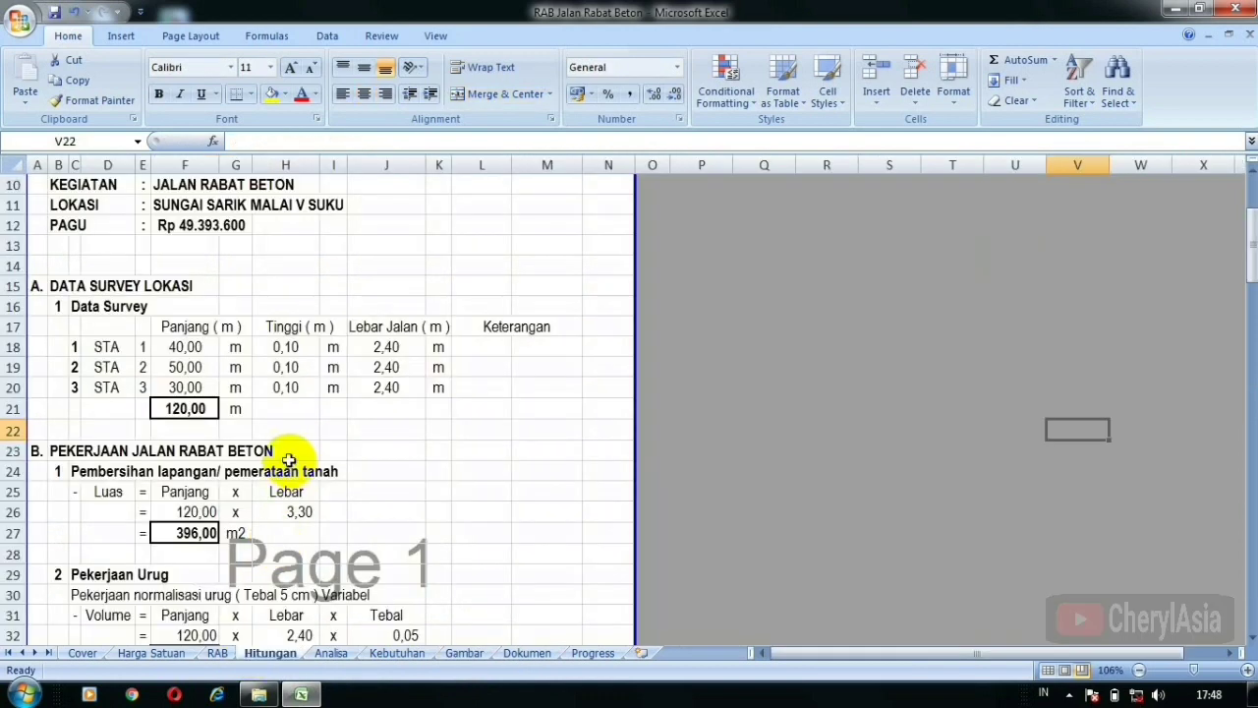
pyautogui.moveTo(865, 658); pyautogui.dragTo(865, 656)
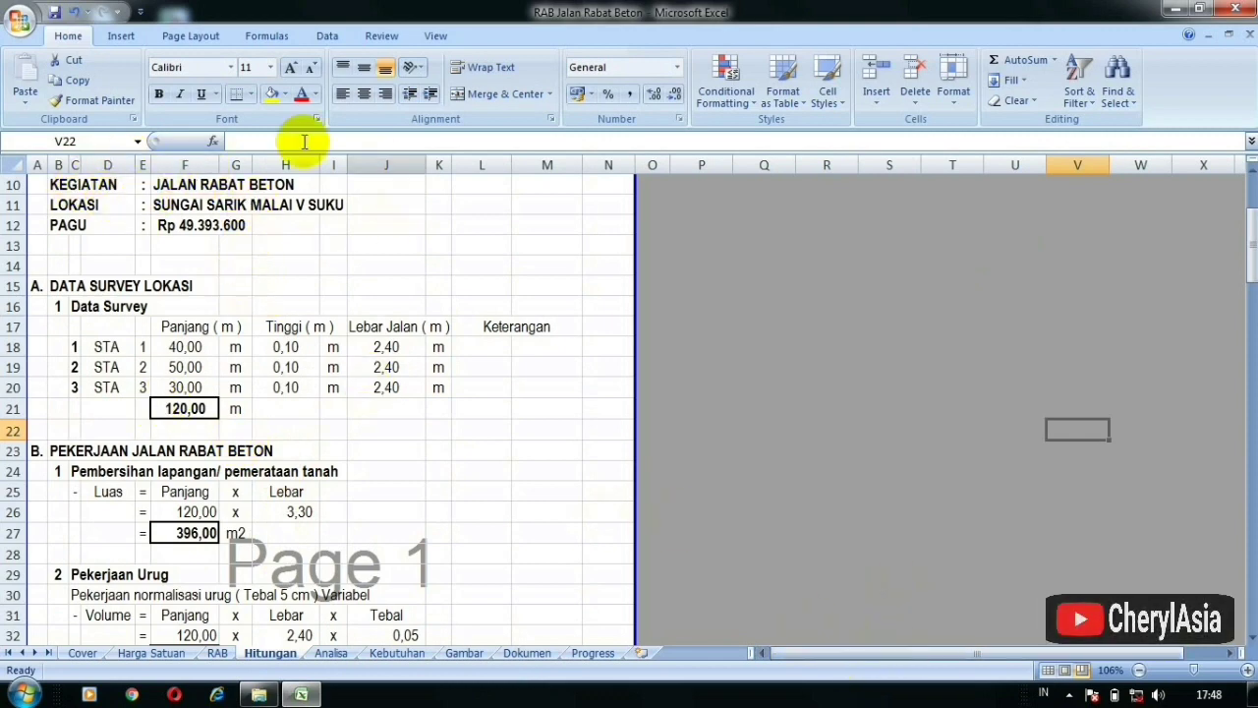
pyautogui.click(170, 347)
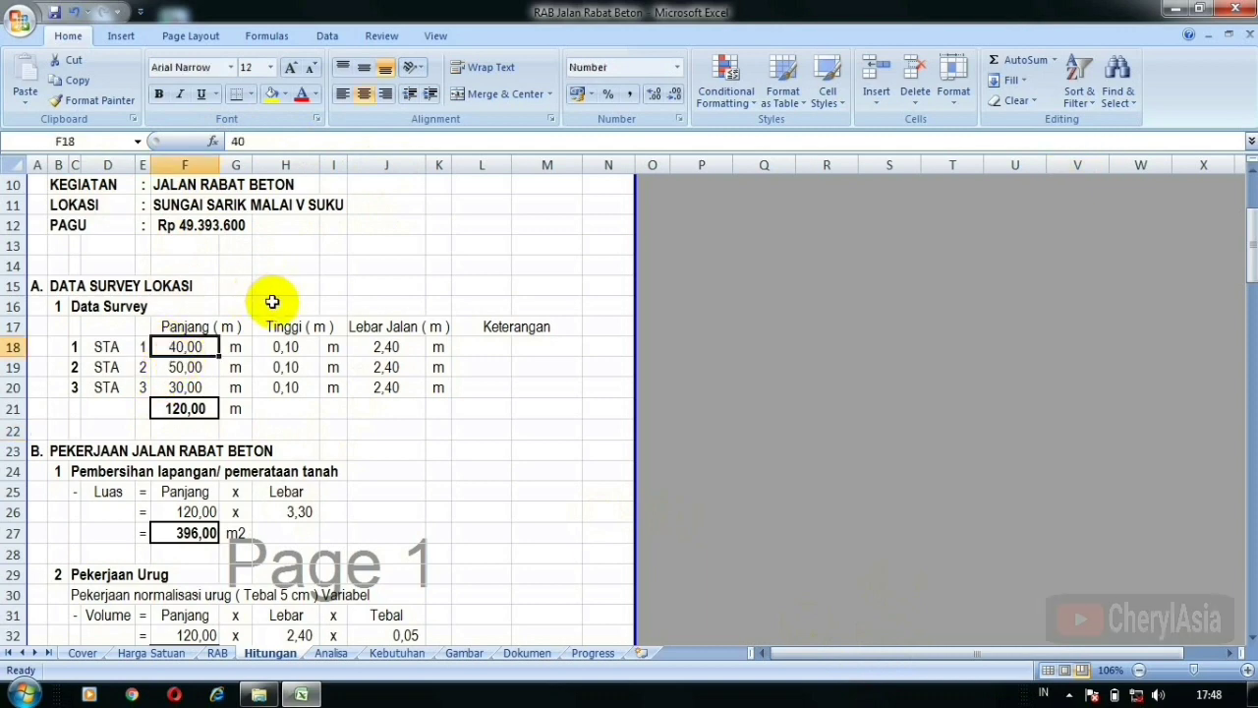
pyautogui.write('50')
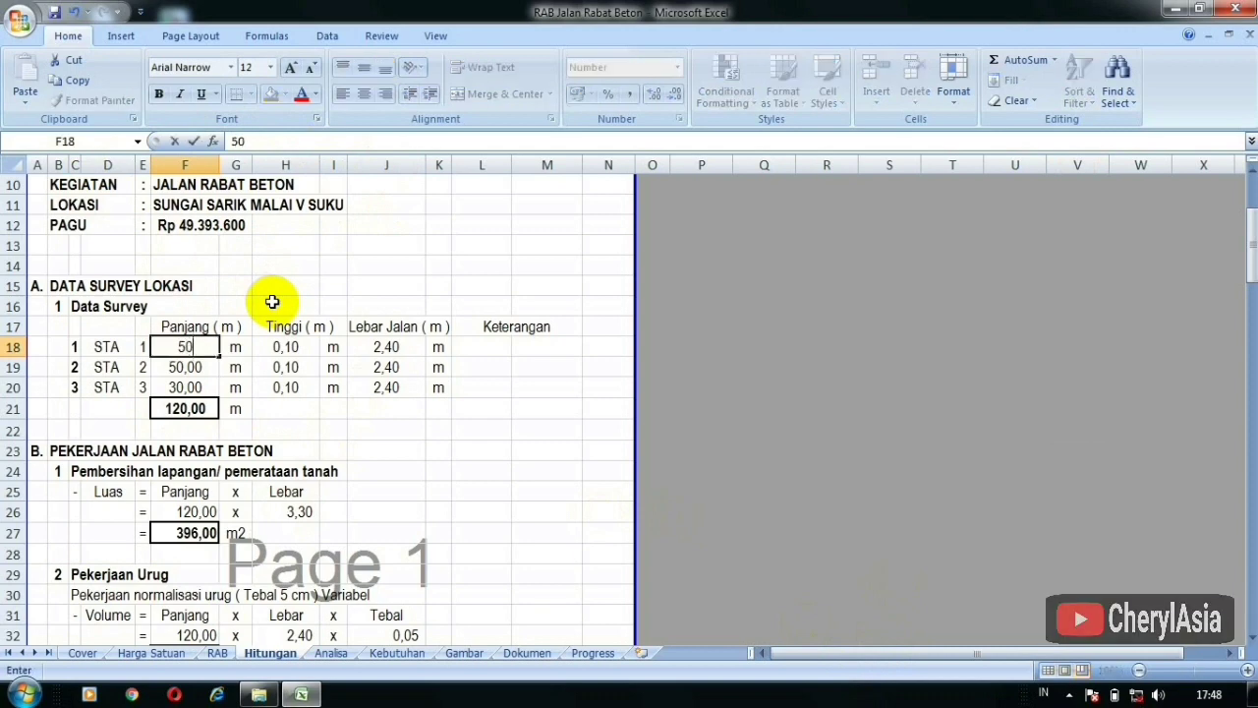
pyautogui.press('Return')
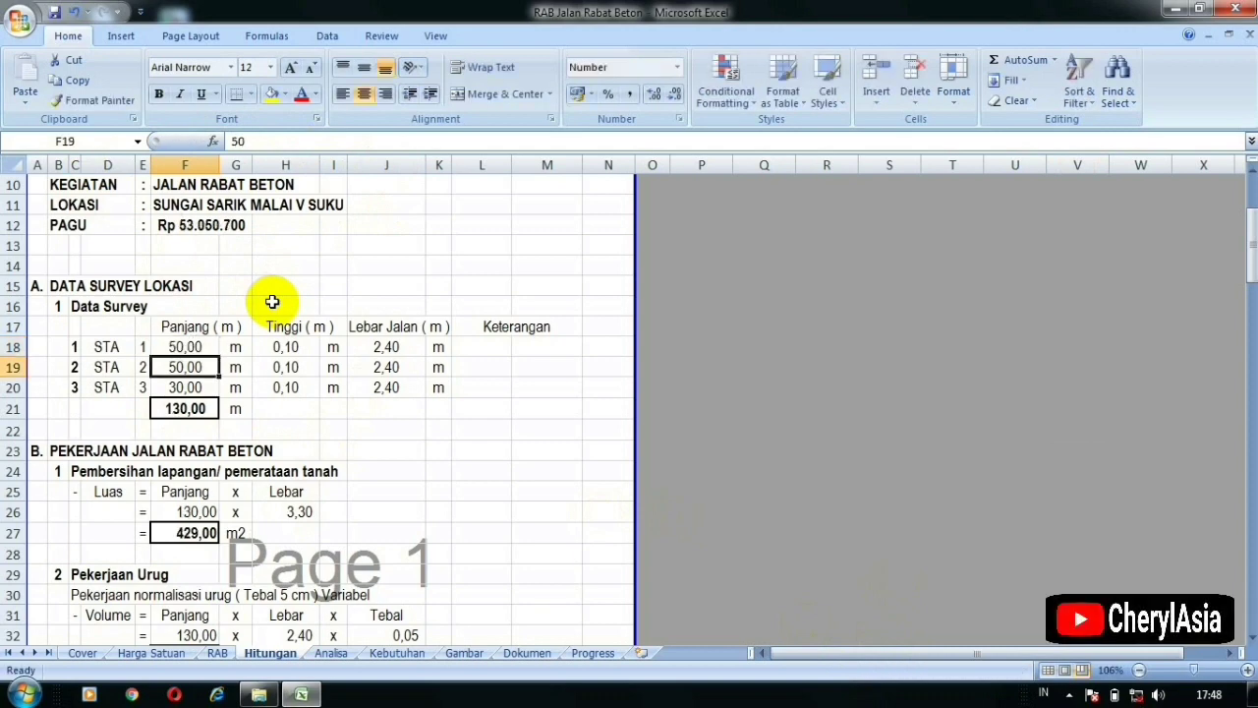
pyautogui.write('40')
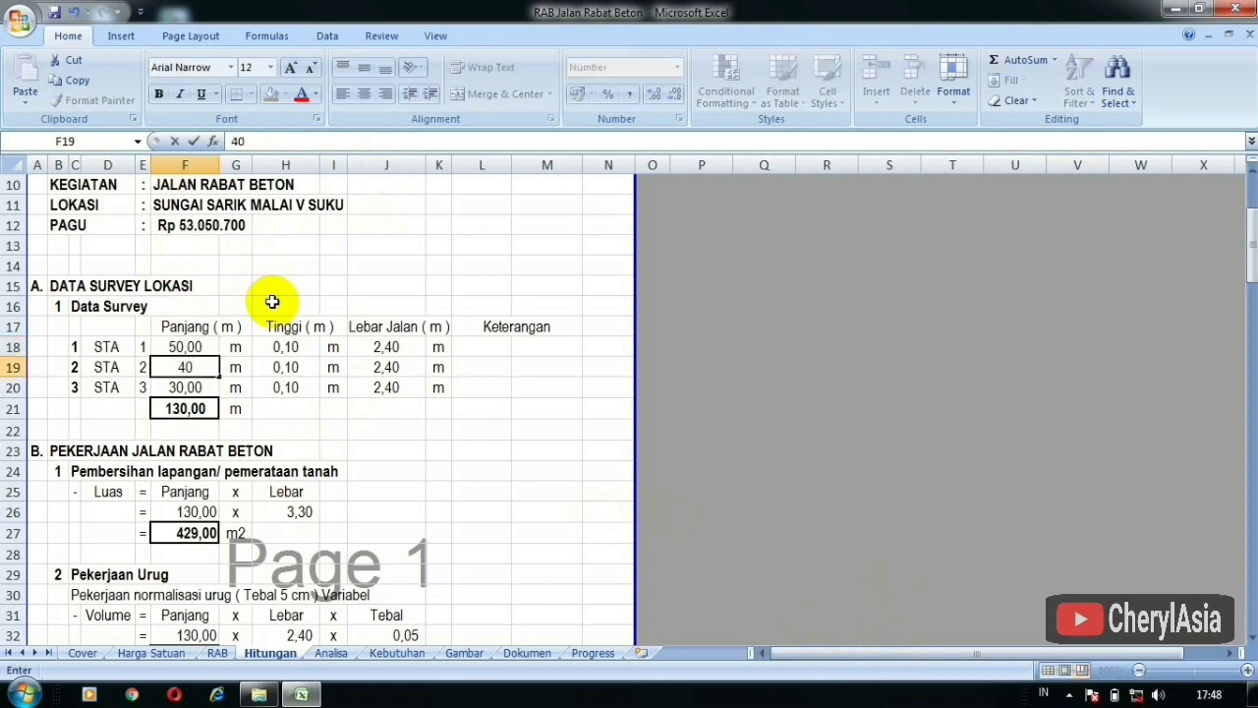
pyautogui.press('Return')
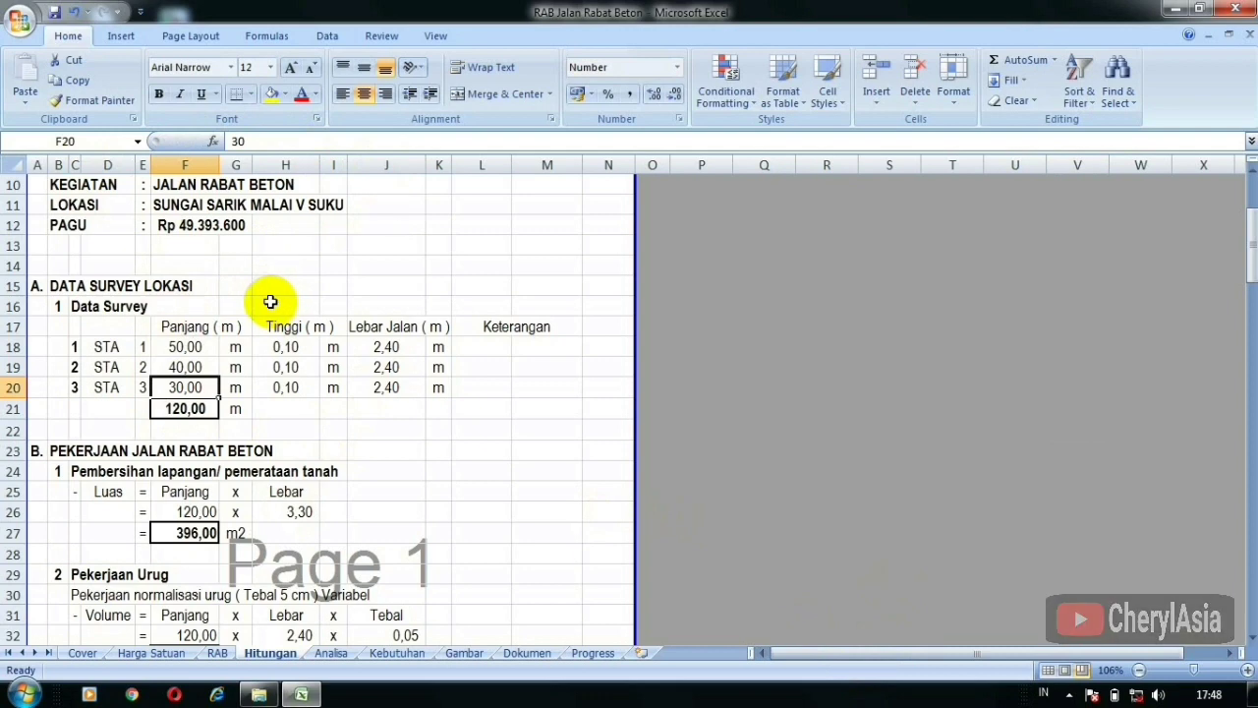
pyautogui.write('40')
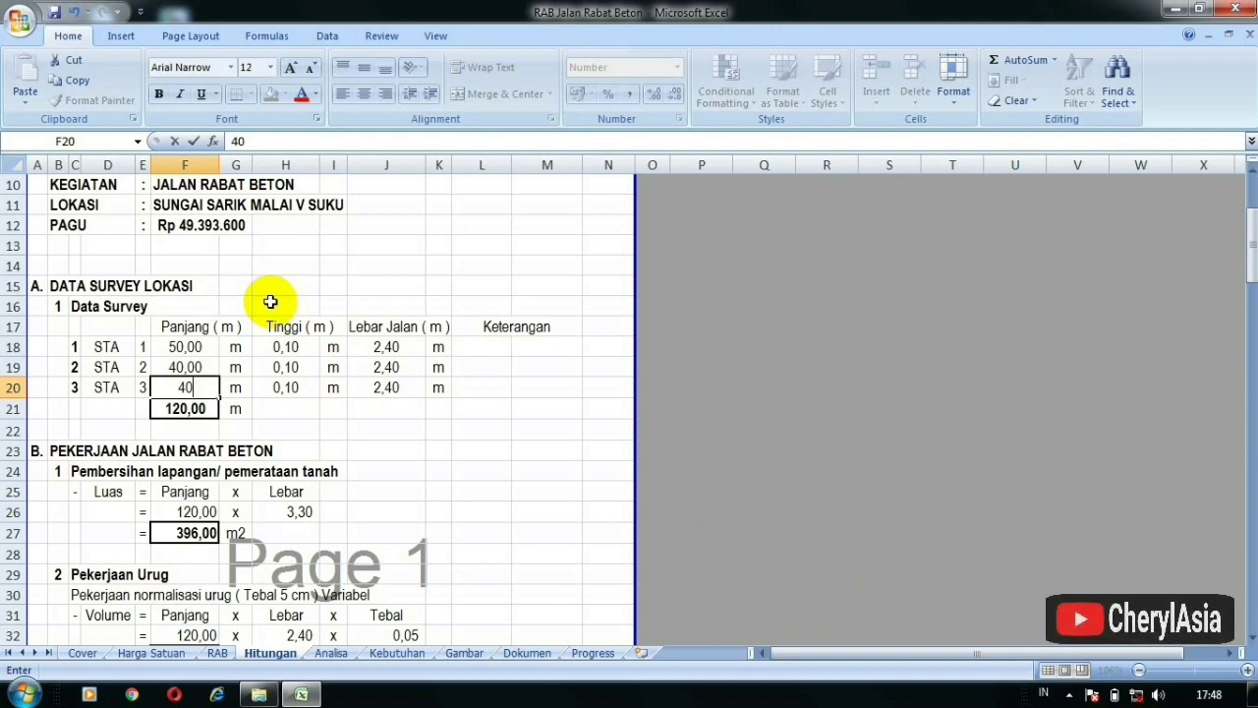
pyautogui.press('Return')
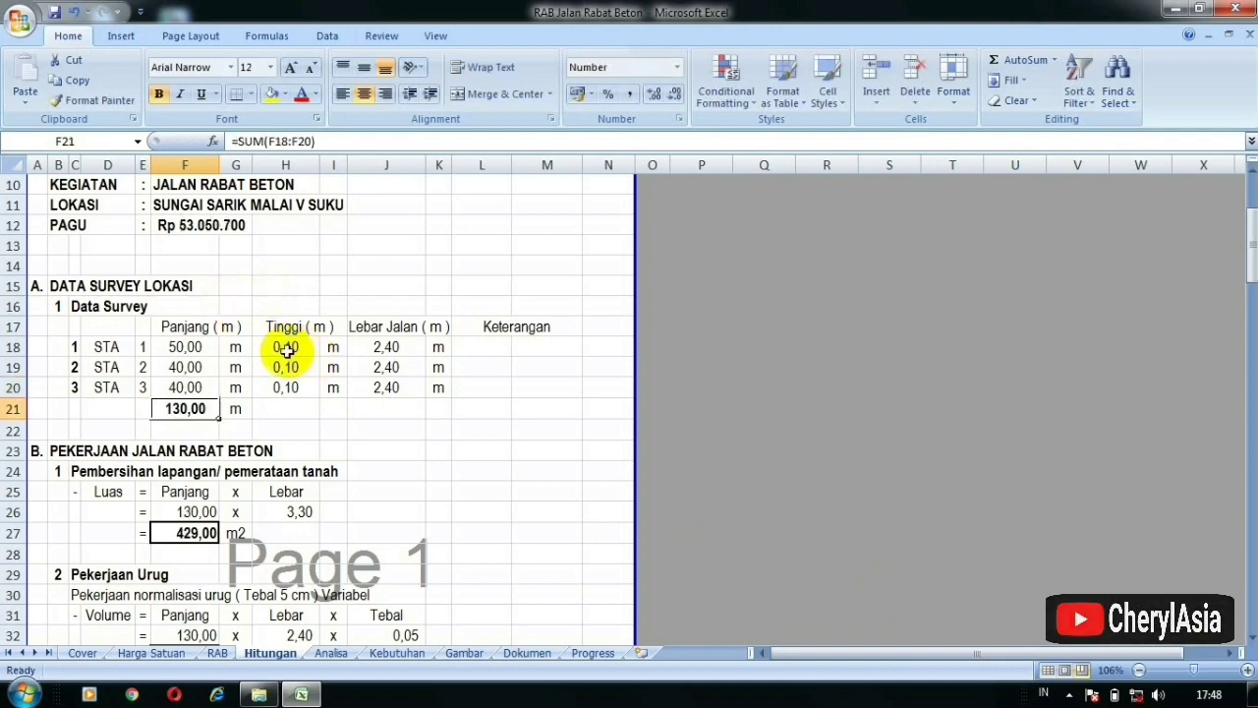
# Set the road width (Lebar Jalan) of STA 1 in the survey data to 2,5 m.
pyautogui.click(285, 349)
pyautogui.click(284, 372)
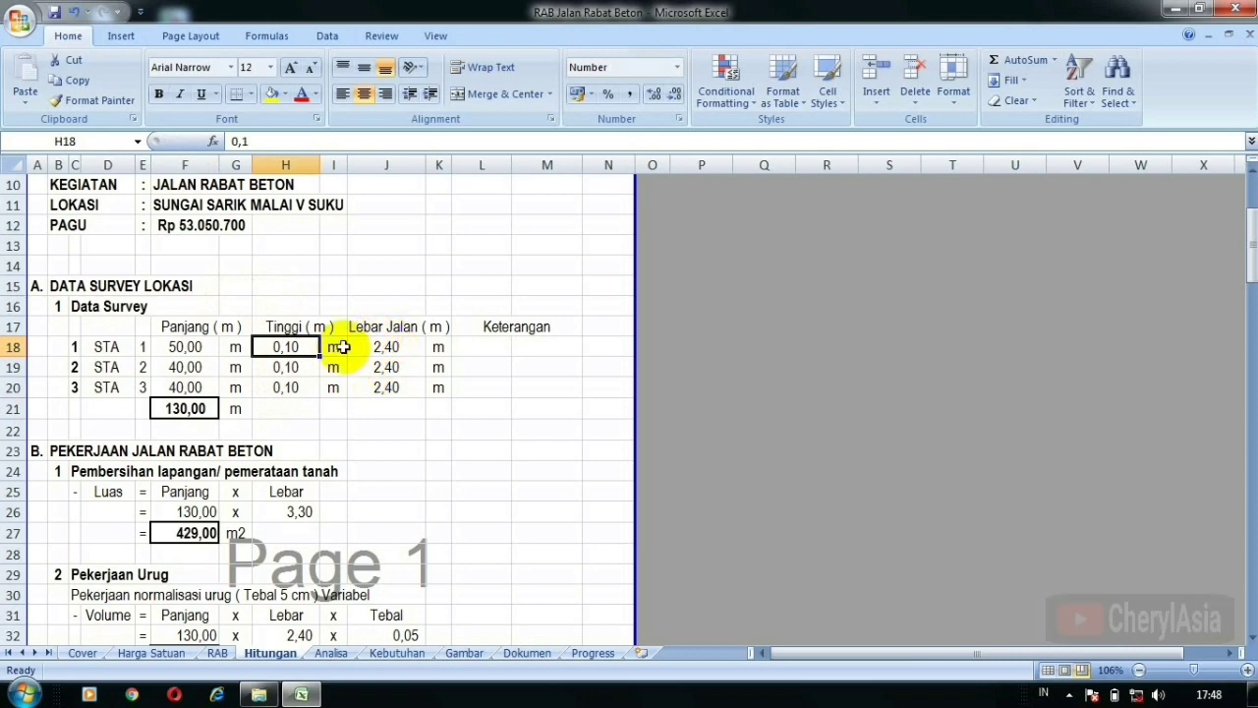
pyautogui.click(280, 367)
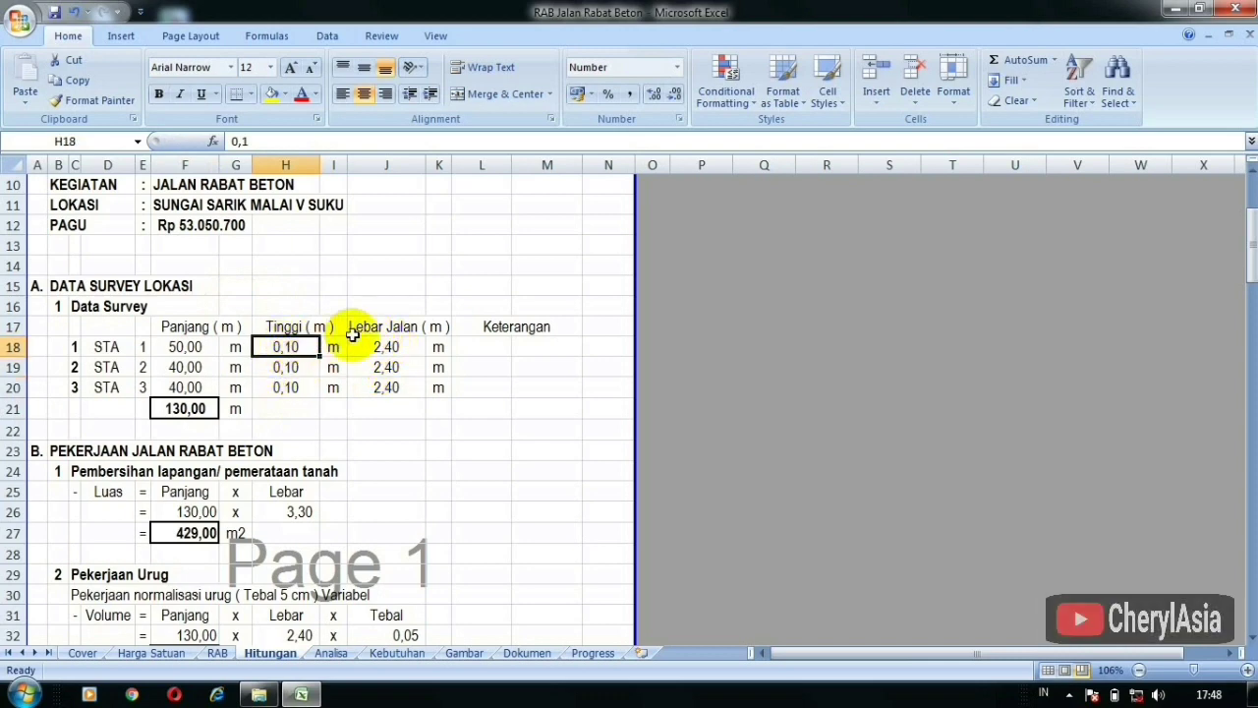
pyautogui.click(387, 352)
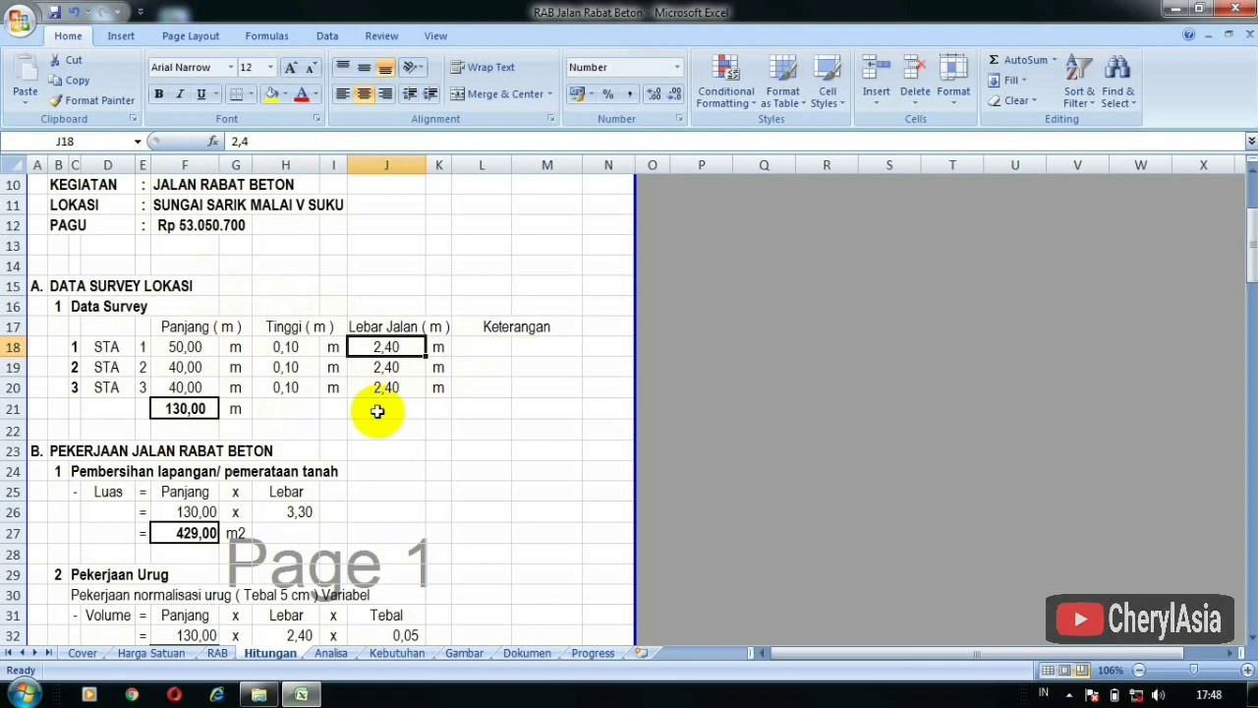
pyautogui.write('2,5')
pyautogui.press('Return')
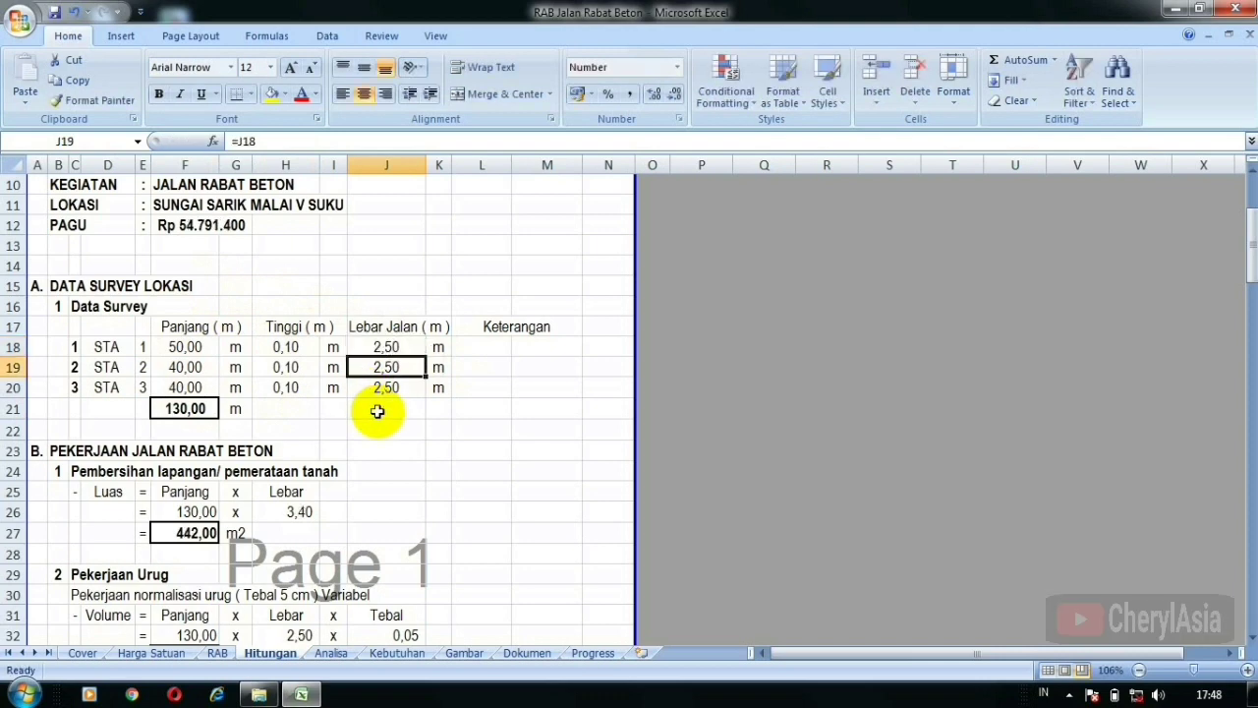
# Check the survey table's total length formula and the station lengths it adds up.
pyautogui.click(309, 401)
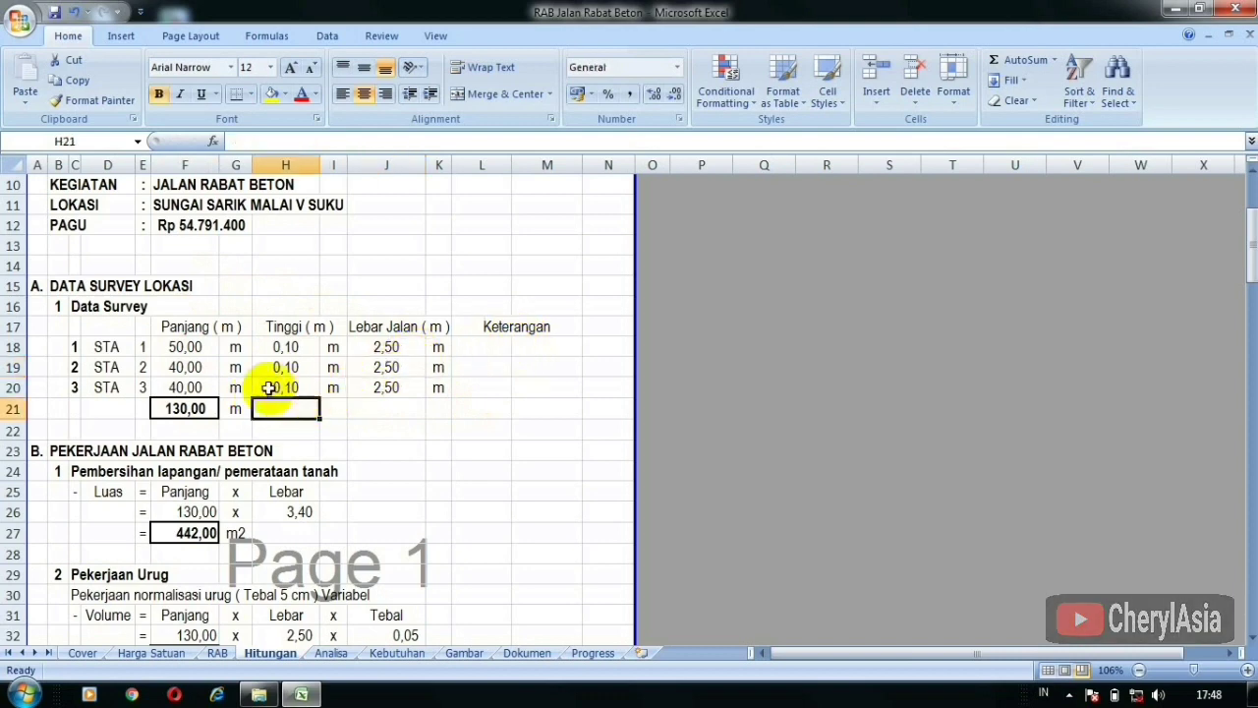
pyautogui.click(177, 411)
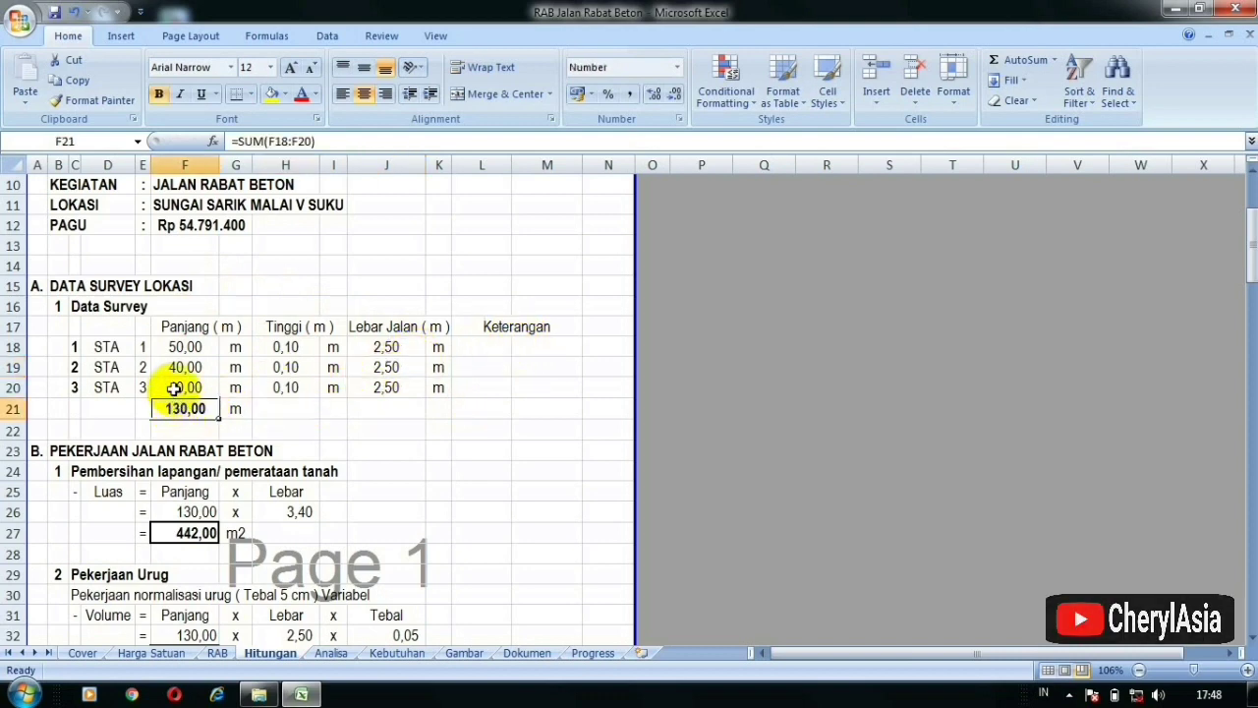
pyautogui.click(174, 389)
pyautogui.scroll(-1, 267, 389)
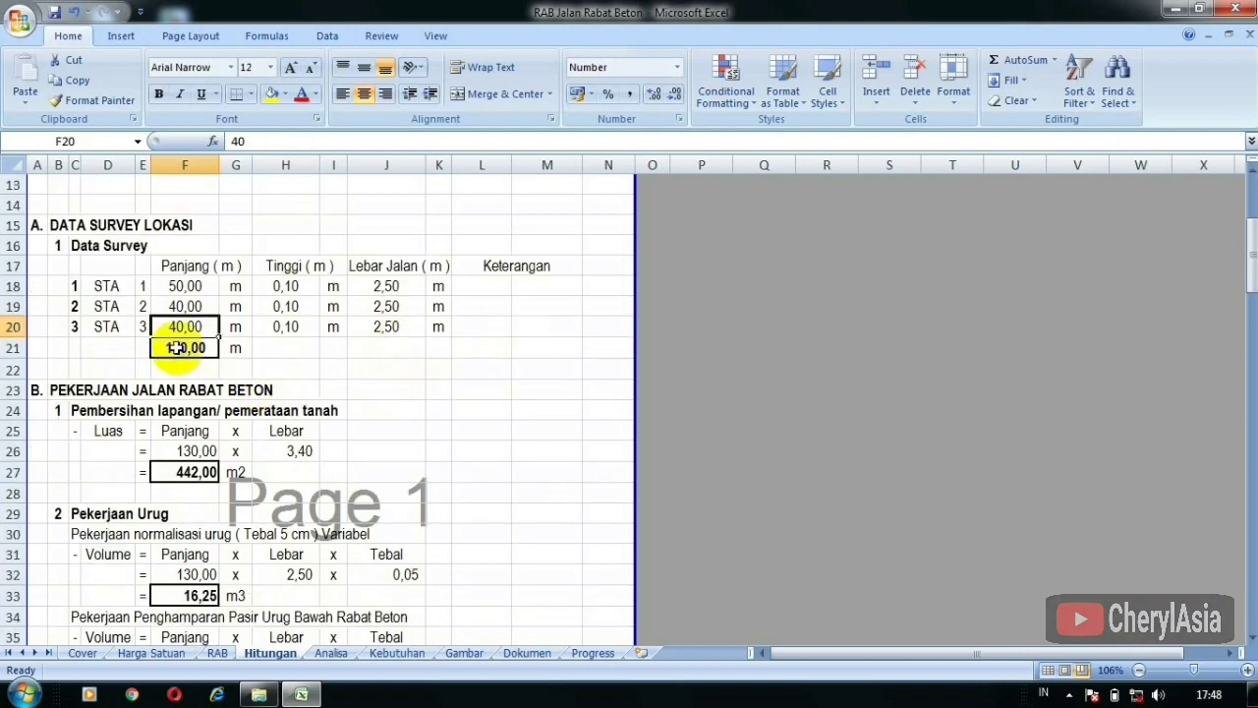
pyautogui.click(481, 344)
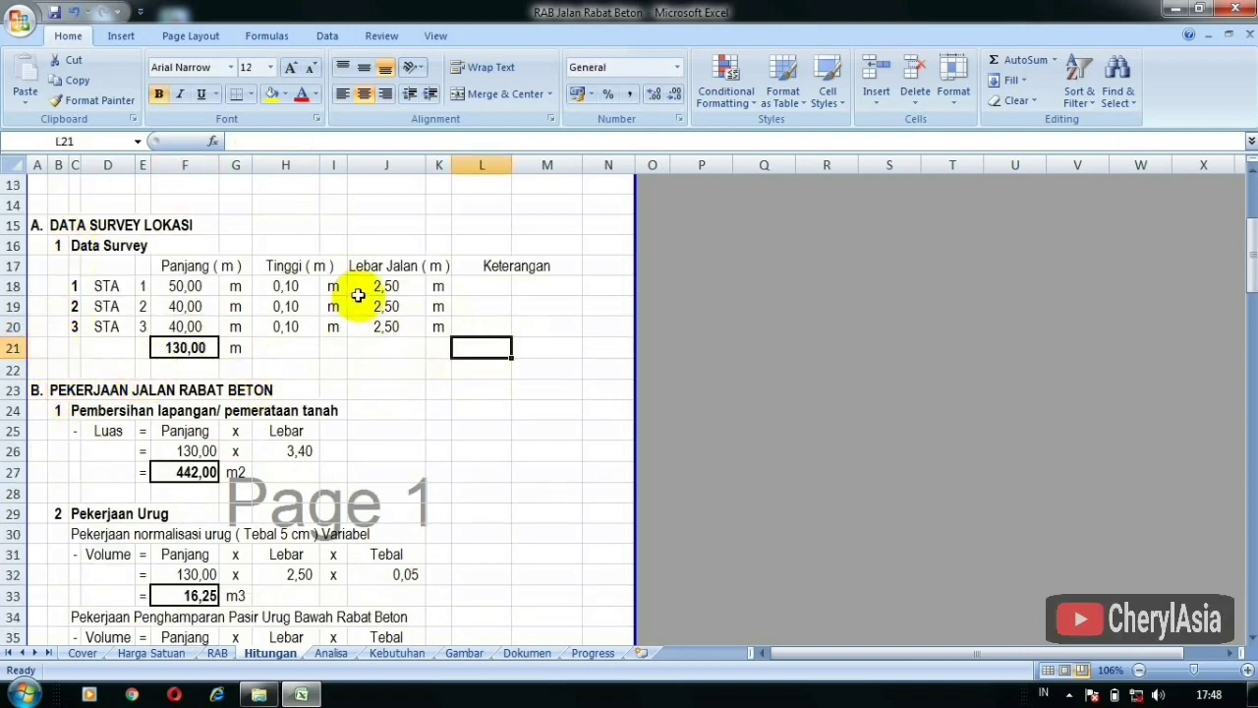
# Examine the area calculation for Pembersihan lapangan/pemerataan tanah and trace its length back to the survey total.
pyautogui.scroll(-2, 177, 415)
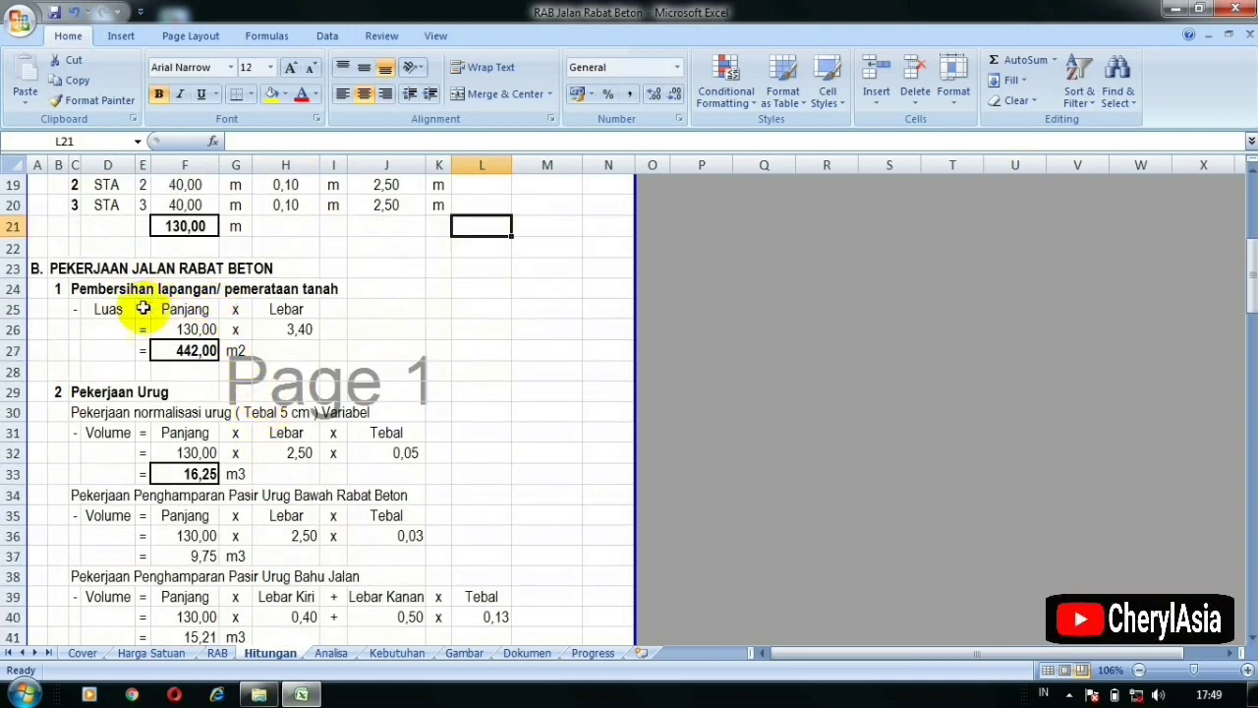
pyautogui.click(114, 287)
pyautogui.click(297, 287)
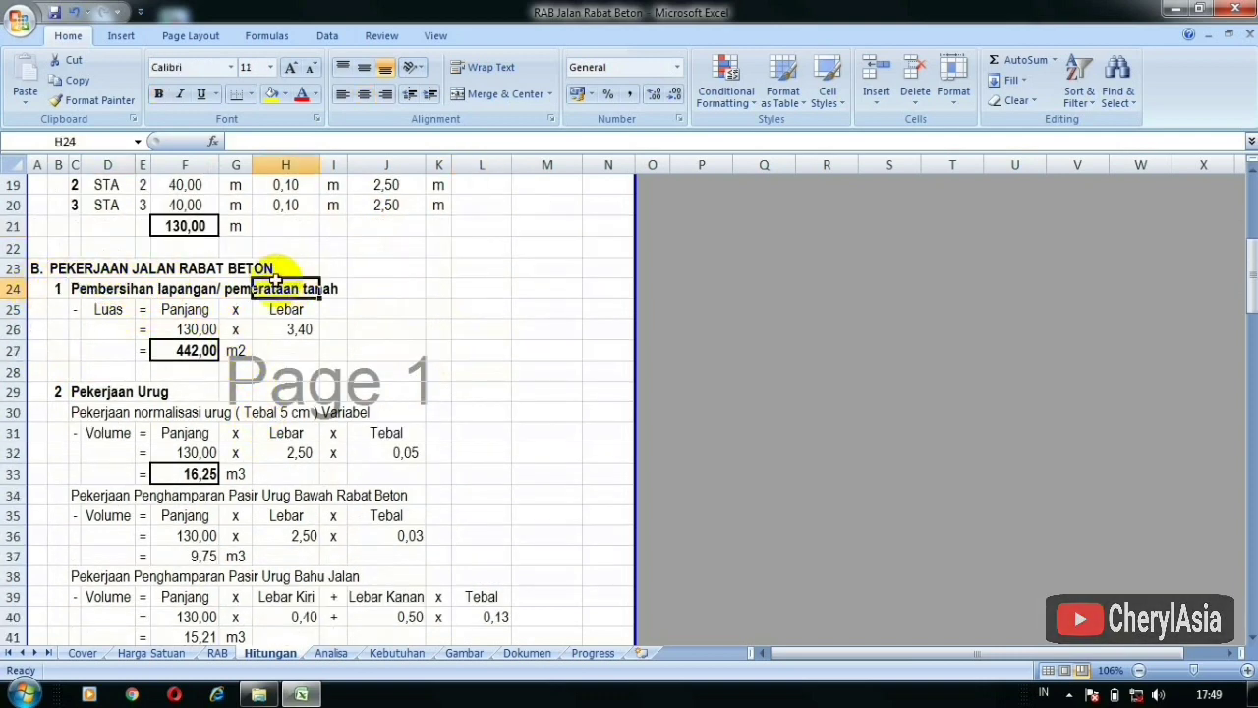
pyautogui.click(85, 287)
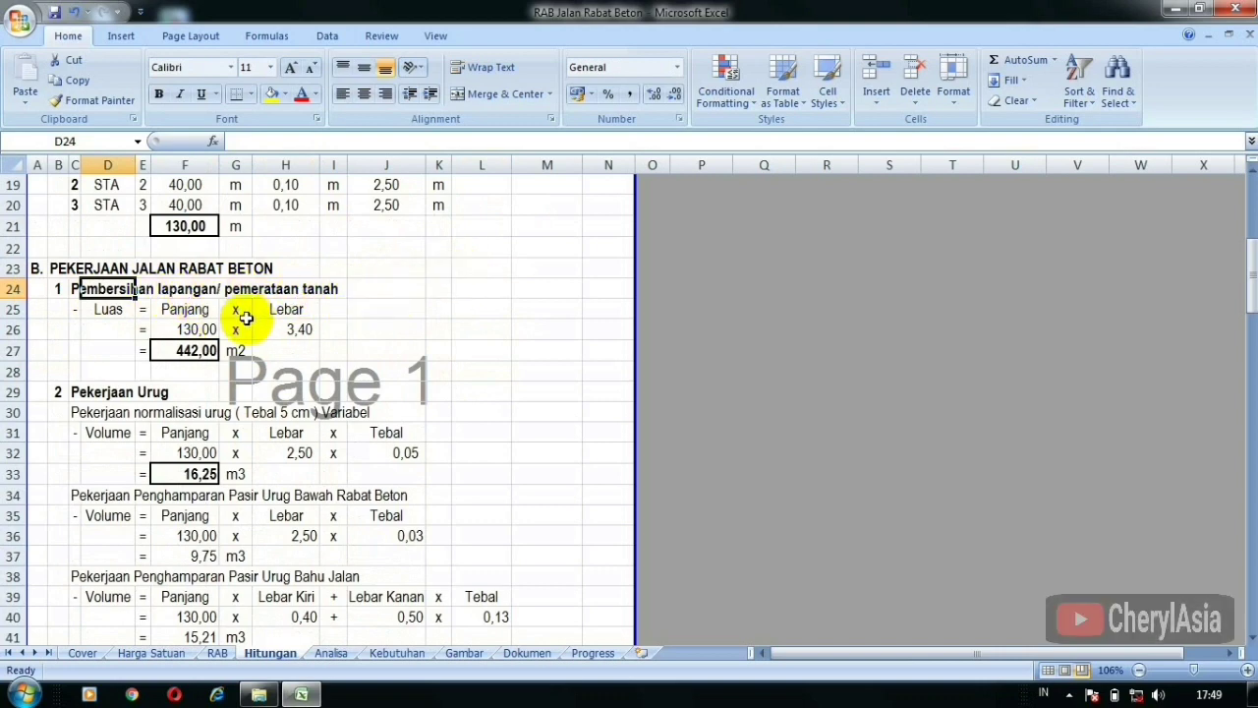
pyautogui.click(444, 288)
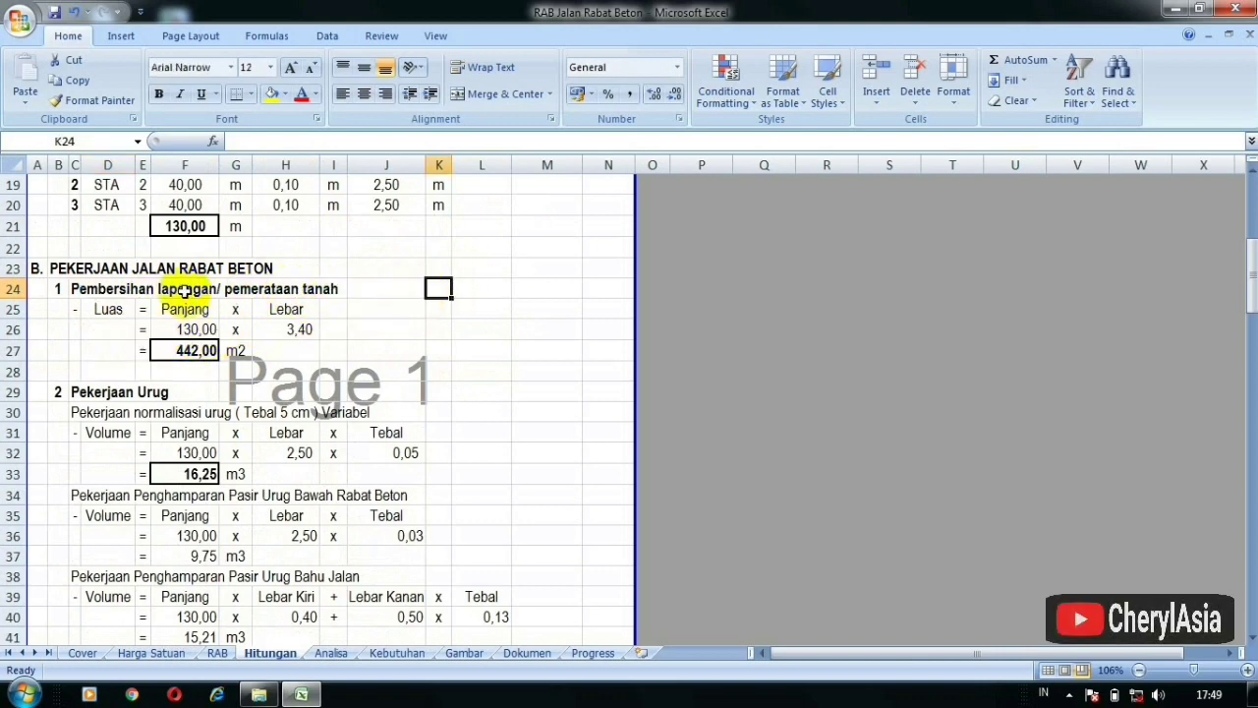
pyautogui.click(106, 307)
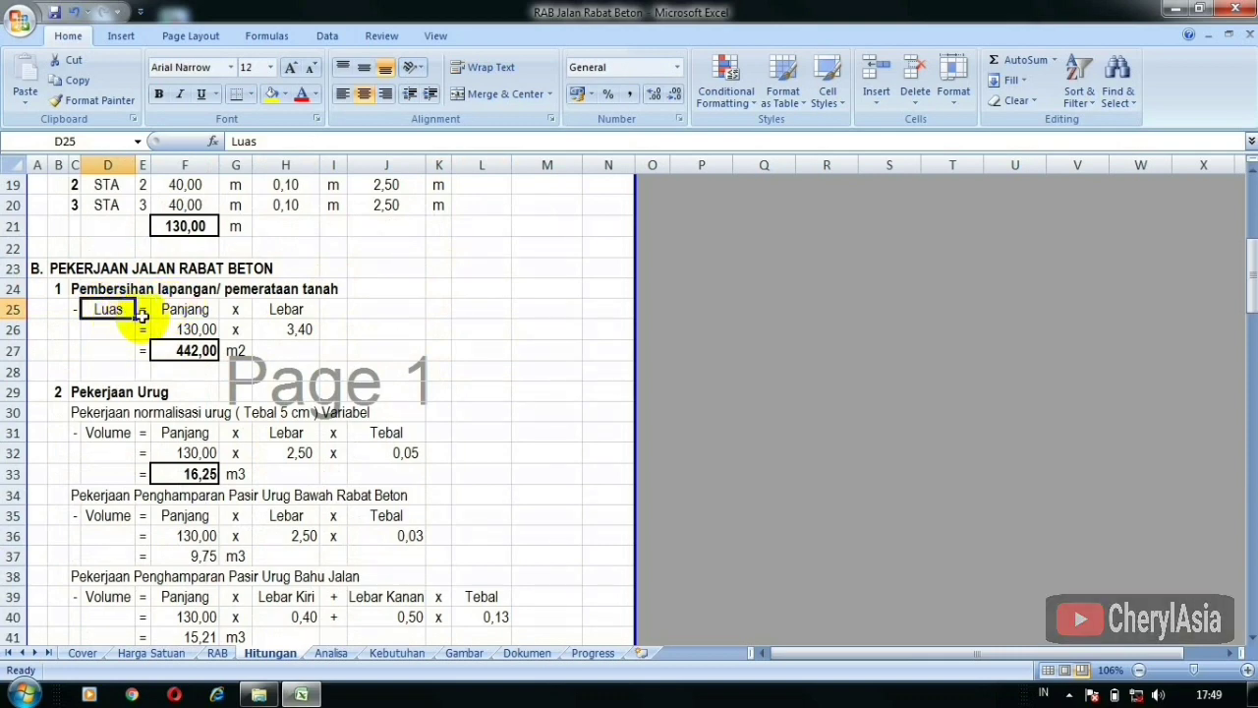
pyautogui.click(187, 311)
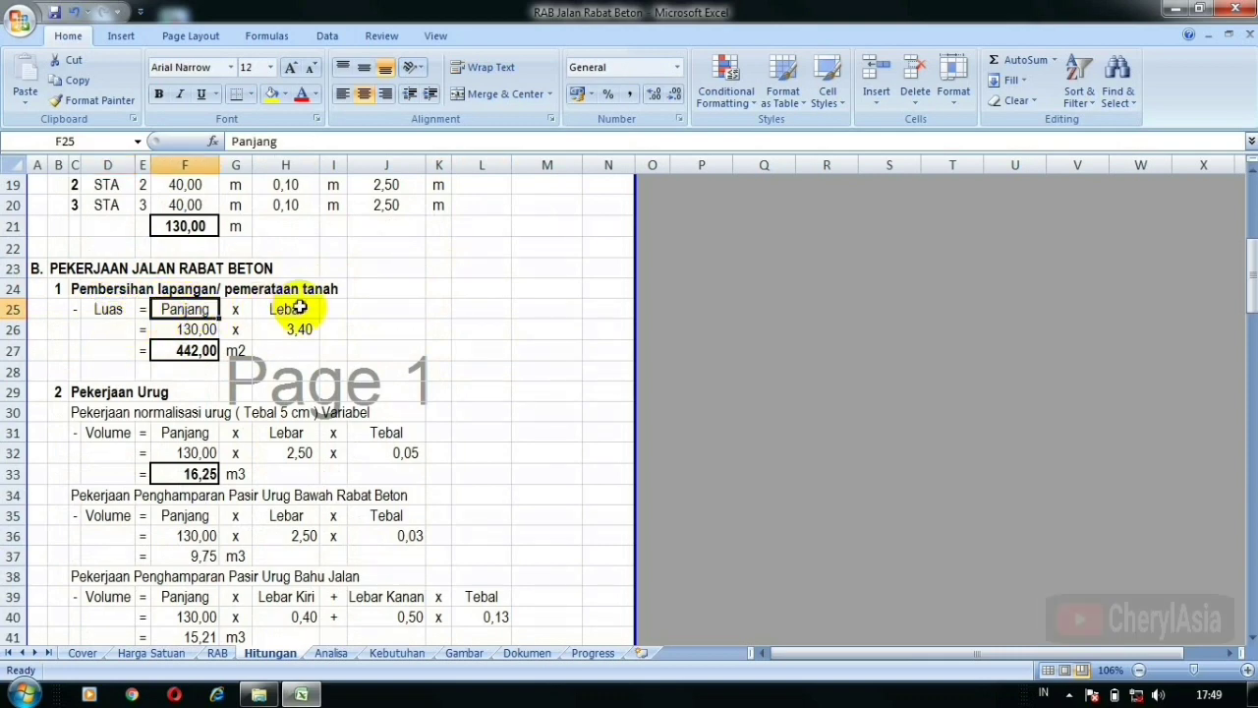
pyautogui.click(290, 309)
pyautogui.click(186, 329)
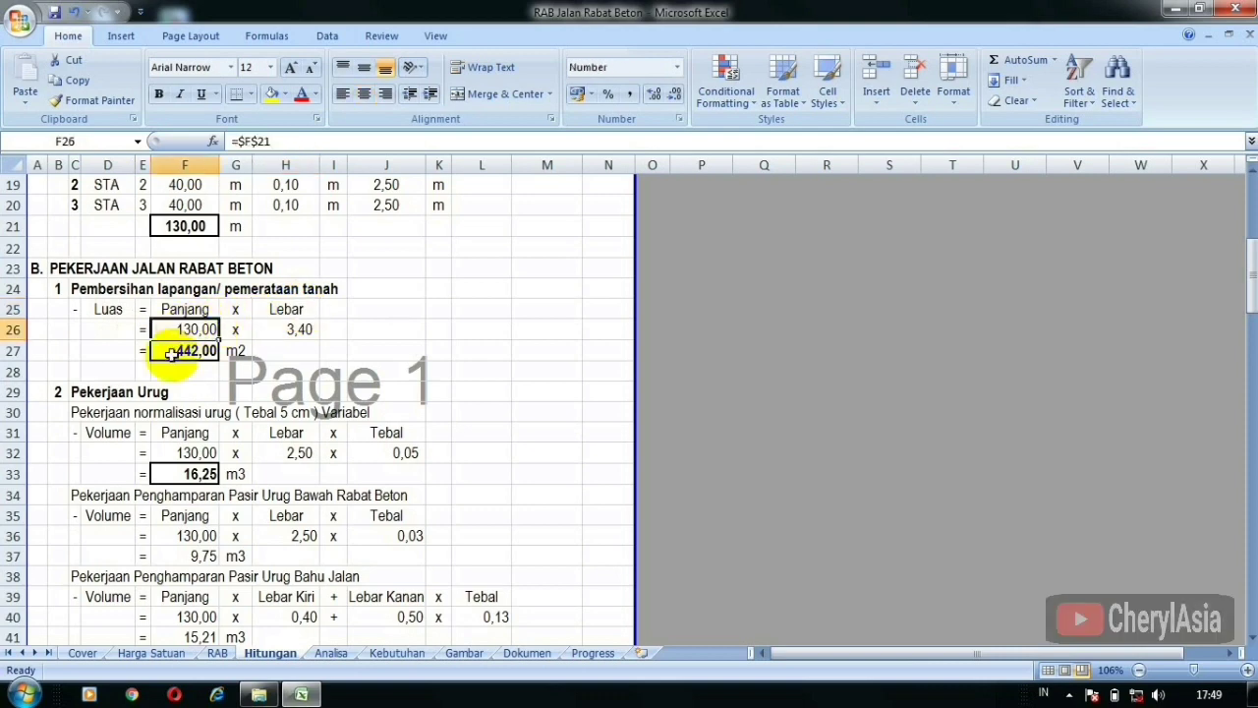
pyautogui.click(192, 226)
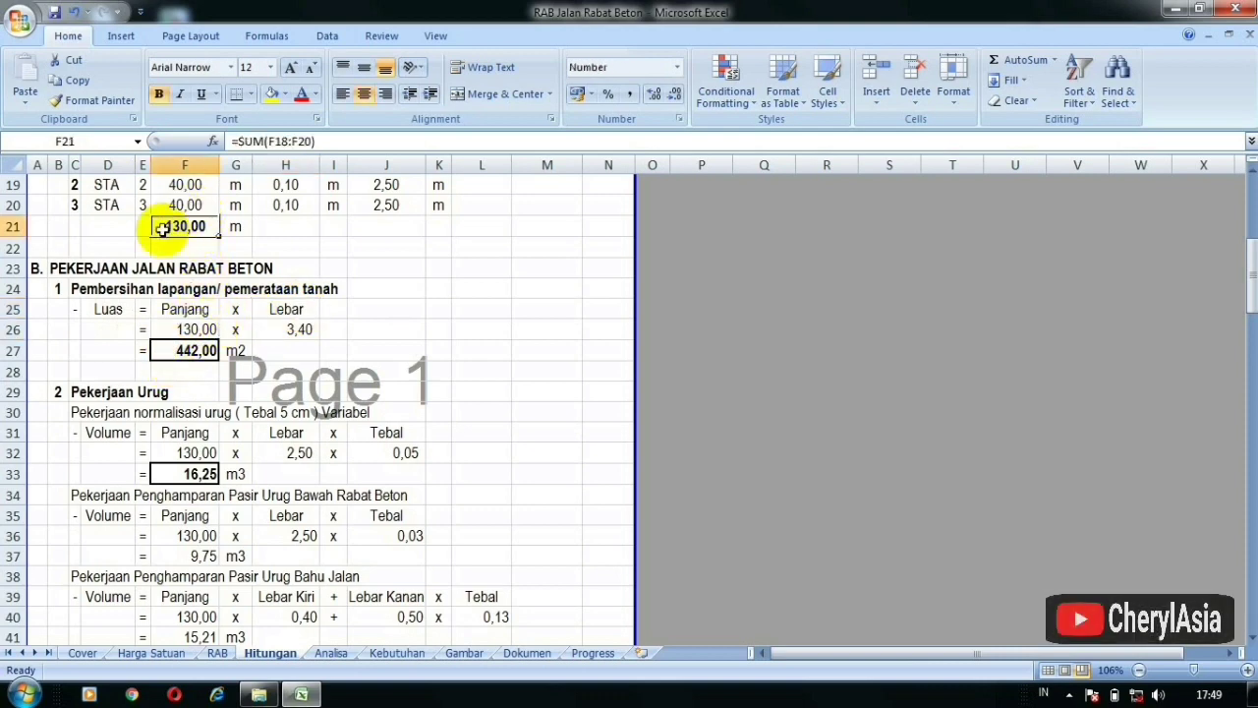
# Trace the Lebar formula of Pembersihan lapangan back to the surveyed road width and the shoulder widths in row 40.
pyautogui.click(179, 329)
pyautogui.click(285, 326)
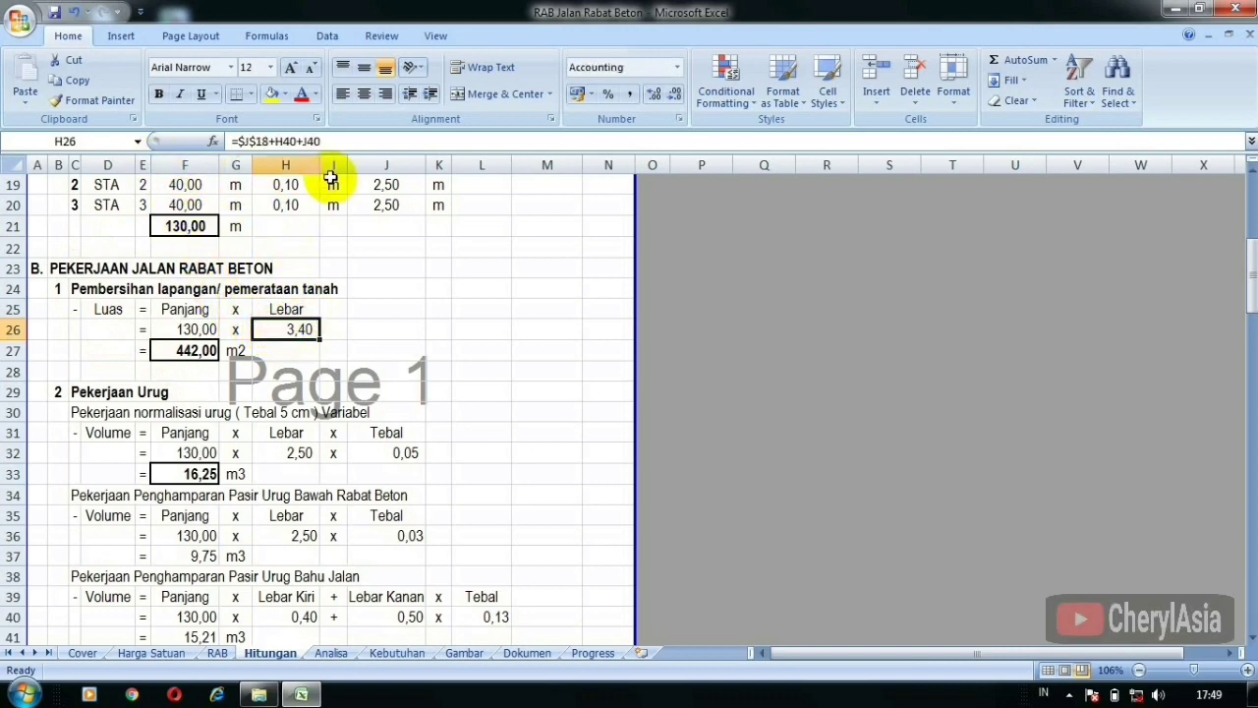
pyautogui.scroll(1, 292, 281)
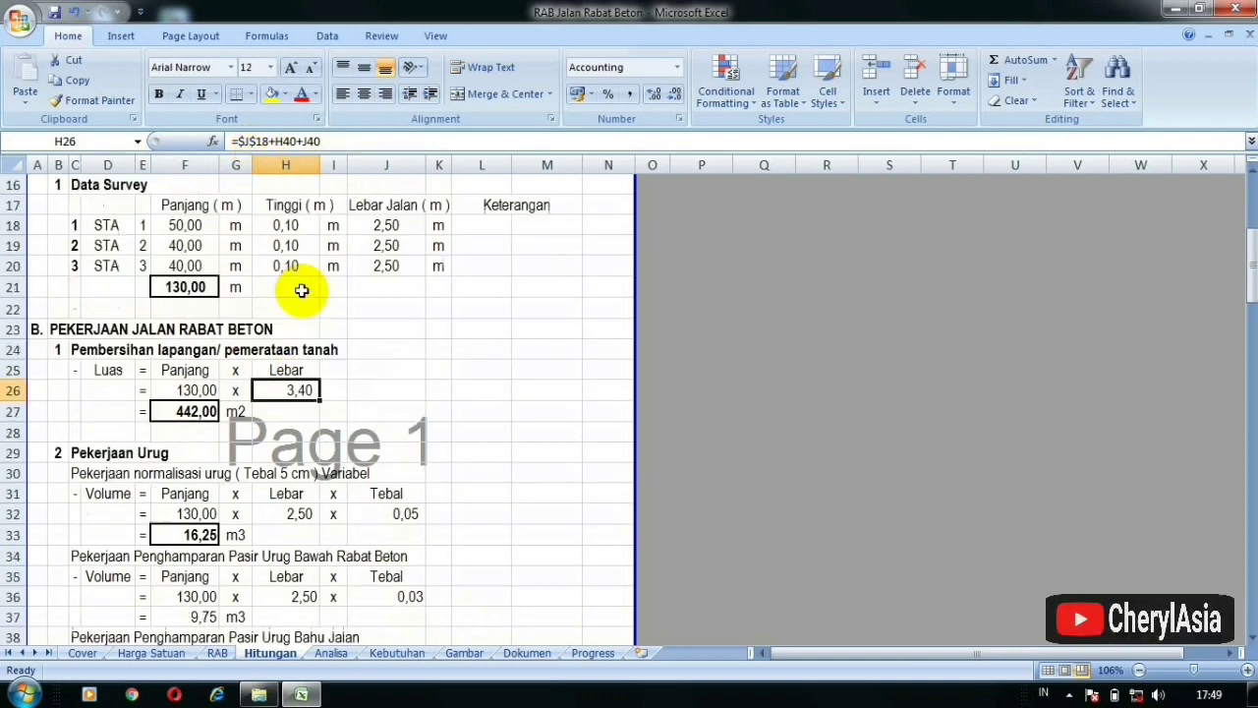
pyautogui.click(391, 225)
pyautogui.scroll(-8, 383, 255)
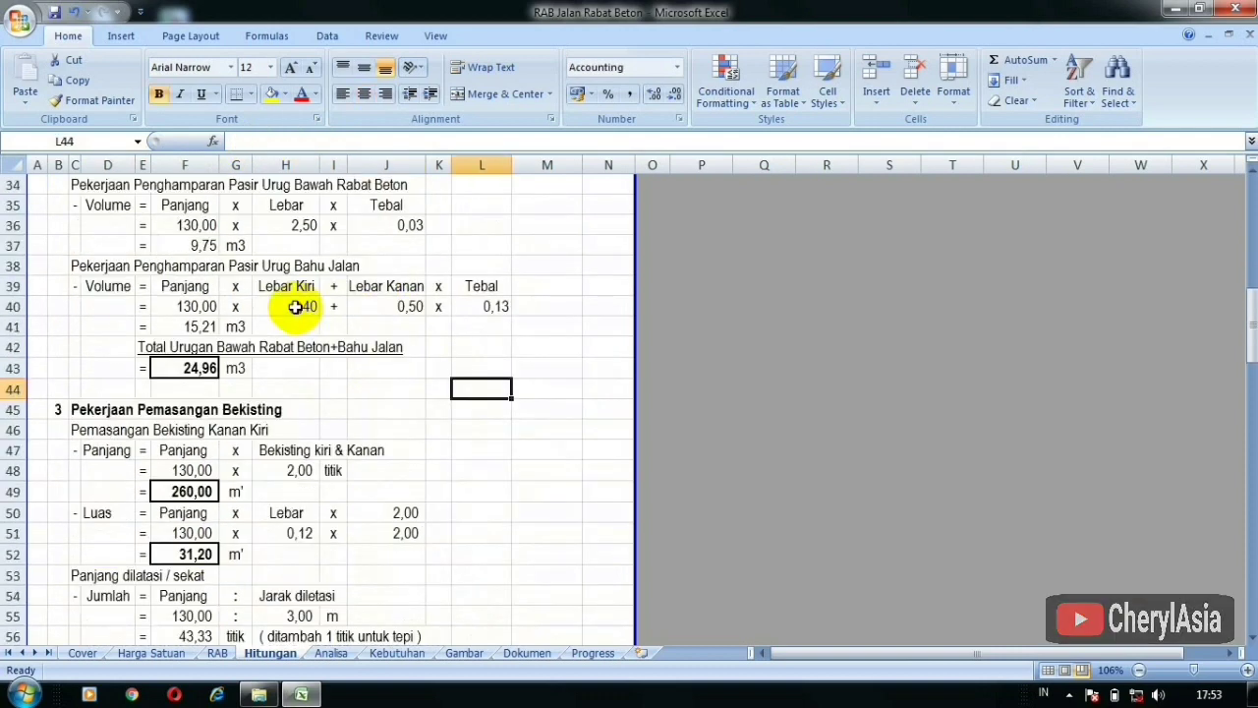
pyautogui.click(295, 306)
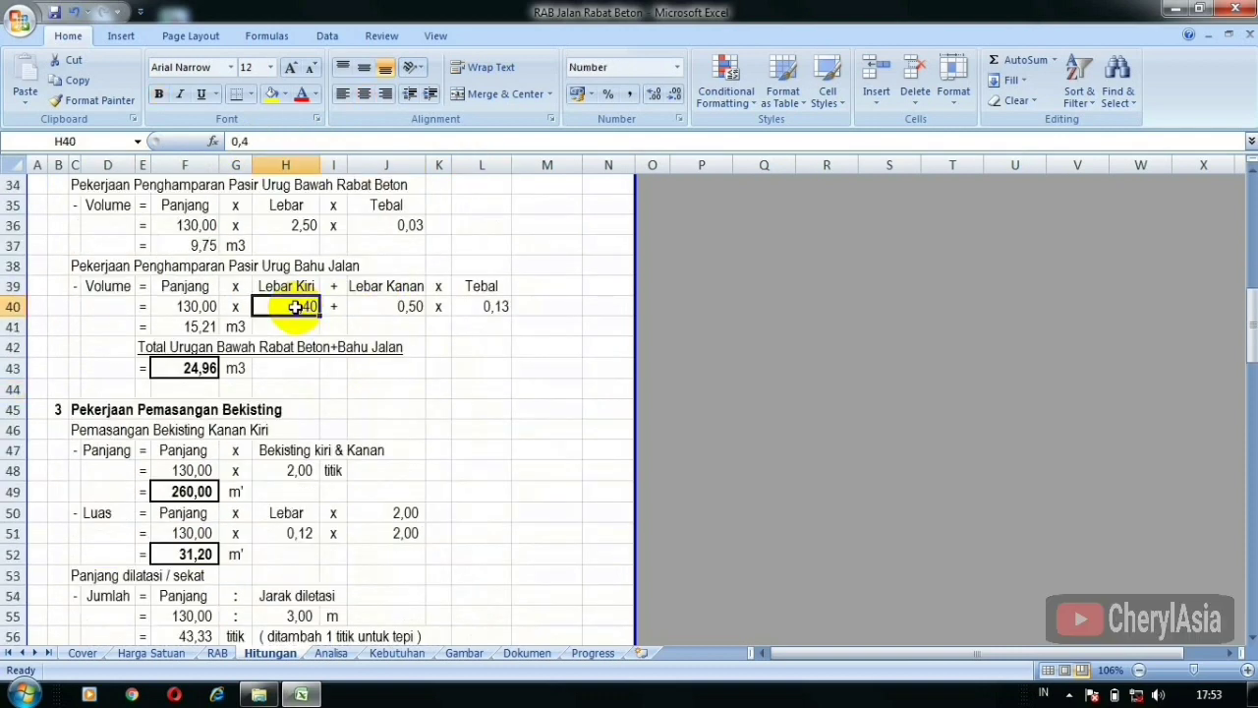
pyautogui.click(500, 307)
pyautogui.scroll(7, 477, 324)
pyautogui.click(495, 394)
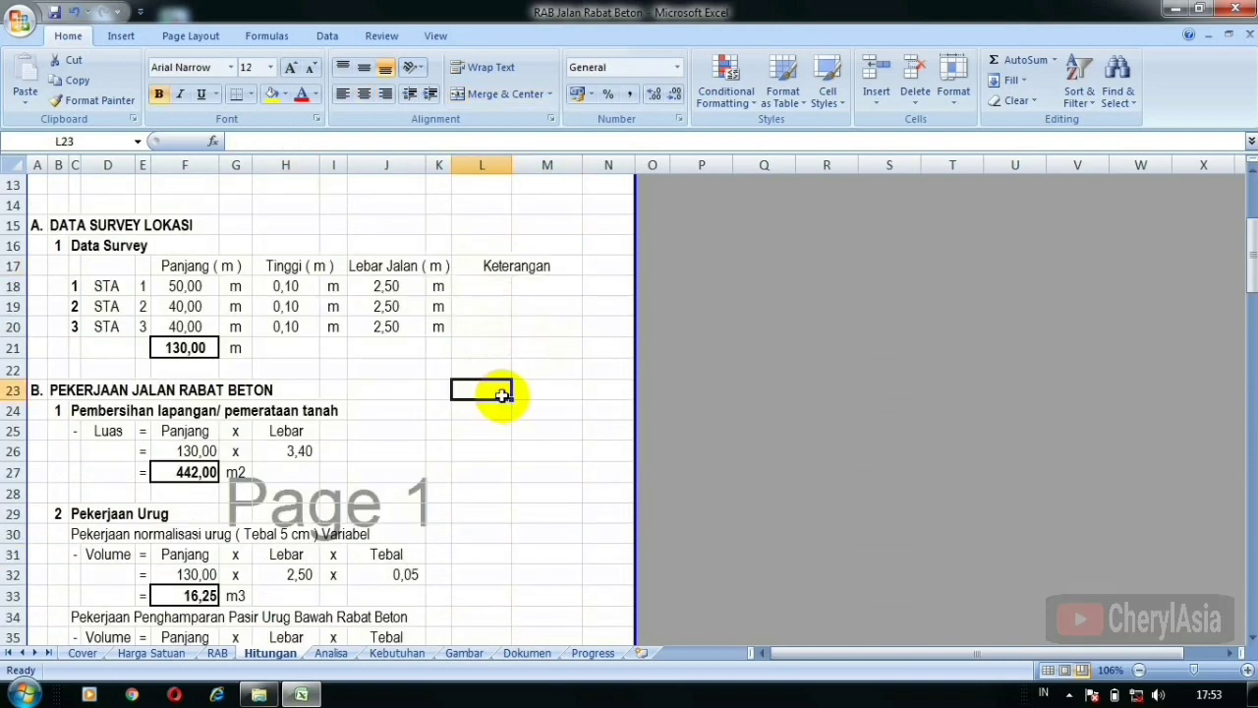
# Examine the Pekerjaan normalisasi urug calculation under Pekerjaan Urug and check the cell references of its length and width.
pyautogui.scroll(-2, 488, 393)
pyautogui.click(516, 375)
pyautogui.click(61, 391)
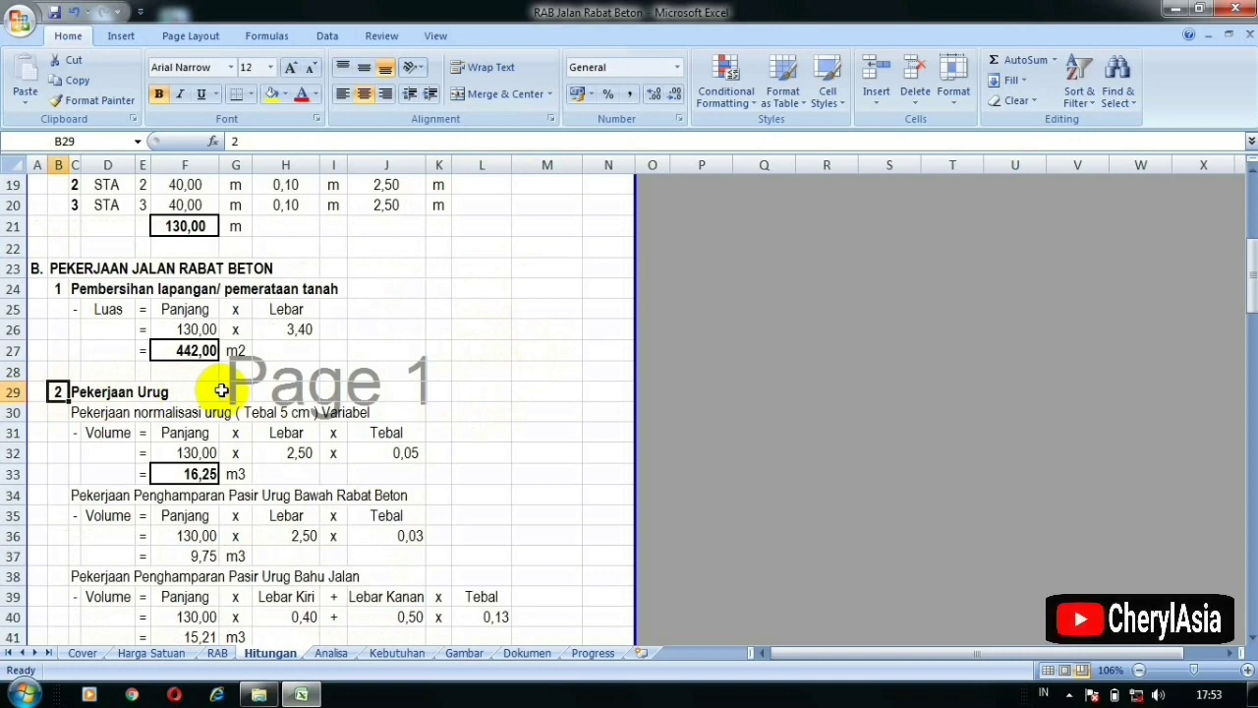
pyautogui.click(78, 414)
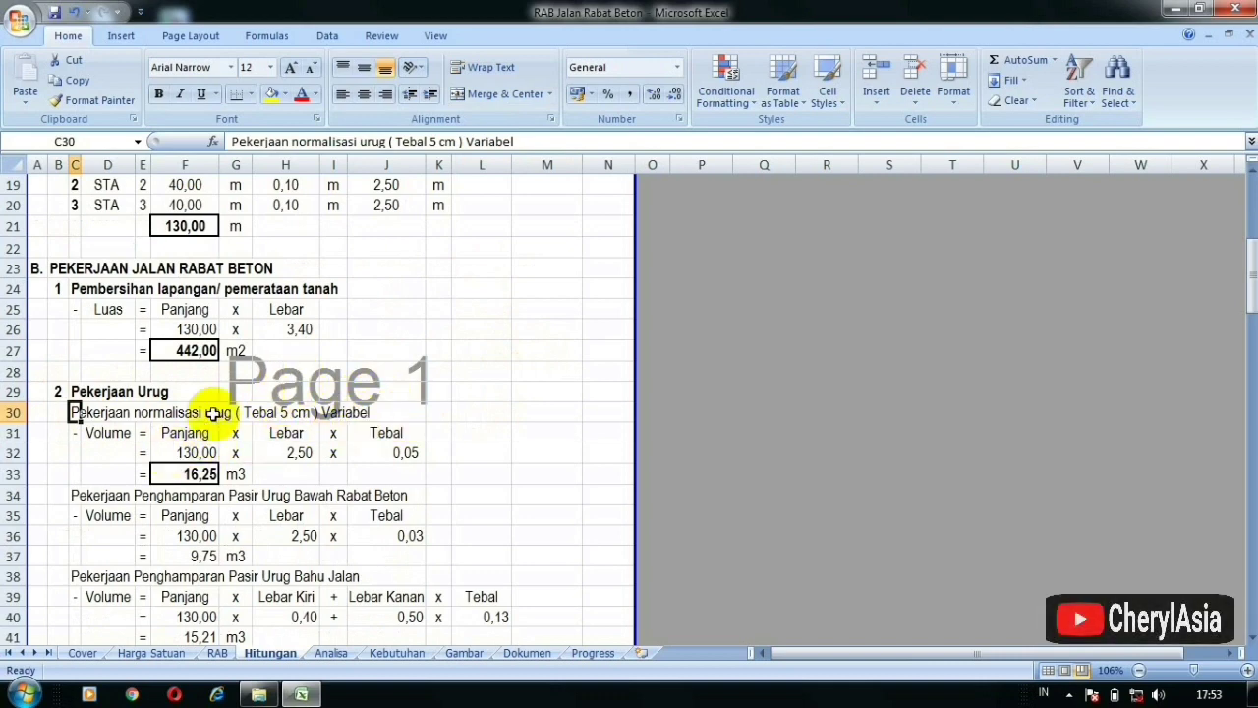
pyautogui.scroll(-1, 295, 413)
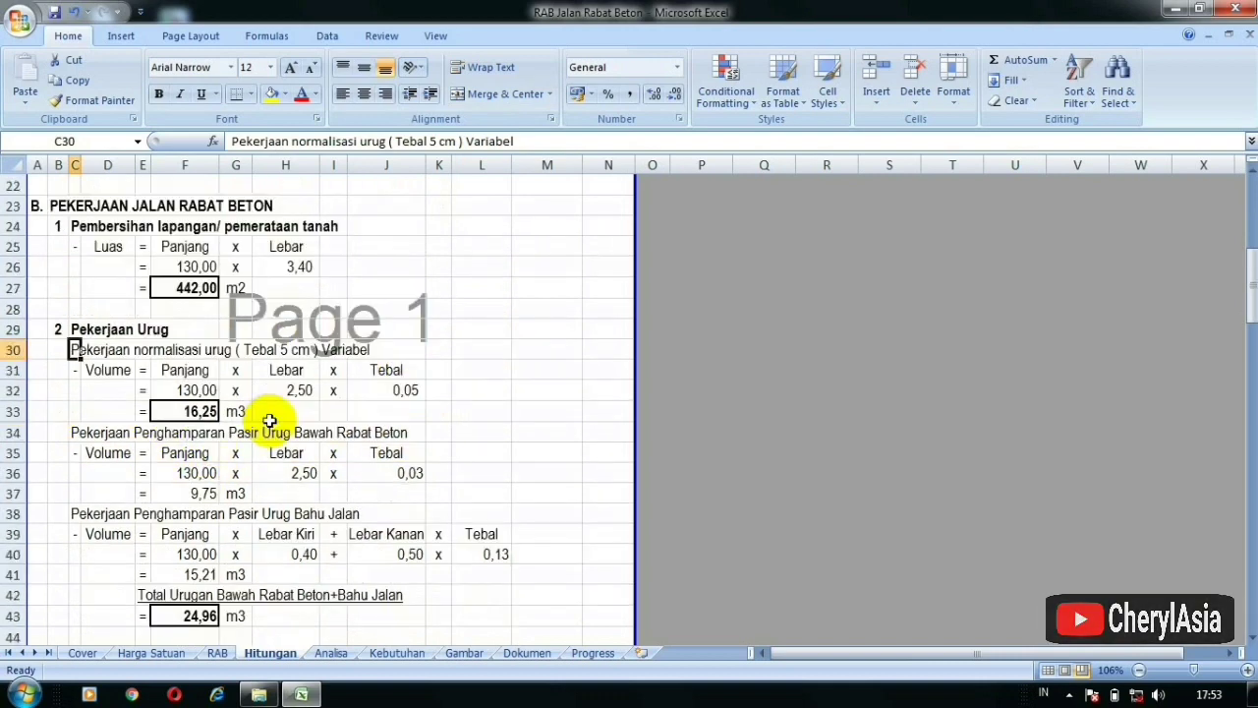
pyautogui.click(498, 389)
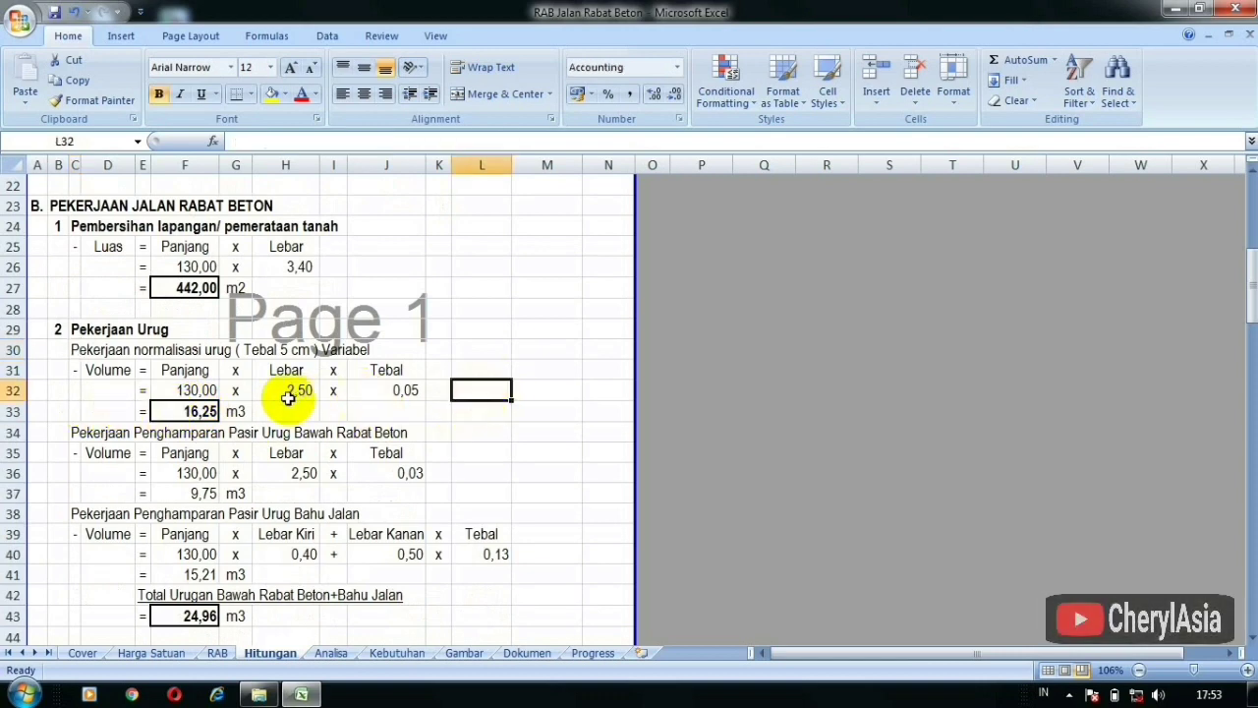
pyautogui.click(196, 370)
pyautogui.click(192, 386)
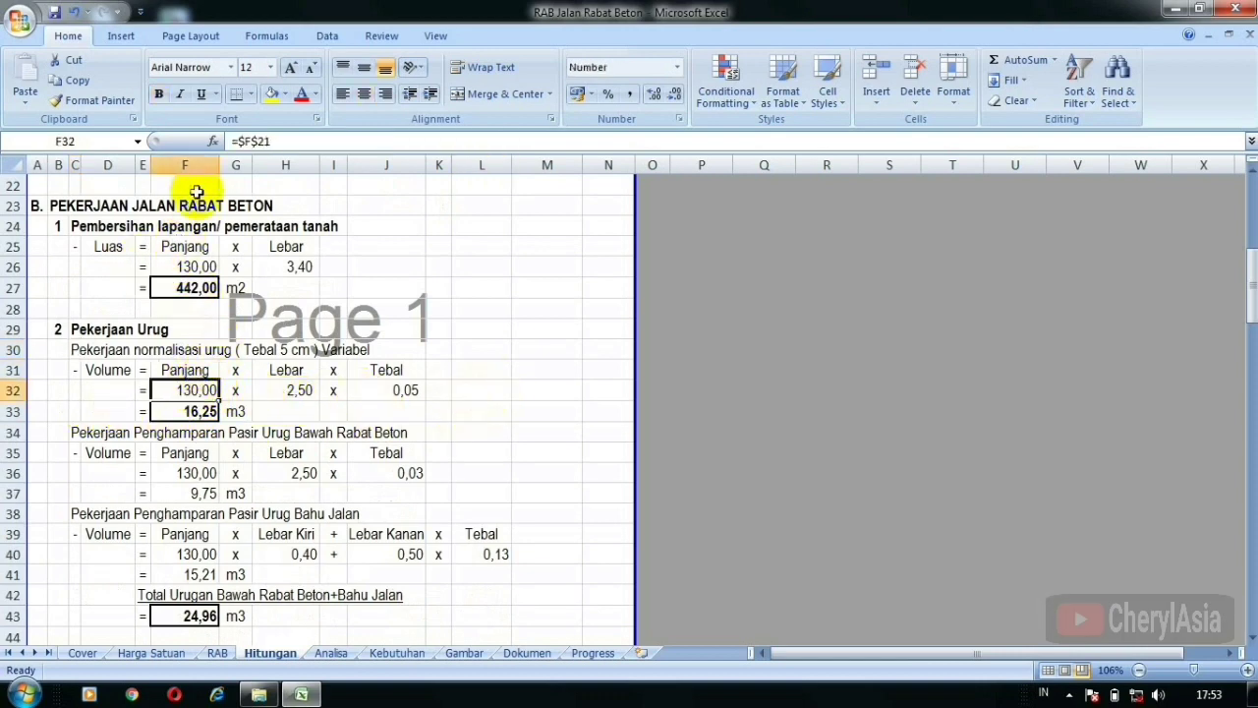
pyautogui.click(273, 368)
pyautogui.click(290, 392)
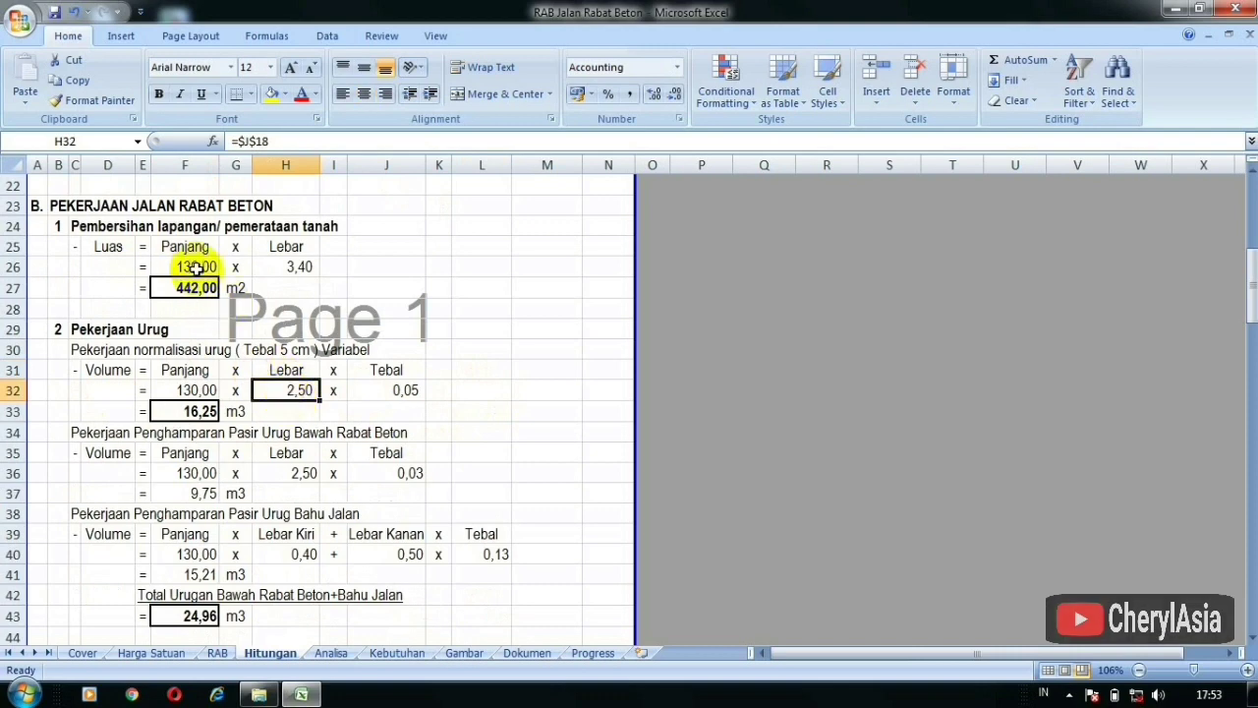
# Check the thickness (Tebal) used in the Pekerjaan normalisasi urug volume.
pyautogui.click(381, 370)
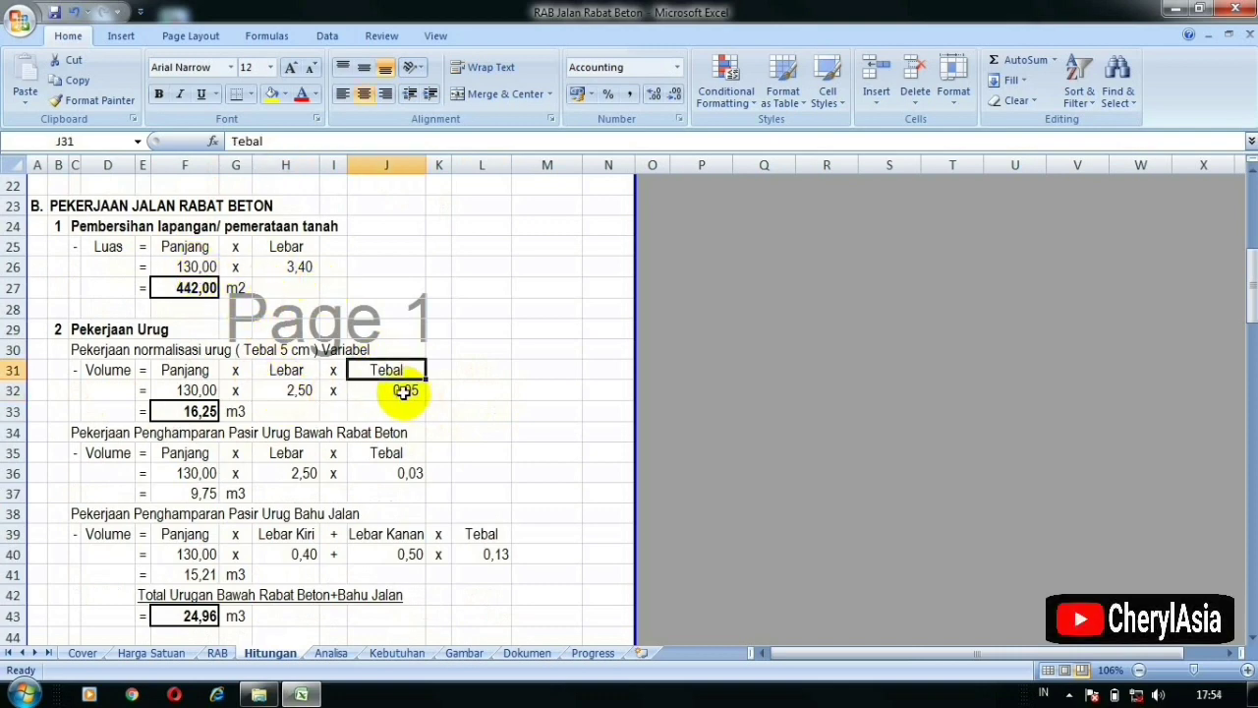
pyautogui.scroll(-1, 279, 395)
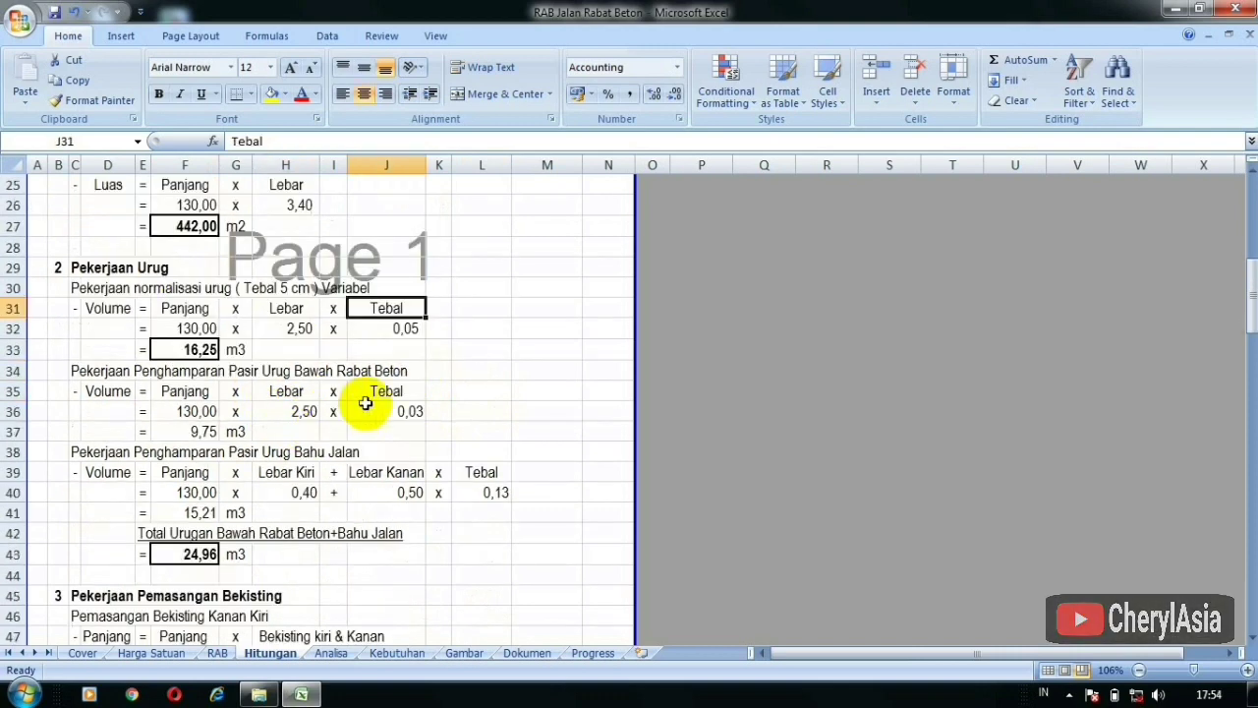
pyautogui.click(503, 330)
pyautogui.click(405, 328)
pyautogui.click(491, 389)
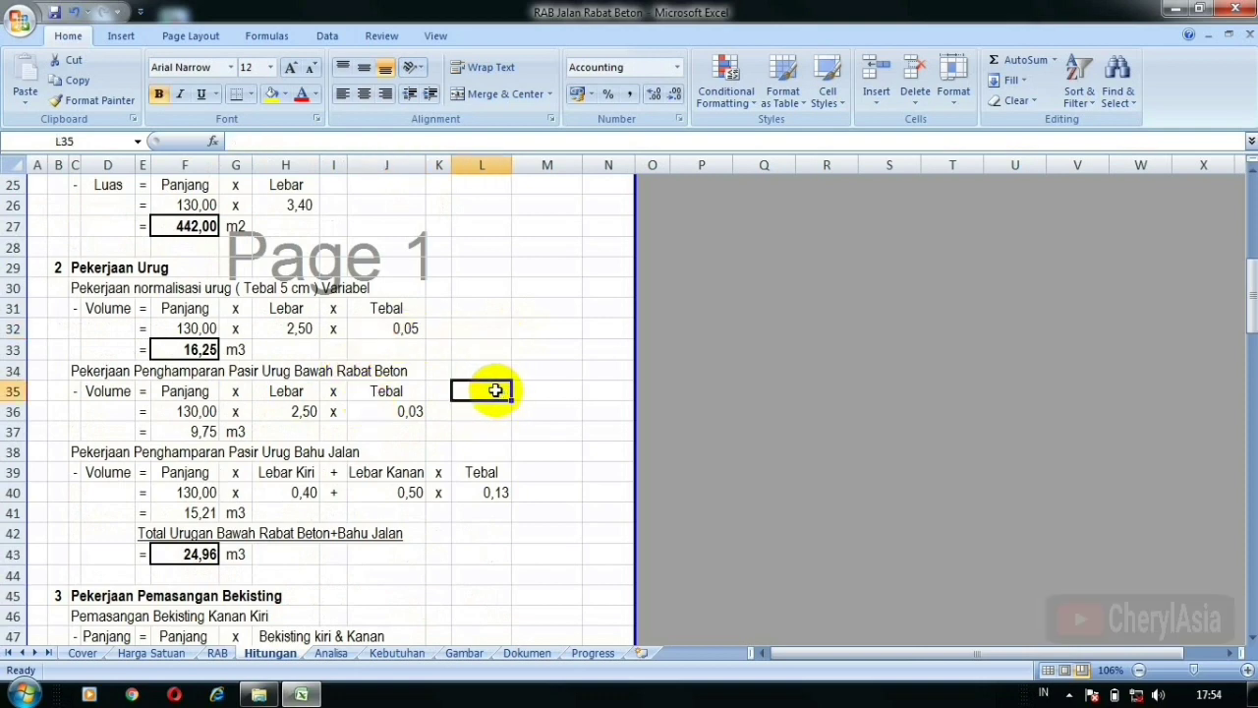
# Check the length, width, thickness and volume formula of Pekerjaan Penghamparan Pasir Urug Bawah Rabat Beton.
pyautogui.click(280, 351)
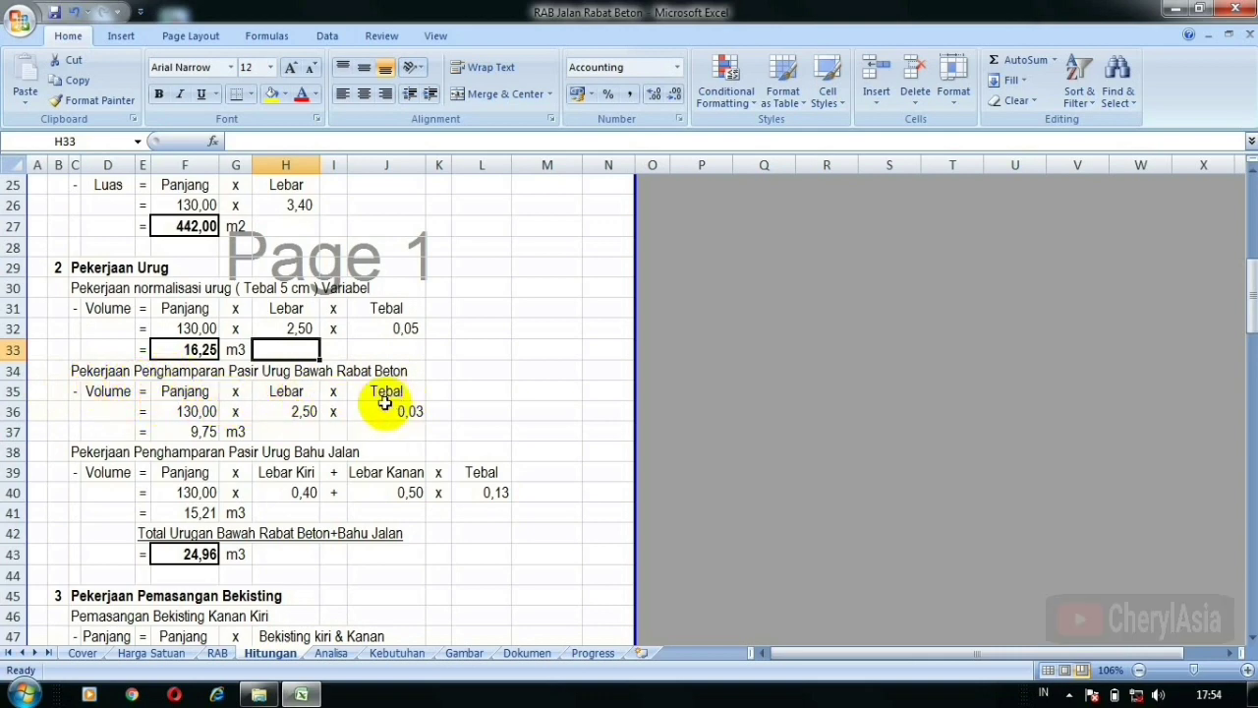
pyautogui.click(191, 412)
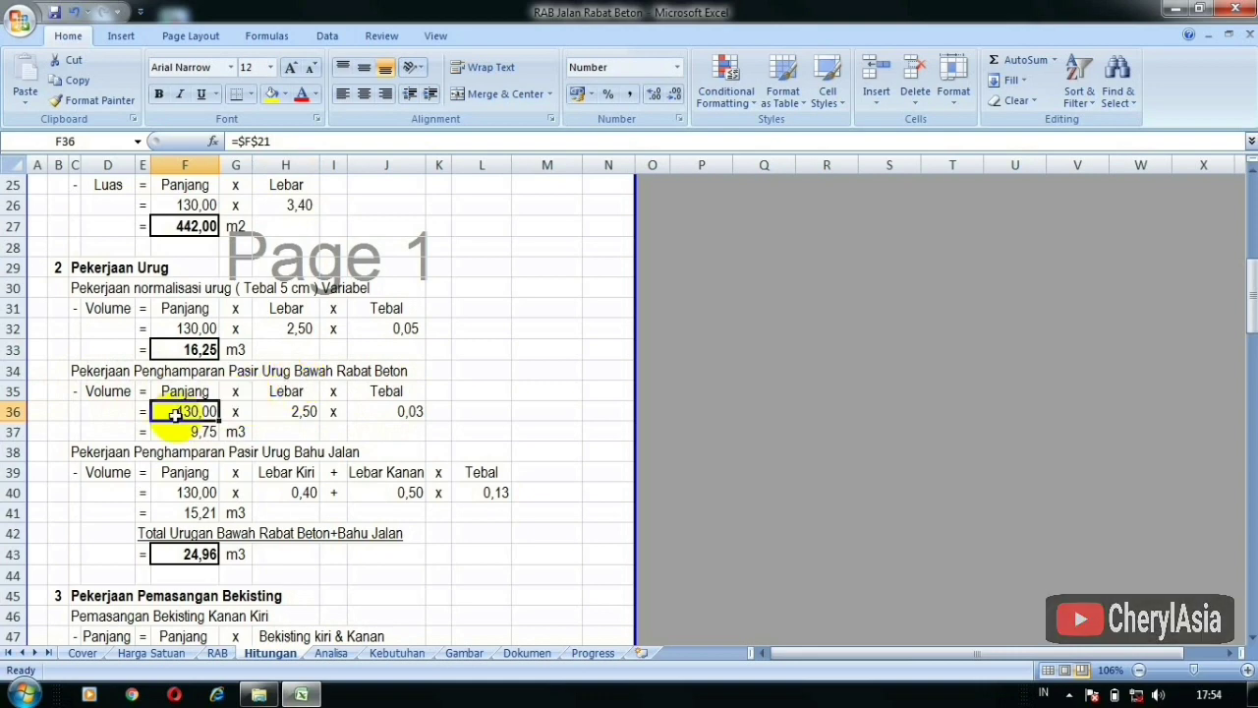
pyautogui.click(285, 411)
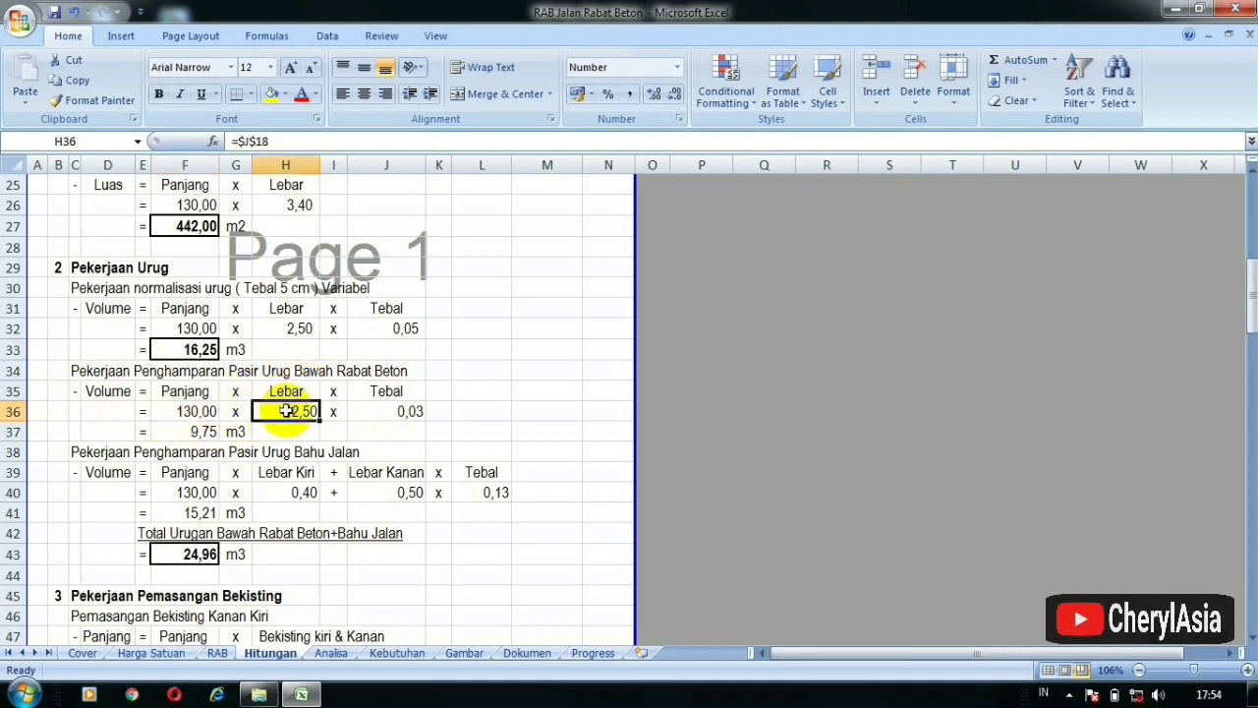
pyautogui.click(371, 412)
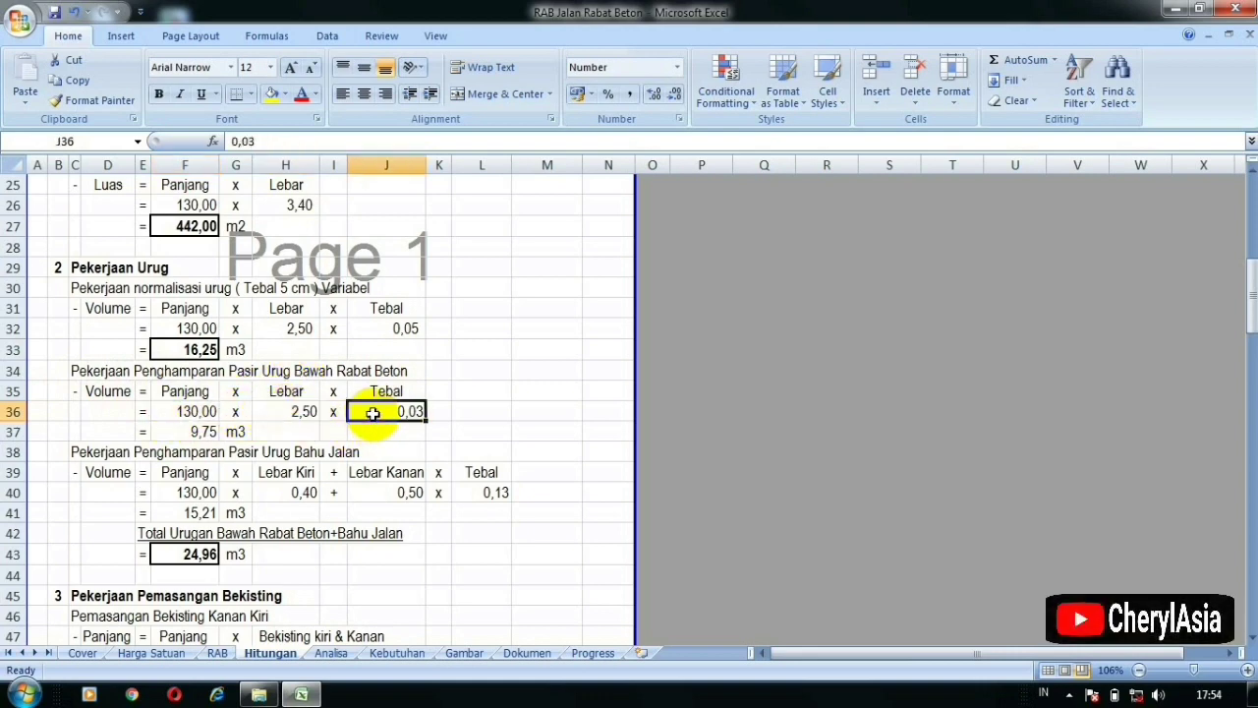
pyautogui.click(192, 433)
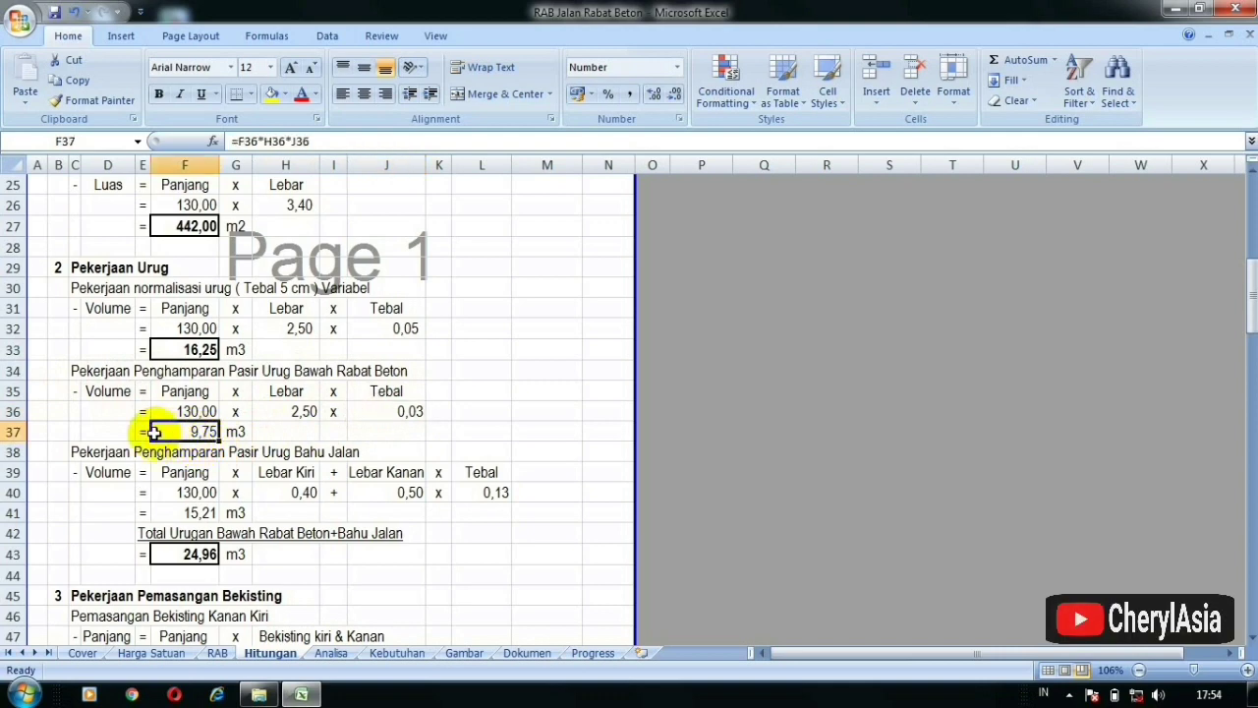
# Examine the Pekerjaan Penghamparan Pasir Urug Bahu Jalan volume calculation, including its length and left shoulder width.
pyautogui.scroll(-1, 154, 430)
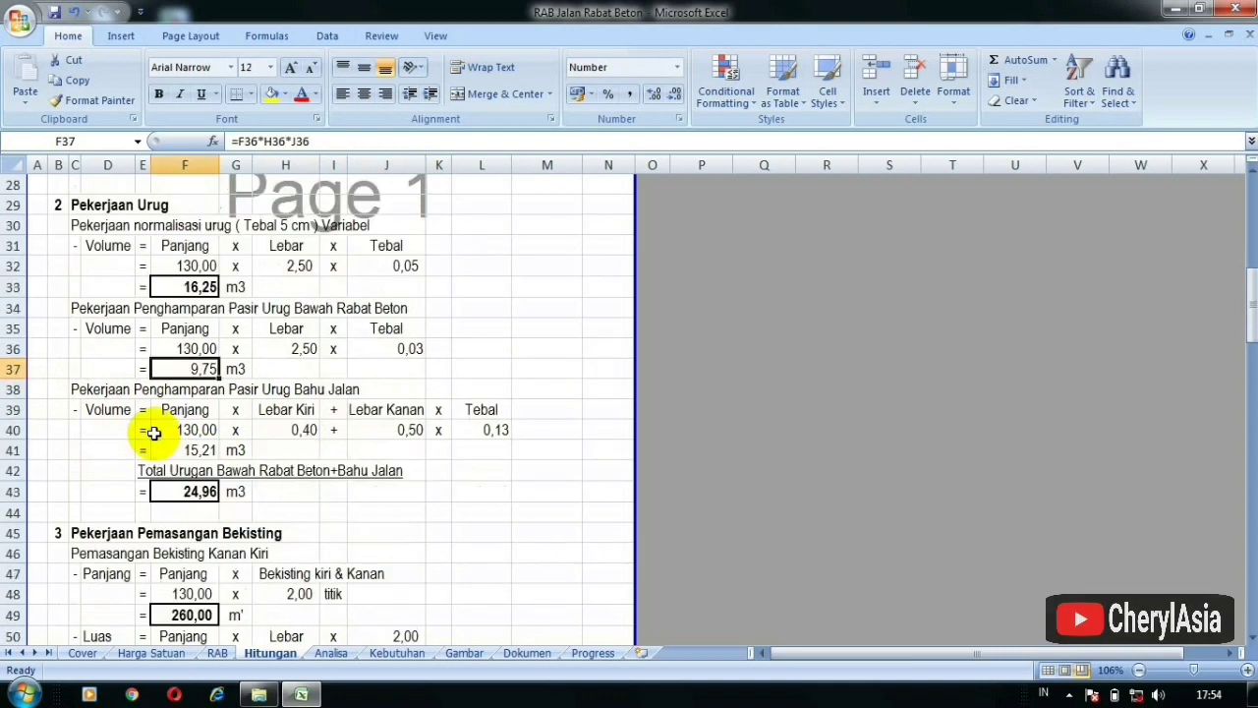
pyautogui.click(98, 391)
pyautogui.click(214, 390)
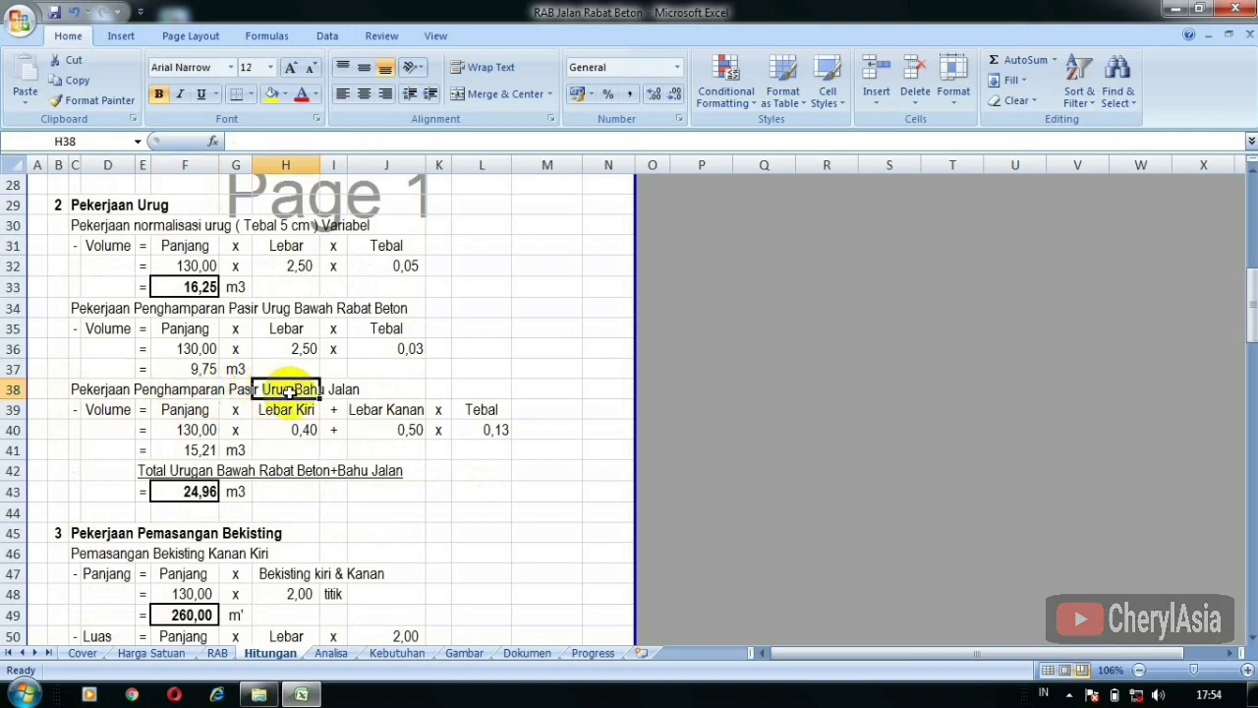
pyautogui.click(358, 389)
pyautogui.click(173, 411)
pyautogui.click(107, 410)
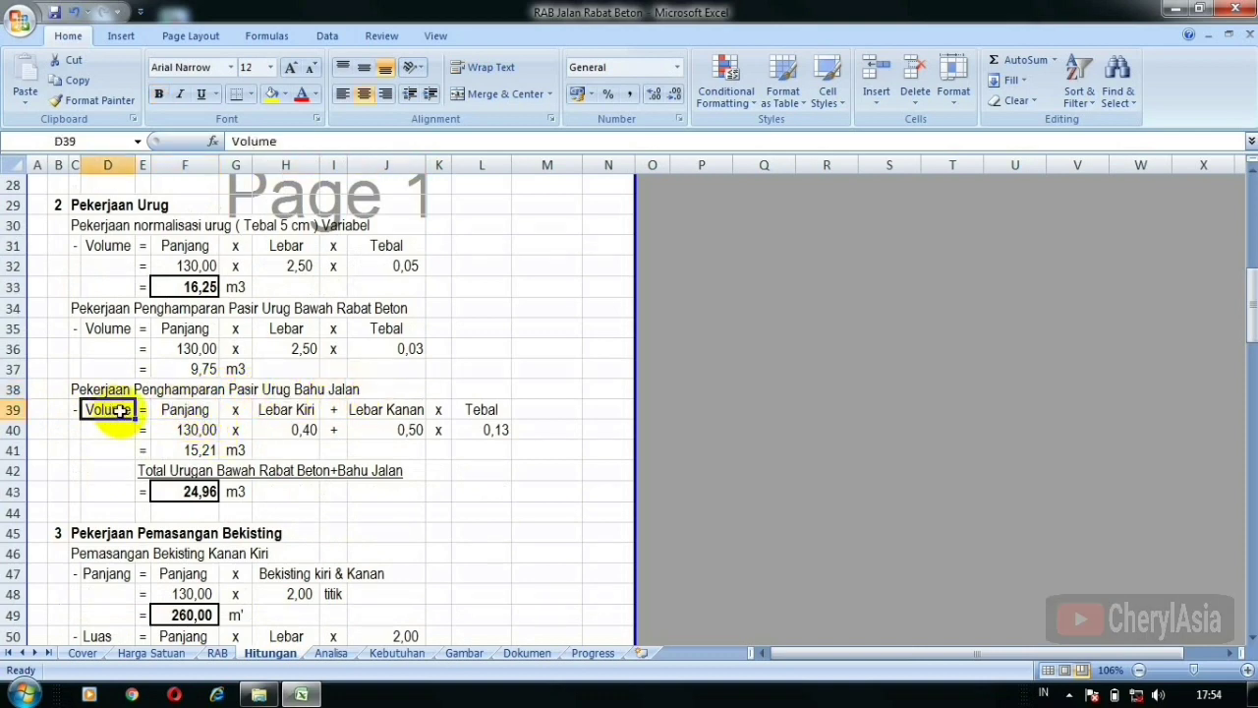
pyautogui.click(189, 418)
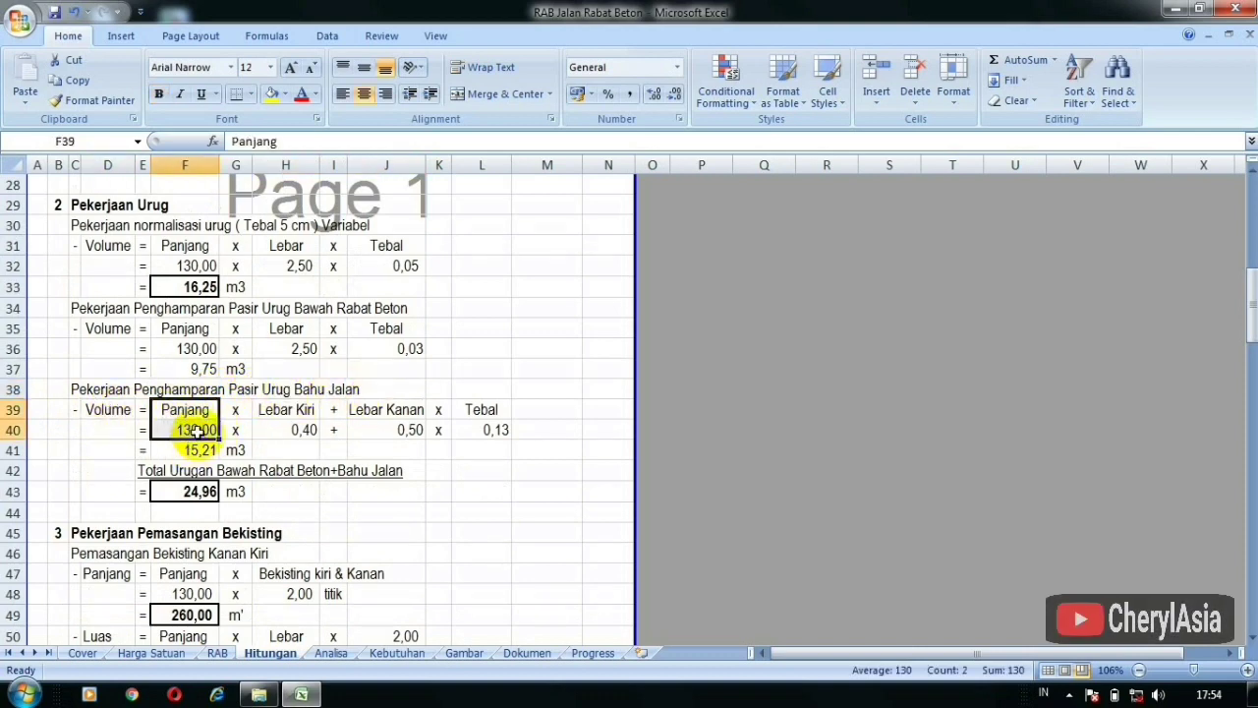
pyautogui.click(191, 433)
pyautogui.click(284, 407)
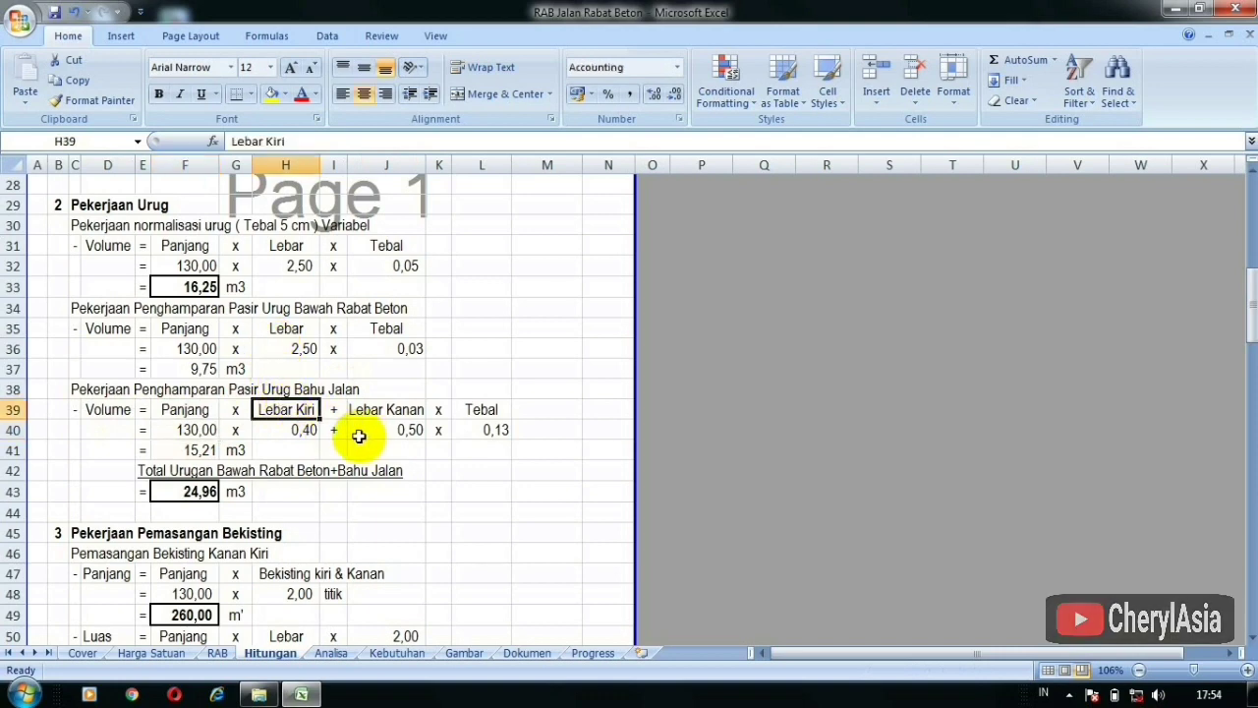
# Check the left shoulder width on the Gambar sheet's cross-section, and set Lebar Kiri for Bahu Jalan in Hitungan to 0,5 m.
pyautogui.click(464, 652)
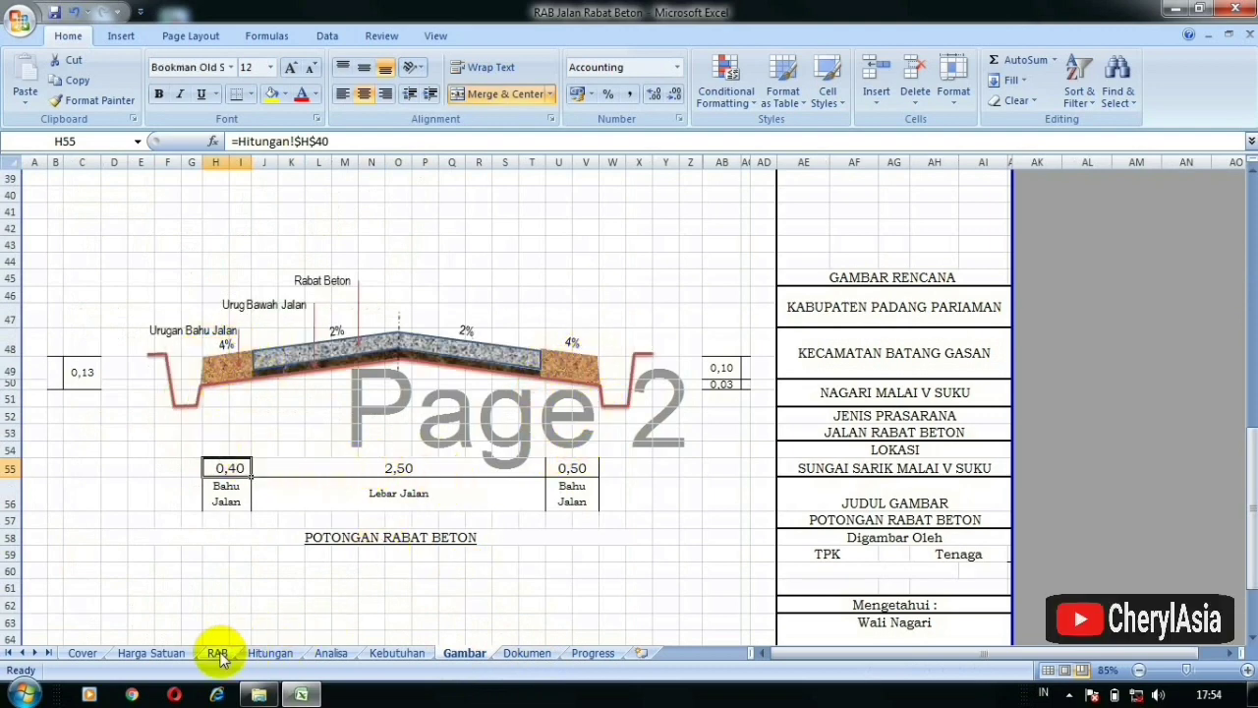
pyautogui.click(265, 654)
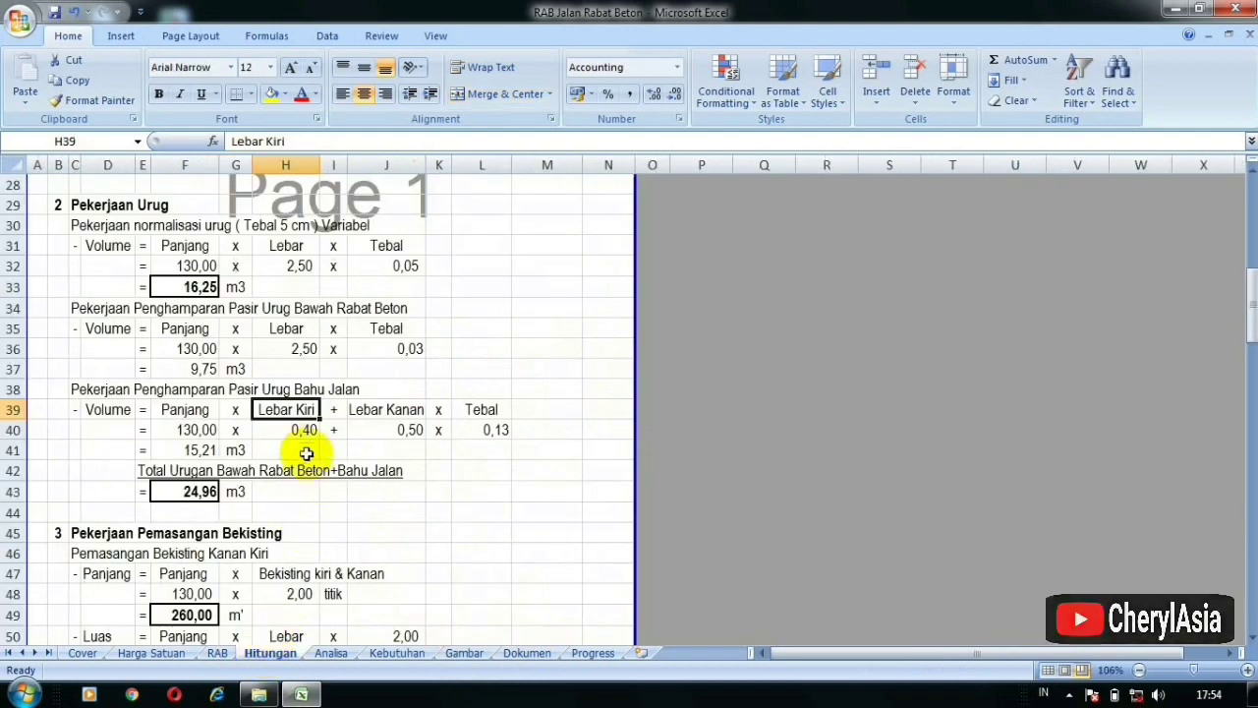
pyautogui.click(285, 429)
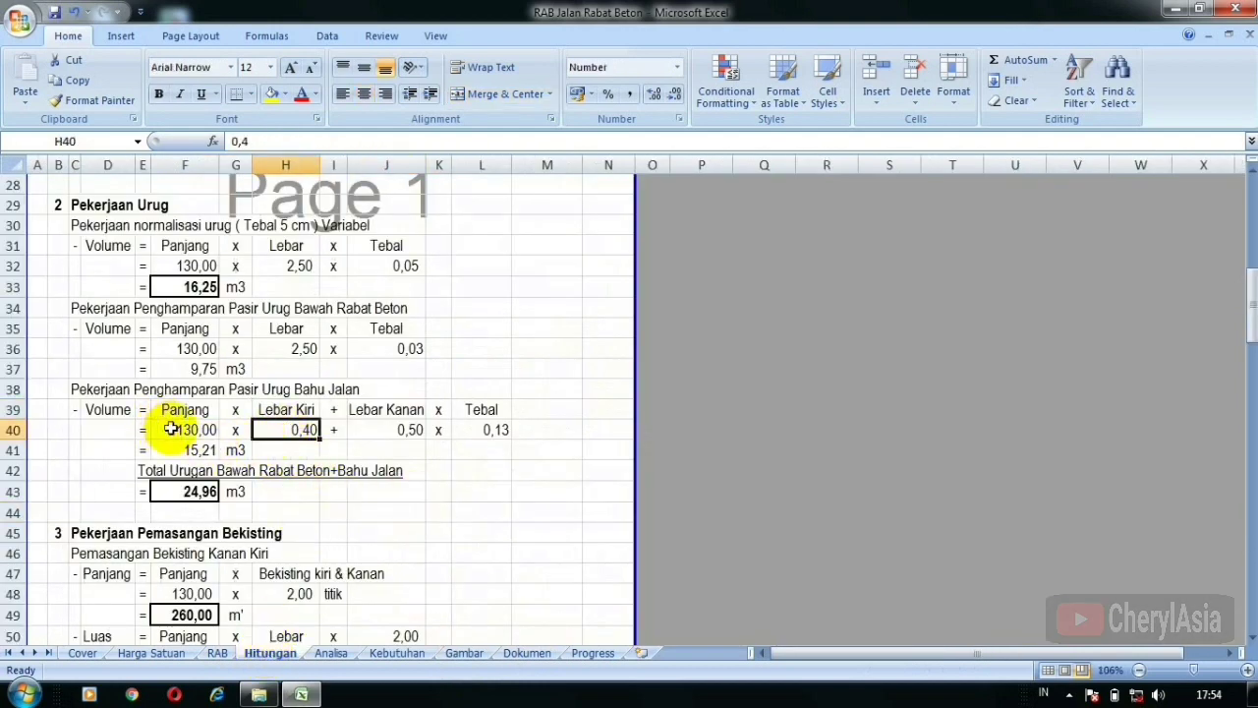
pyautogui.write(',5')
pyautogui.press('Return')
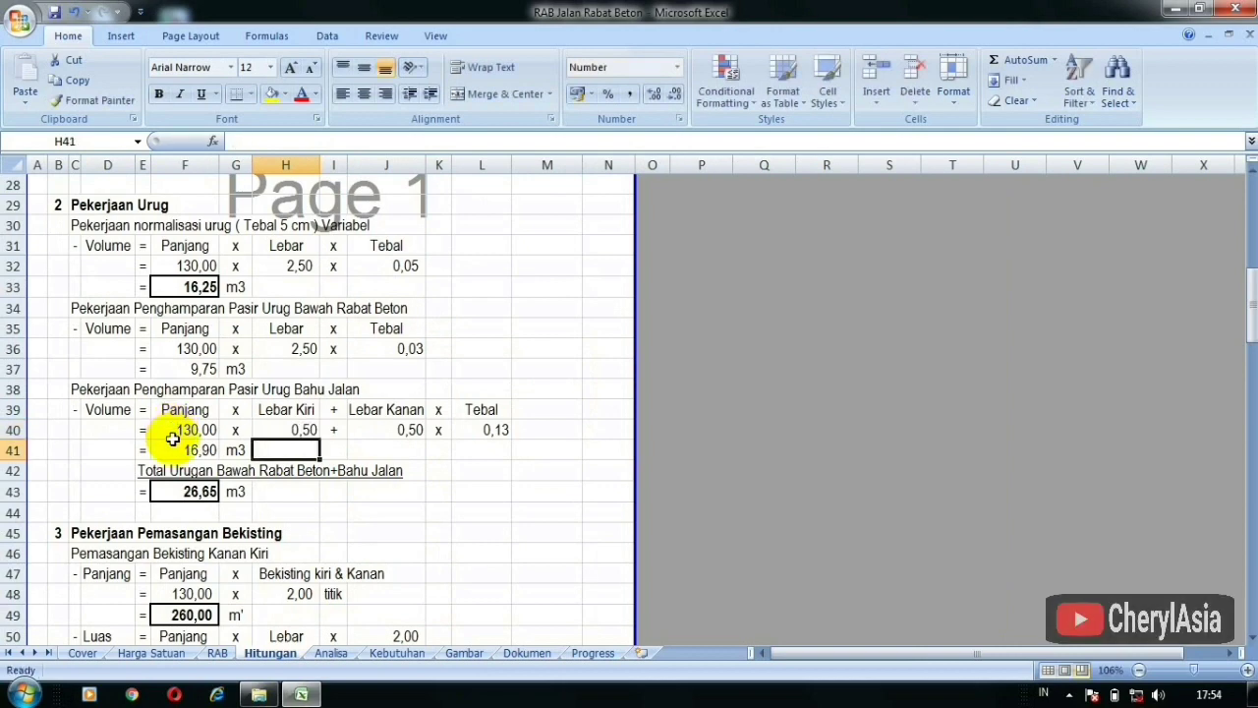
# Check that the left Bahu Jalan dimension in the Gambar sheet's cross-section follows the new value, and return to Hitungan.
pyautogui.click(458, 653)
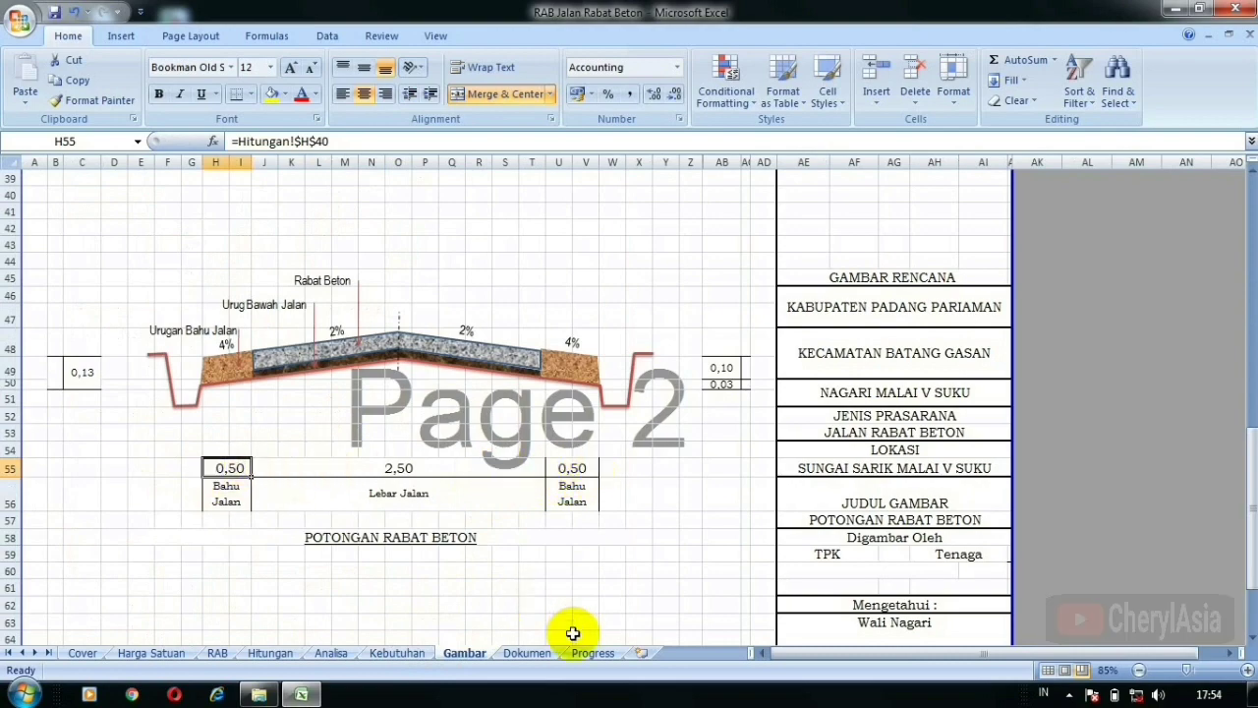
pyautogui.click(332, 653)
pyautogui.click(283, 657)
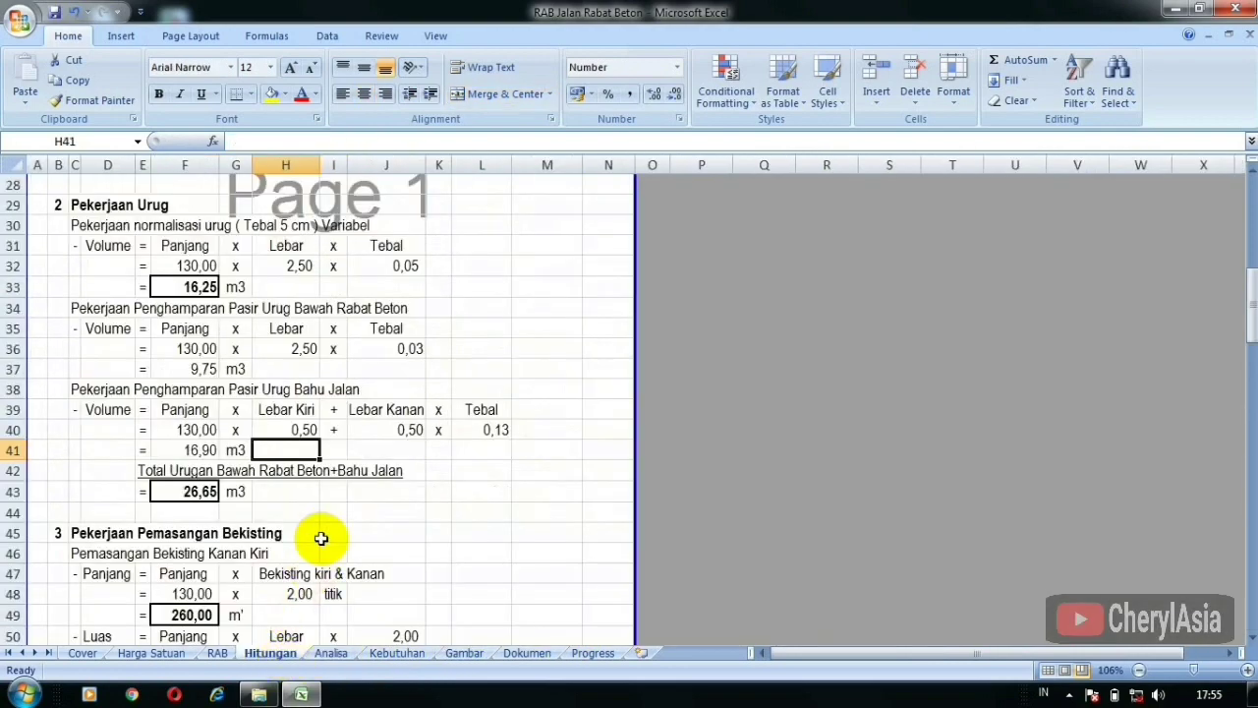
# Review the Total Urugan Bawah Rabat Beton+Bahu Jalan calculation in Hitungan.
pyautogui.scroll(-2, 325, 530)
pyautogui.scroll(1, 328, 524)
pyautogui.click(526, 454)
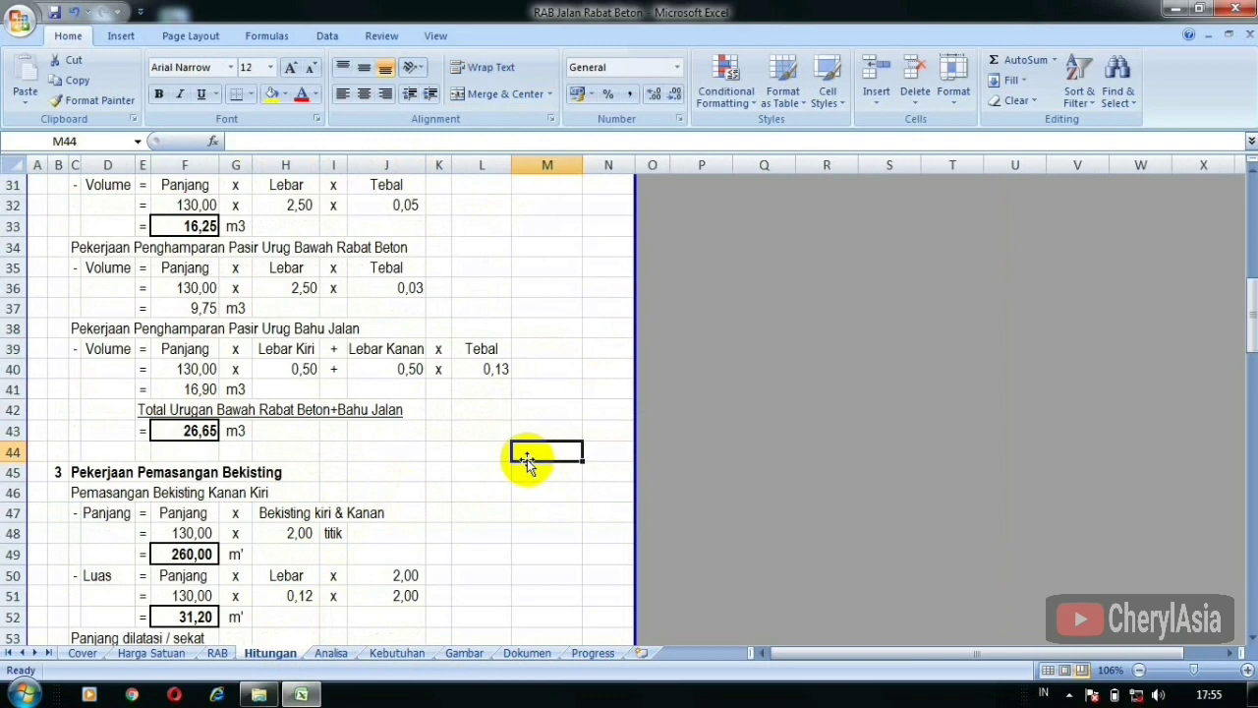
pyautogui.click(152, 409)
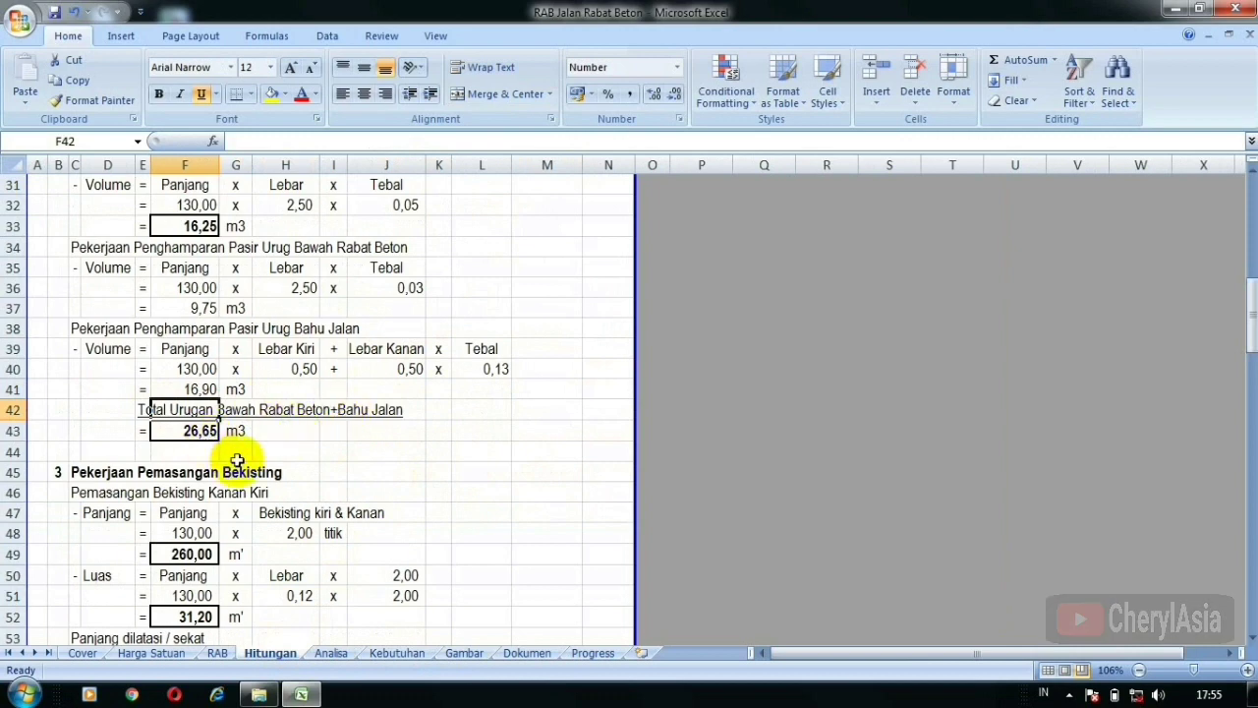
pyautogui.click(464, 393)
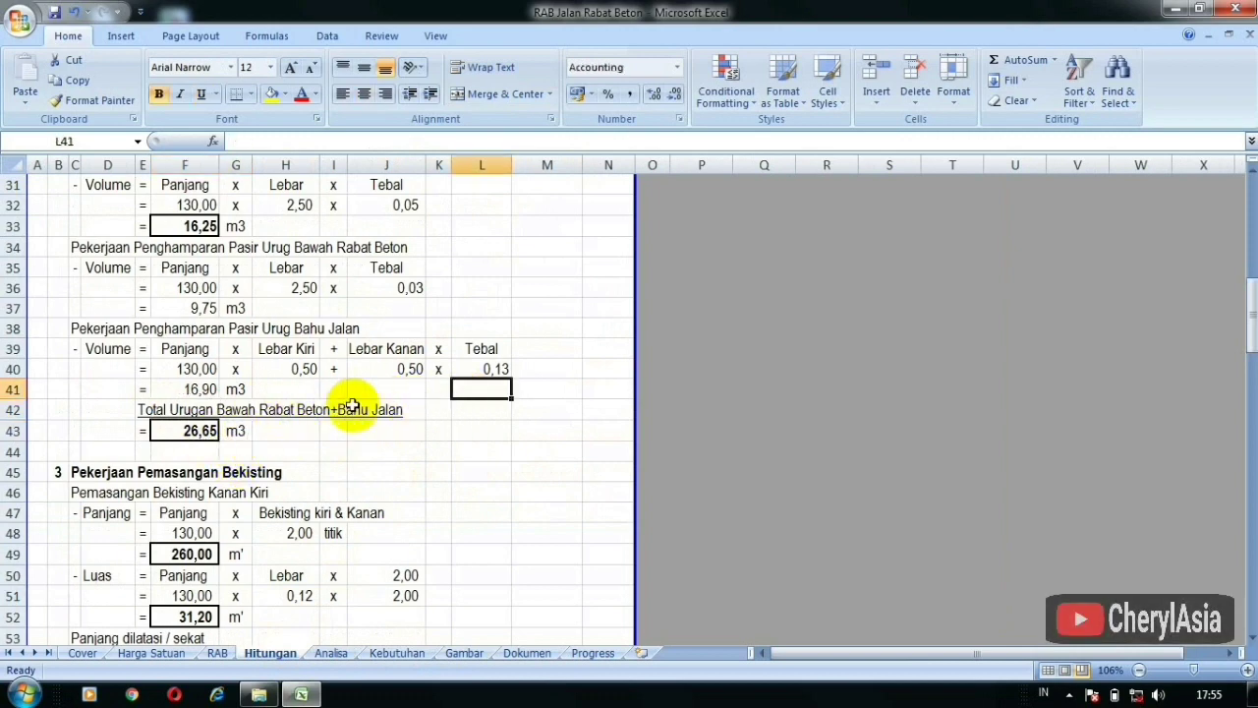
# Examine the Panjang calculation for Pemasangan Bekisting Kanan Kiri, including its length, number of sides and result formula.
pyautogui.scroll(-2, 442, 403)
pyautogui.click(534, 350)
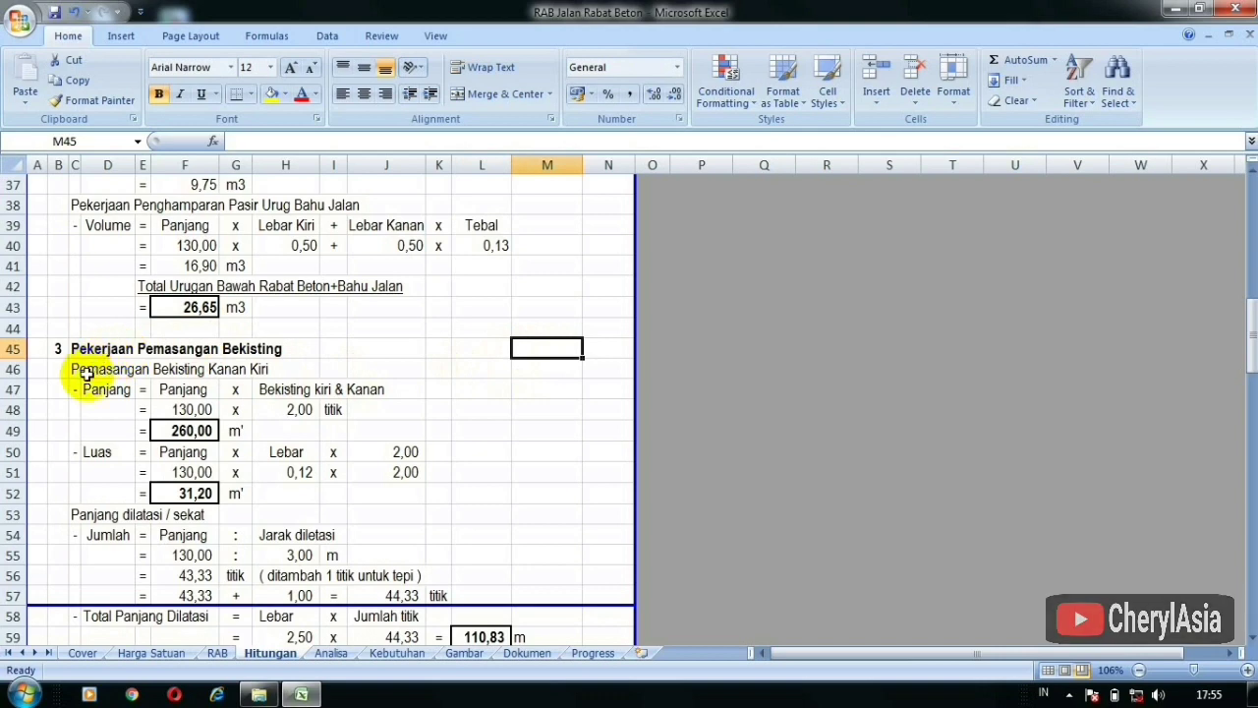
pyautogui.scroll(-1, 94, 393)
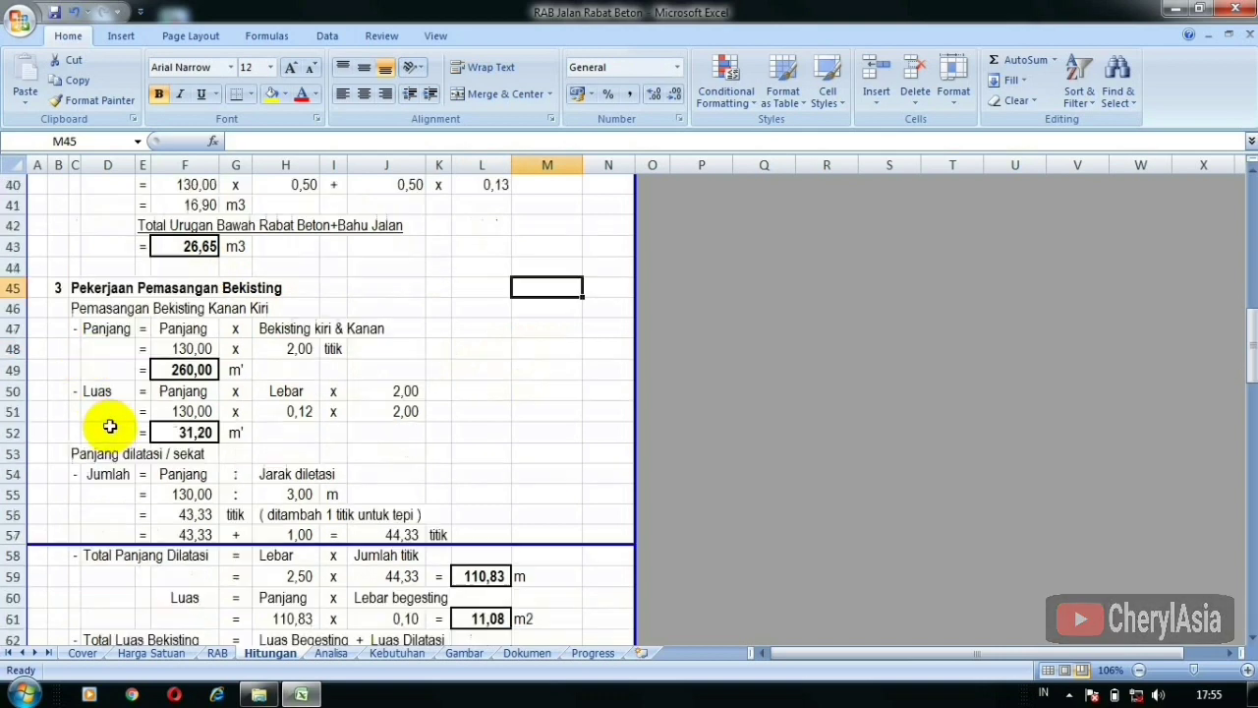
pyautogui.click(93, 349)
pyautogui.click(181, 333)
pyautogui.click(175, 352)
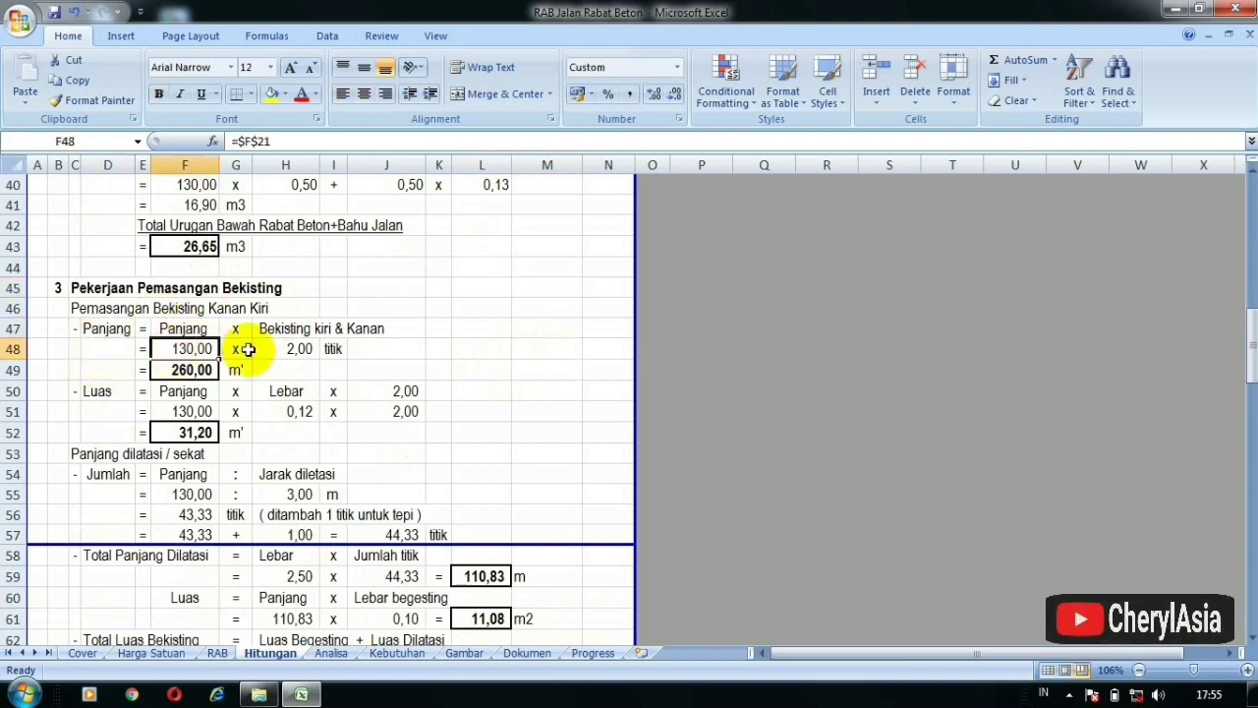
pyautogui.click(269, 329)
pyautogui.click(366, 307)
pyautogui.click(287, 351)
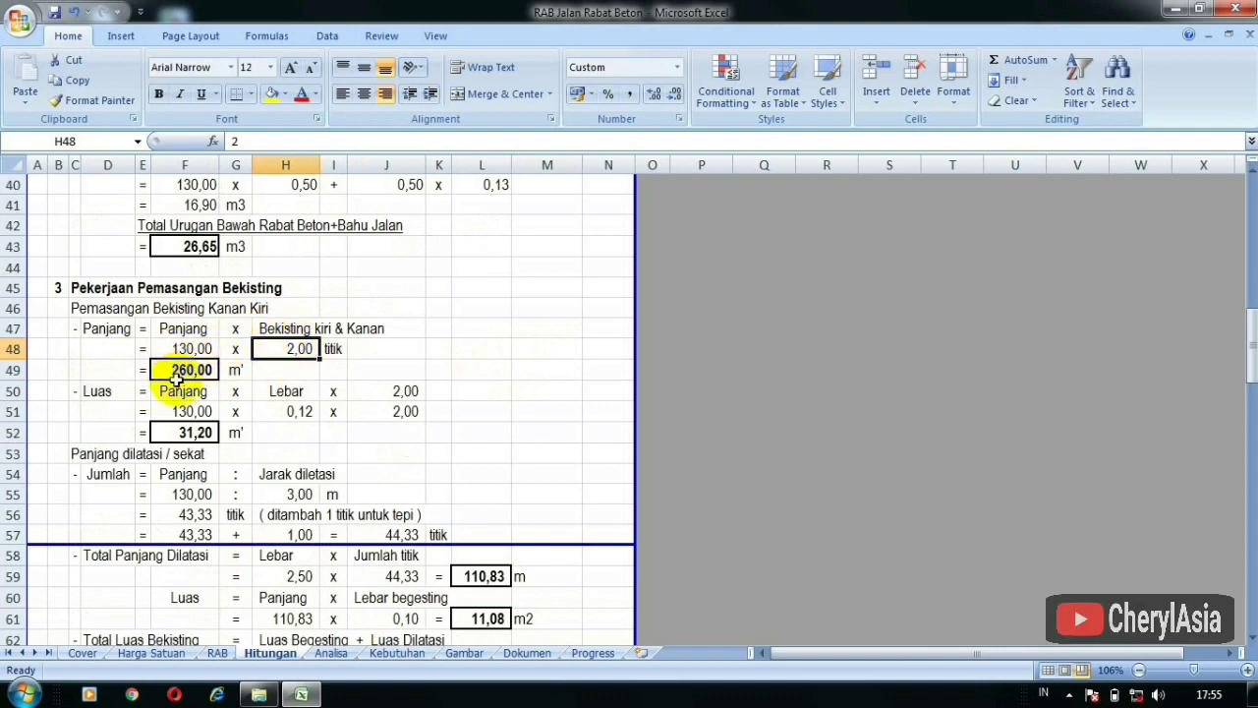
pyautogui.click(176, 378)
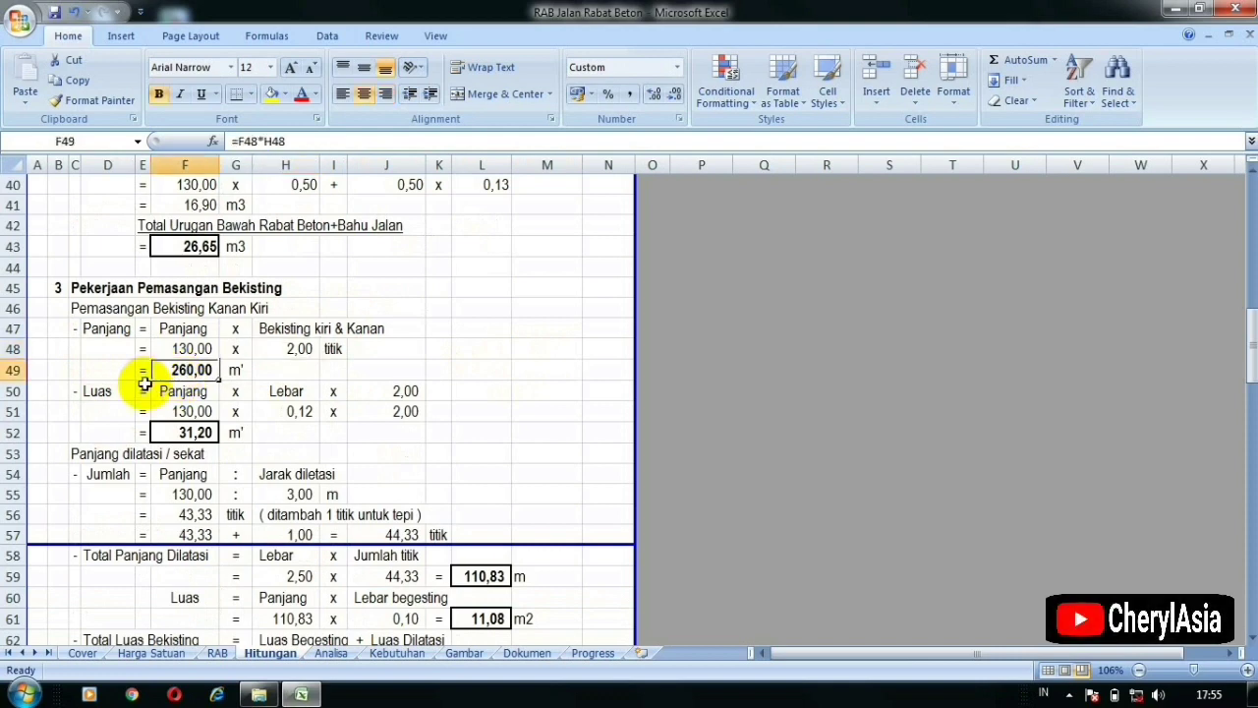
# Examine the Luas calculation for Pemasangan Bekisting Kanan Kiri, including its length reference, multiplier and result formula.
pyautogui.scroll(-1, 186, 378)
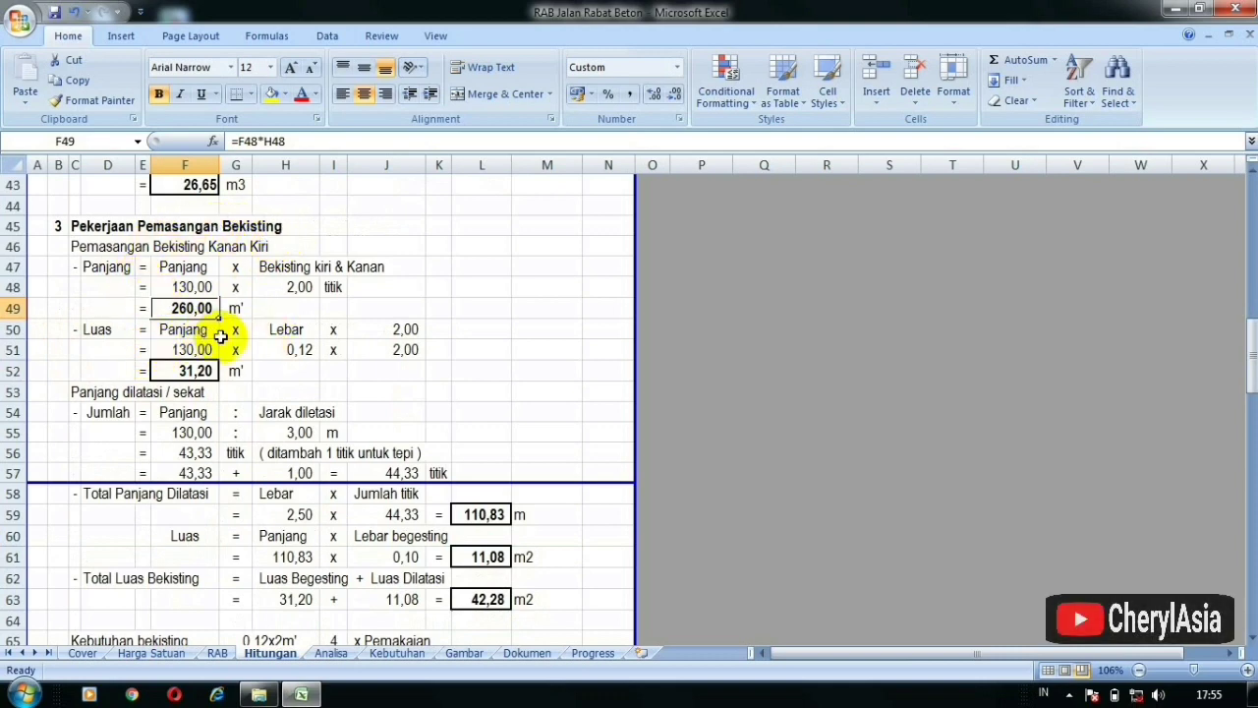
pyautogui.click(407, 331)
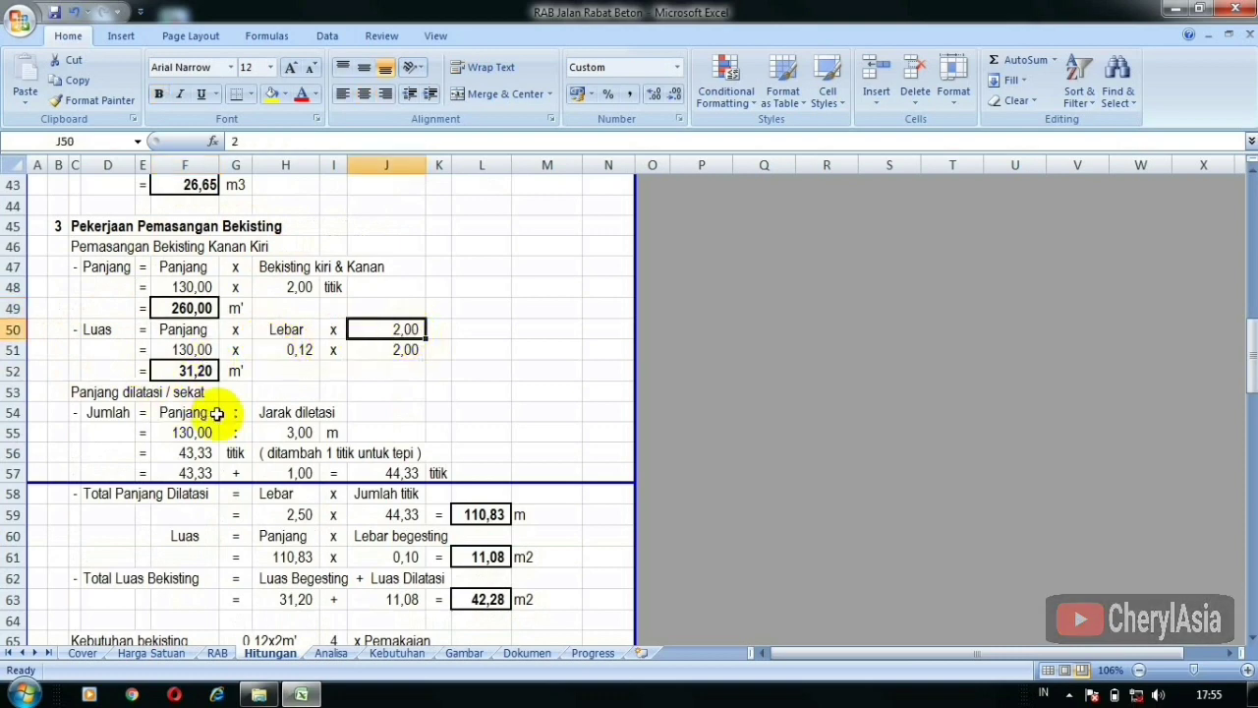
pyautogui.click(179, 351)
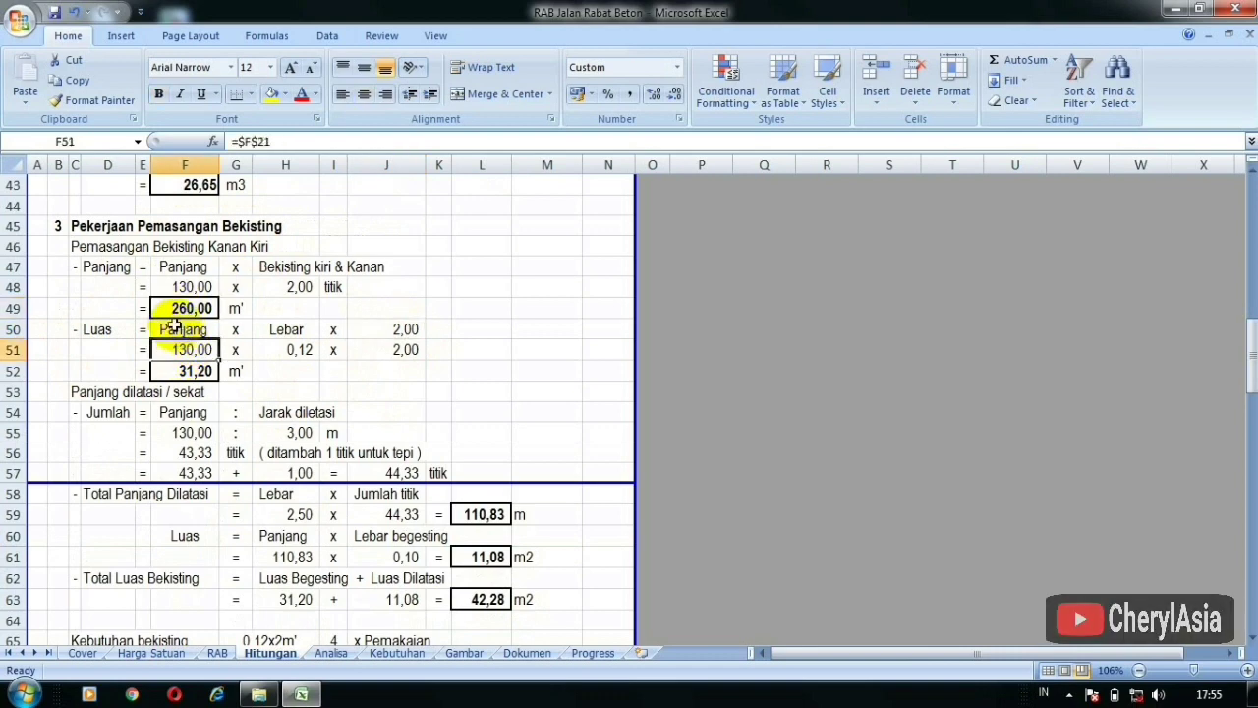
pyautogui.click(182, 351)
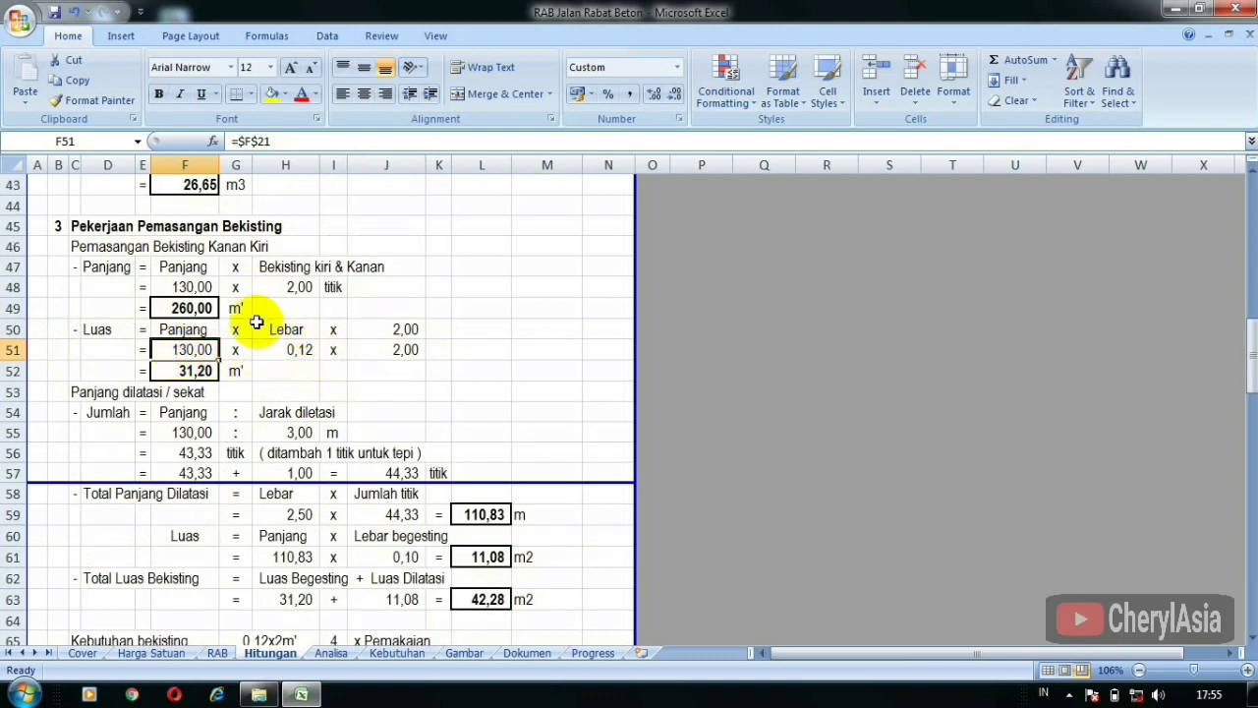
pyautogui.click(175, 366)
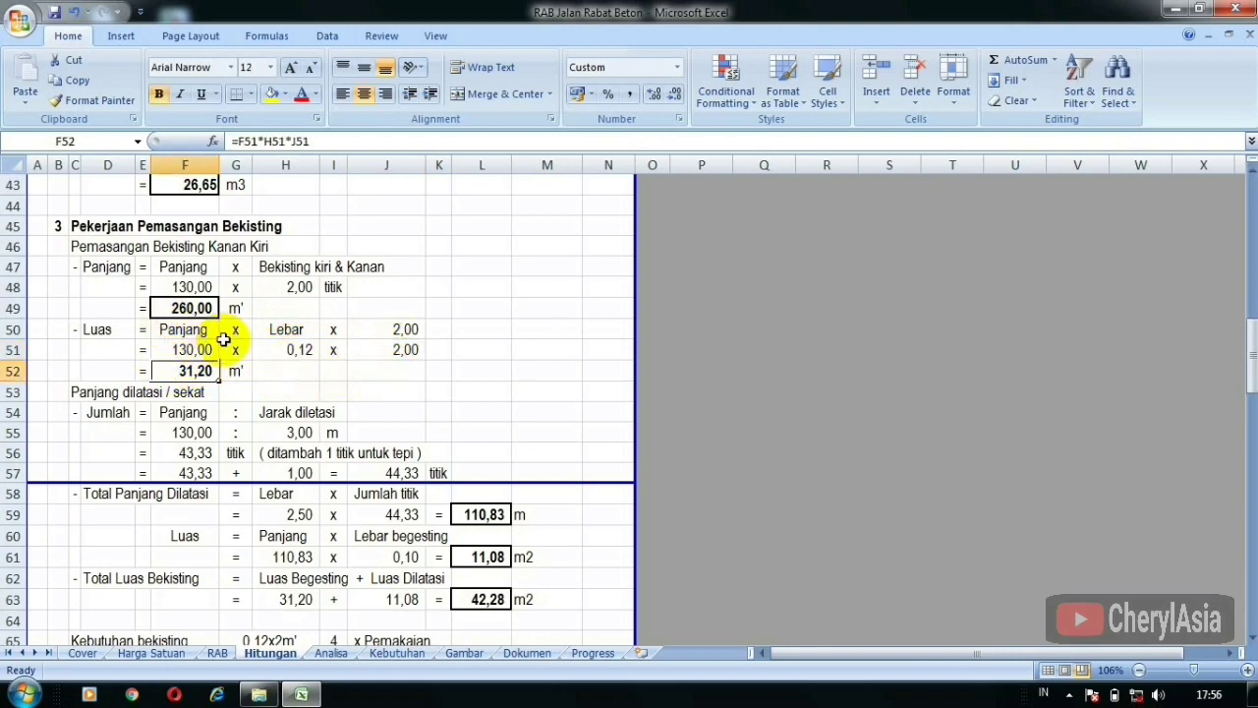
pyautogui.click(234, 369)
pyautogui.click(285, 370)
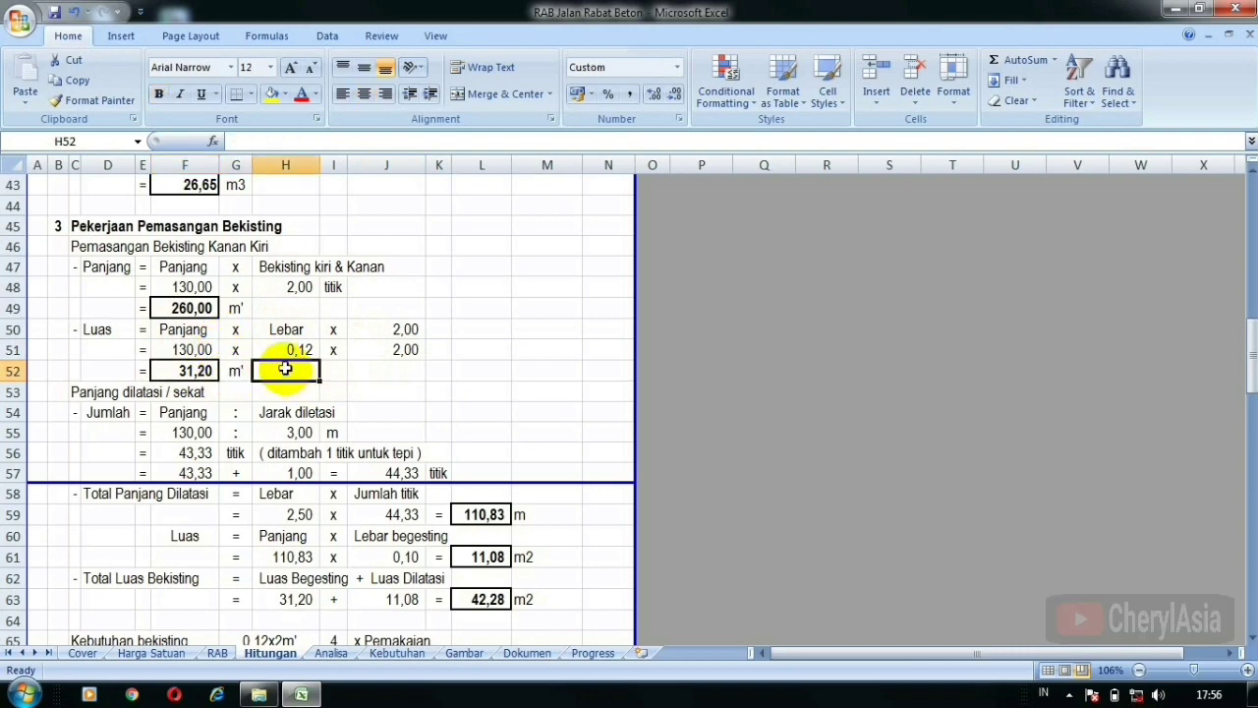
# Examine the Jumlah calculation under Panjang dilatasi / sekat, including Jarak diletasi and the extra edge point.
pyautogui.scroll(-1, 158, 399)
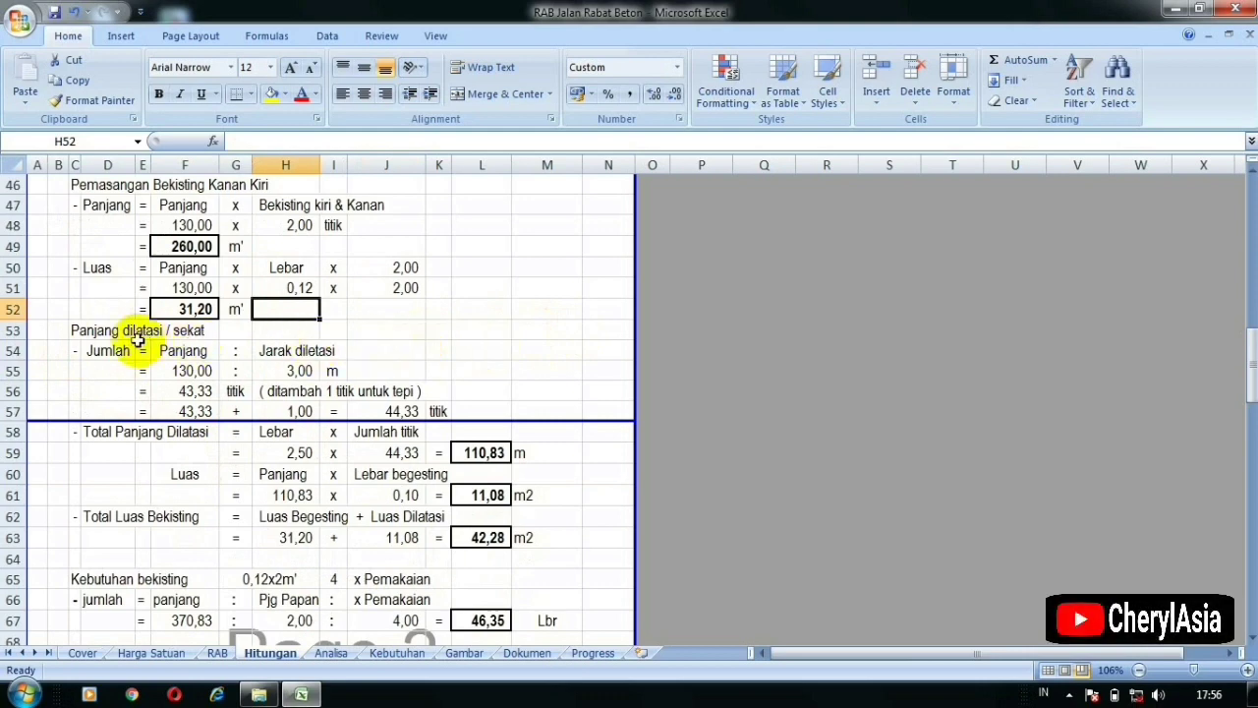
pyautogui.click(75, 331)
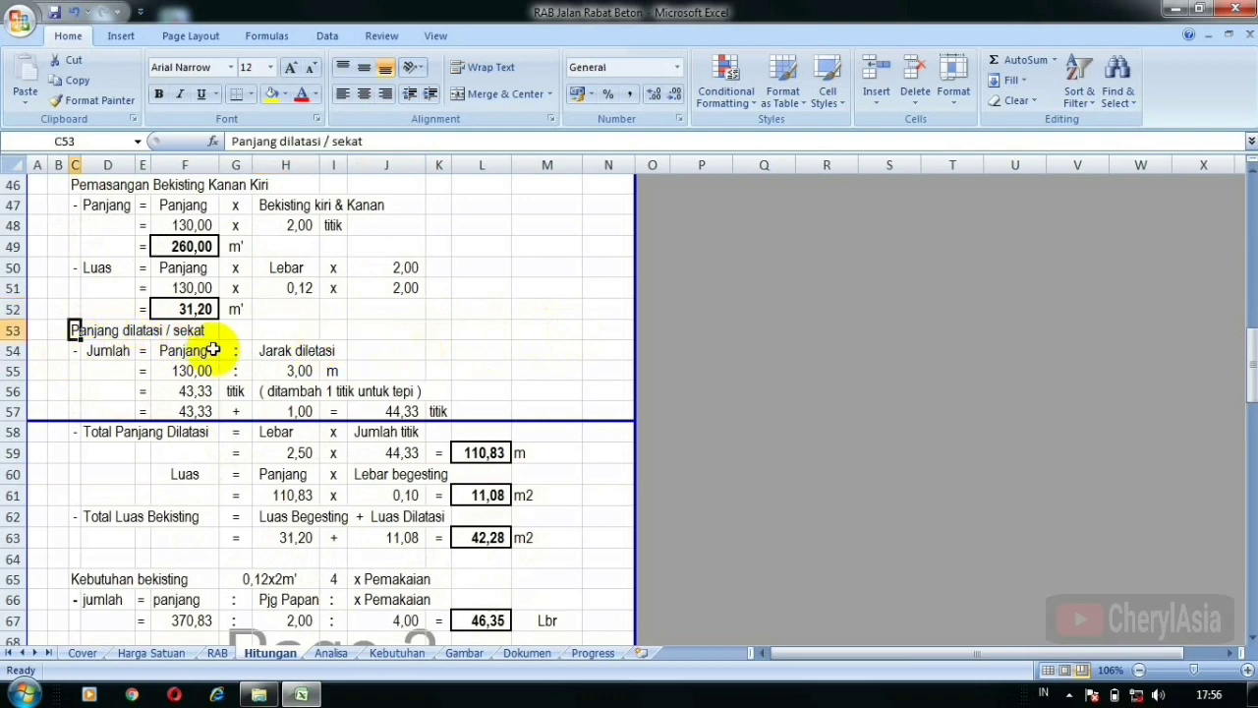
pyautogui.click(496, 330)
pyautogui.click(436, 350)
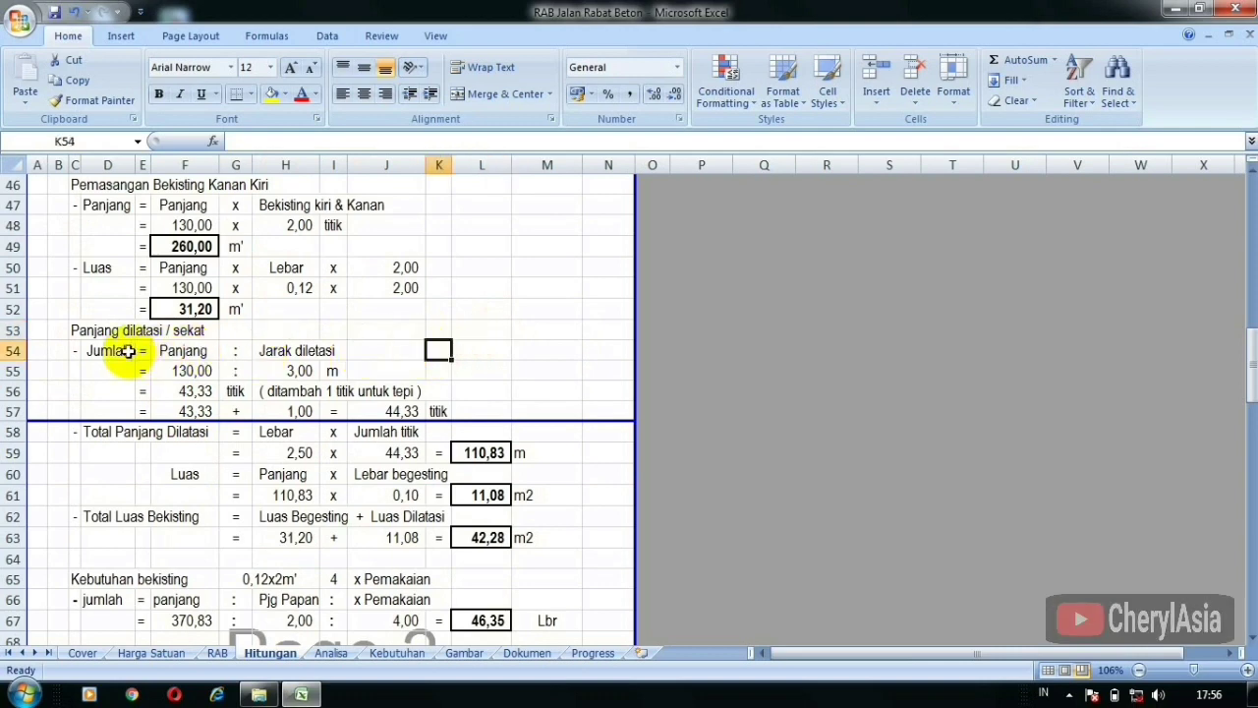
pyautogui.click(103, 351)
pyautogui.click(558, 313)
pyautogui.click(284, 371)
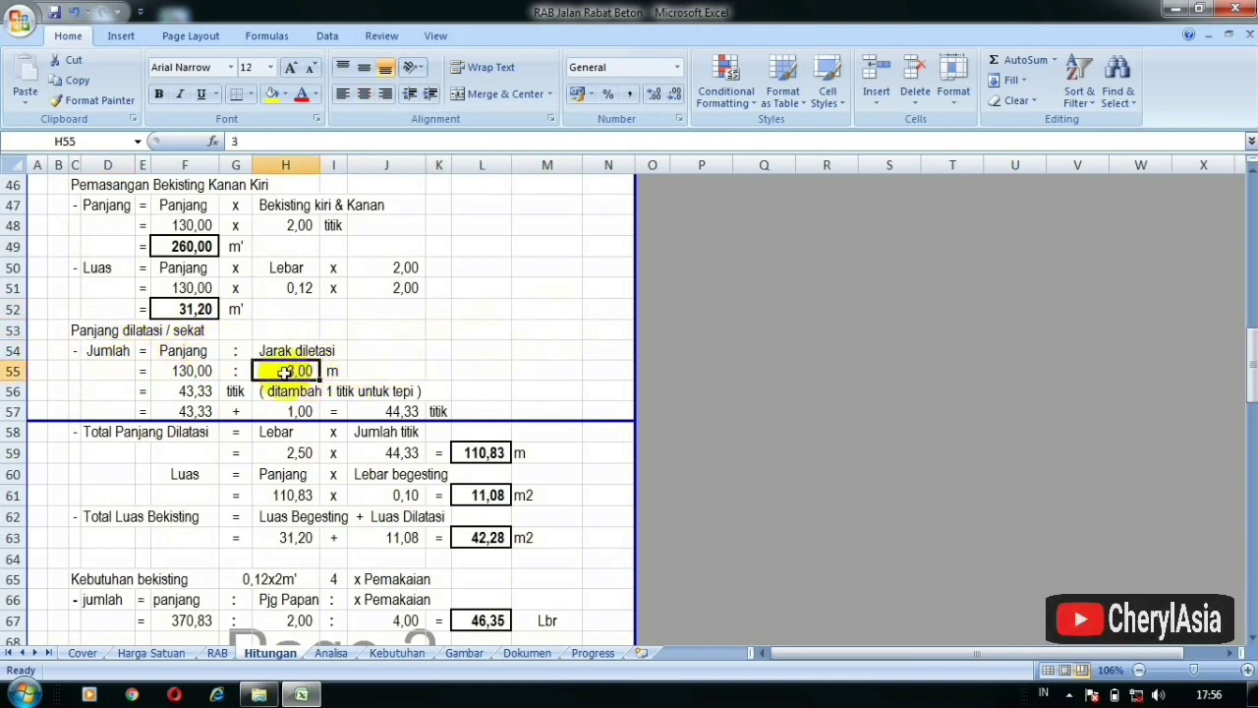
pyautogui.click(183, 351)
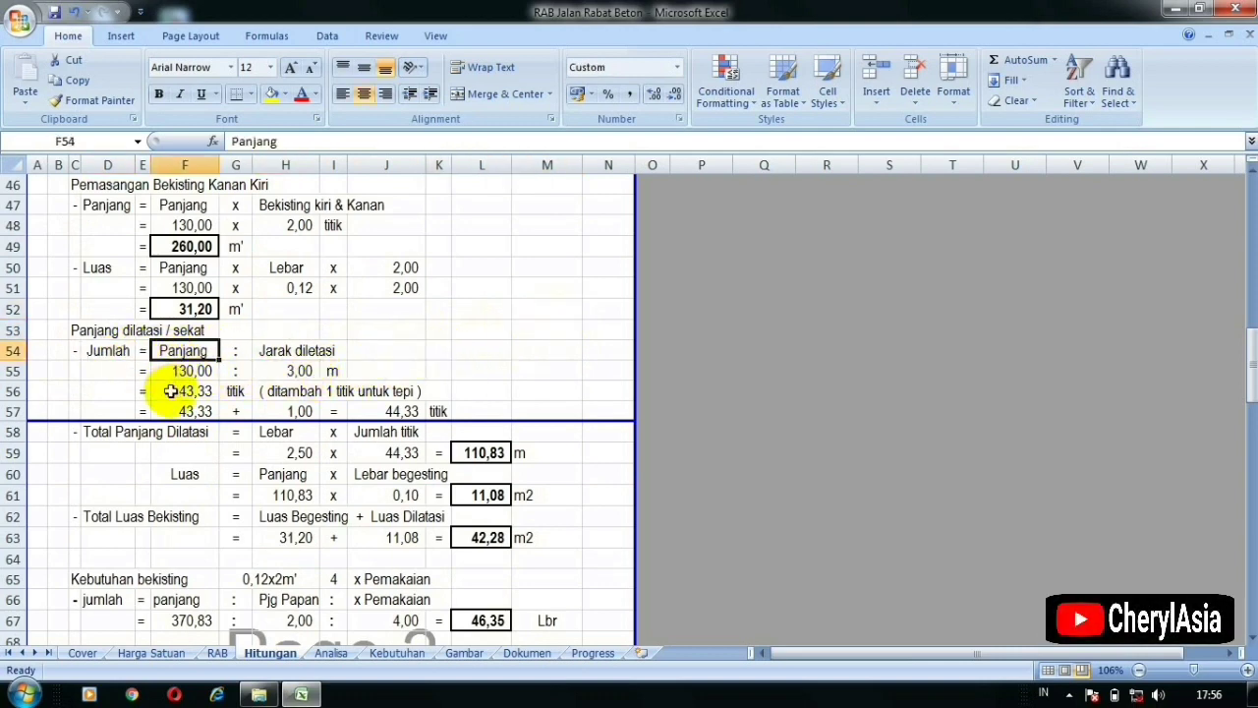
pyautogui.click(295, 352)
pyautogui.click(289, 370)
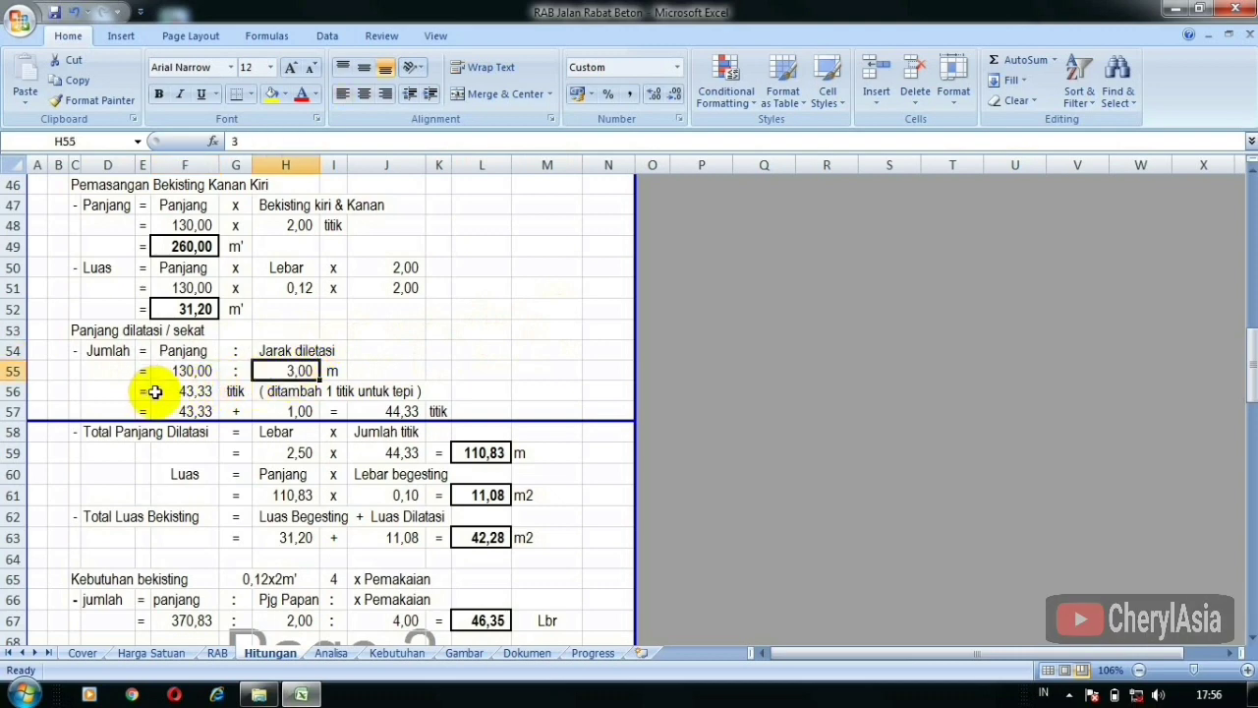
pyautogui.click(176, 391)
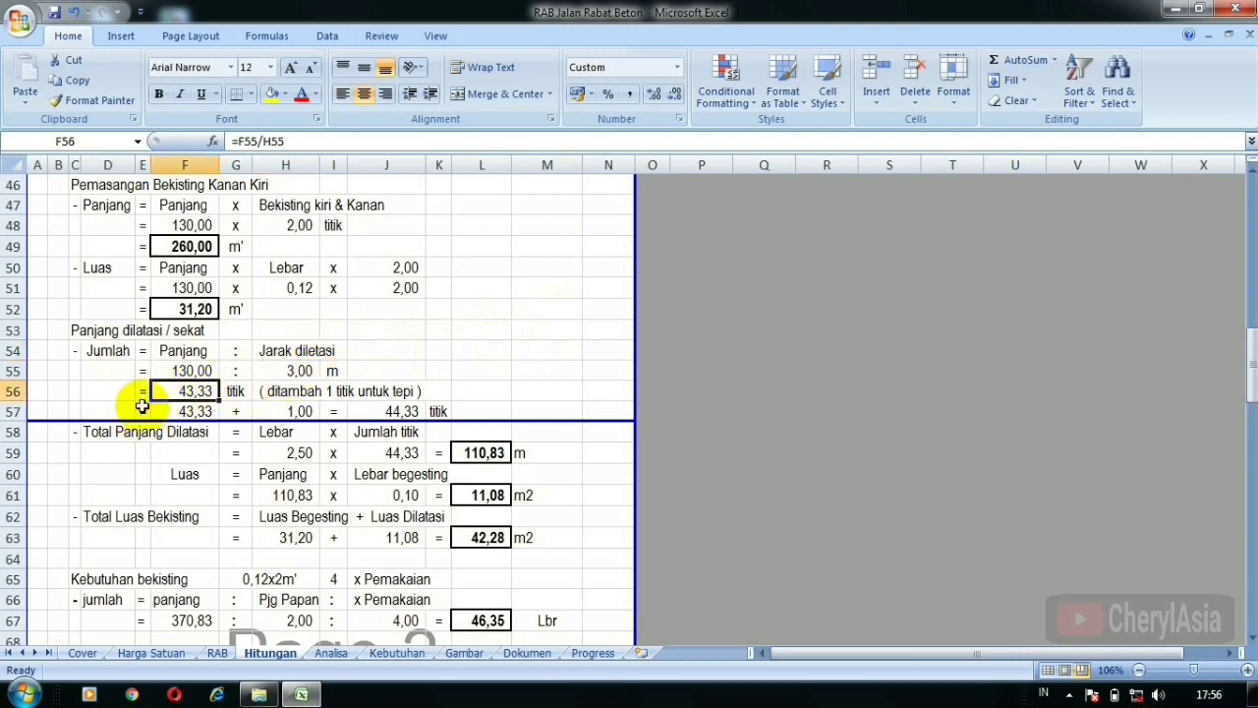
pyautogui.scroll(-1, 311, 350)
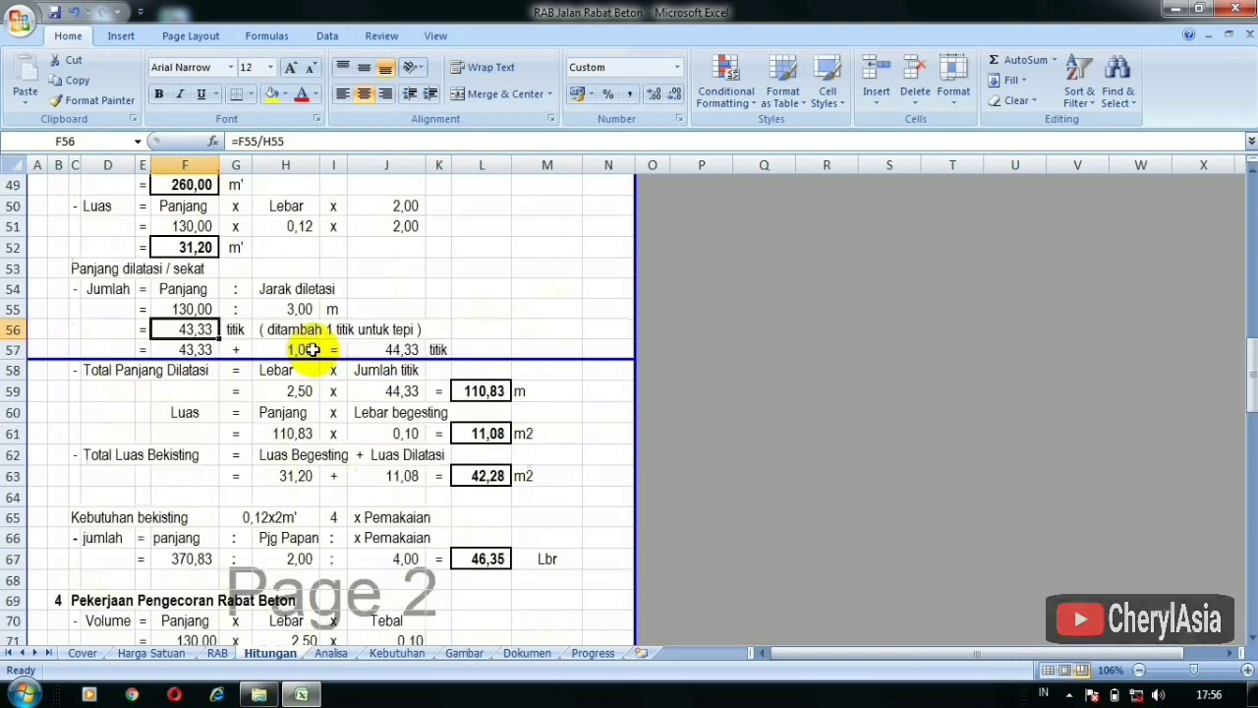
pyautogui.click(295, 350)
pyautogui.click(403, 350)
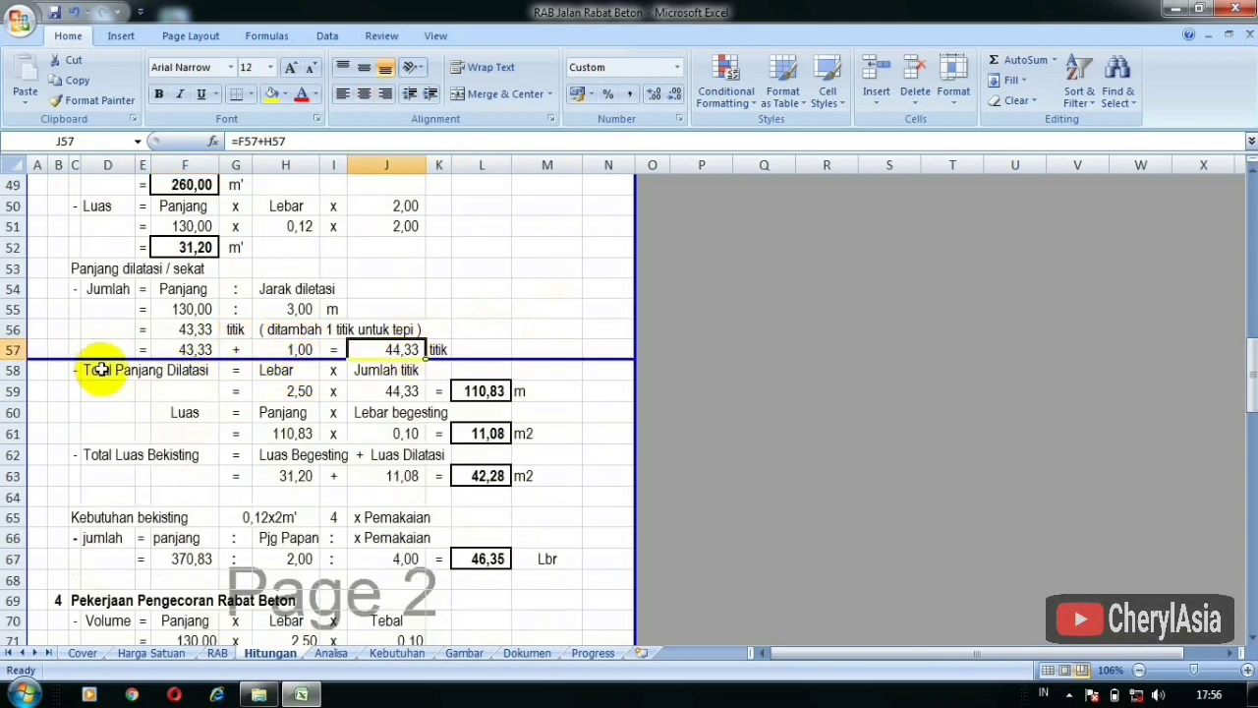
# Examine the Total Panjang Dilatasi calculation, checking the references for Lebar and Jumlah titik and the product formula.
pyautogui.click(309, 434)
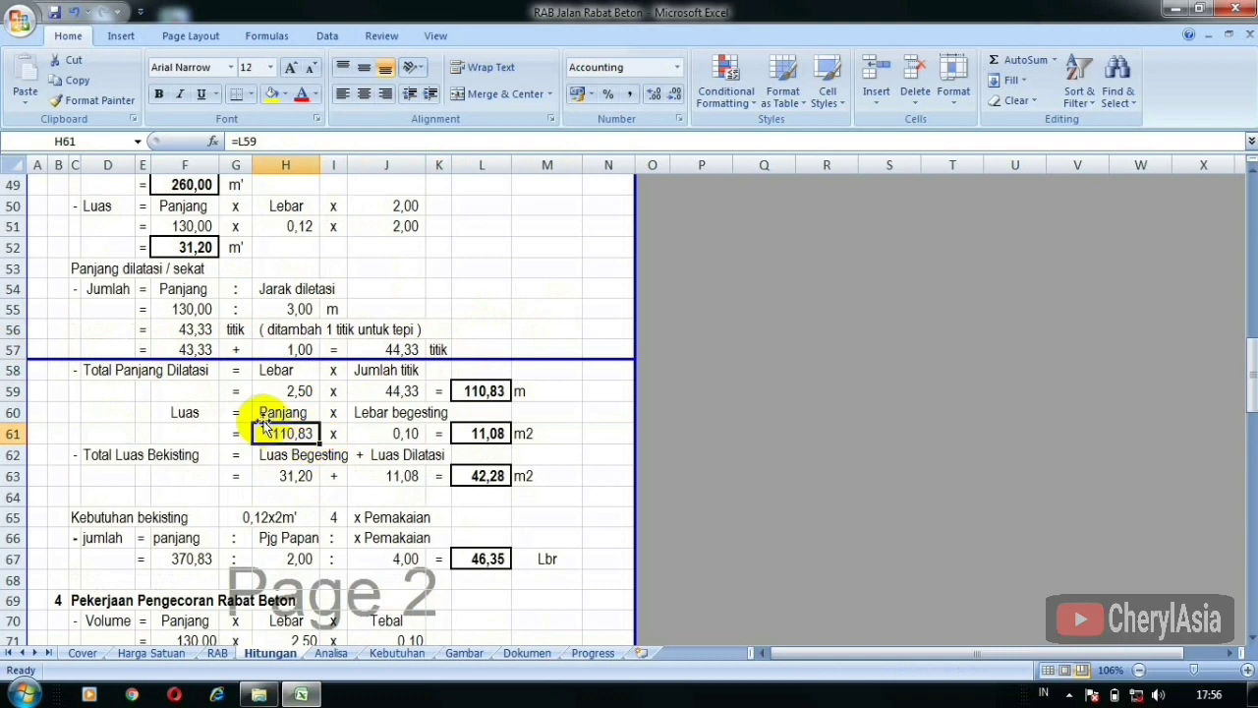
pyautogui.click(98, 374)
pyautogui.click(265, 371)
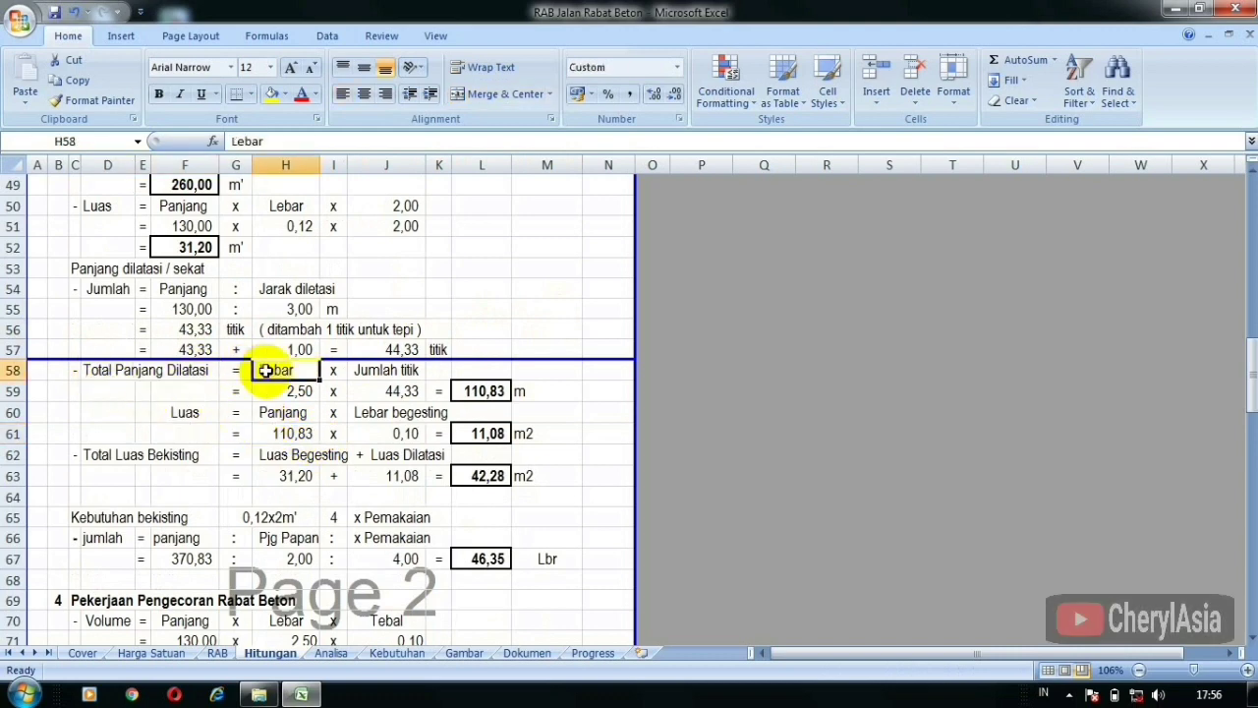
pyautogui.click(364, 371)
pyautogui.click(307, 393)
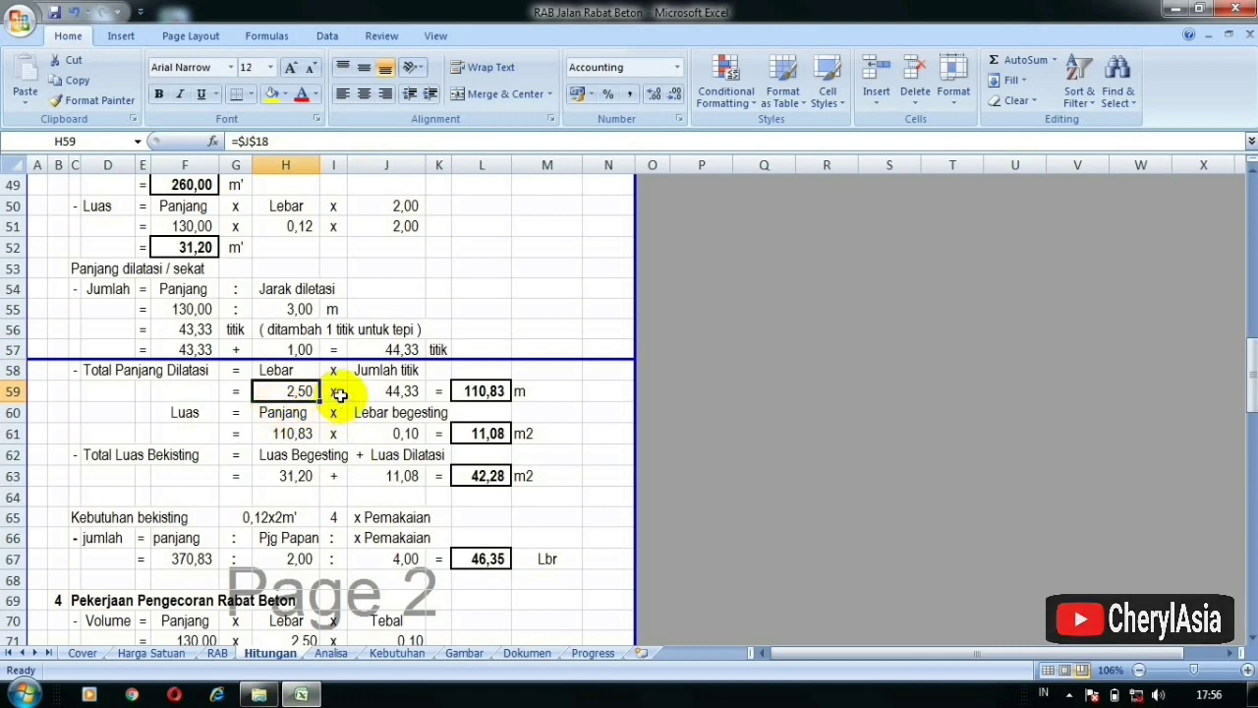
pyautogui.click(372, 392)
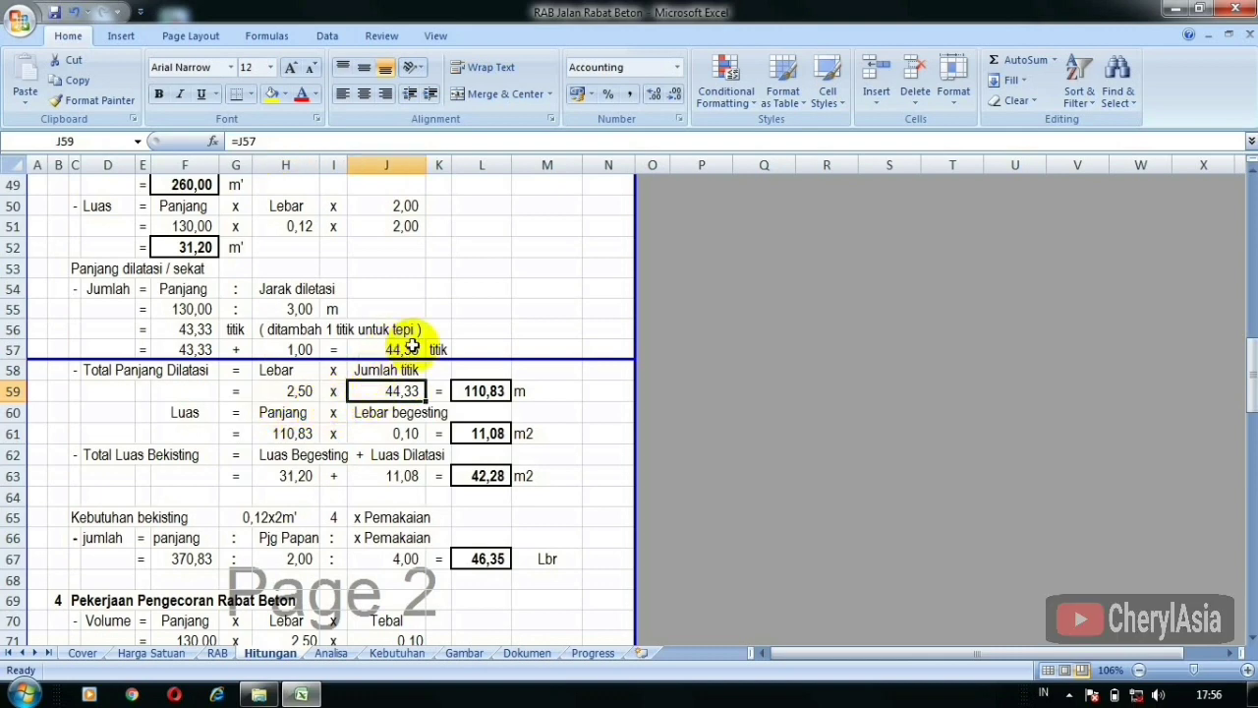
pyautogui.click(486, 399)
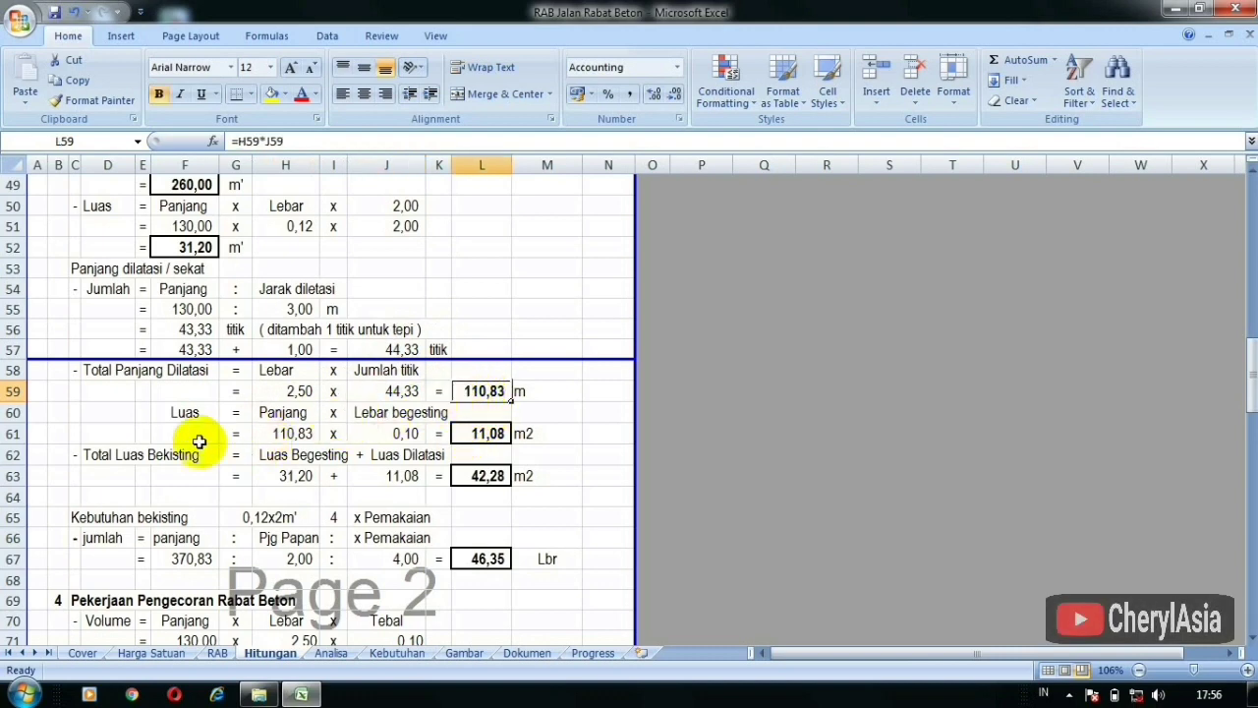
pyautogui.click(551, 392)
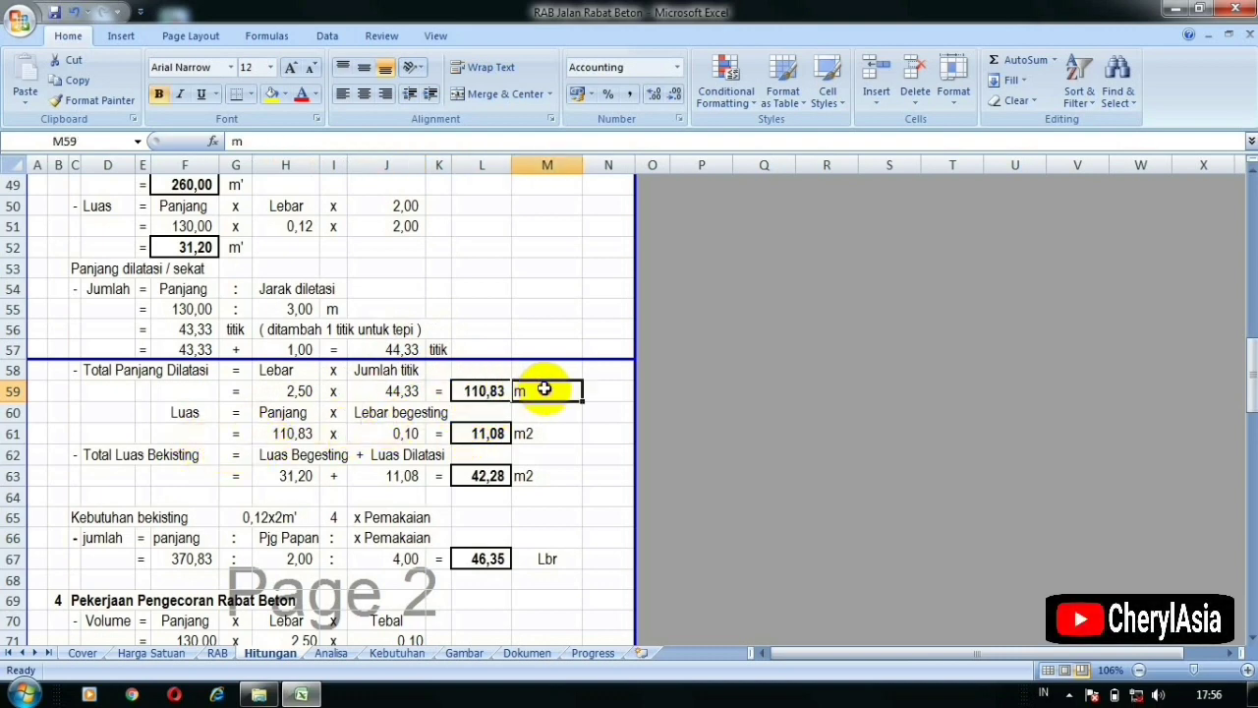
# Examine the dilatation Luas calculation, checking the cells that Panjang and Lebar begesting are linked to.
pyautogui.click(187, 417)
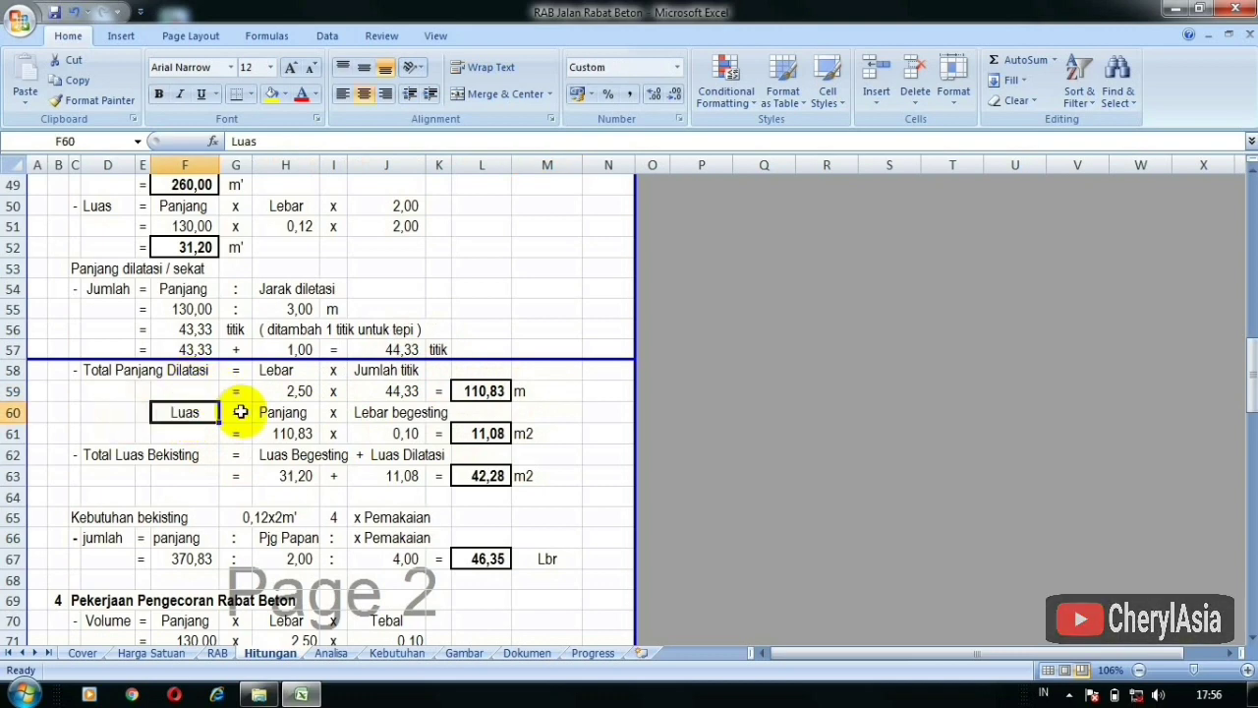
pyautogui.scroll(-1, 295, 393)
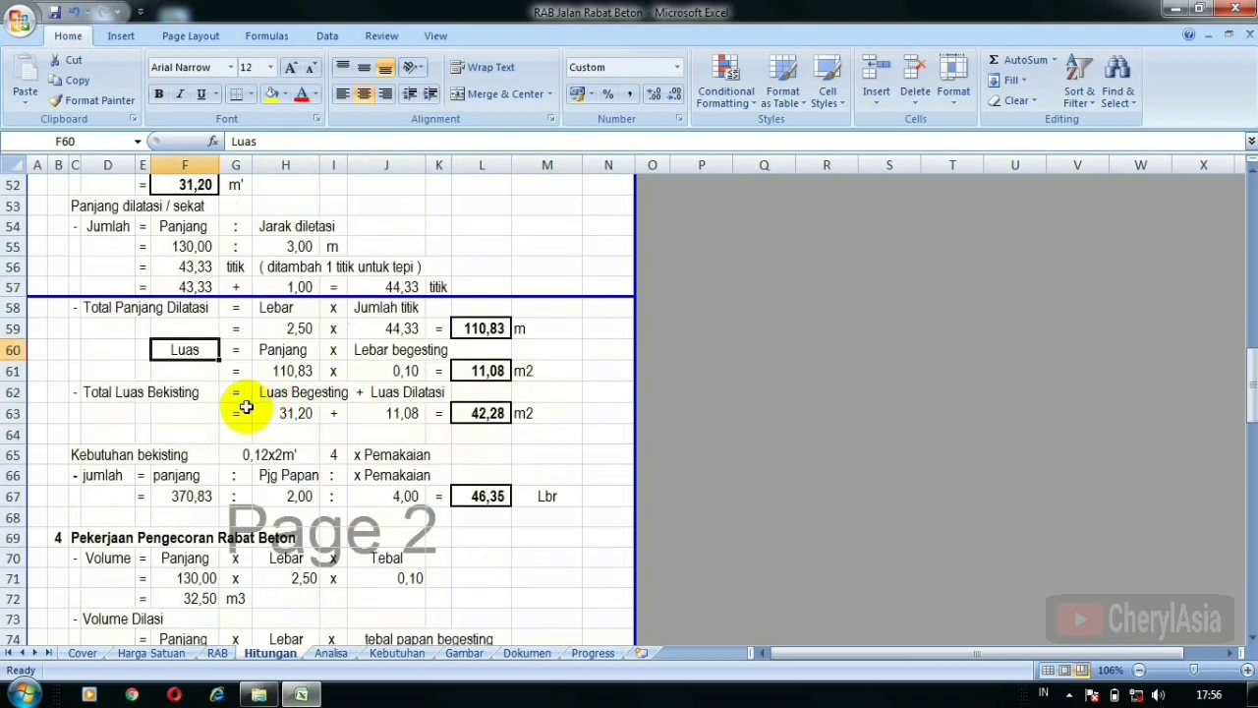
pyautogui.click(260, 356)
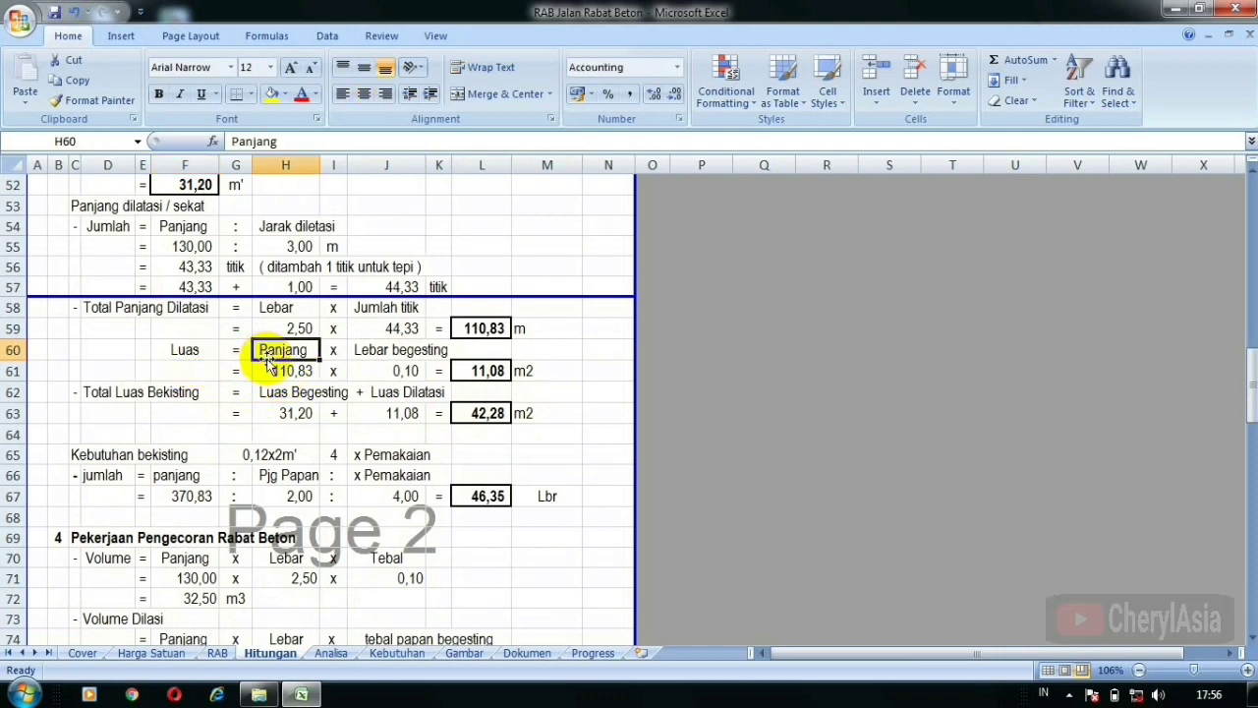
pyautogui.click(334, 354)
pyautogui.click(383, 350)
pyautogui.click(290, 370)
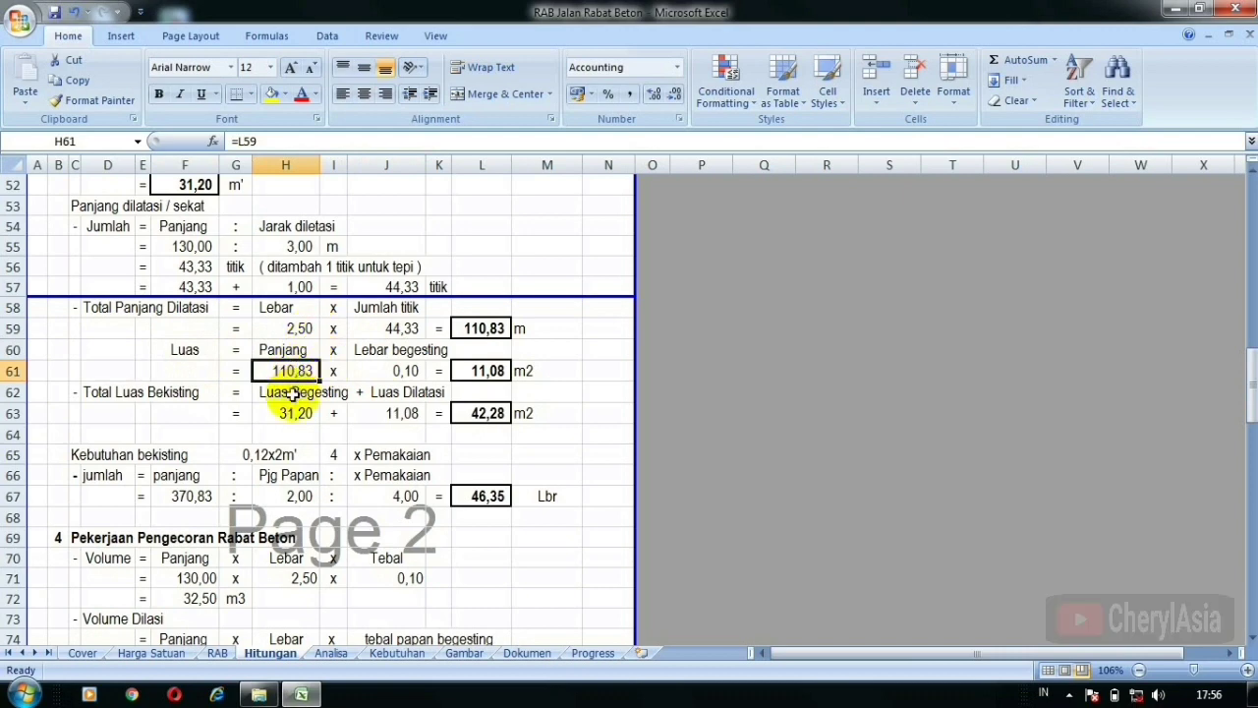
pyautogui.click(393, 371)
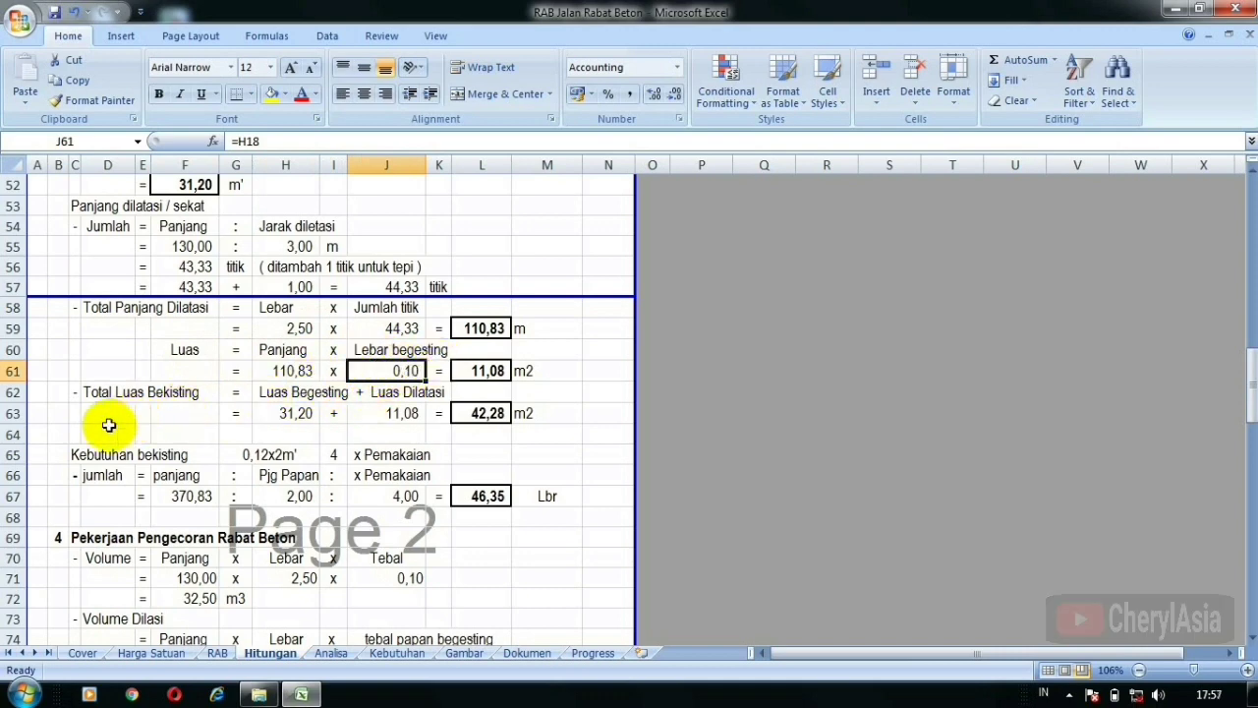
# Examine the Total Luas Bekisting calculation and trace its Luas Begesting term back to the Luas result of Pemasangan Bekisting Kanan Kiri.
pyautogui.click(165, 415)
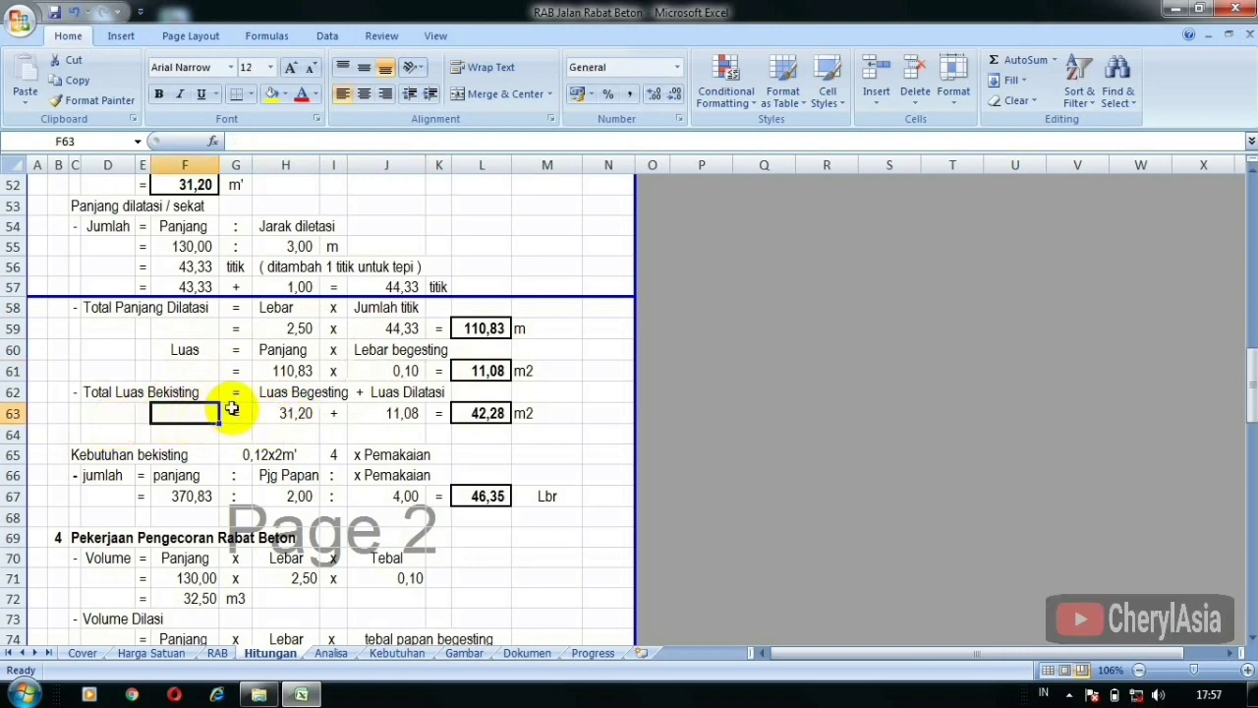
pyautogui.click(266, 394)
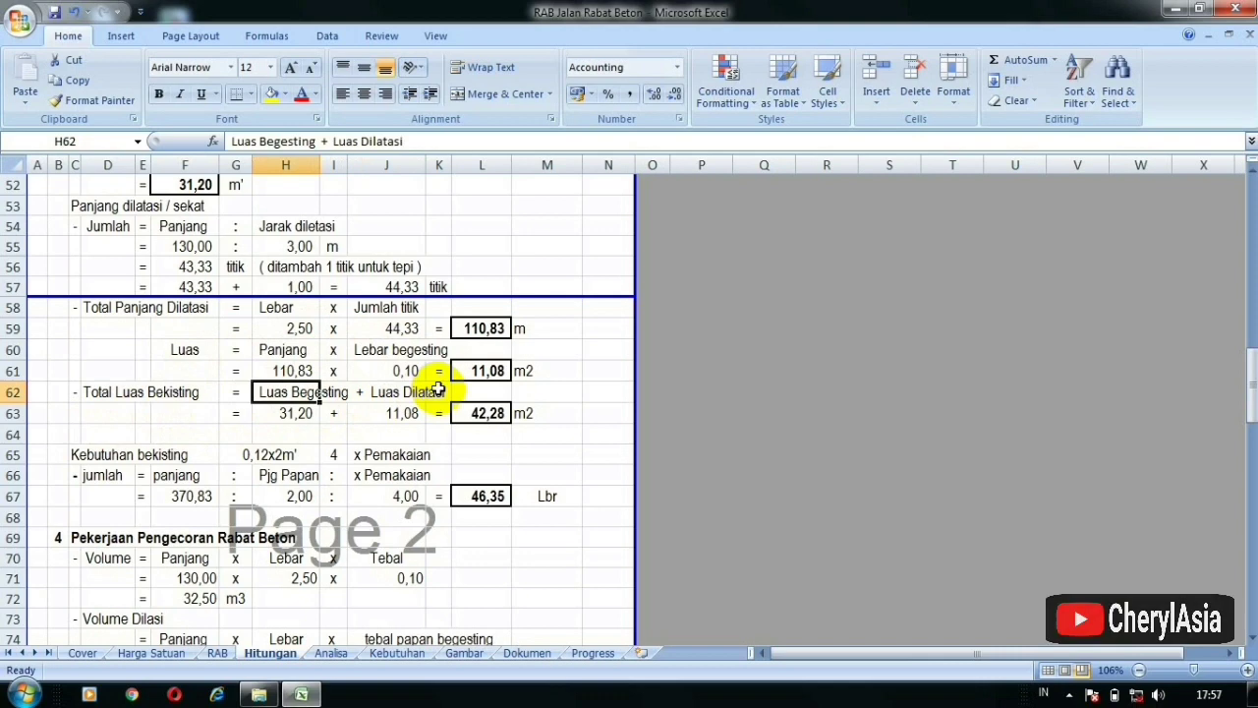
pyautogui.click(300, 413)
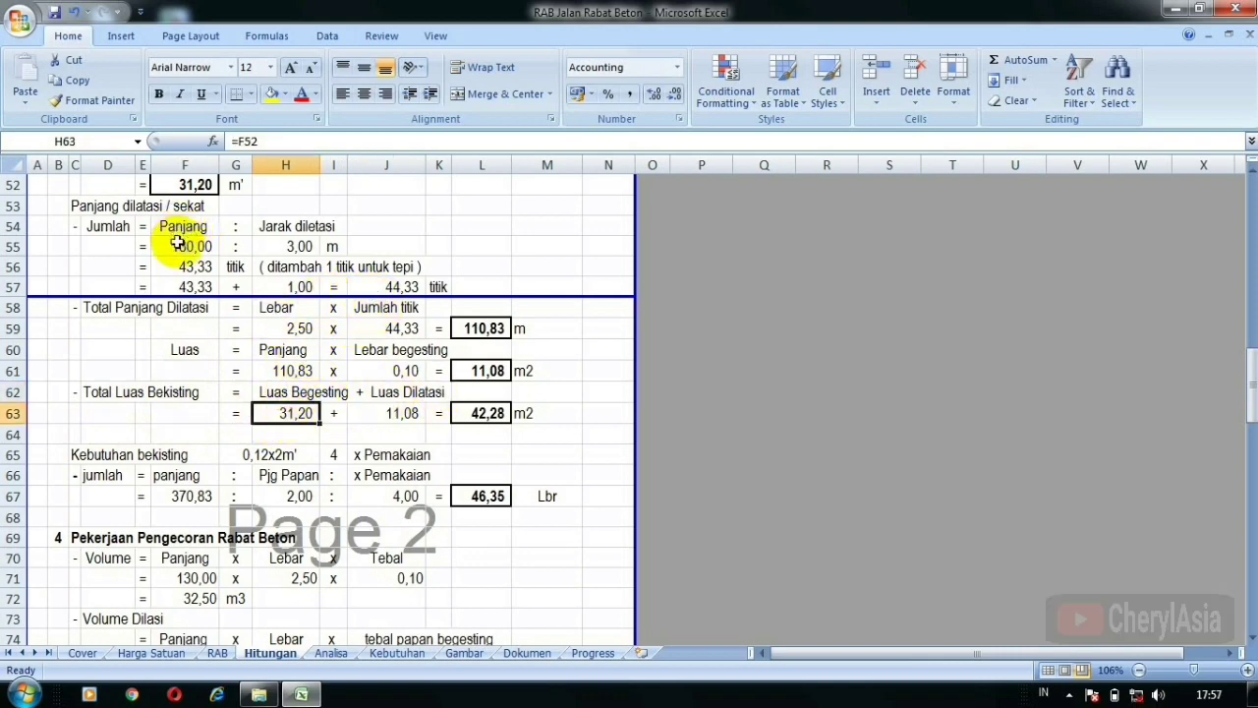
pyautogui.scroll(5, 177, 244)
pyautogui.scroll(-2, 210, 460)
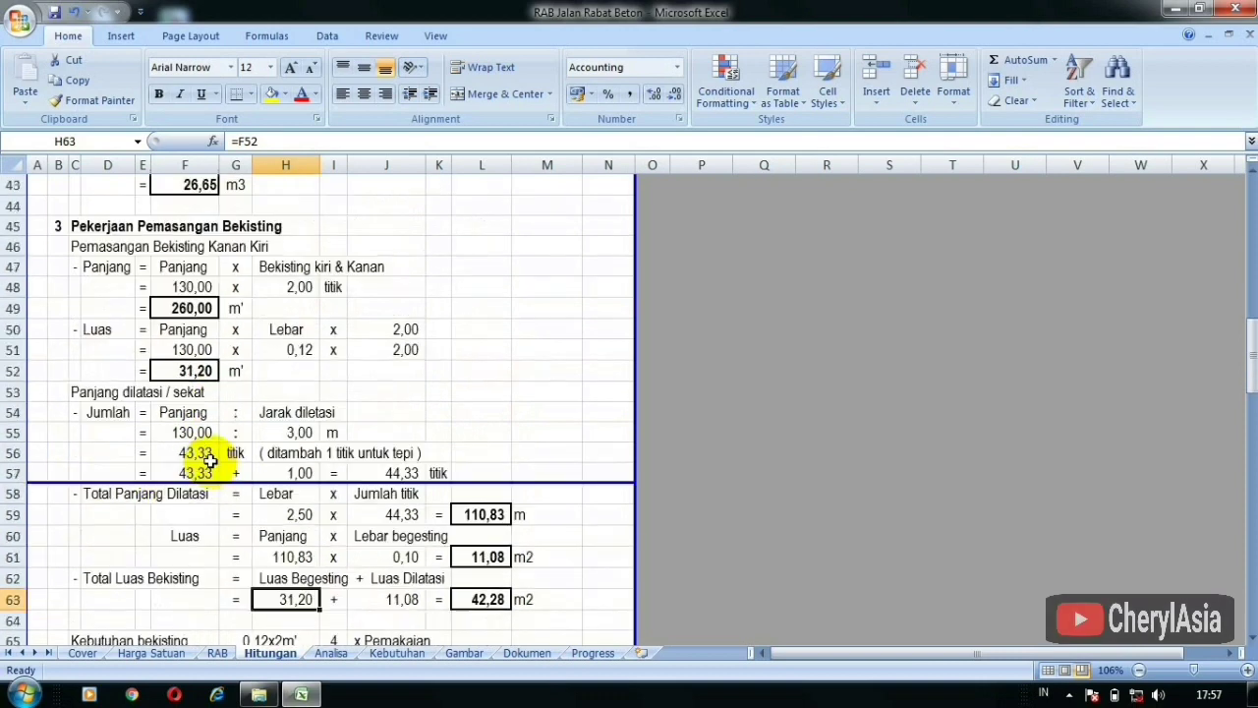
# Trace the Luas Dilatasi term of Total Luas Bekisting to the dilatation Luas result and check the total's unit.
pyautogui.scroll(-2, 210, 460)
pyautogui.click(333, 477)
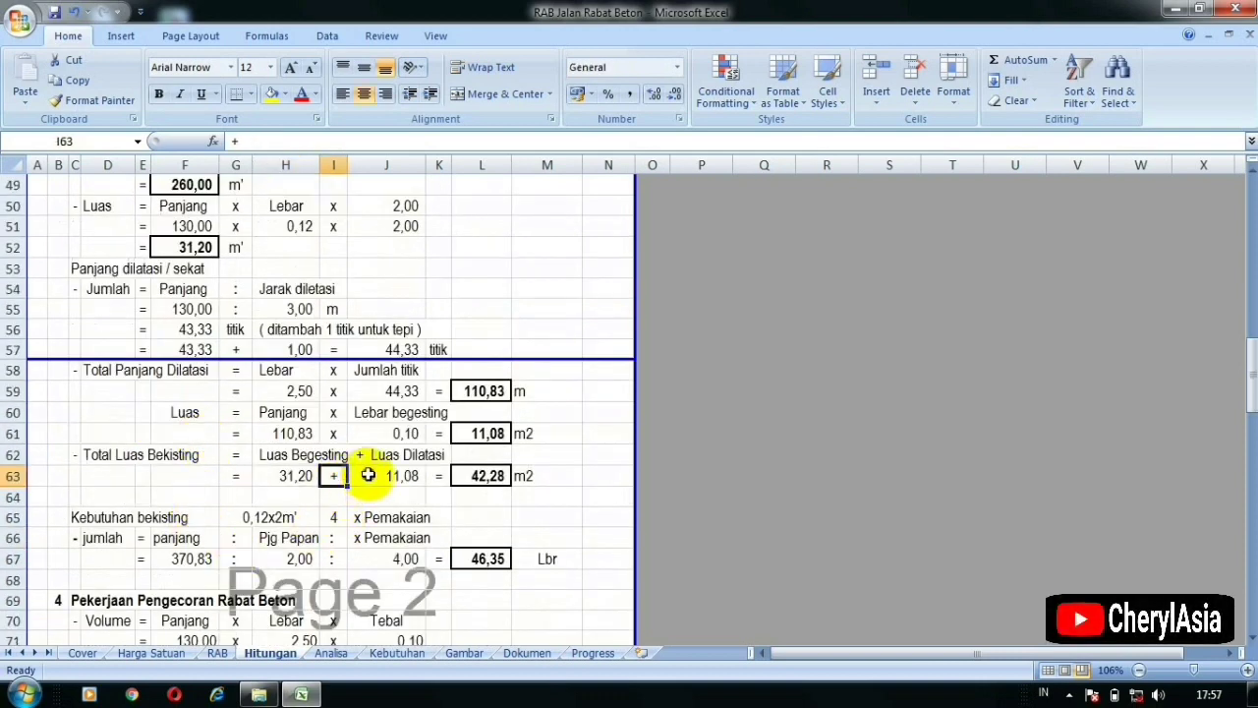
pyautogui.click(370, 476)
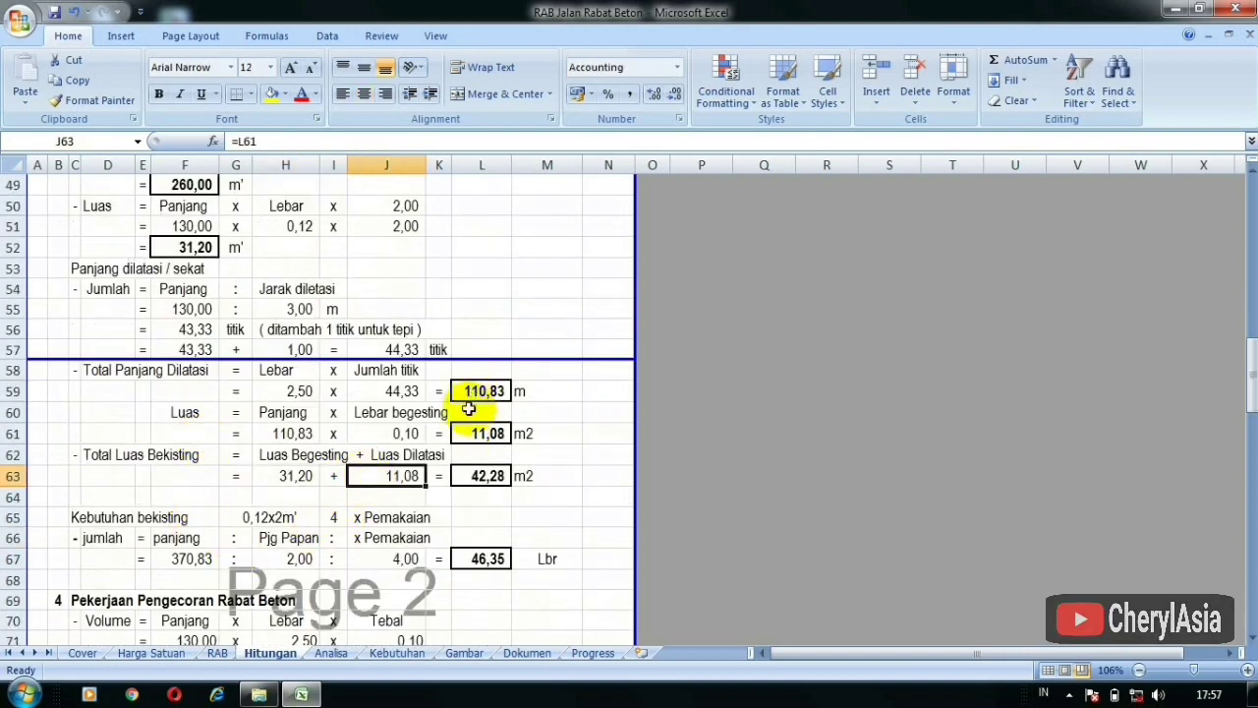
pyautogui.click(480, 433)
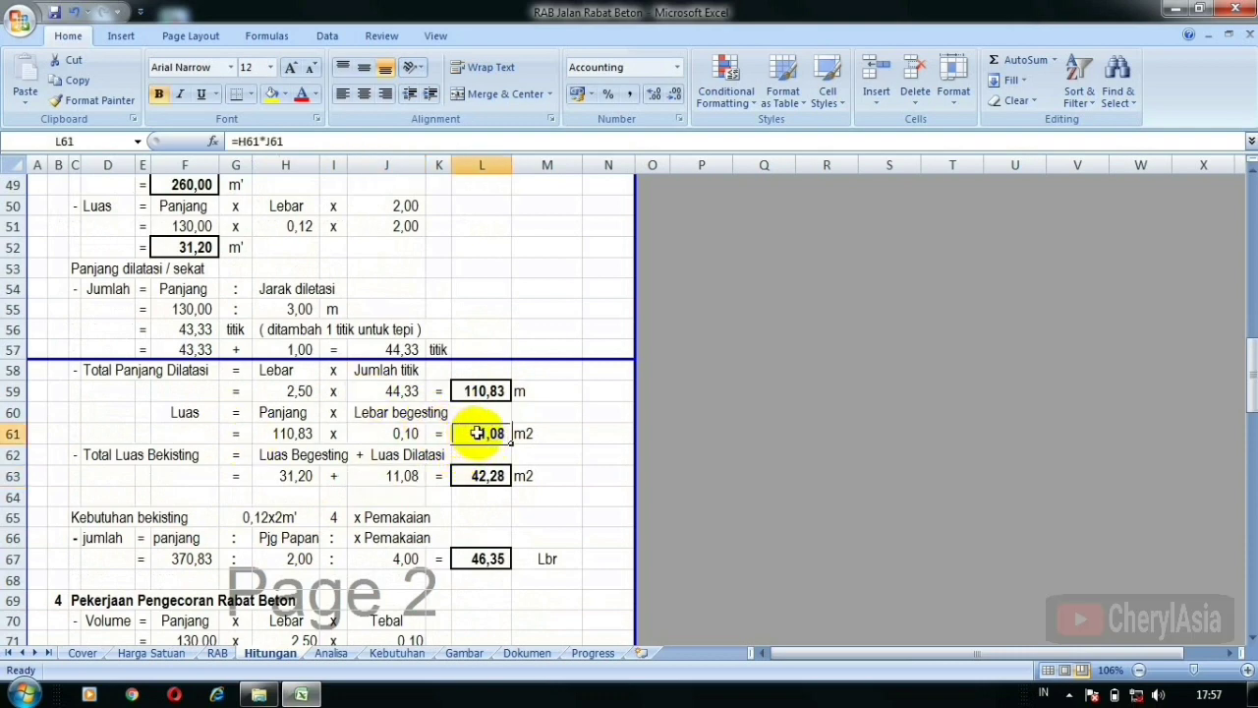
pyautogui.click(588, 512)
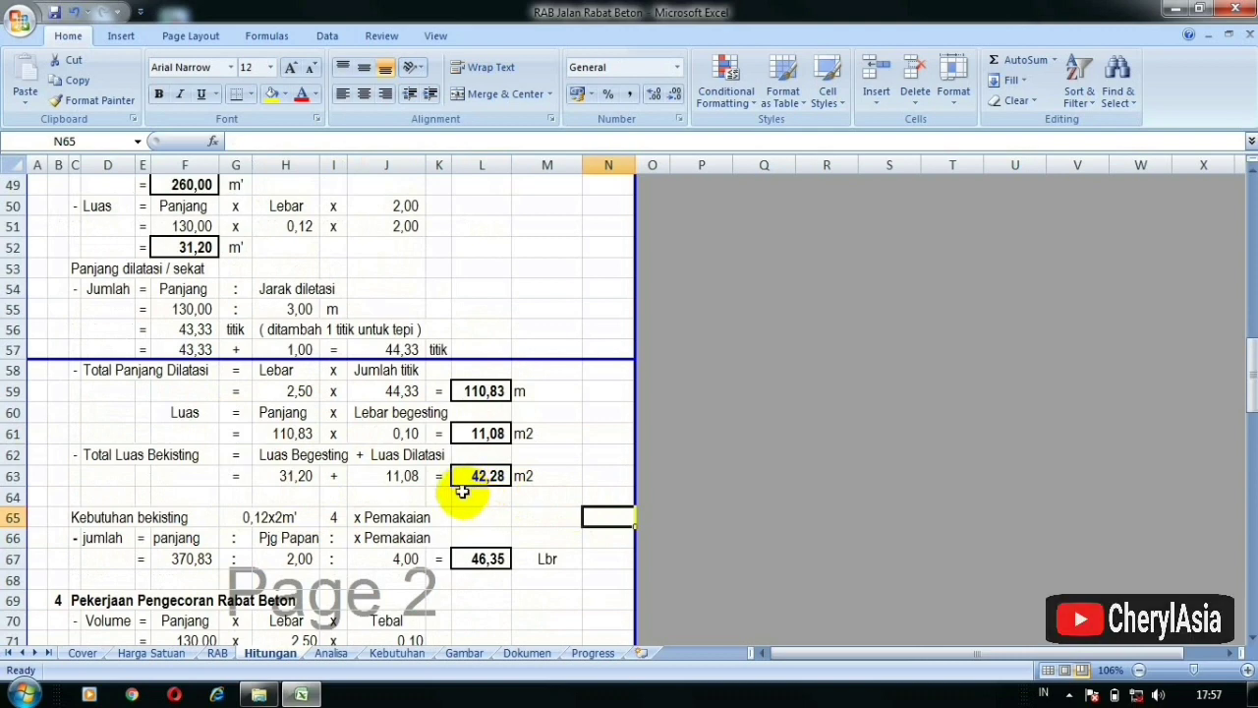
pyautogui.scroll(-1, 467, 487)
pyautogui.click(539, 432)
pyautogui.click(540, 414)
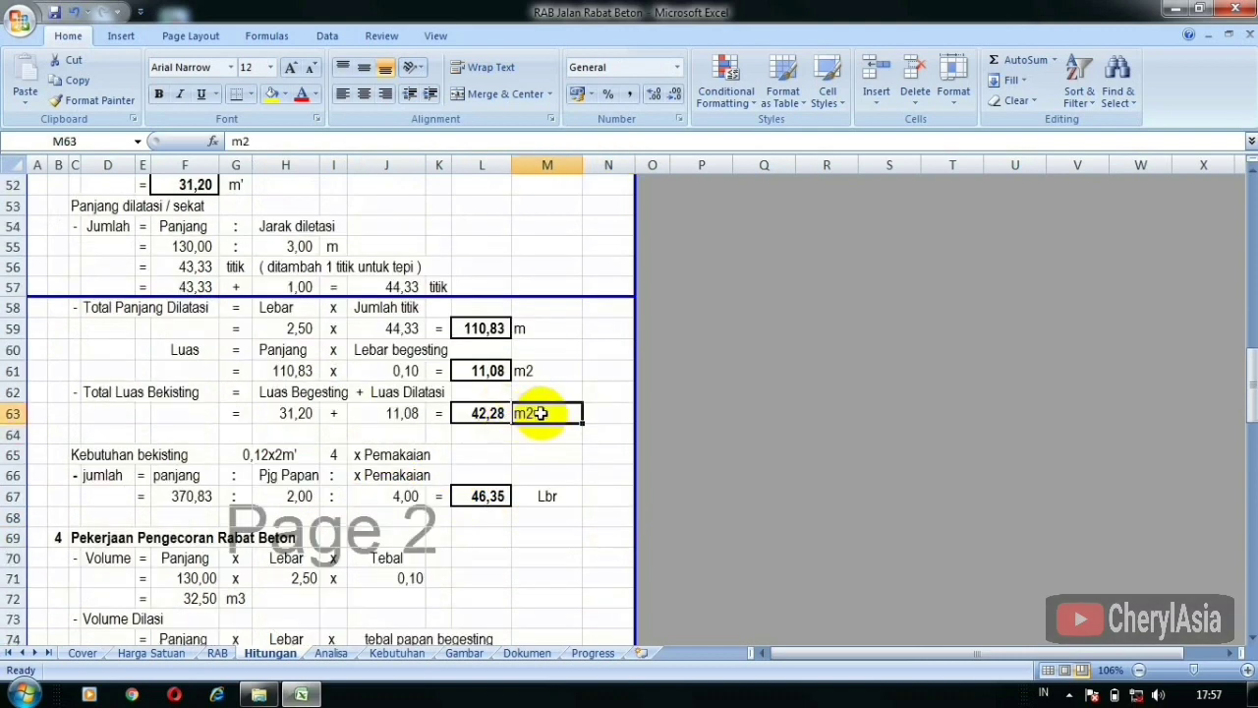
# Examine the Kebutuhan bekisting heading, including the board size and the number of Pemakaian.
pyautogui.scroll(-1, 208, 413)
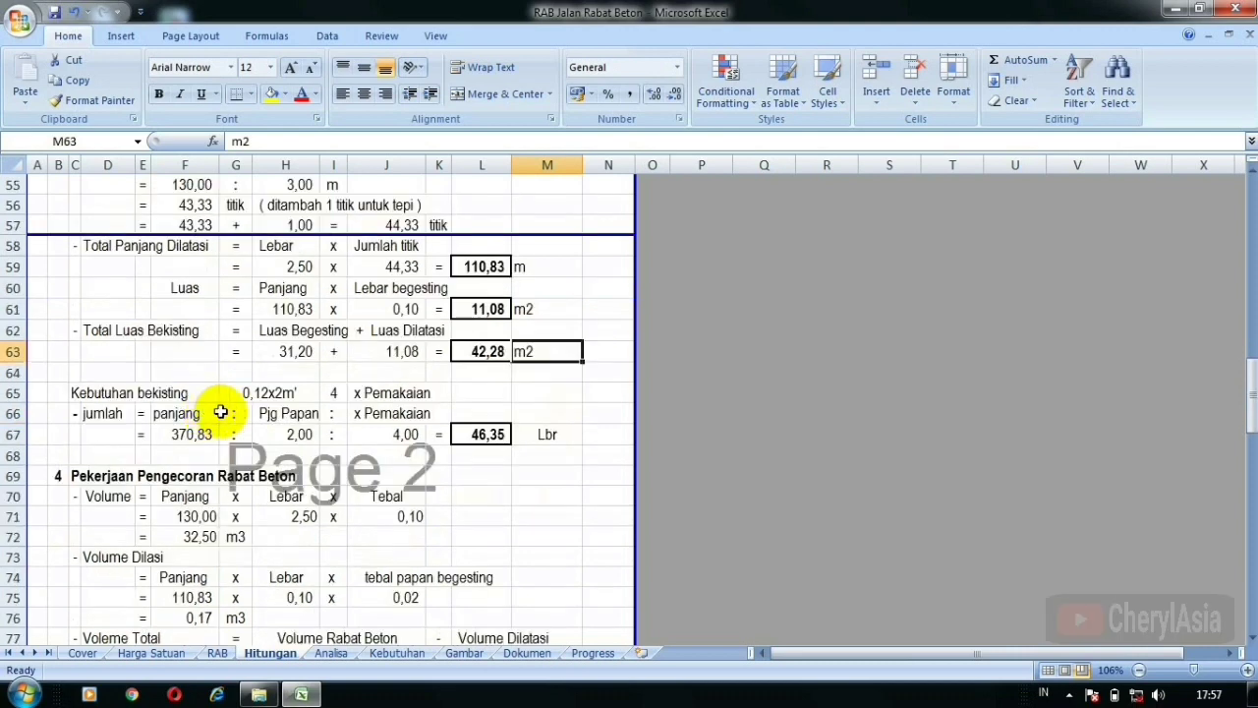
pyautogui.click(565, 411)
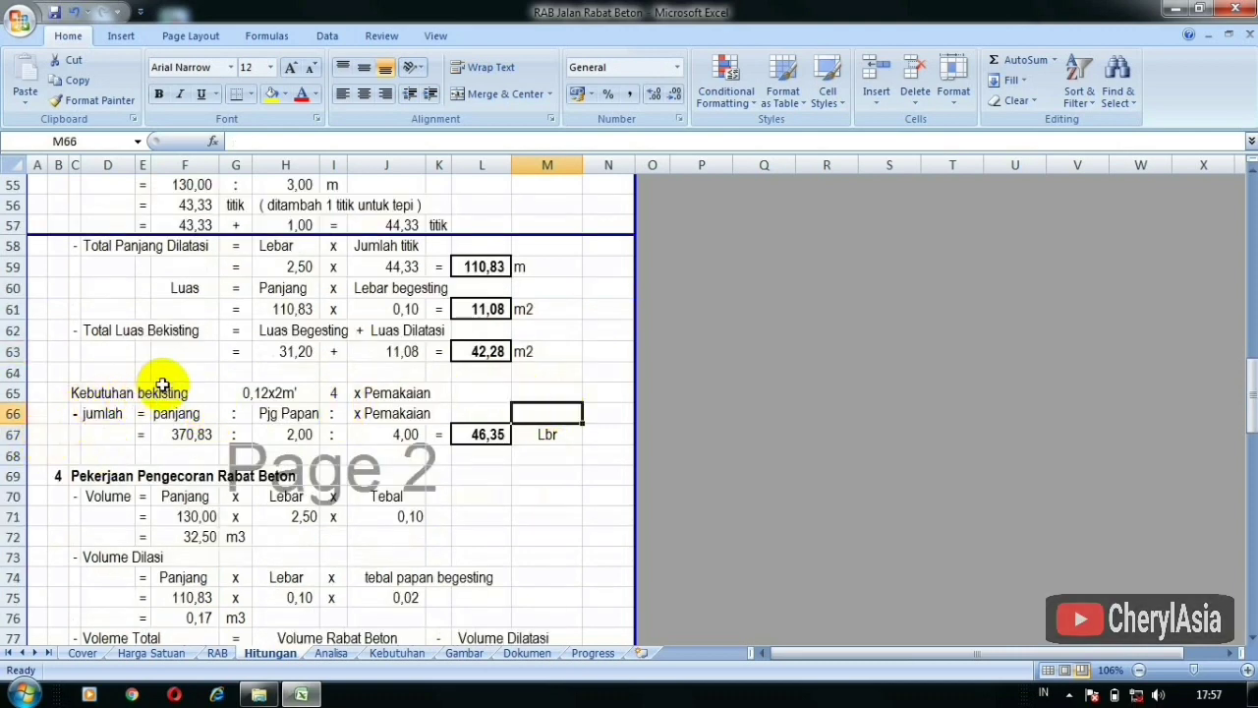
pyautogui.click(99, 396)
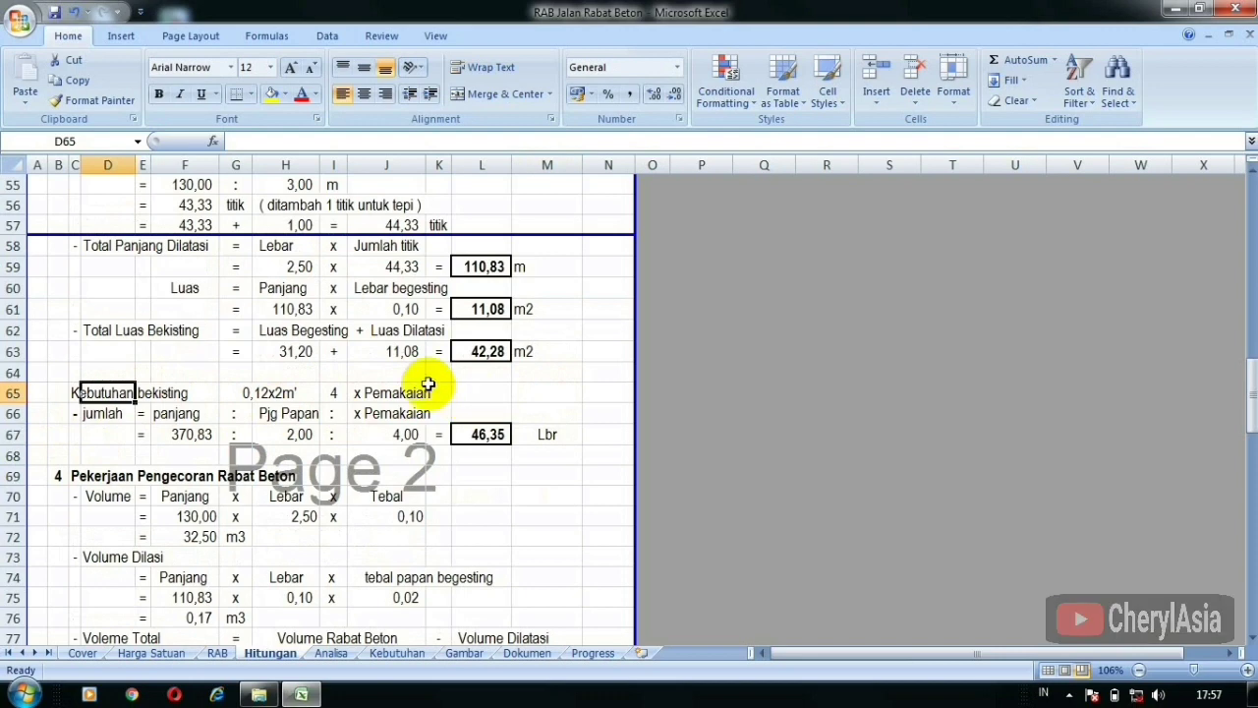
pyautogui.click(335, 393)
pyautogui.click(386, 393)
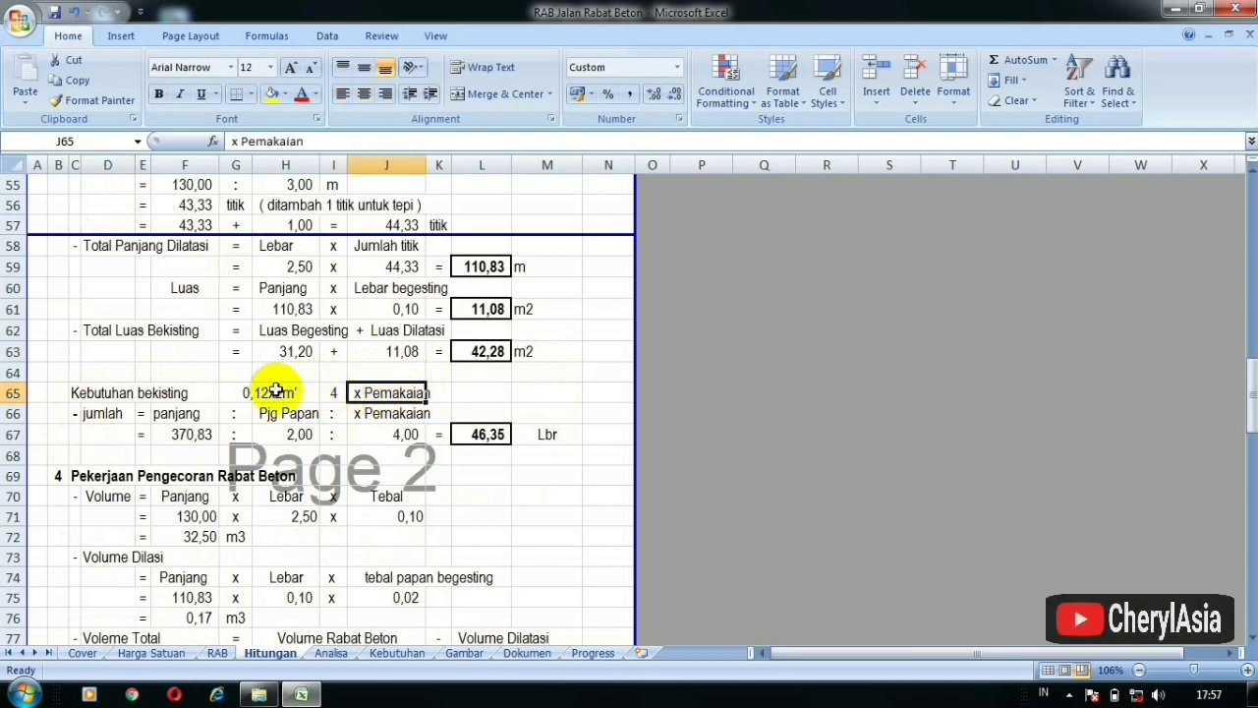
# Set the number of Pemakaian for Kebutuhan bekisting to 3 and review the linked jumlah calculation.
pyautogui.scroll(-2, 266, 403)
pyautogui.moveTo(480, 392); pyautogui.dragTo(472, 374)
pyautogui.click(331, 269)
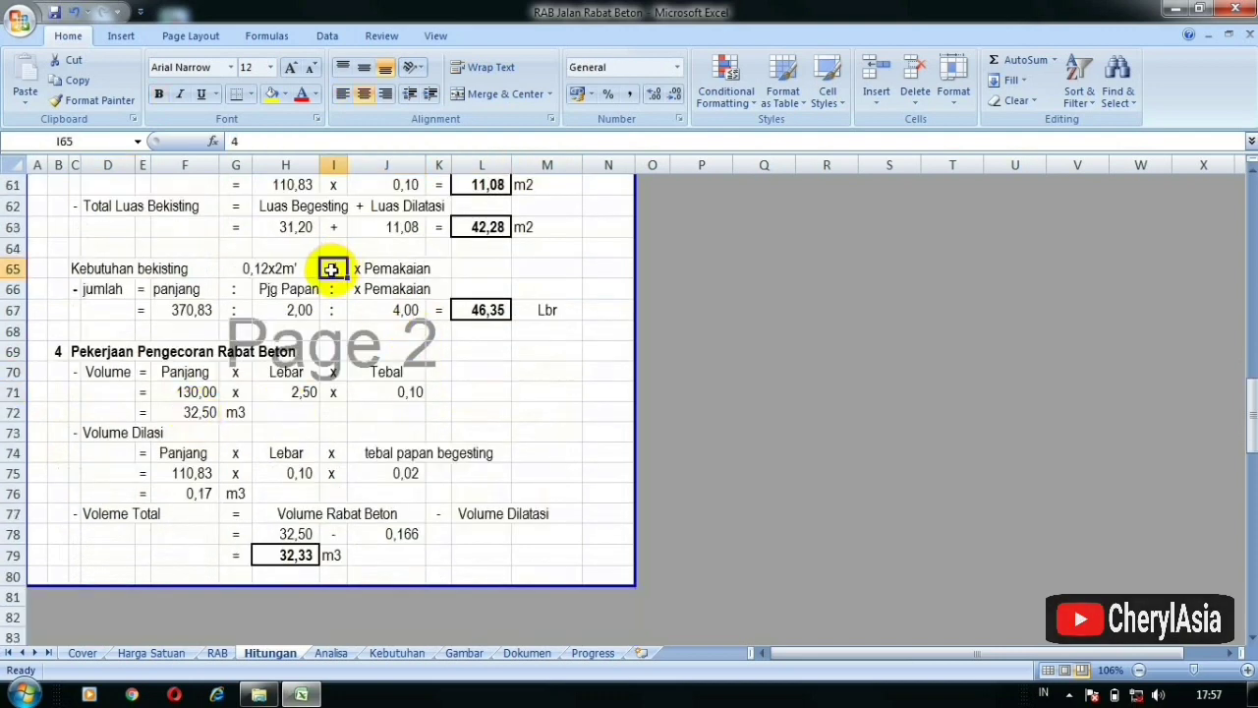
pyautogui.write('3')
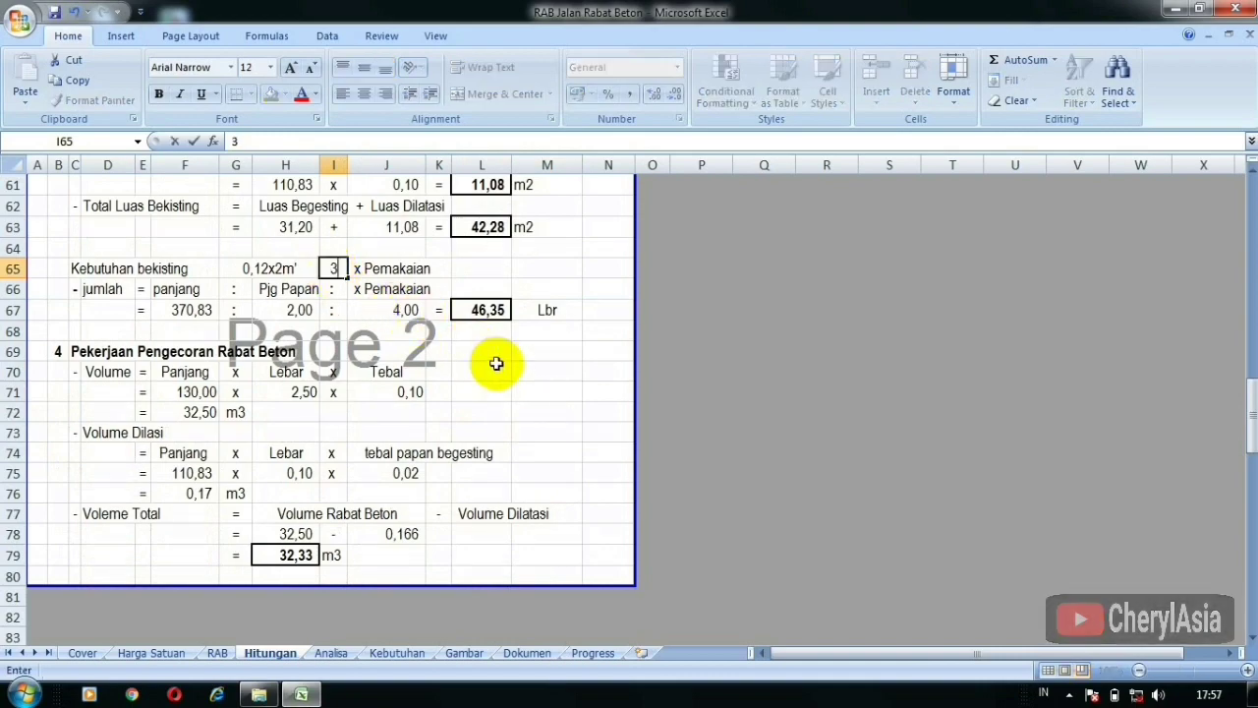
pyautogui.click(486, 371)
pyautogui.scroll(3, 333, 321)
pyautogui.scroll(3, 333, 322)
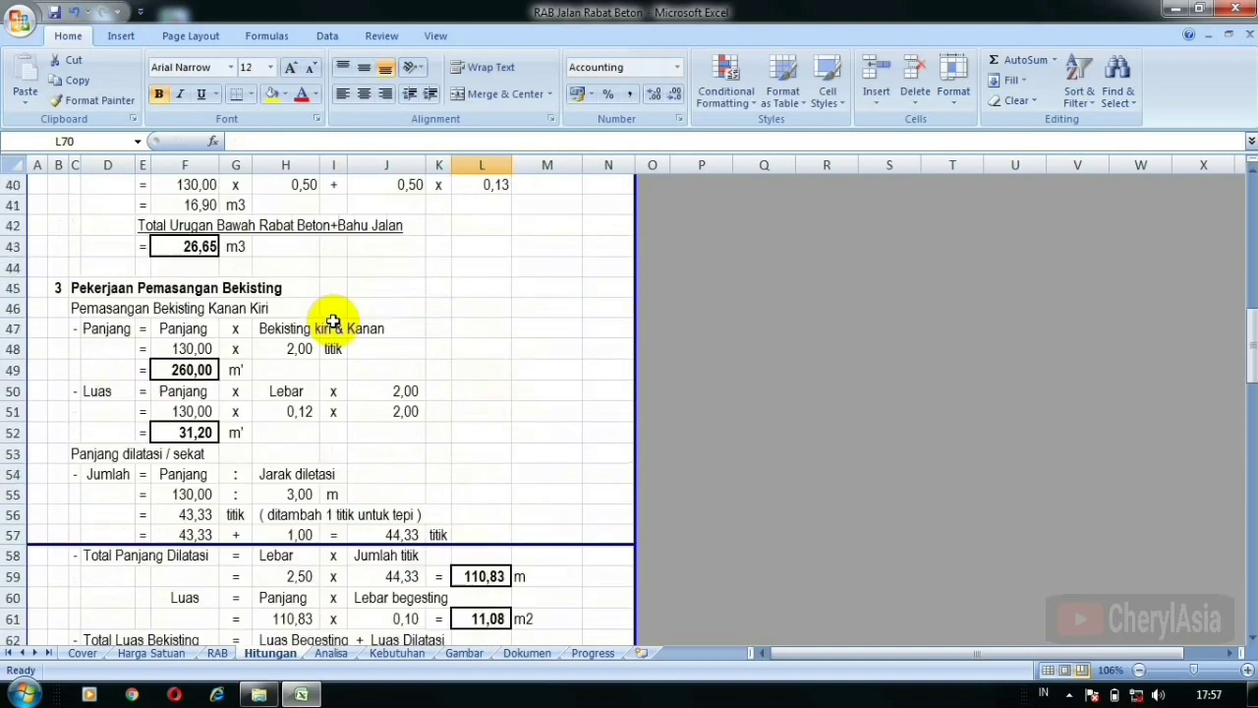
pyautogui.scroll(-3, 333, 324)
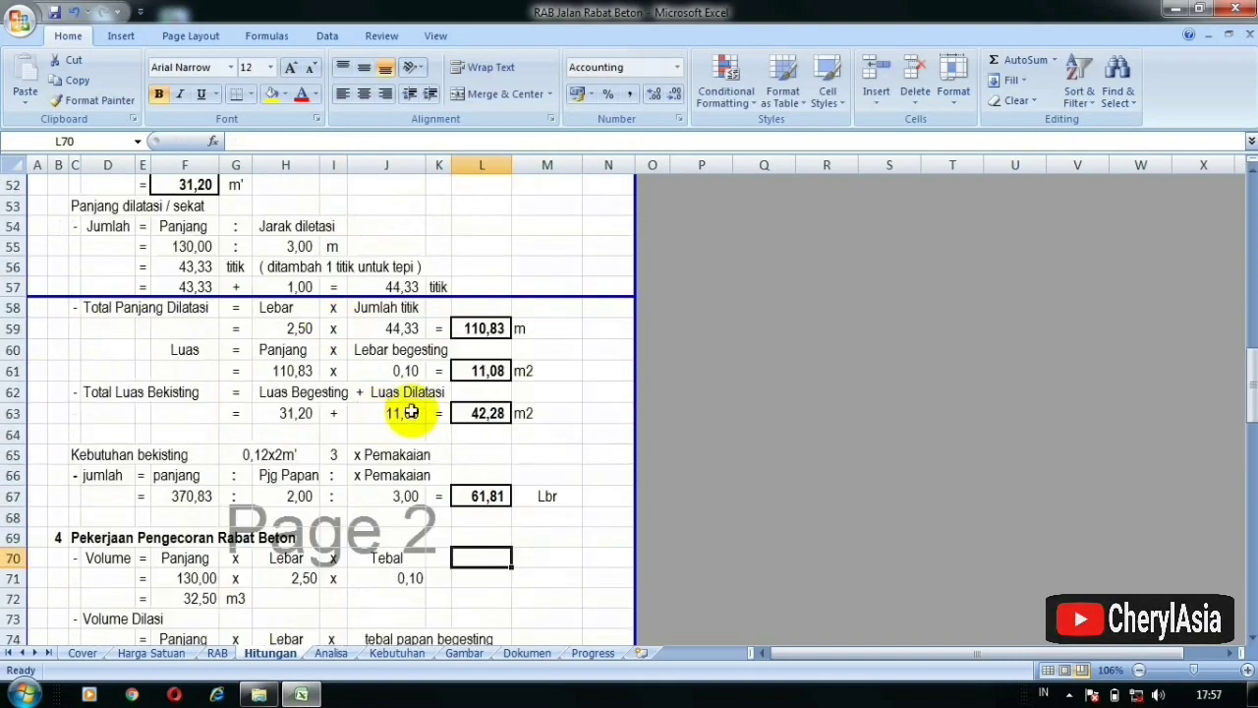
pyautogui.click(327, 455)
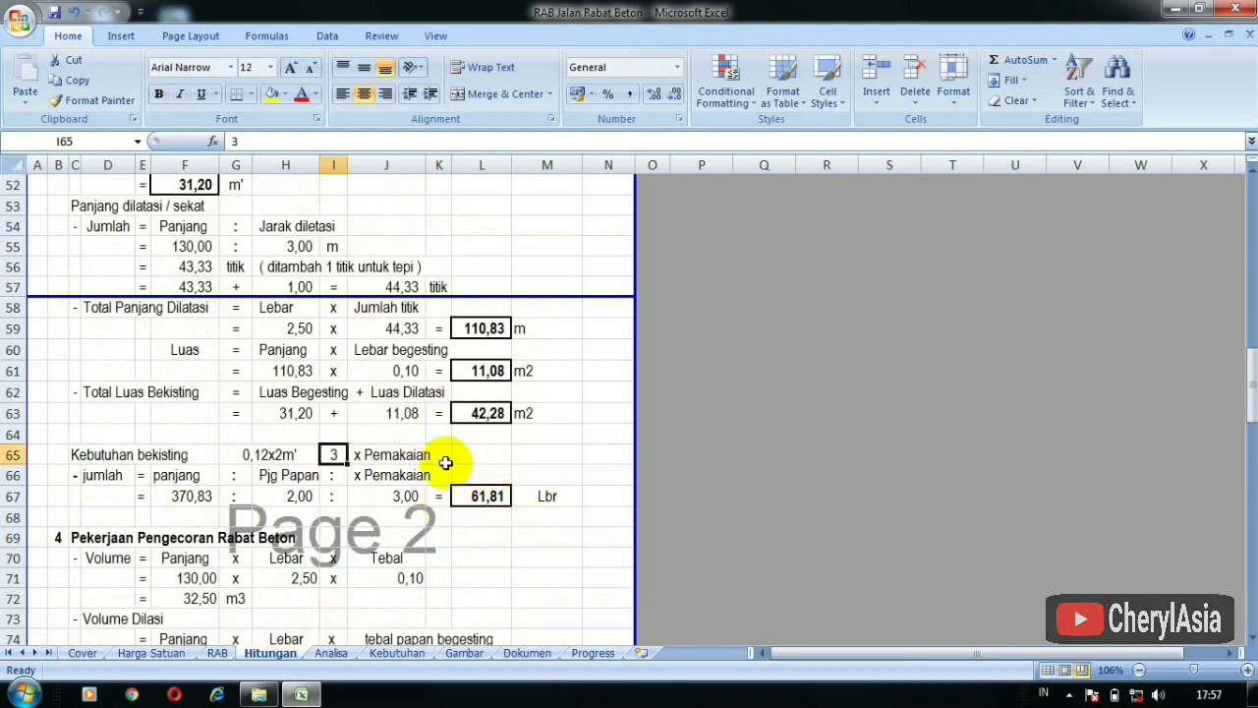
pyautogui.click(222, 414)
# Examine the Volume calculation under Pekerjaan Pengecoran Rabat Beton, checking the references for Panjang, Lebar and Tebal, the result and its unit.
pyautogui.scroll(-2, 214, 414)
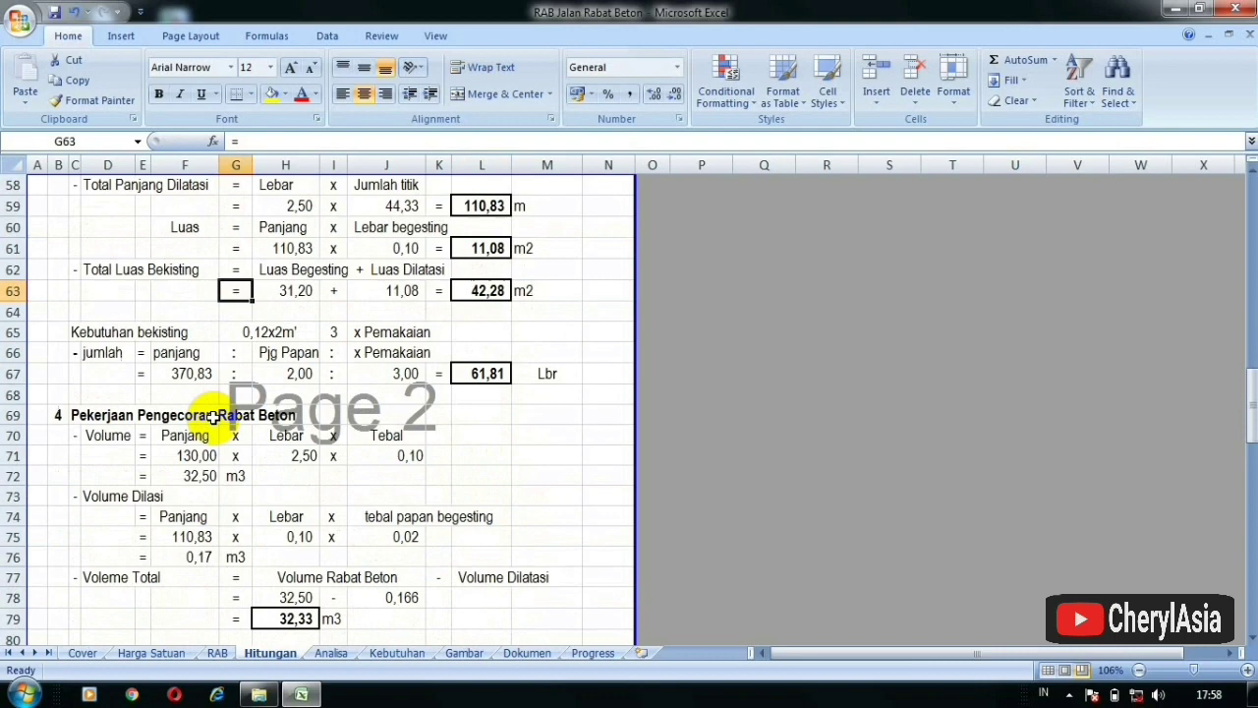
pyautogui.click(108, 439)
pyautogui.click(466, 441)
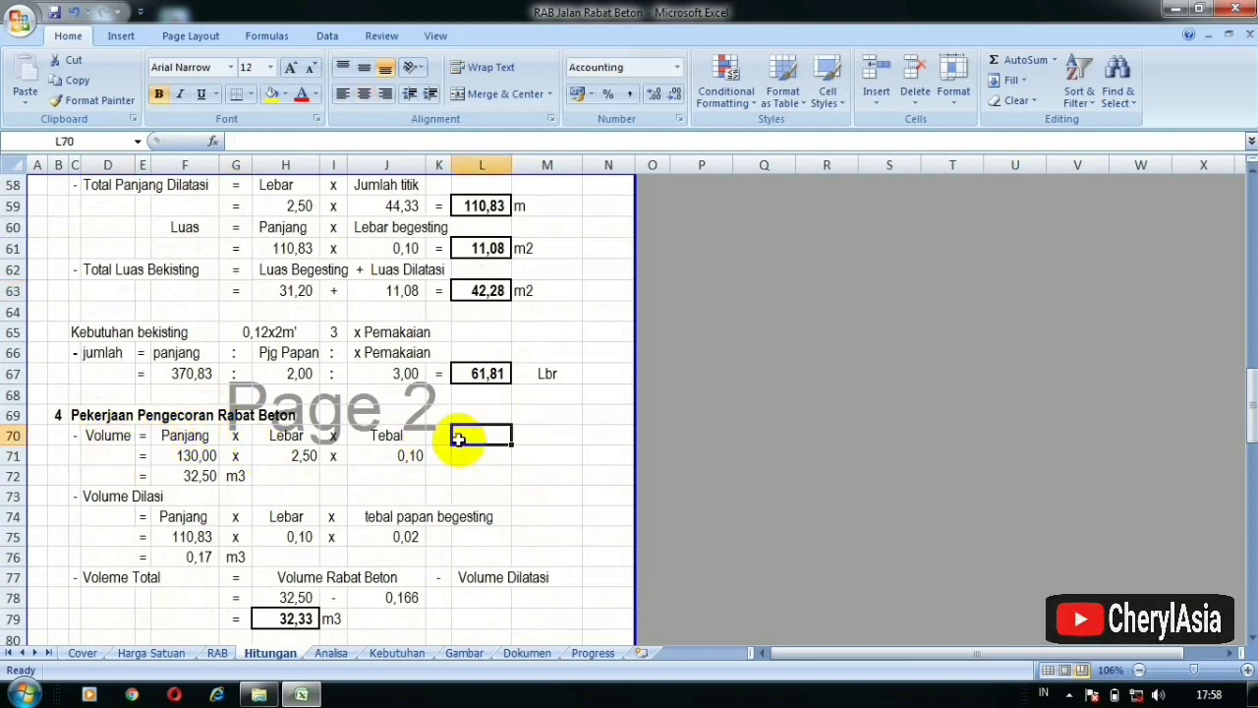
pyautogui.click(120, 436)
pyautogui.scroll(-1, 231, 487)
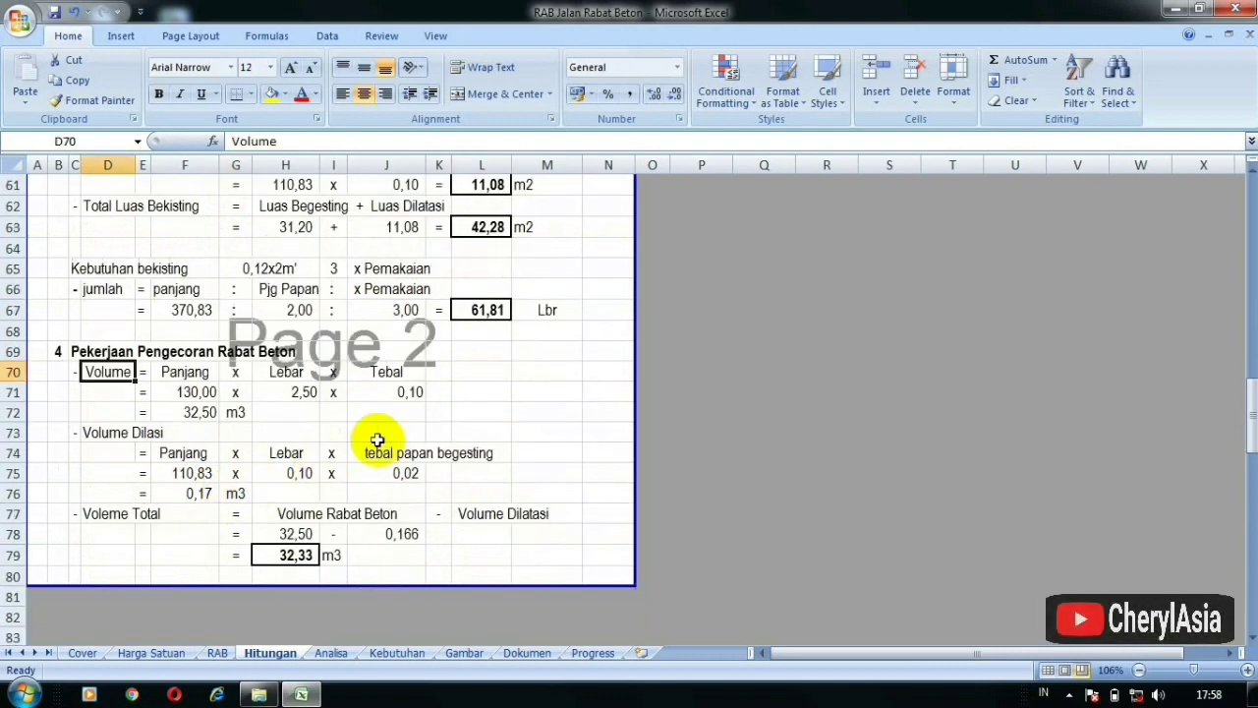
pyautogui.click(480, 411)
pyautogui.click(205, 392)
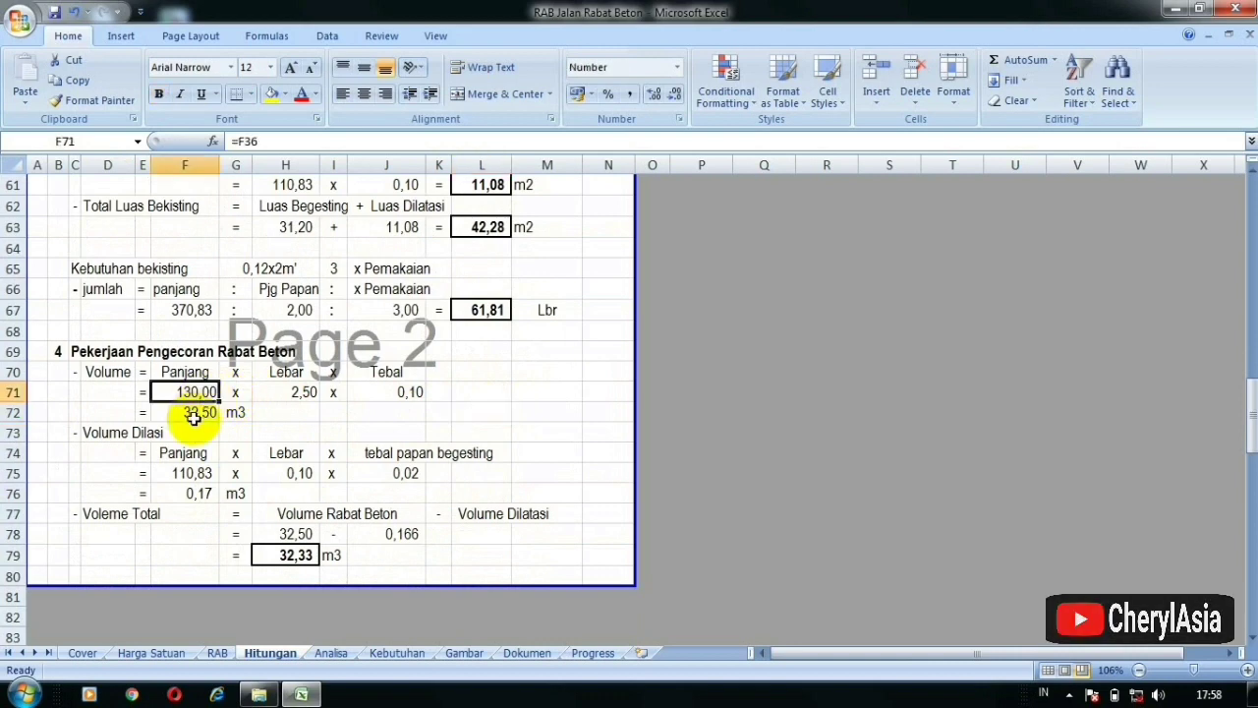
pyautogui.click(287, 393)
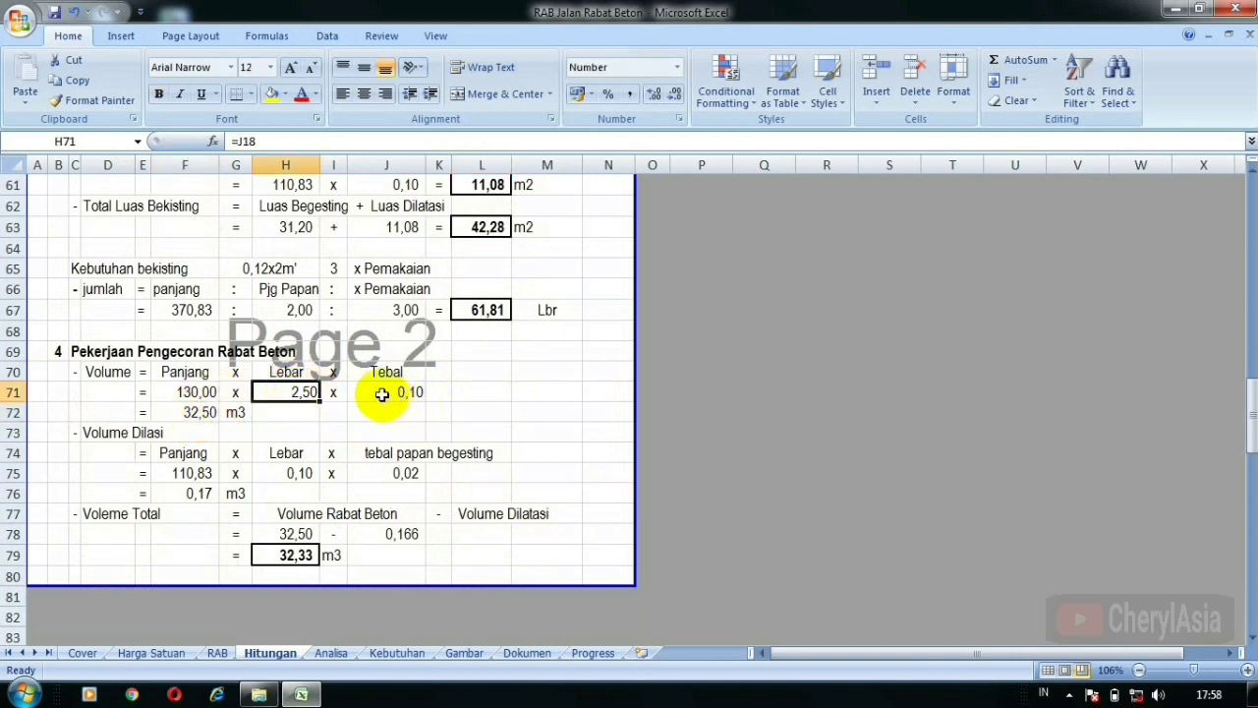
pyautogui.click(381, 394)
pyautogui.moveTo(515, 406); pyautogui.dragTo(492, 408)
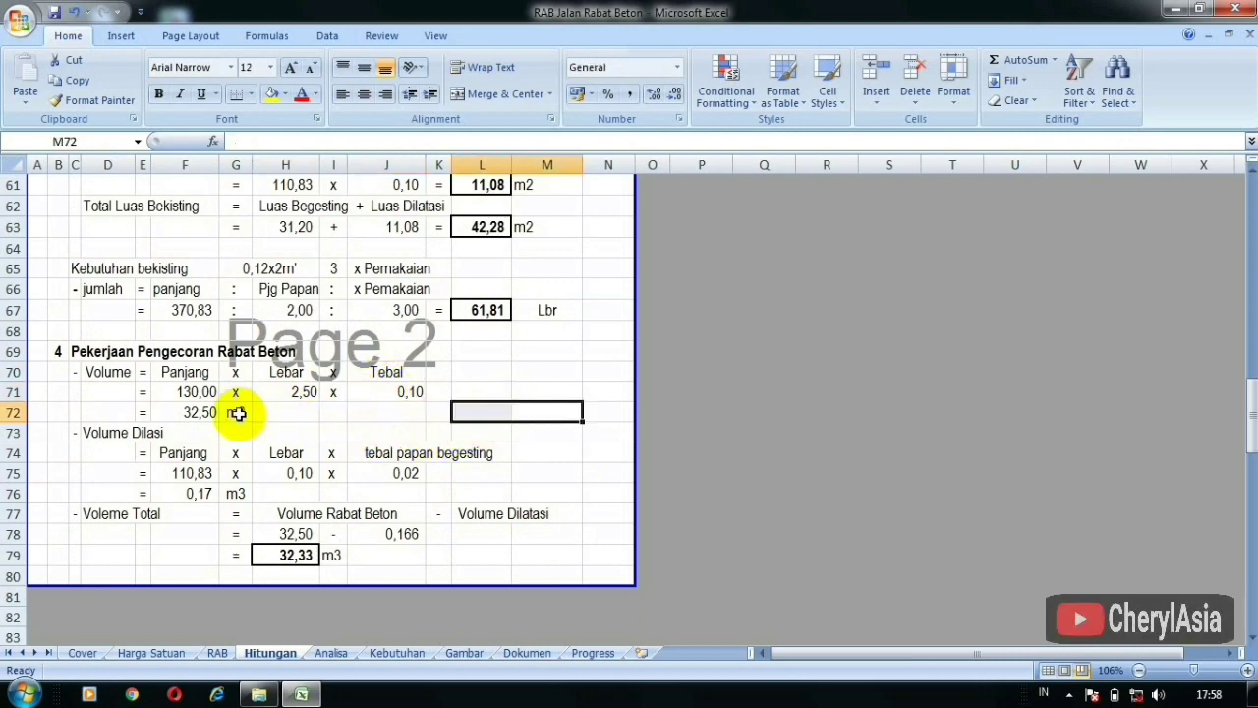
pyautogui.click(187, 410)
pyautogui.click(236, 412)
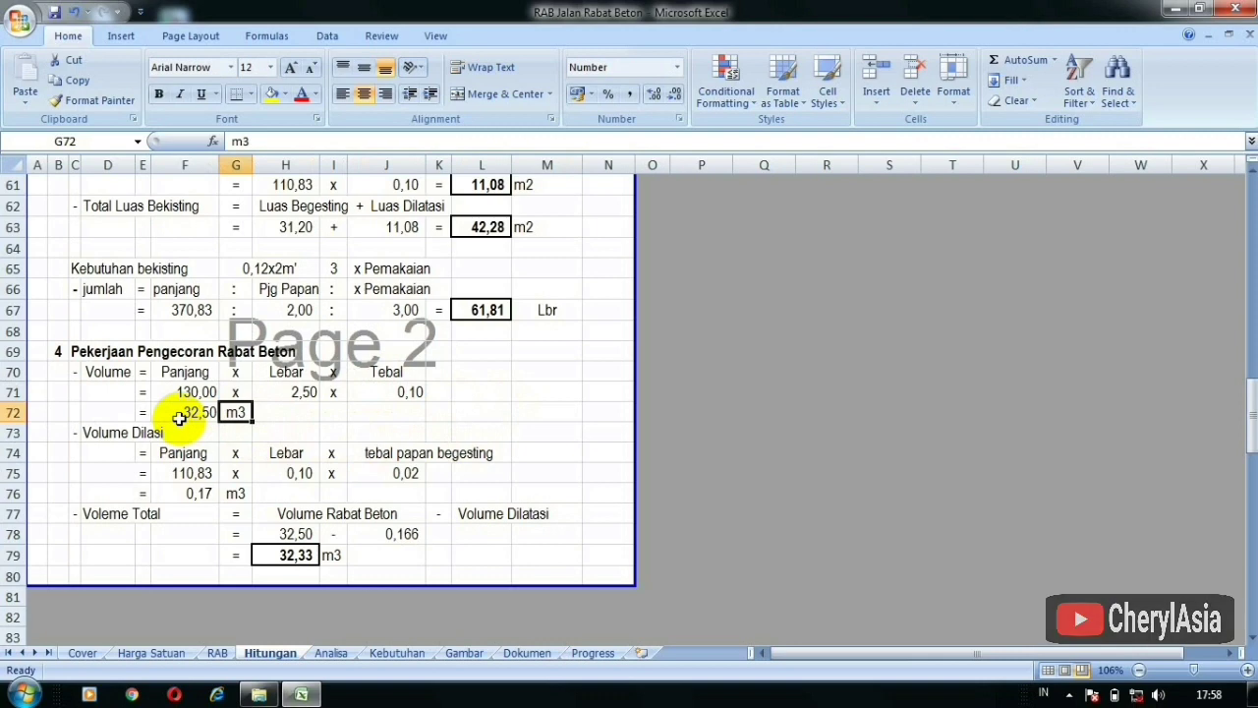
# Examine the Volume Dilasi calculation, checking its Panjang, Lebar and tebal papan begesting factors, the linked cells and the product formula.
pyautogui.click(286, 433)
pyautogui.click(104, 437)
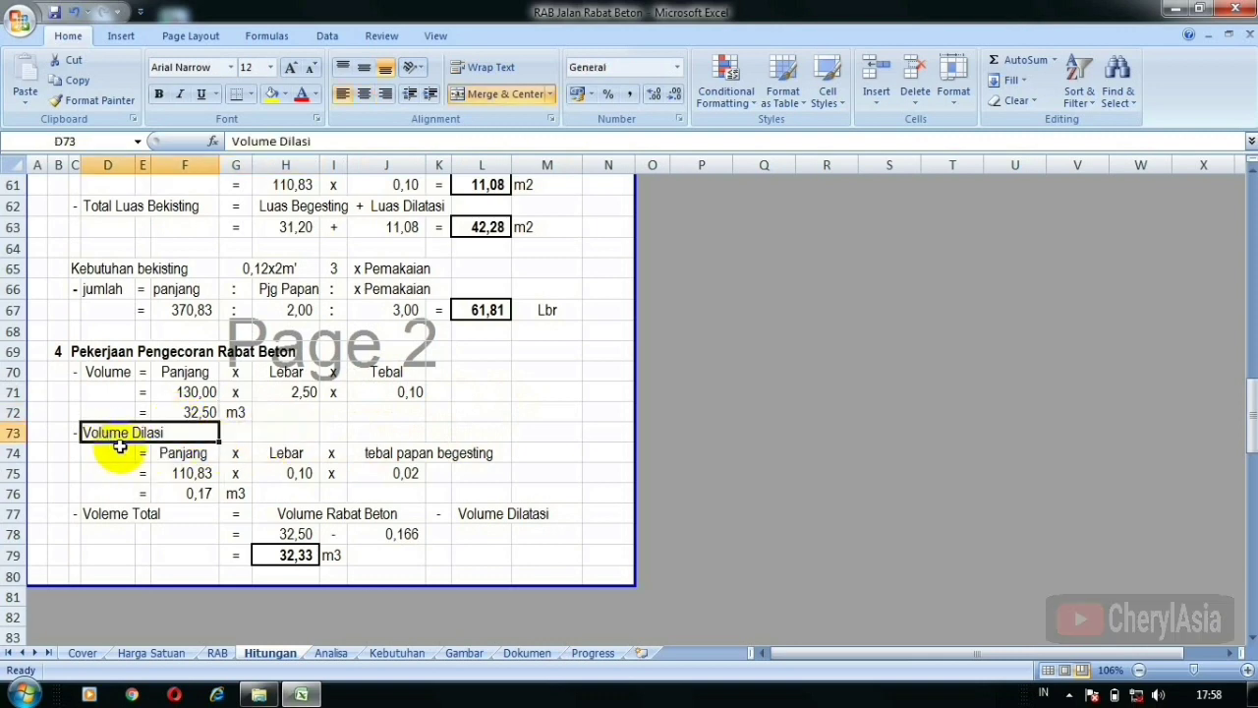
pyautogui.scroll(-2, 119, 445)
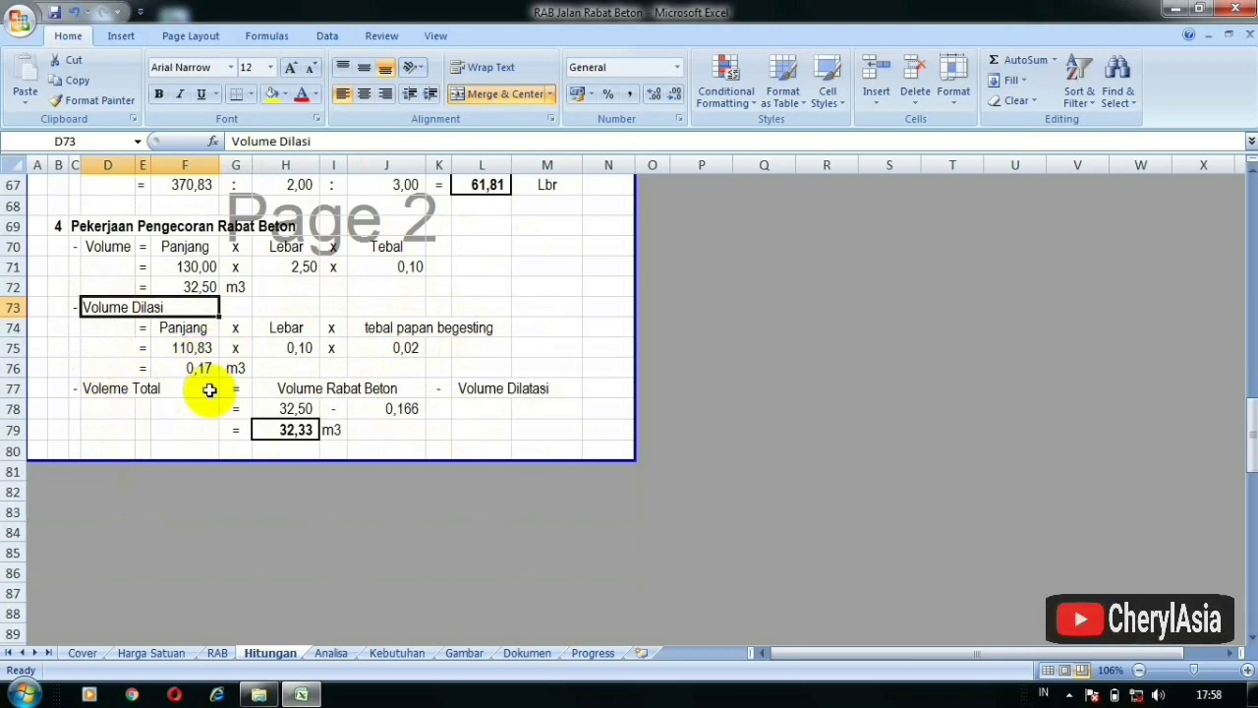
pyautogui.click(285, 367)
pyautogui.click(186, 330)
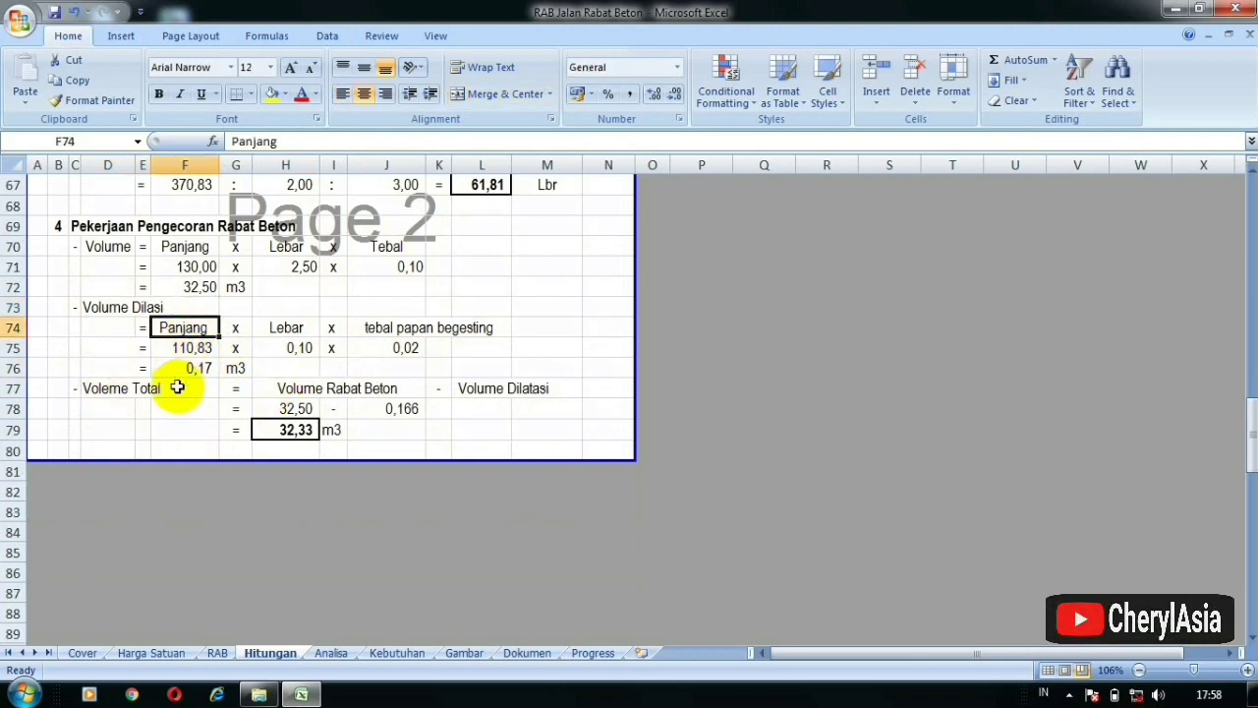
pyautogui.click(292, 328)
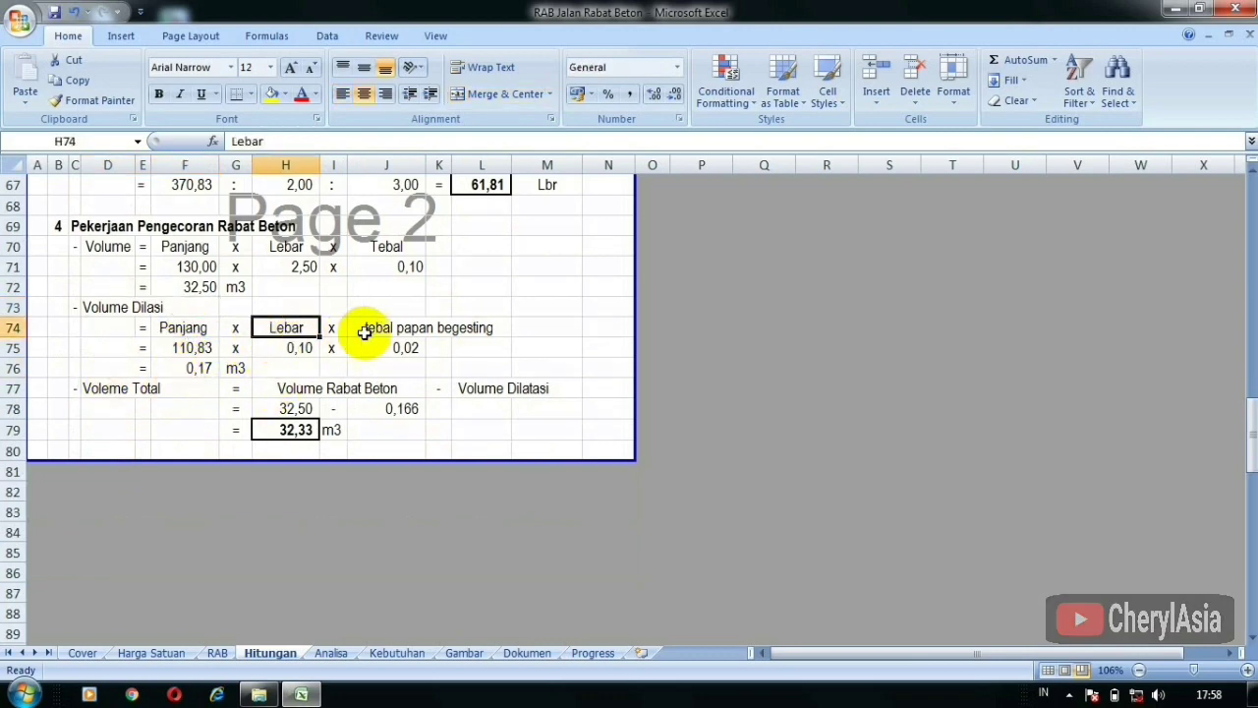
pyautogui.click(369, 328)
pyautogui.click(175, 349)
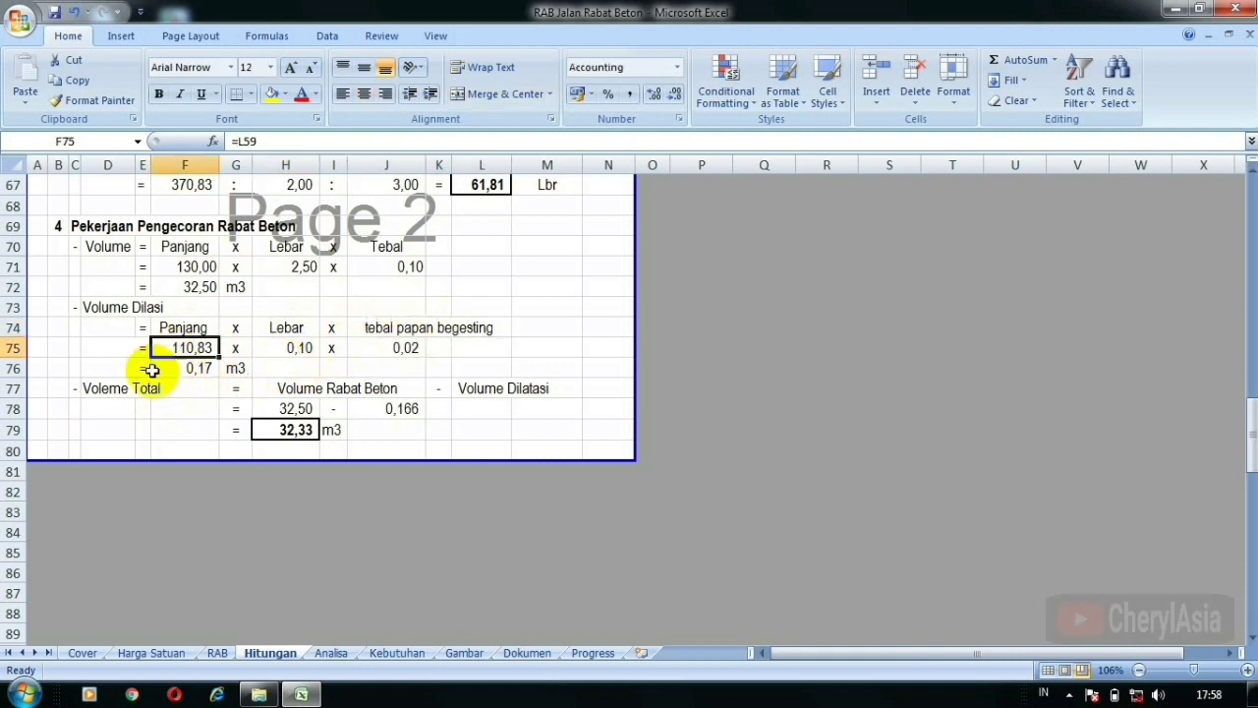
pyautogui.click(307, 350)
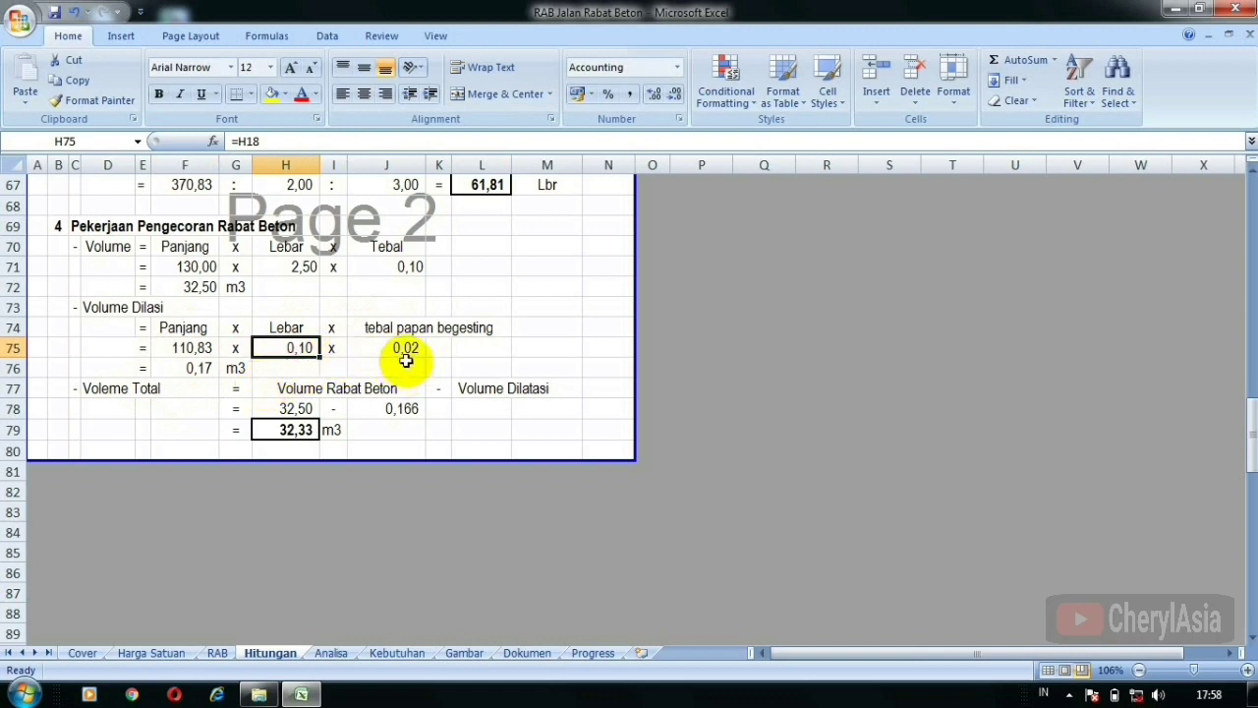
pyautogui.click(186, 366)
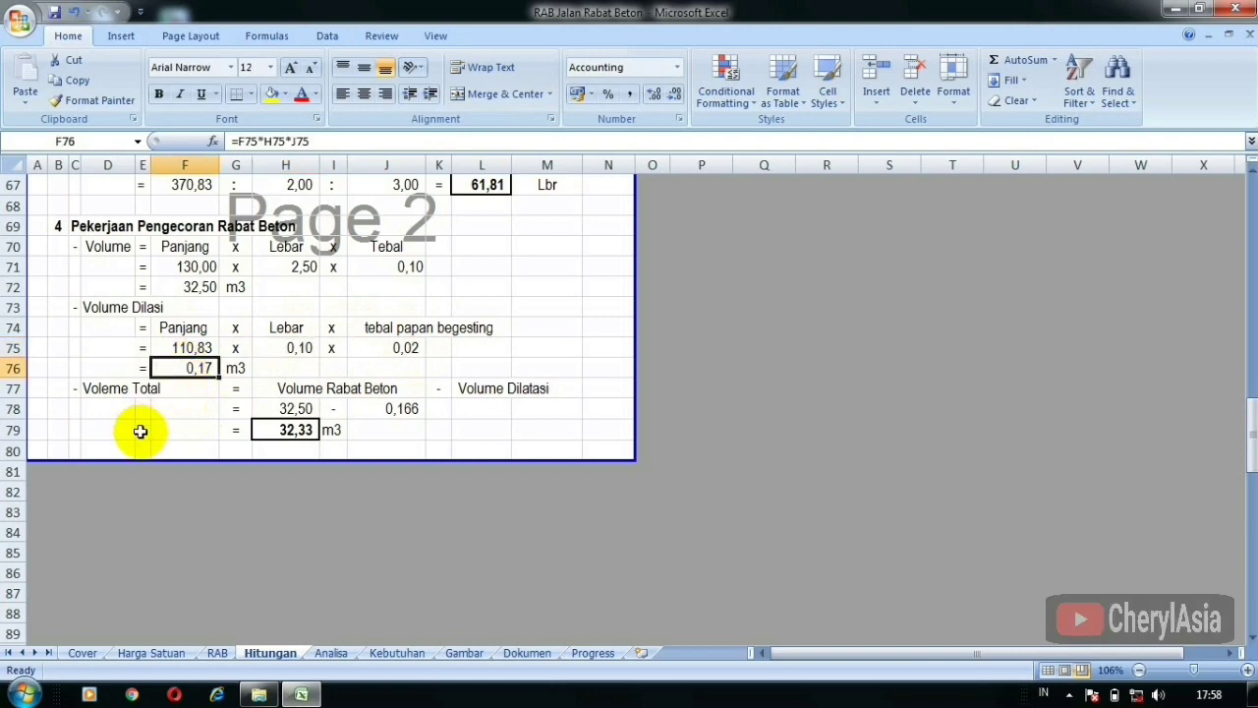
pyautogui.click(240, 371)
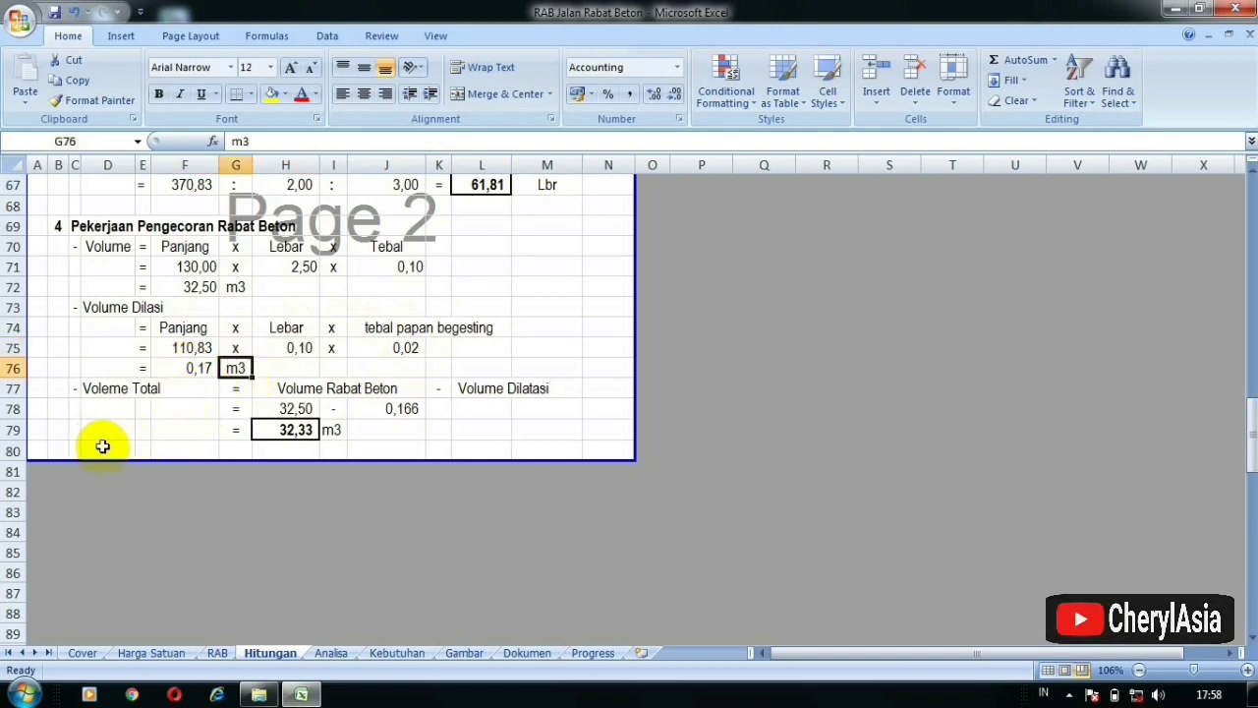
# Examine the Voleme Total calculation, checking the linked Volume Rabat Beton and Volume Dilatasi cells, the subtraction formula and its unit.
pyautogui.click(94, 394)
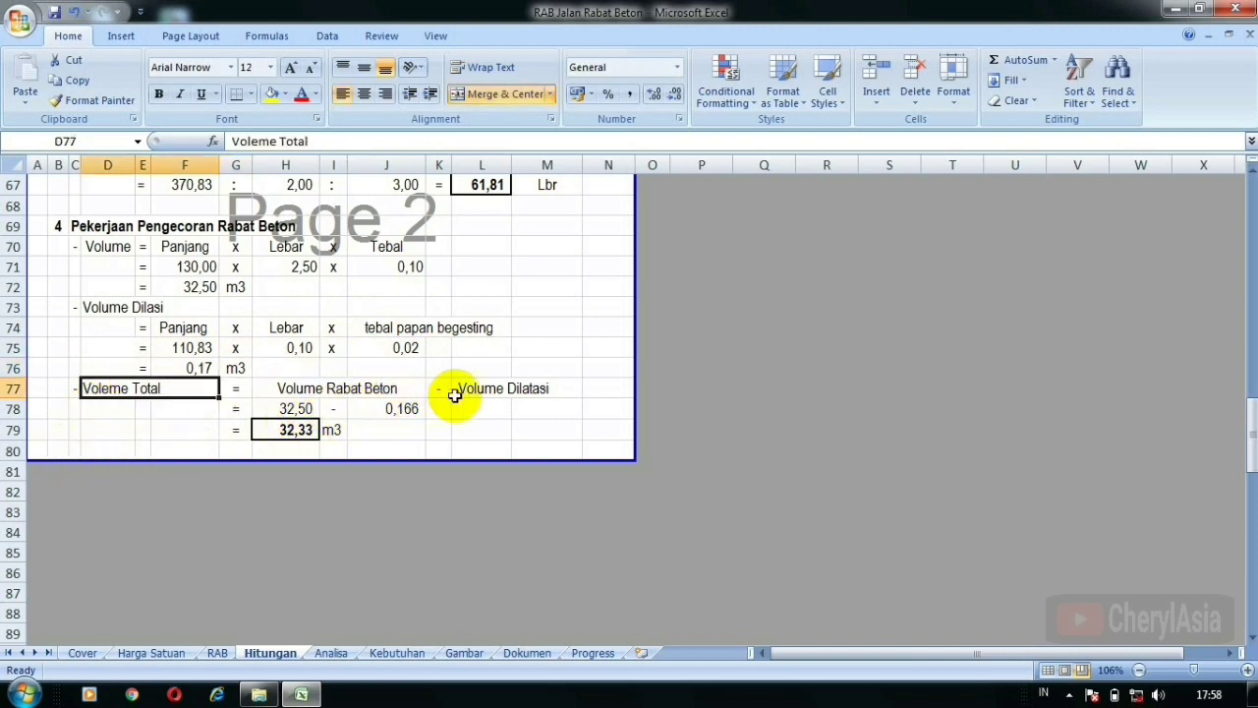
pyautogui.click(284, 410)
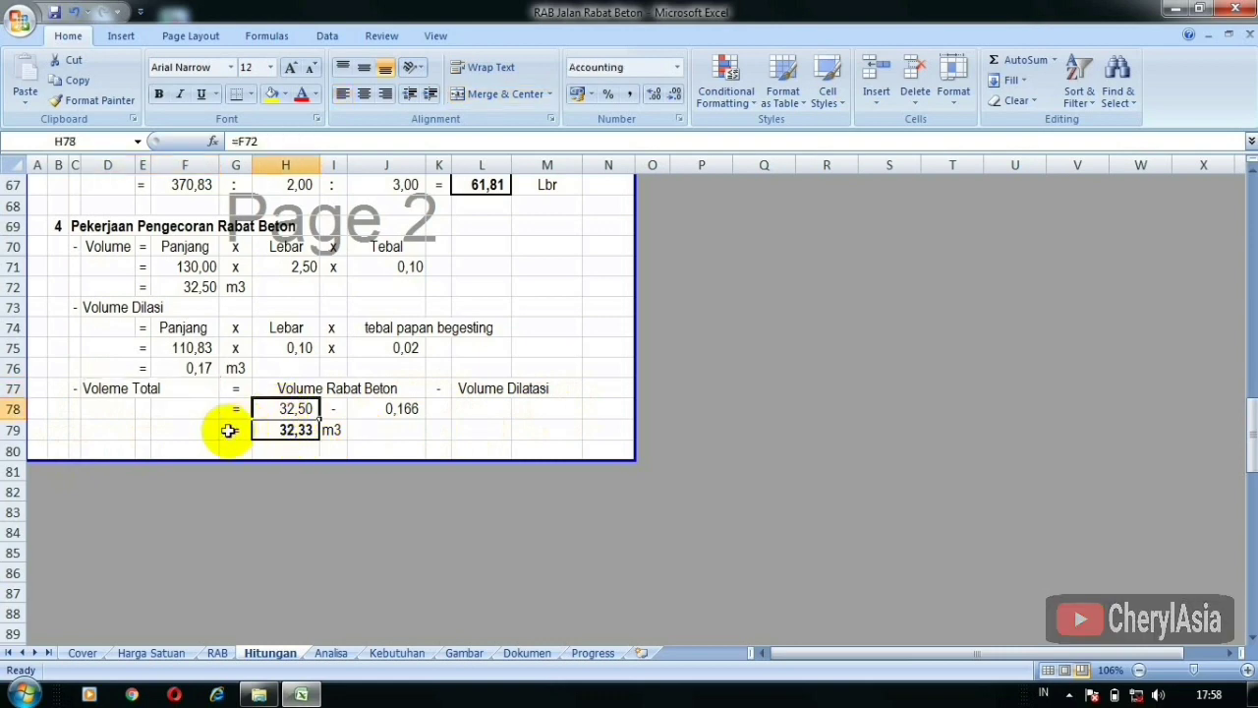
pyautogui.click(383, 410)
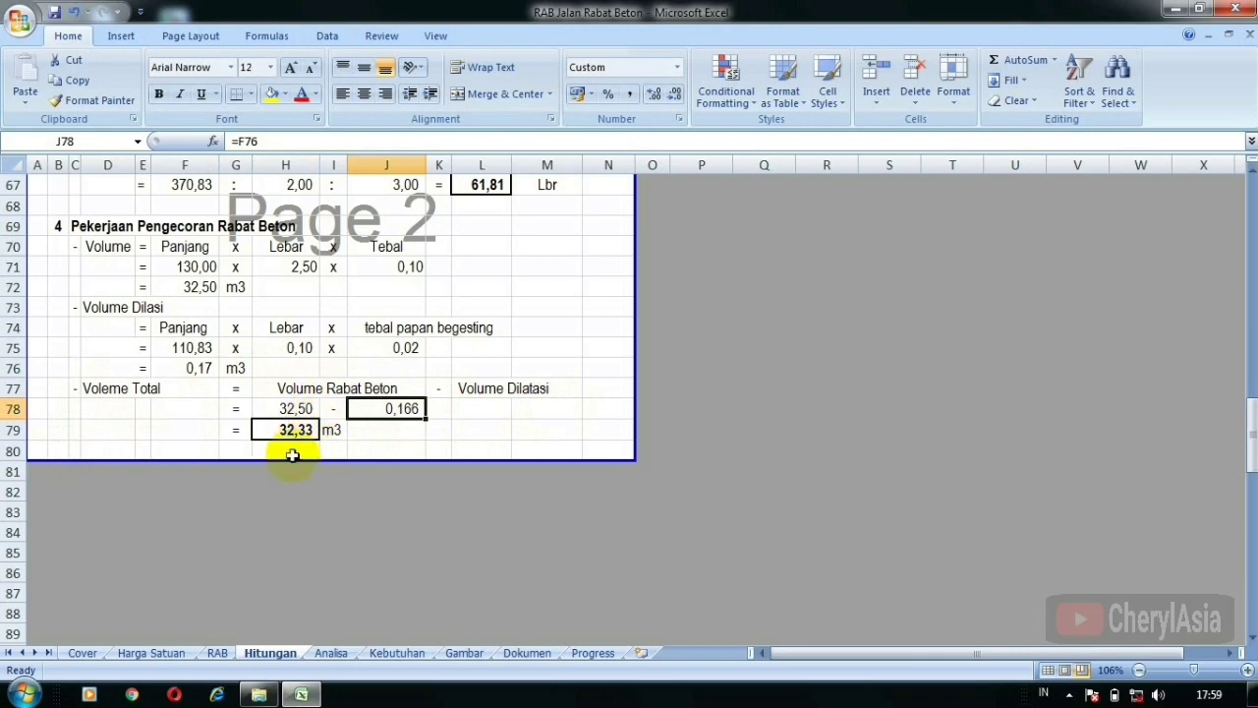
pyautogui.click(417, 509)
pyautogui.click(281, 430)
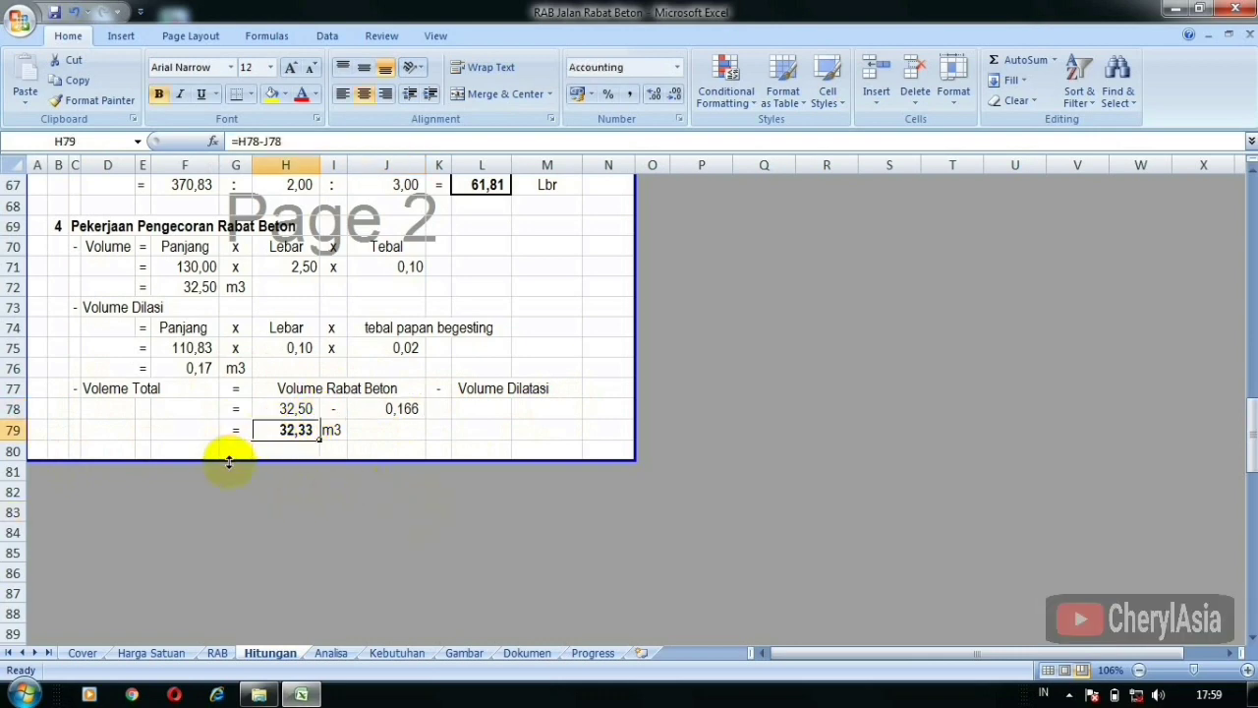
pyautogui.click(331, 429)
pyautogui.click(405, 429)
pyautogui.click(425, 536)
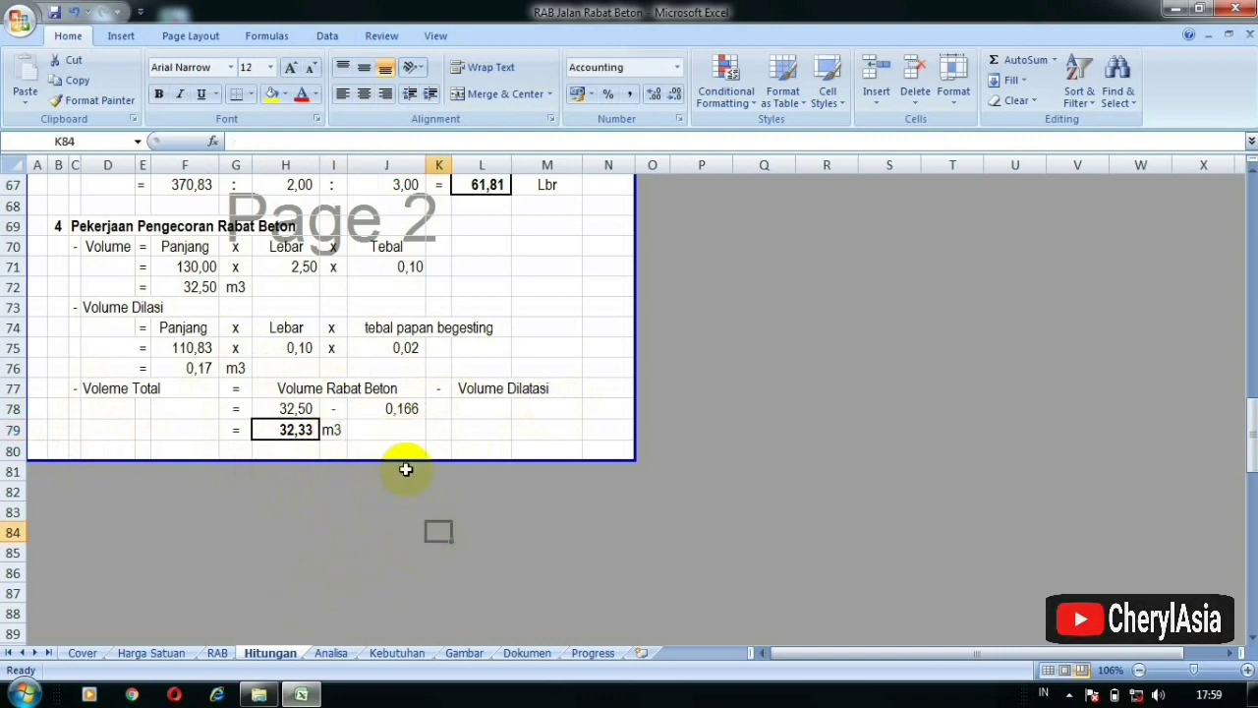
pyautogui.hotkey('shift', 'Left')
pyautogui.click(473, 484)
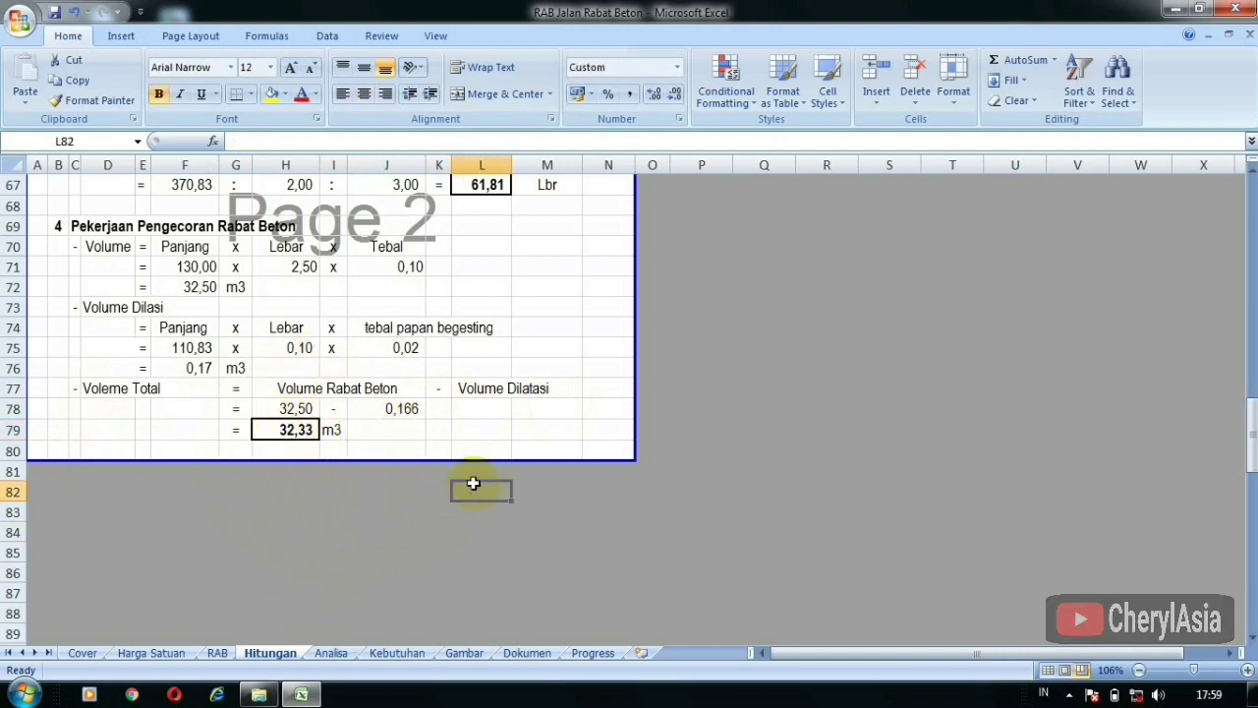
pyautogui.click(360, 548)
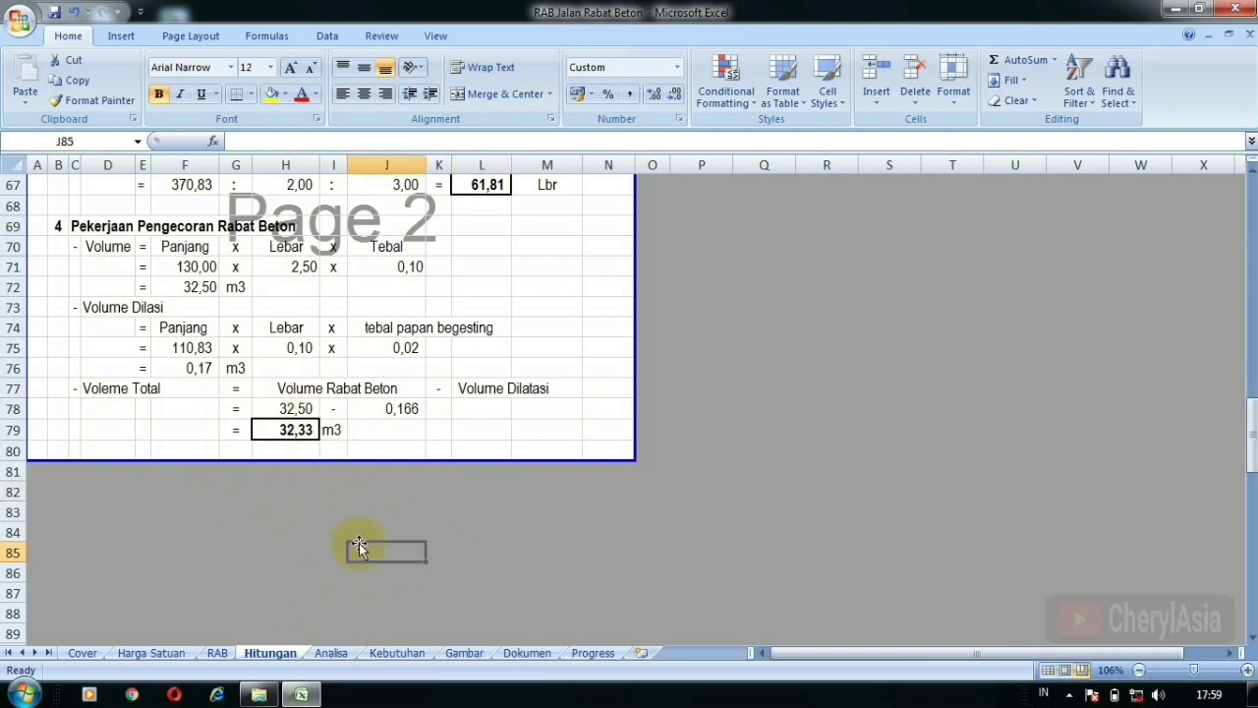
pyautogui.click(298, 430)
# On the Analisa sheet, examine the Pembersihan Lapangan dan Peralatan item, checking the Pekerja and Mandor coefficients, the linked volume and the product formula.
pyautogui.click(330, 653)
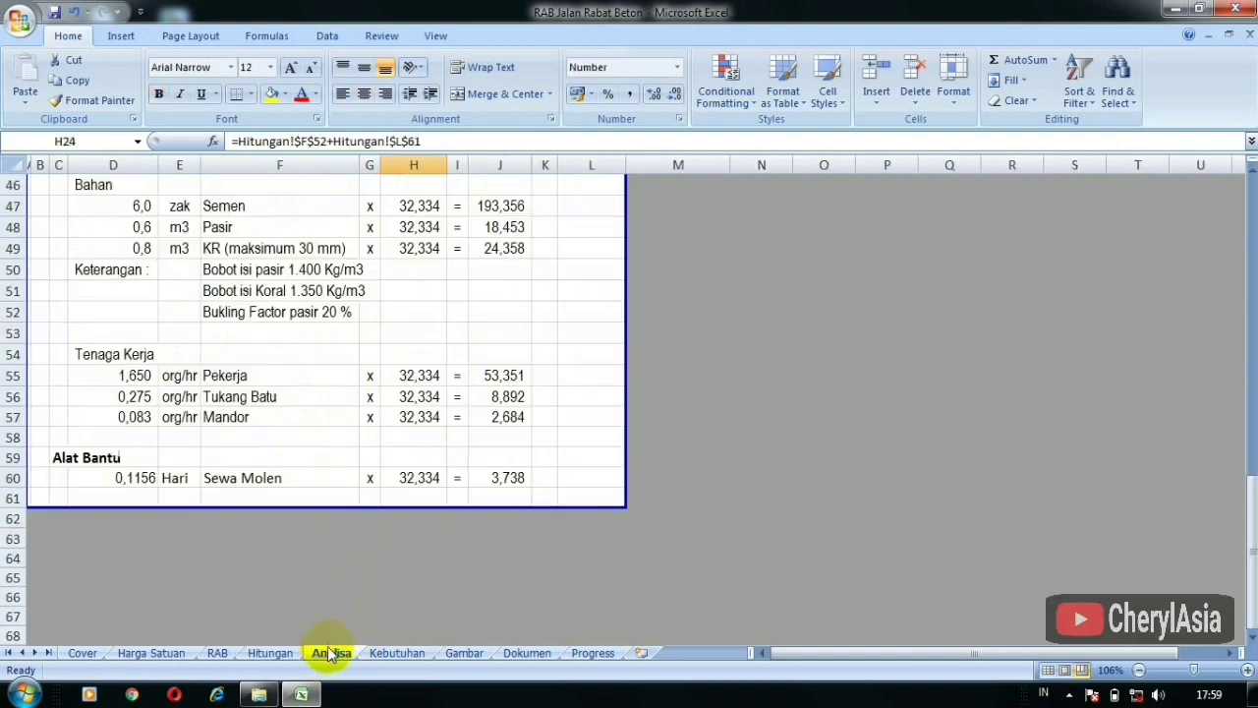
pyautogui.scroll(12, 309, 515)
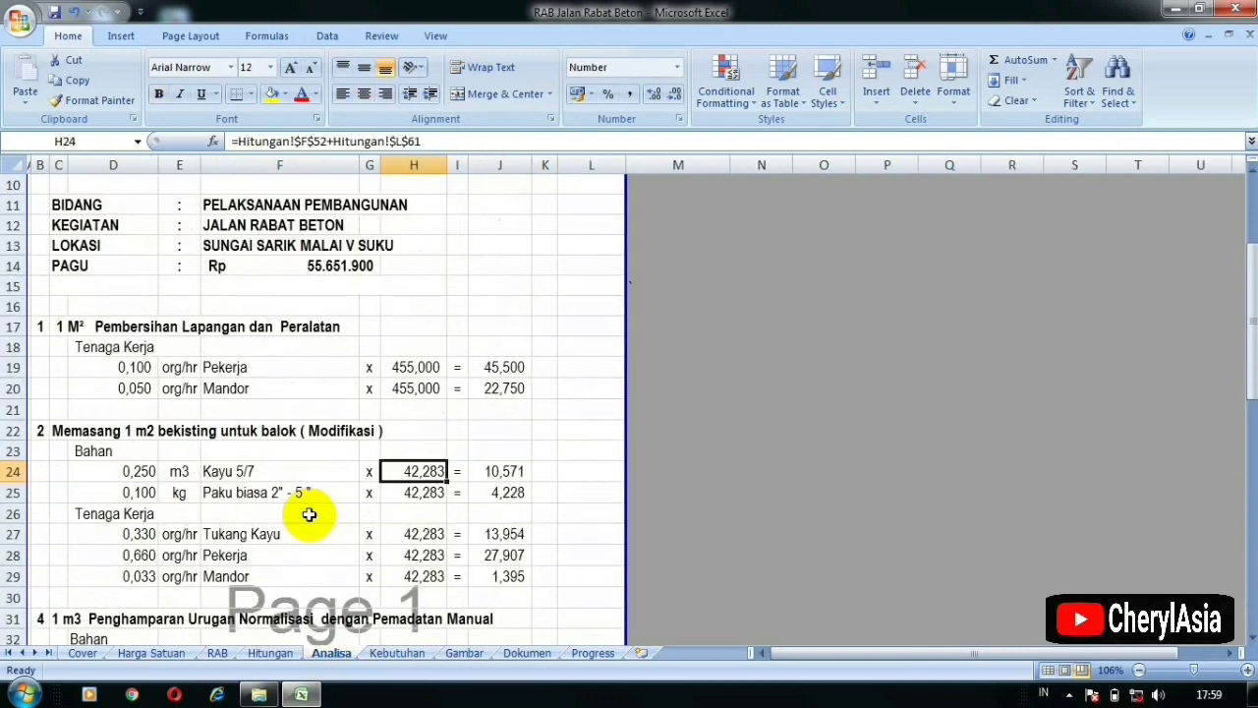
pyautogui.click(895, 358)
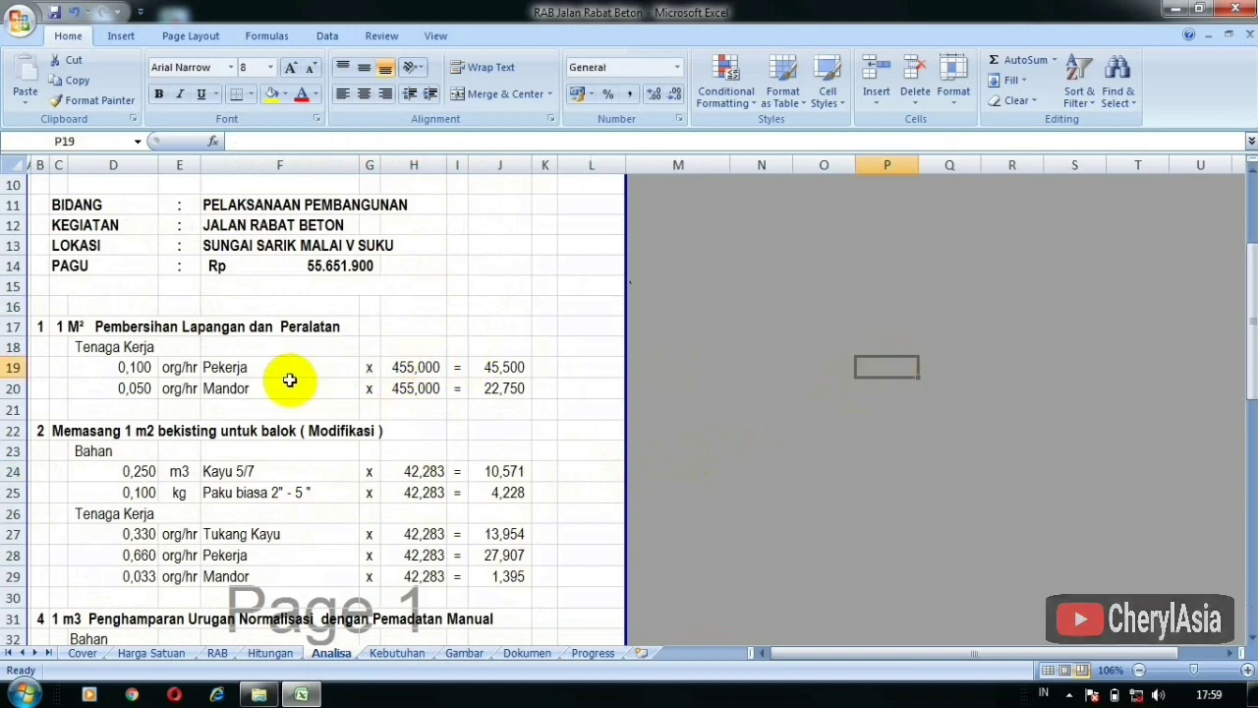
pyautogui.click(180, 366)
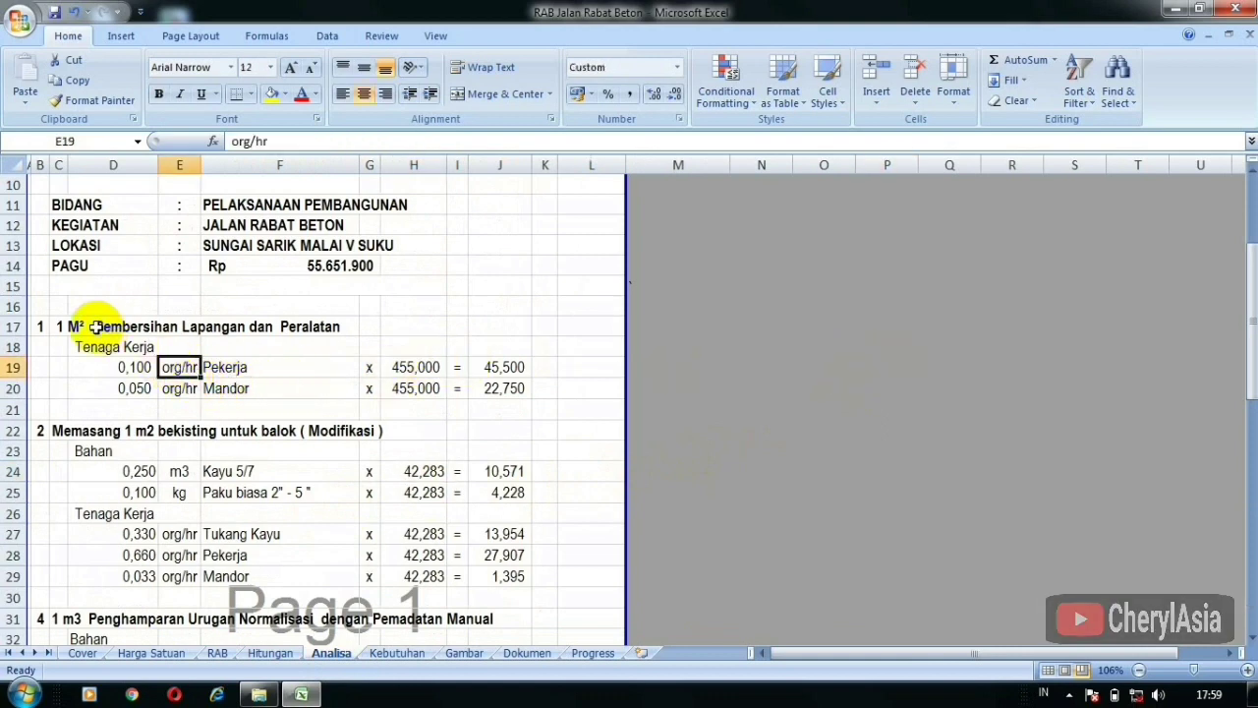
pyautogui.click(137, 367)
pyautogui.click(206, 362)
pyautogui.click(179, 366)
pyautogui.click(135, 367)
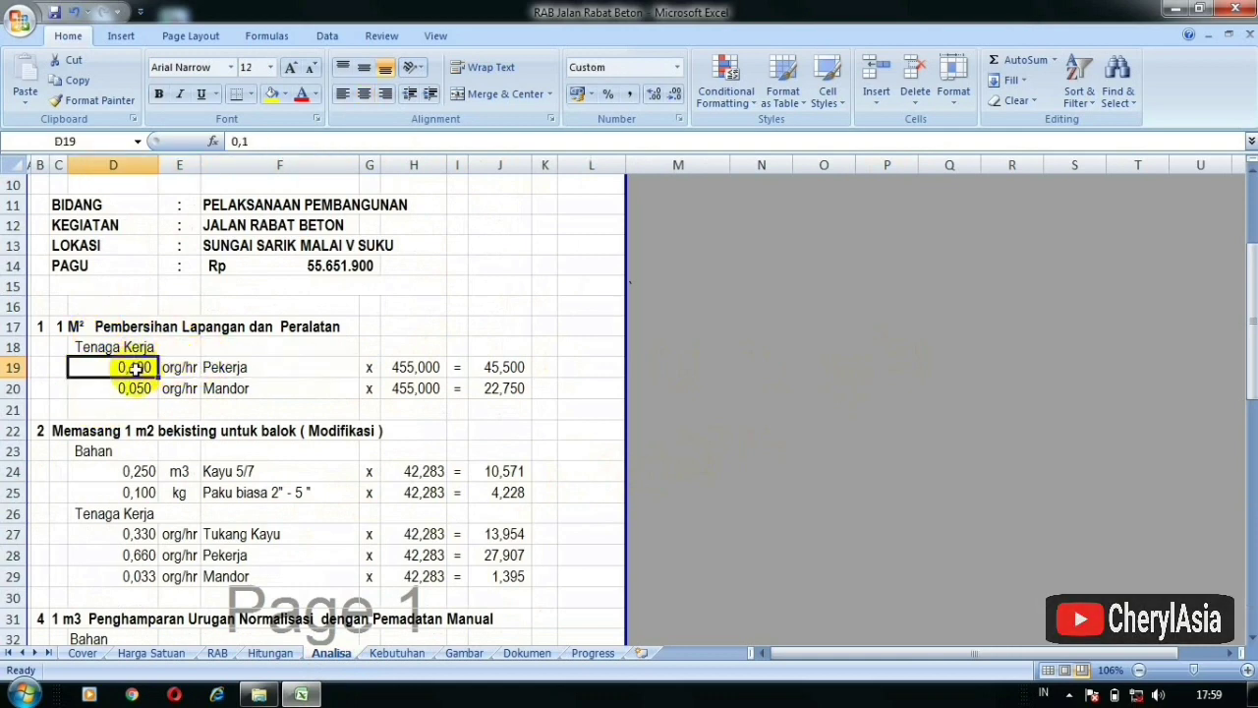
pyautogui.click(239, 375)
pyautogui.click(223, 388)
pyautogui.click(409, 364)
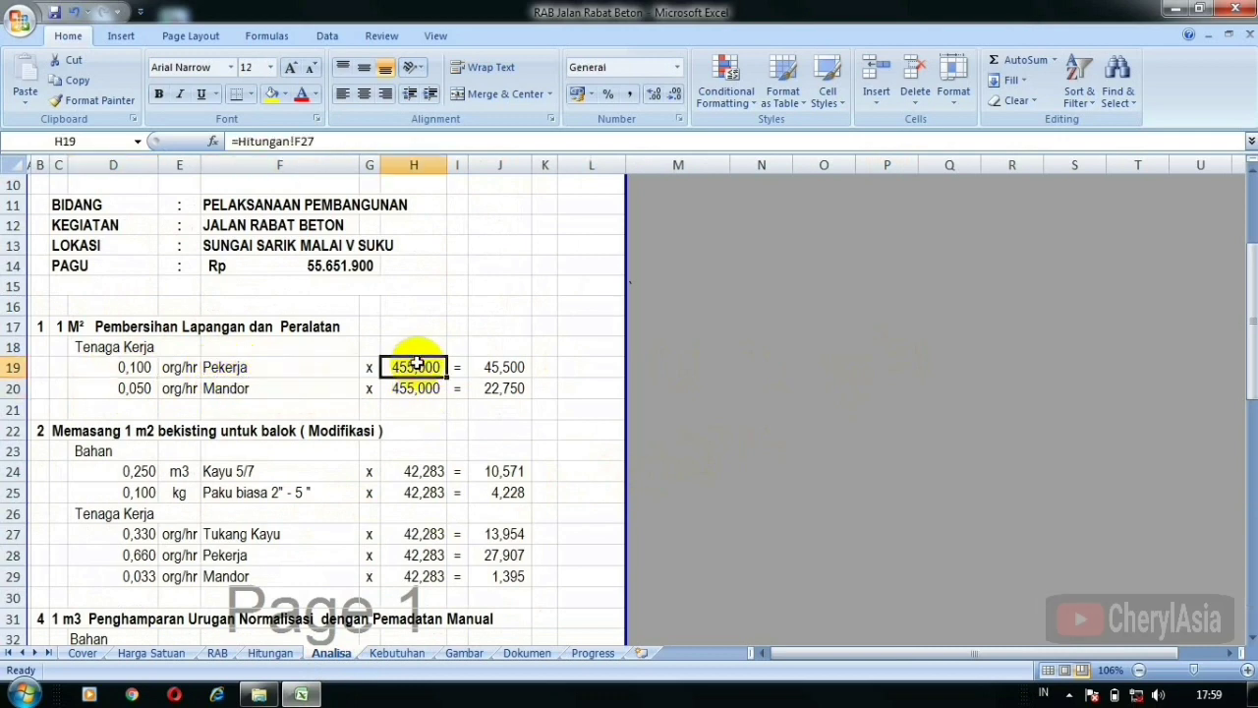
pyautogui.click(500, 366)
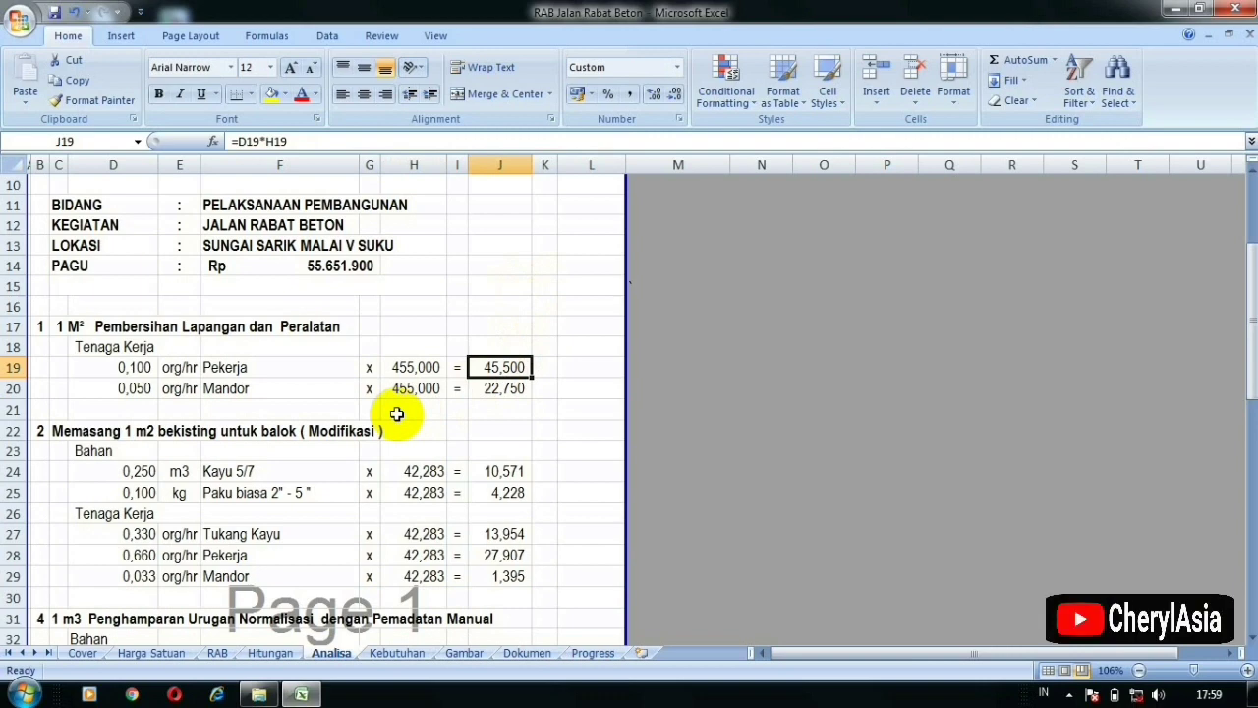
pyautogui.click(247, 389)
# Change the heading of item 2 to "Memasang 1 m2 bekisting untuk Lantai ( Modifikasi )".
pyautogui.scroll(-1, 197, 403)
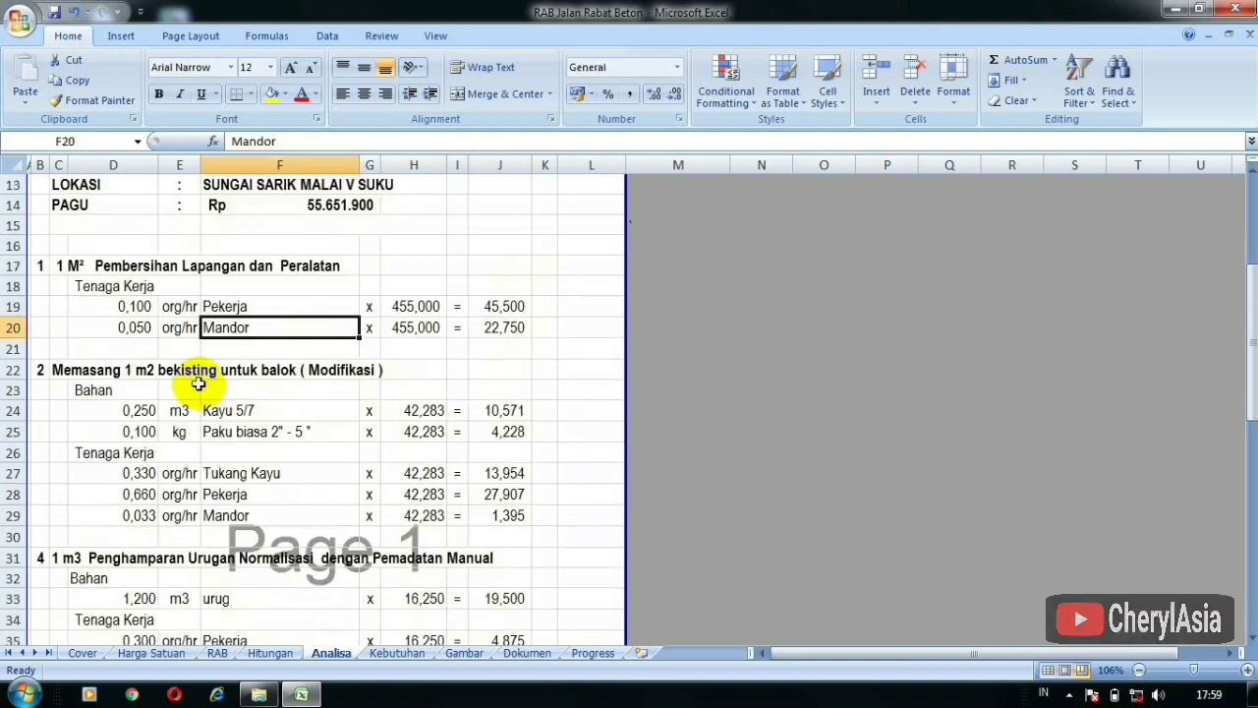
pyautogui.click(97, 410)
pyautogui.click(39, 370)
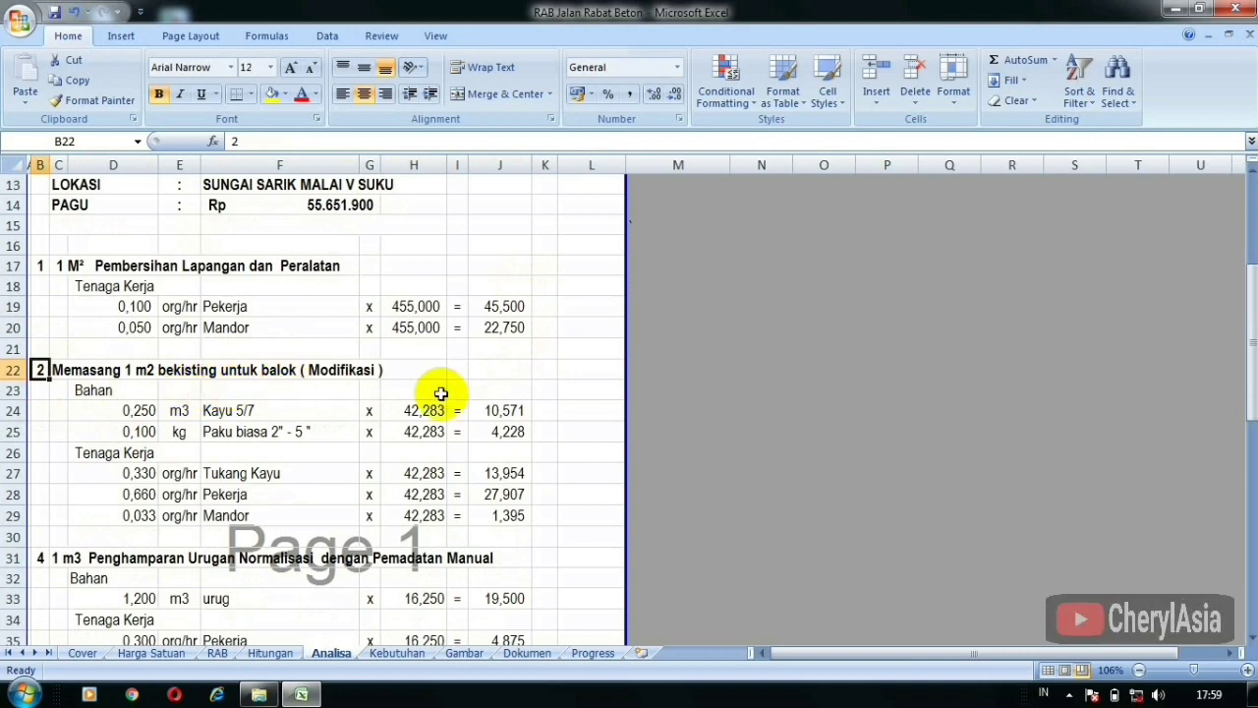
pyautogui.click(423, 452)
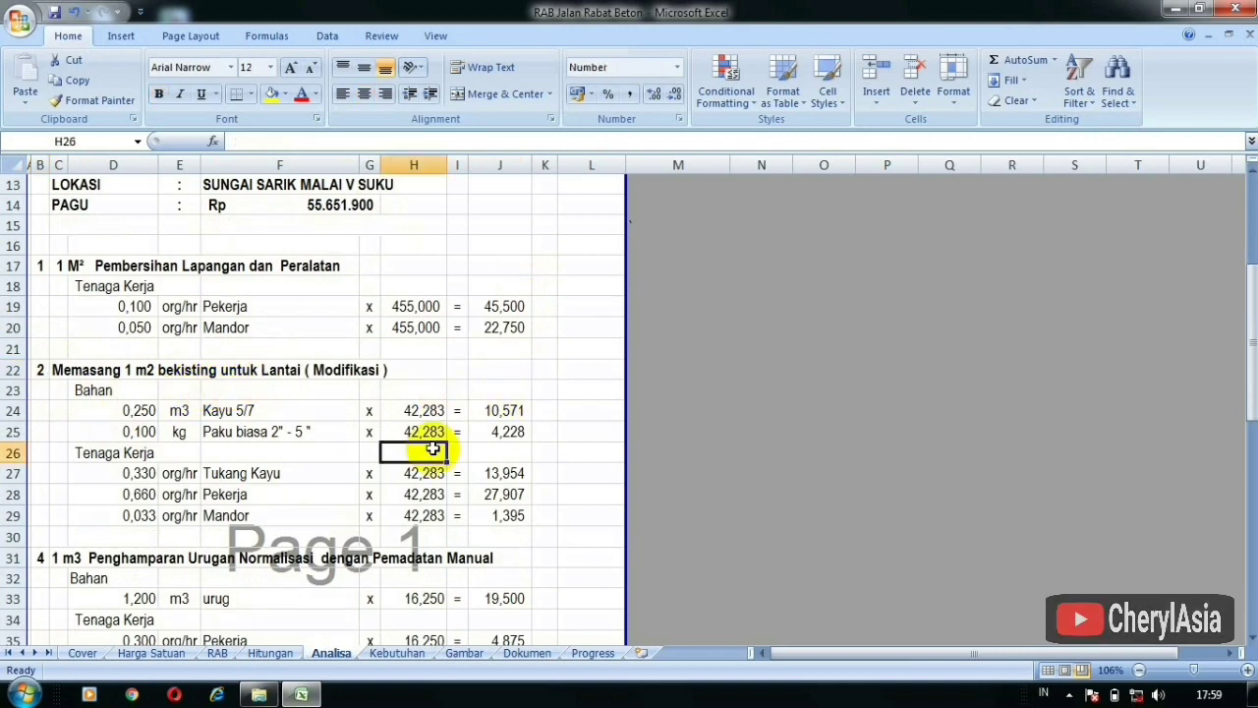
# Examine the bekisting item's Bahan and Tenaga Kerja rows, checking the volume and the product formula for Kayu 5/7.
pyautogui.scroll(-1, 428, 449)
pyautogui.click(223, 391)
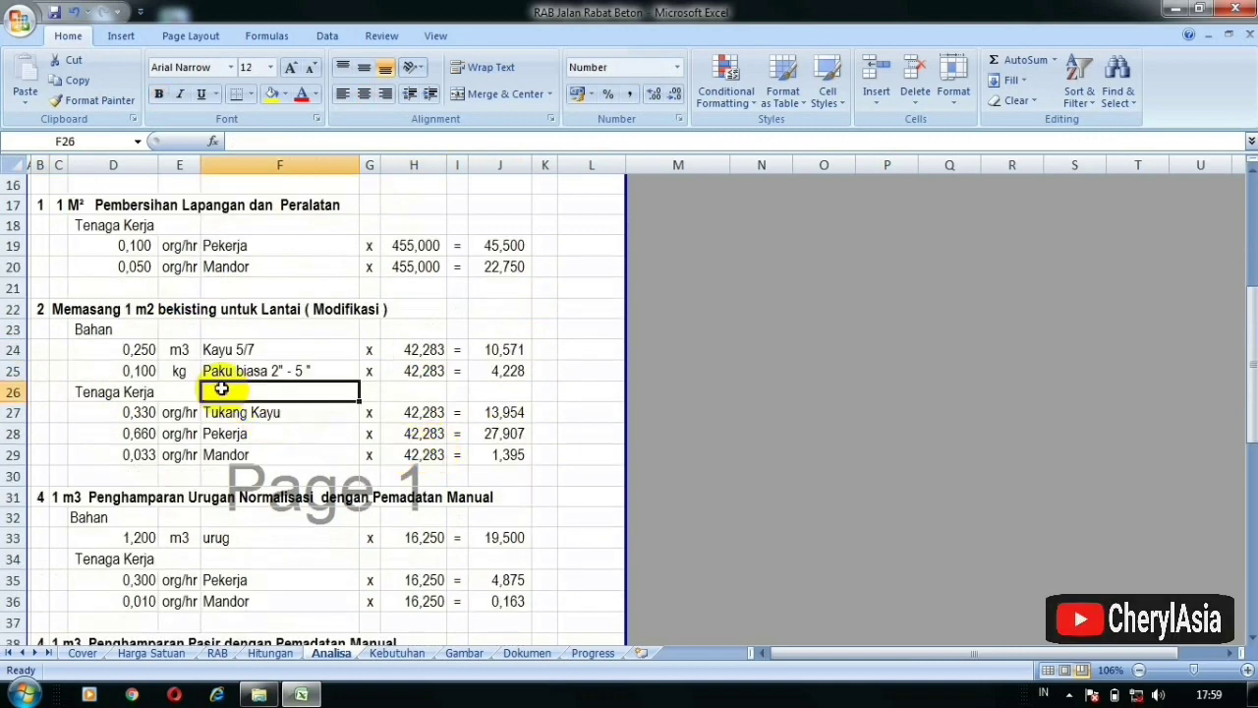
pyautogui.scroll(-2, 231, 397)
pyautogui.scroll(1, 138, 295)
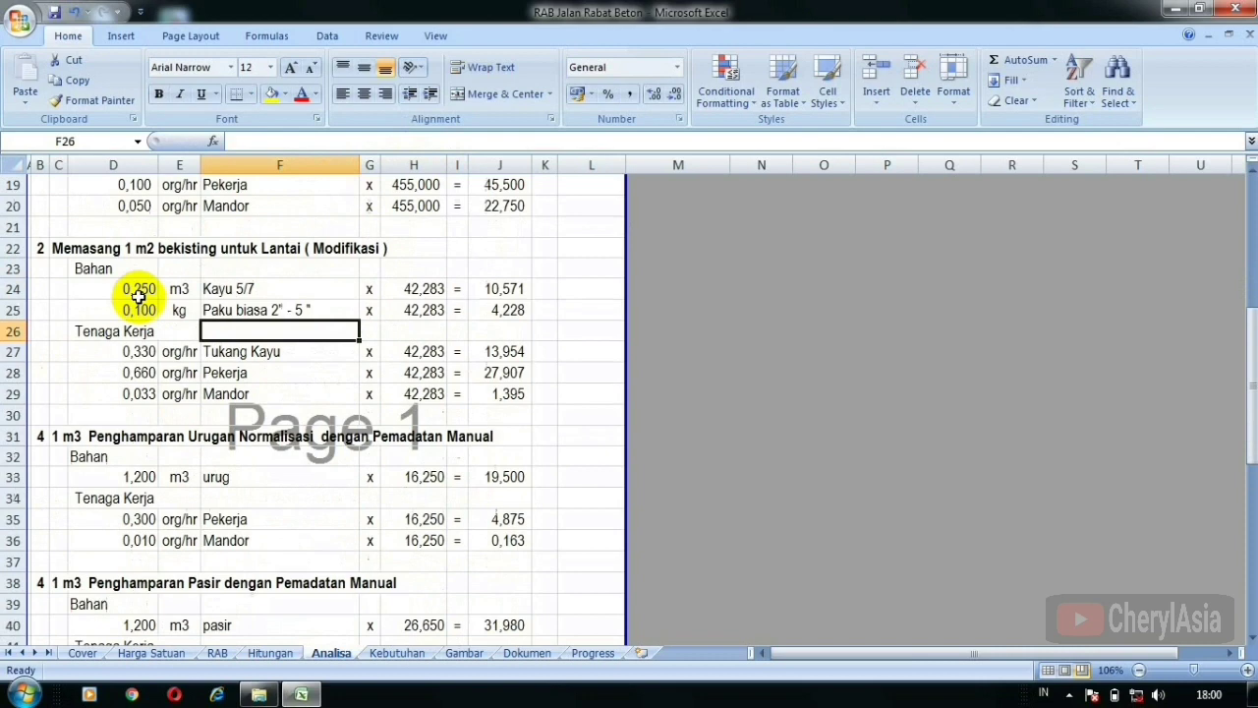
pyautogui.click(432, 286)
pyautogui.click(518, 286)
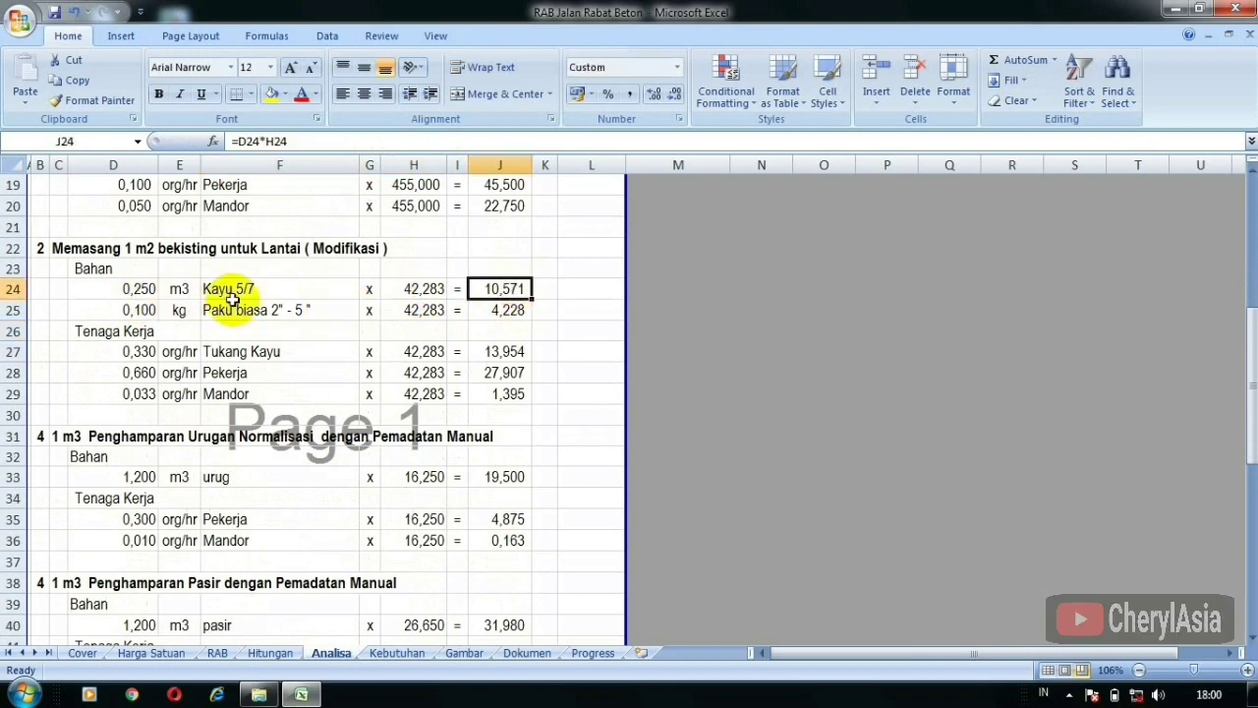
pyautogui.click(108, 416)
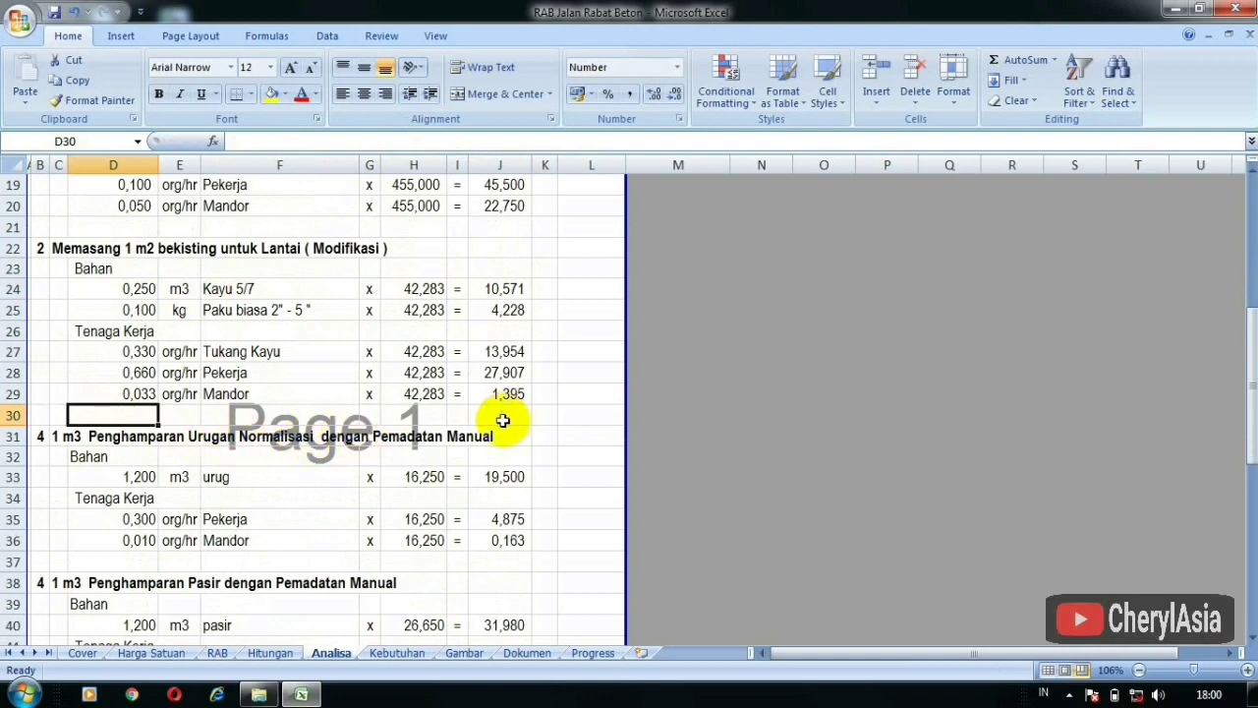
# Examine the Penghamparan Urugan Normalisasi item, checking the urug coefficient, the Pekerja row, the volume linked from Hitungan and the product formula.
pyautogui.click(140, 479)
pyautogui.scroll(-1, 148, 477)
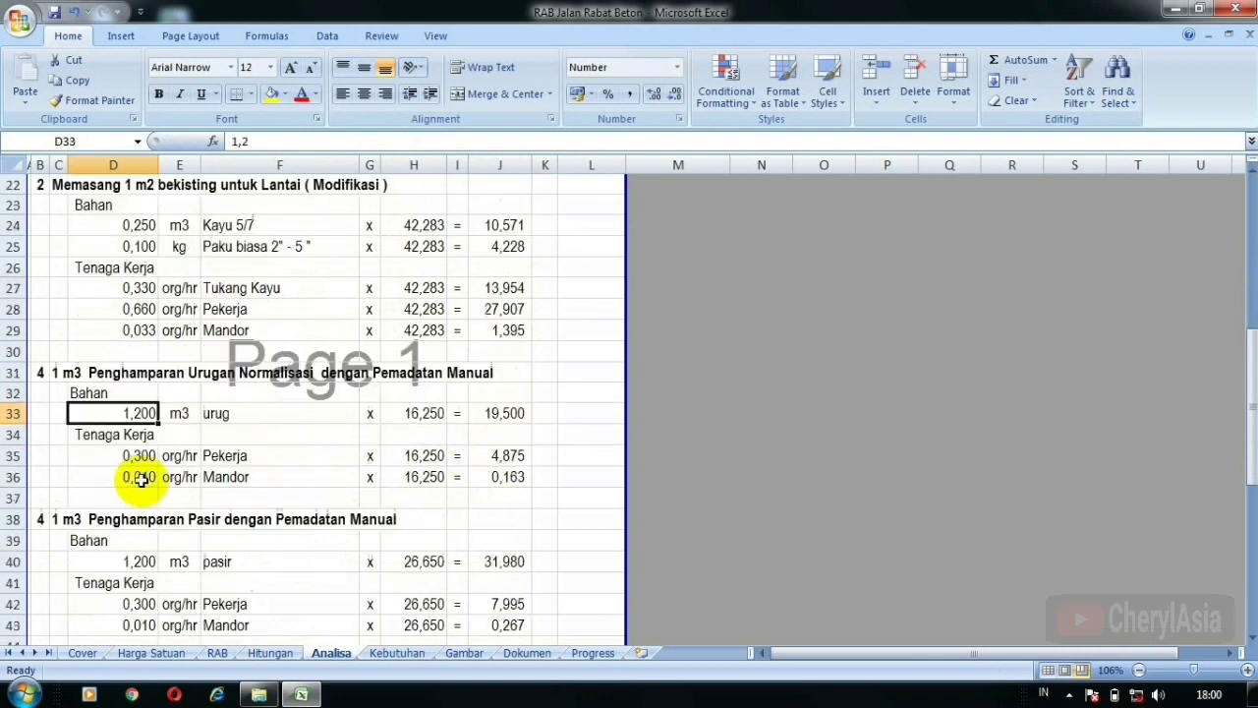
pyautogui.click(215, 414)
pyautogui.click(245, 458)
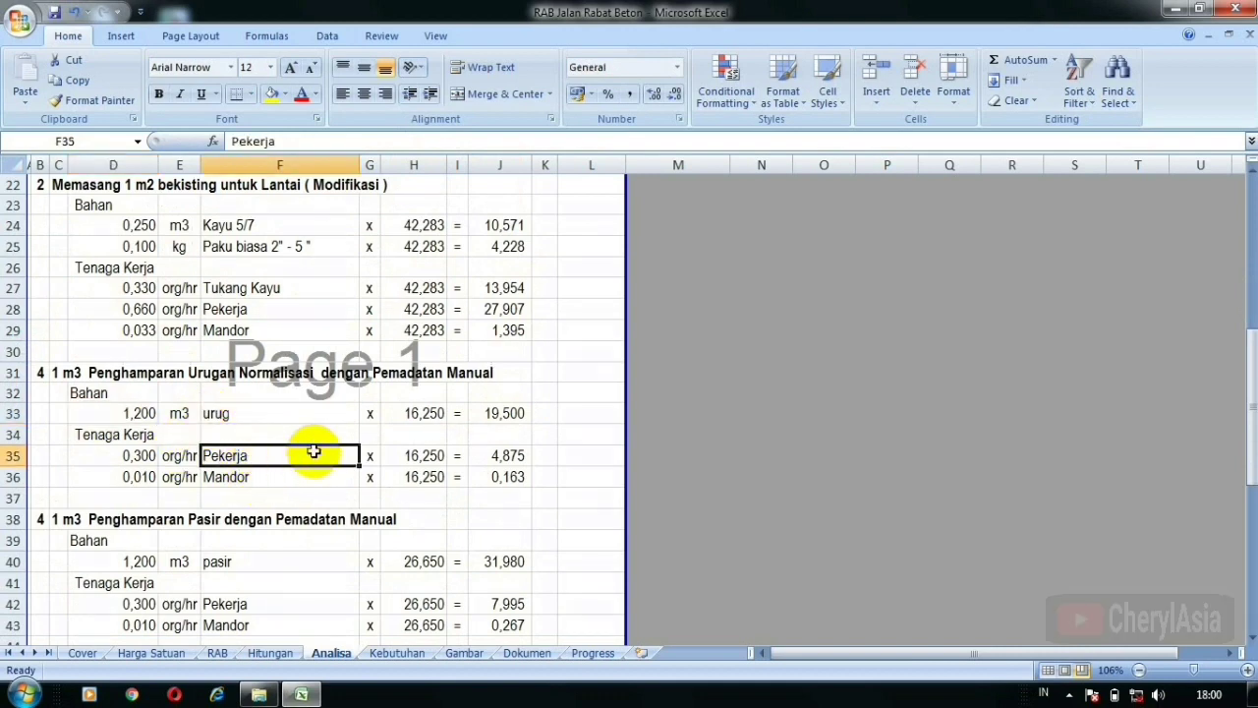
pyautogui.click(403, 412)
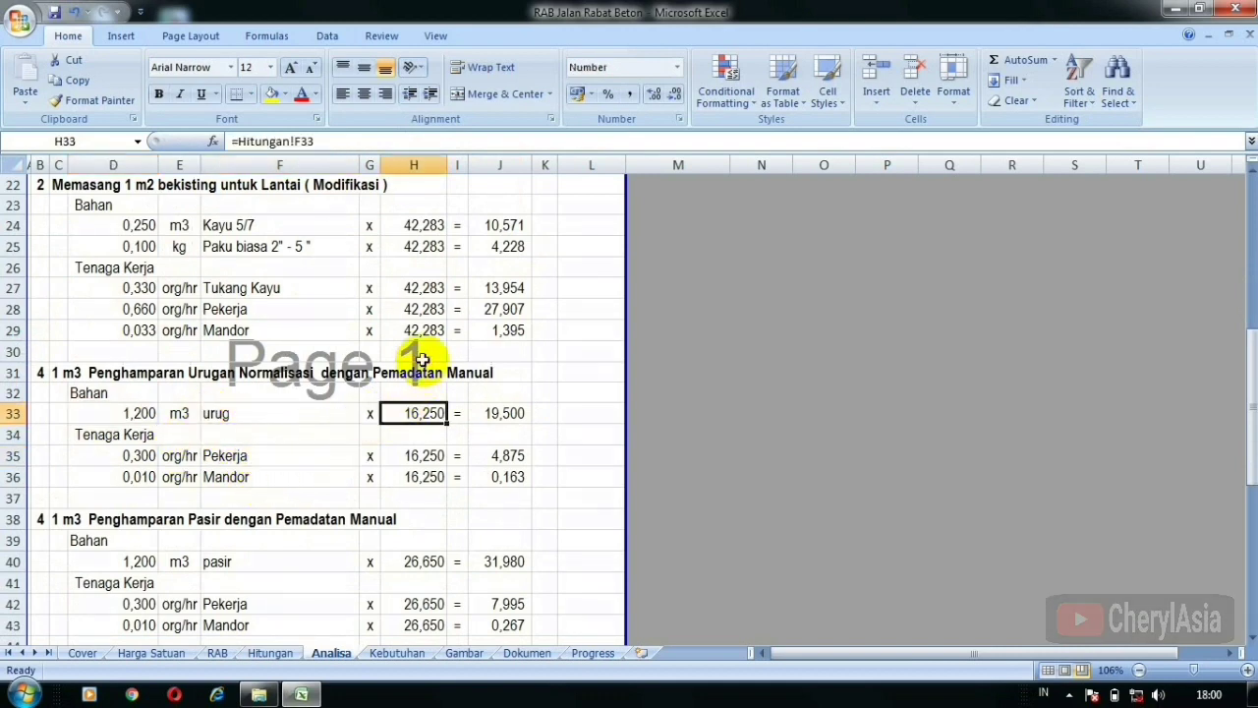
pyautogui.click(505, 413)
pyautogui.click(114, 413)
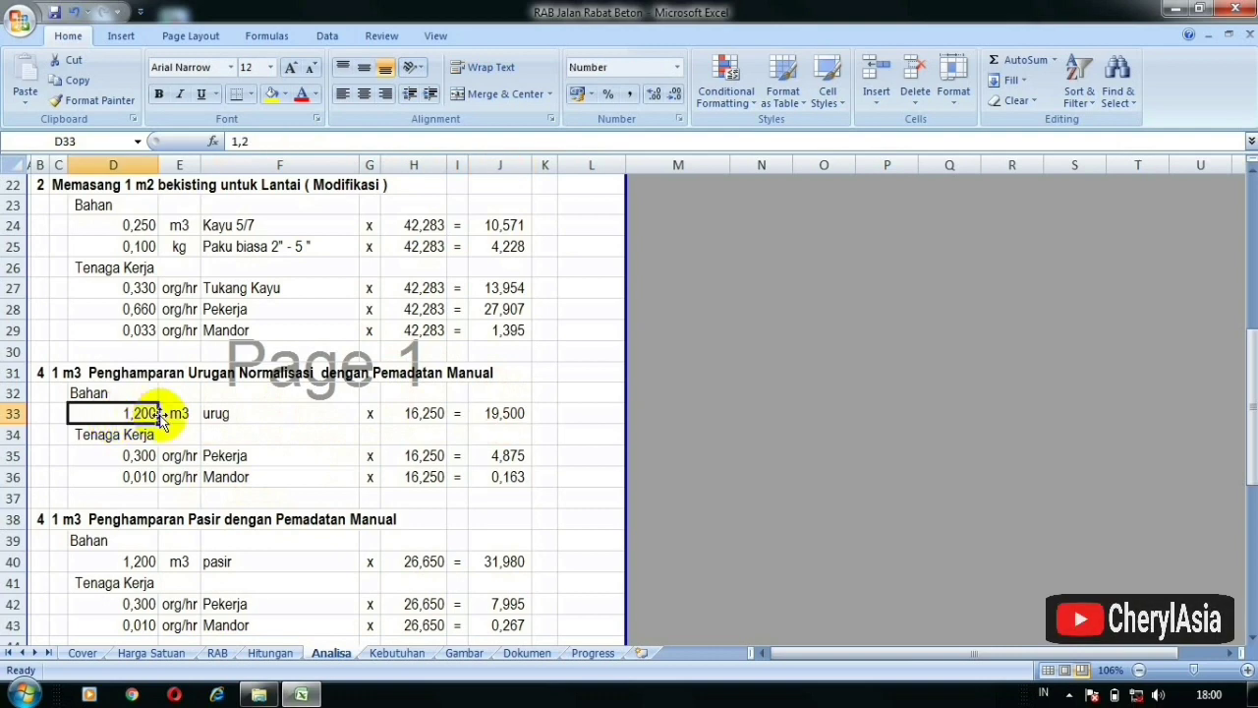
pyautogui.click(421, 413)
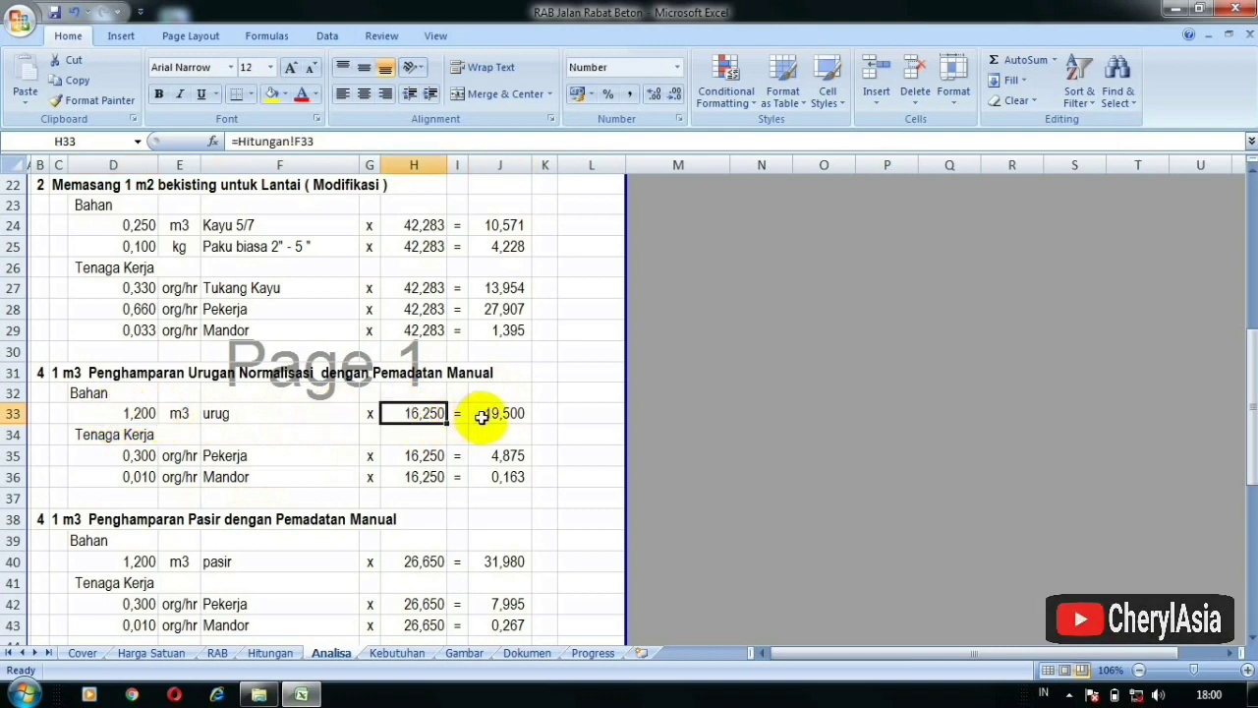
pyautogui.click(495, 414)
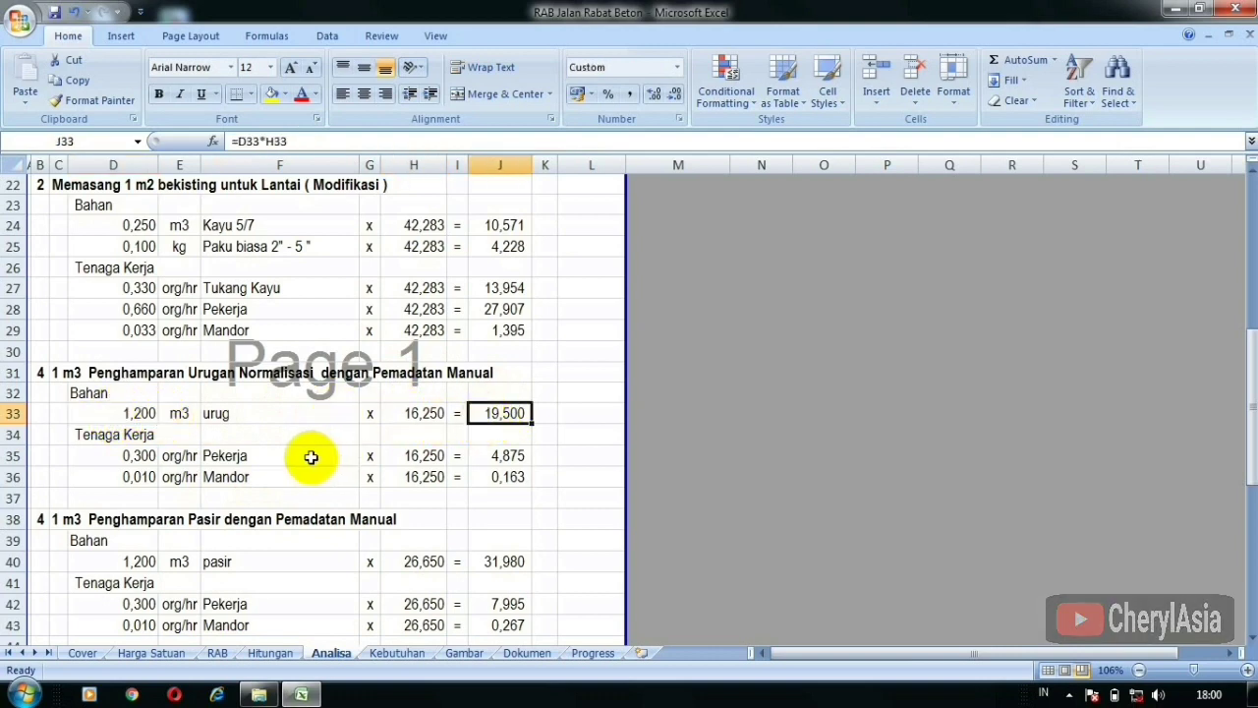
# Examine the Penghamparan Pasir item, checking the pasir, Pekerja and Mandor rows, the linked volume and the formula multiplying coefficient by volume.
pyautogui.scroll(-1, 221, 475)
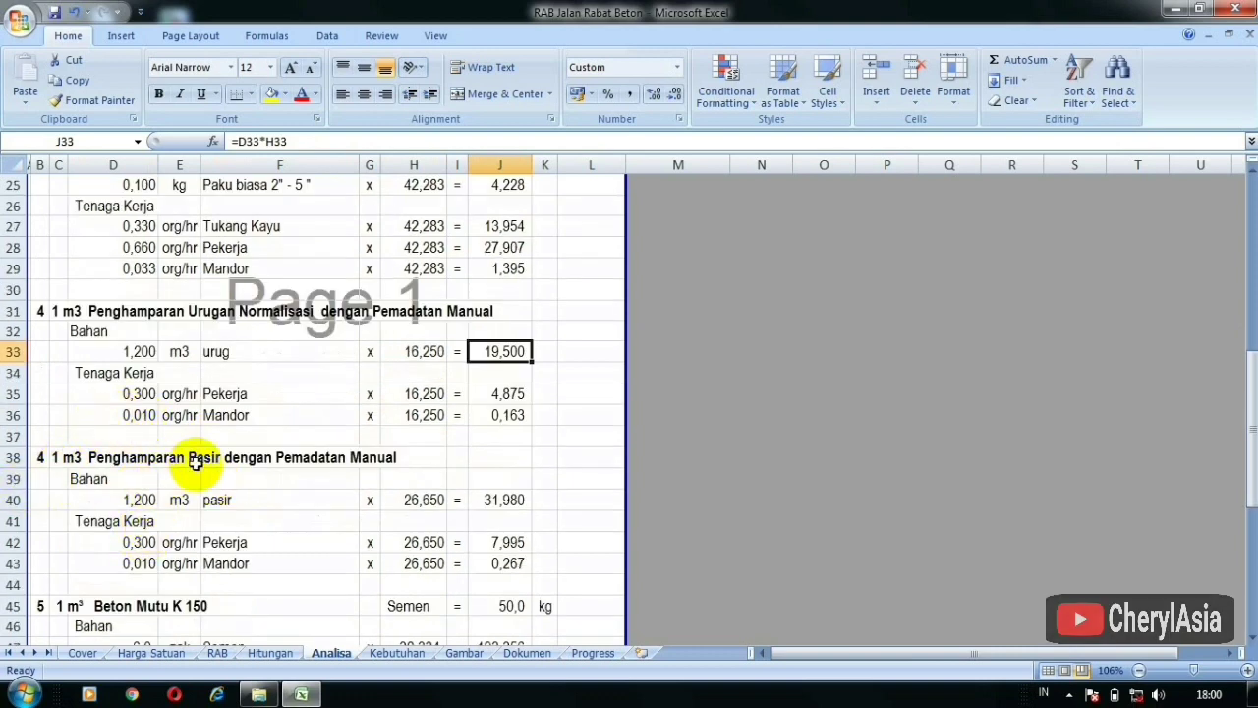
pyautogui.scroll(-1, 196, 467)
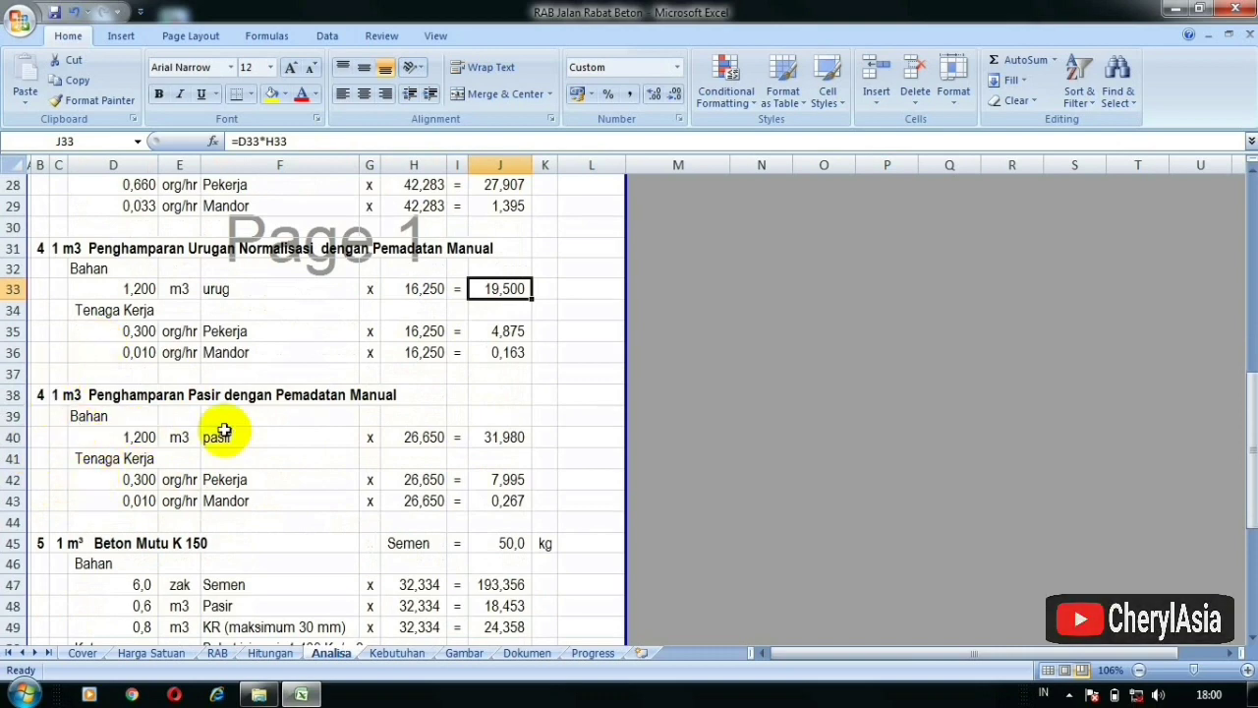
pyautogui.click(108, 437)
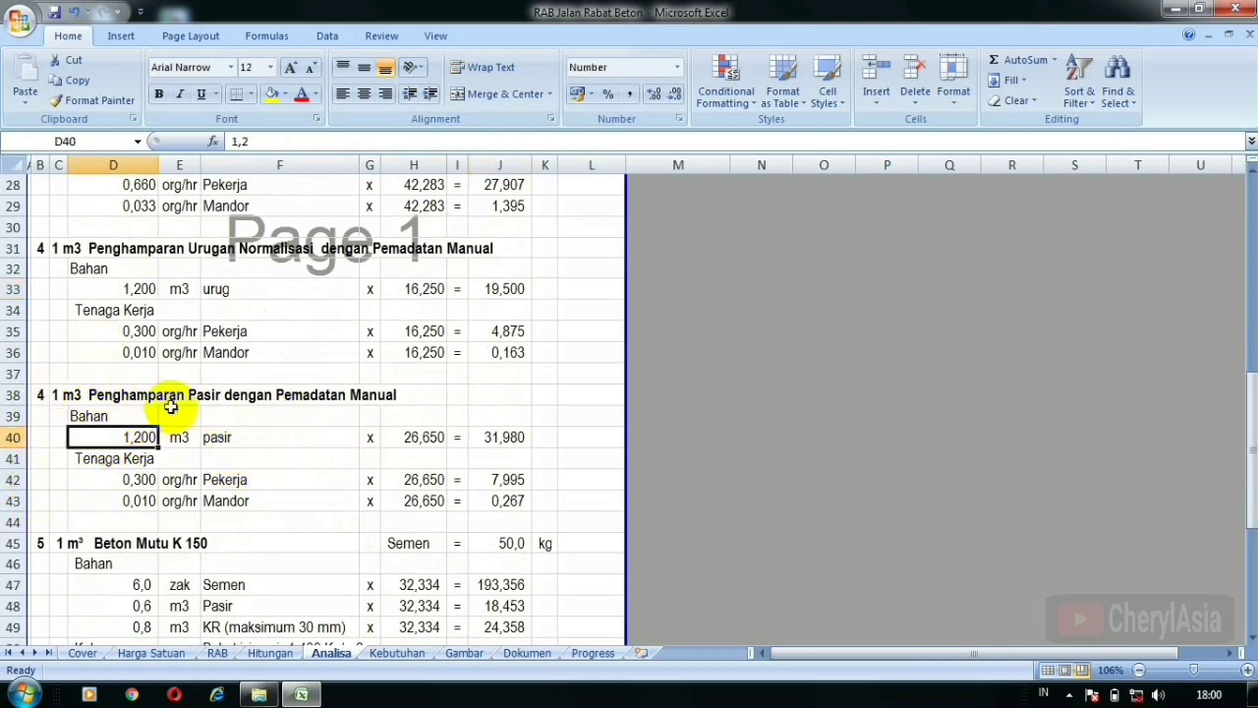
pyautogui.click(263, 437)
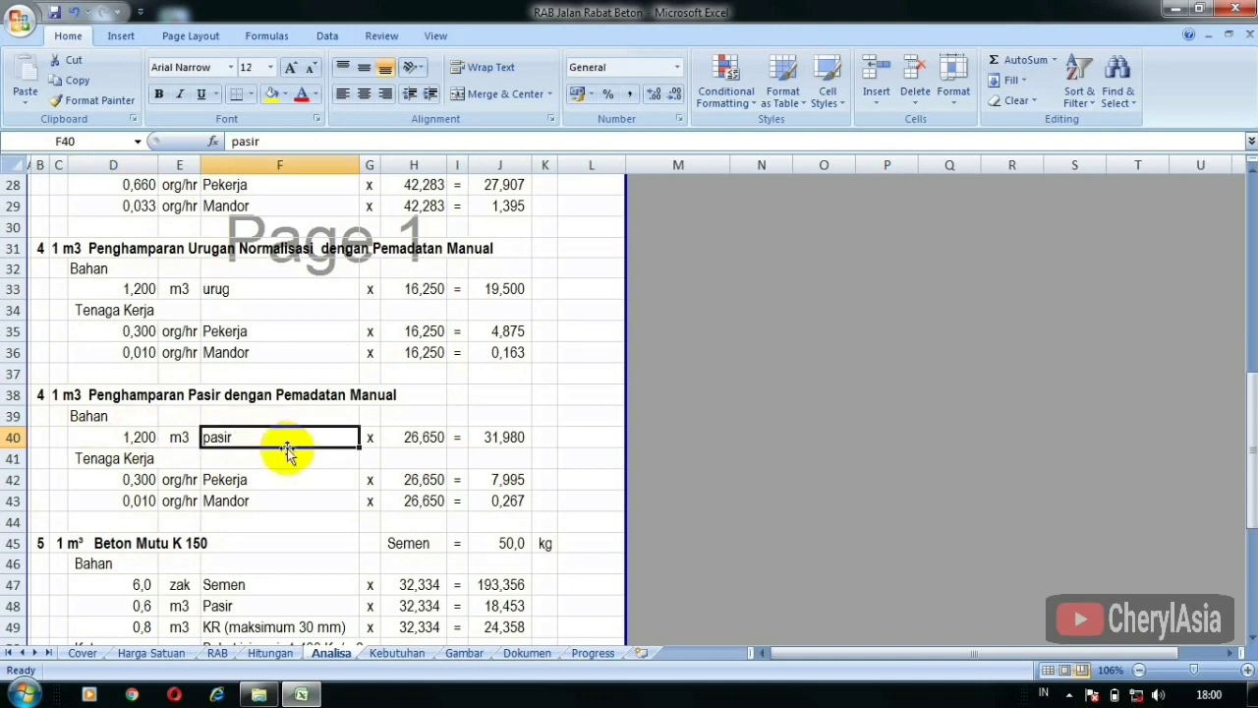
pyautogui.click(136, 480)
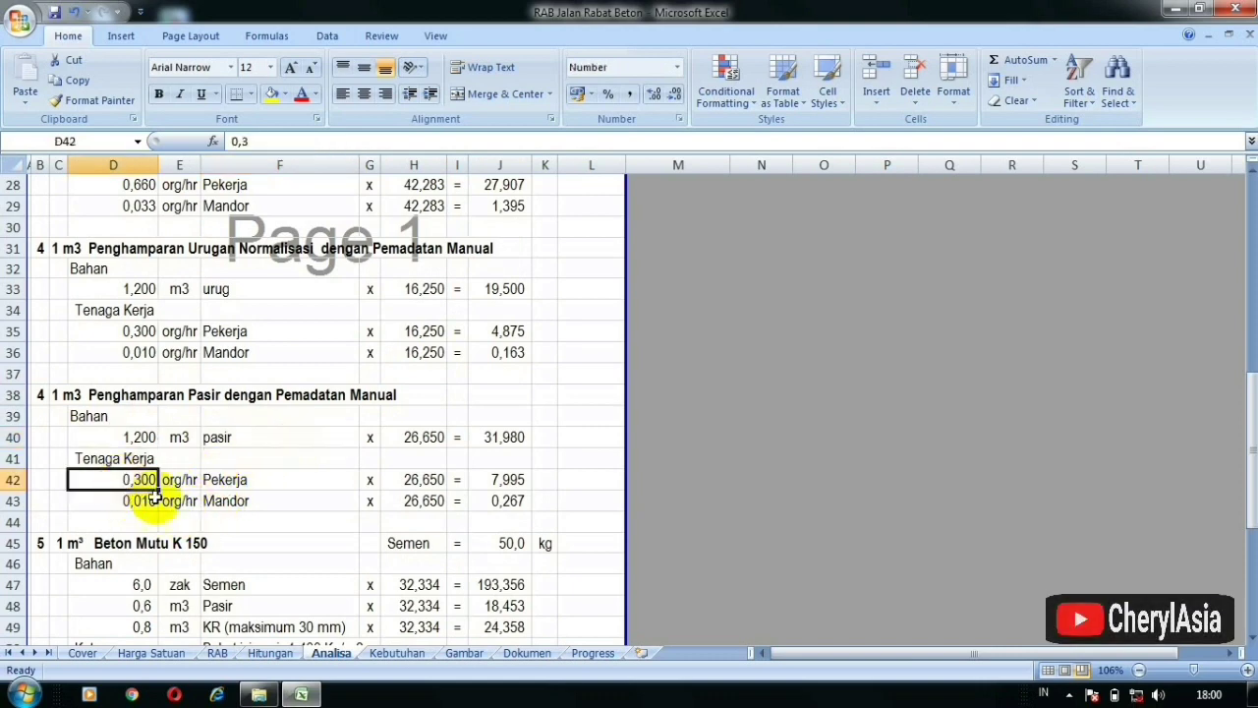
pyautogui.click(239, 481)
pyautogui.click(225, 504)
pyautogui.click(398, 478)
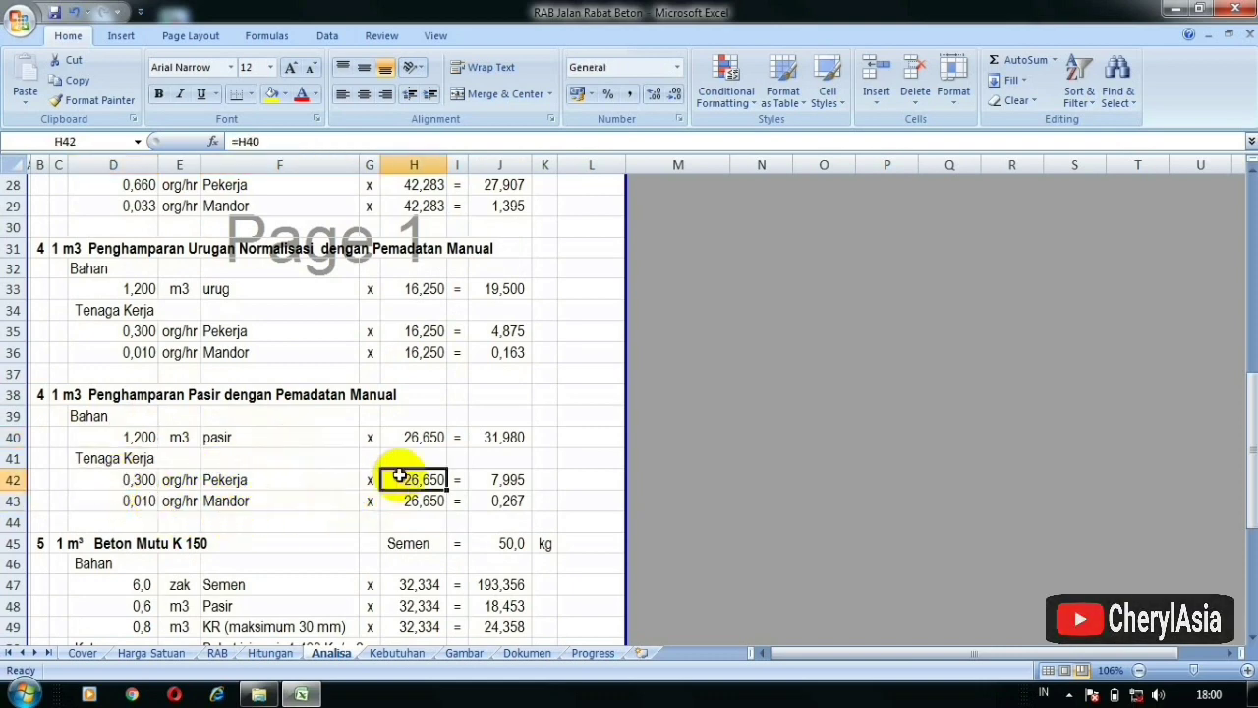
pyautogui.click(418, 434)
pyautogui.click(506, 434)
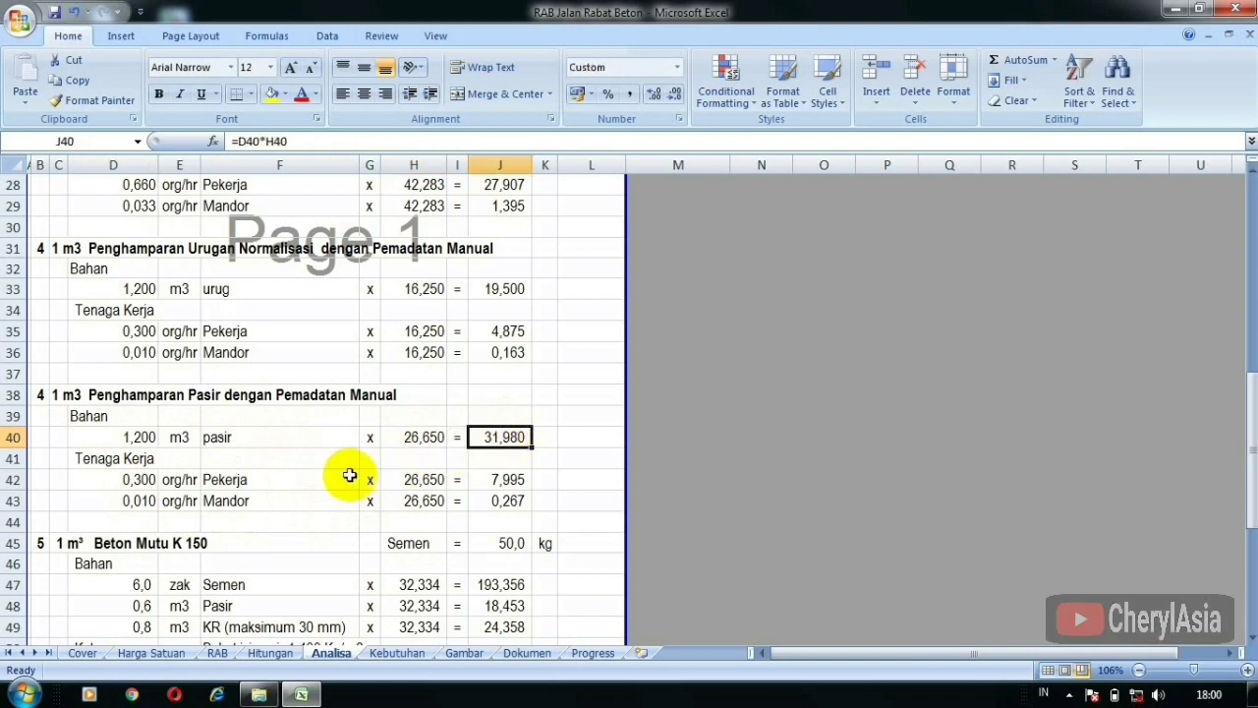
pyautogui.click(416, 435)
pyautogui.click(116, 438)
pyautogui.scroll(-2, 123, 448)
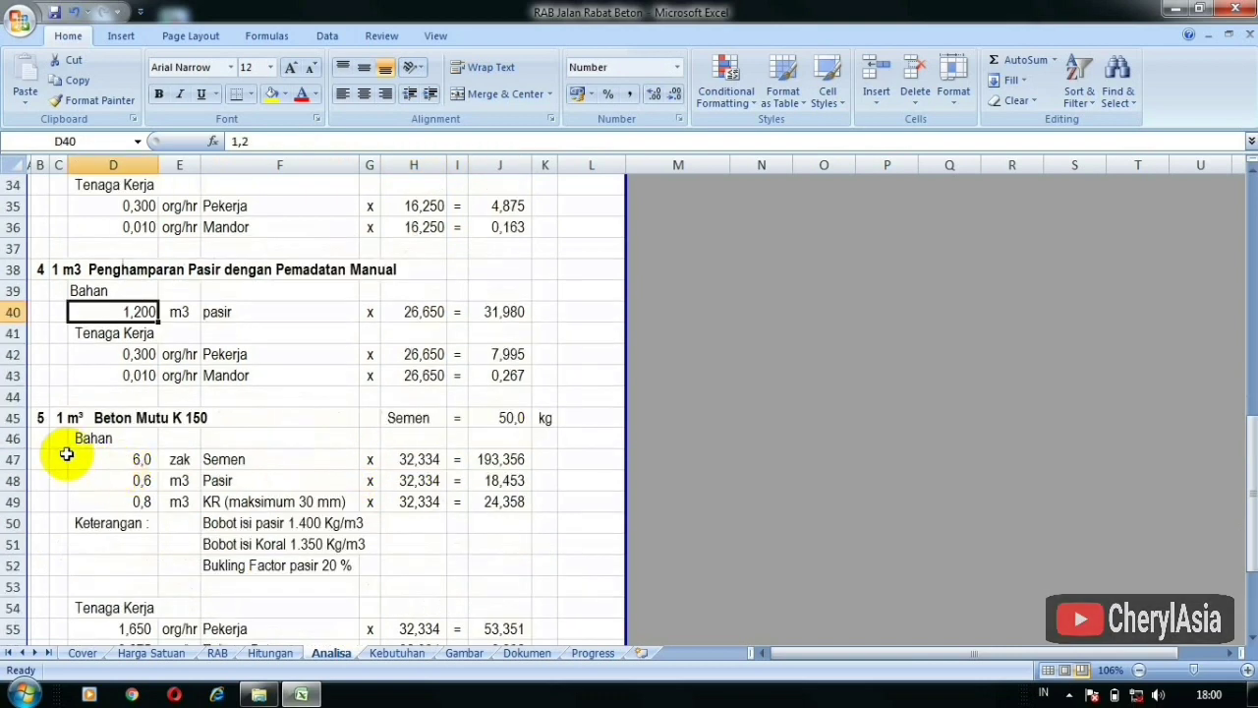
# Examine the Beton Mutu K 150 item's heading and the coefficients and unit of its Semen and Pasir rows.
pyautogui.click(142, 416)
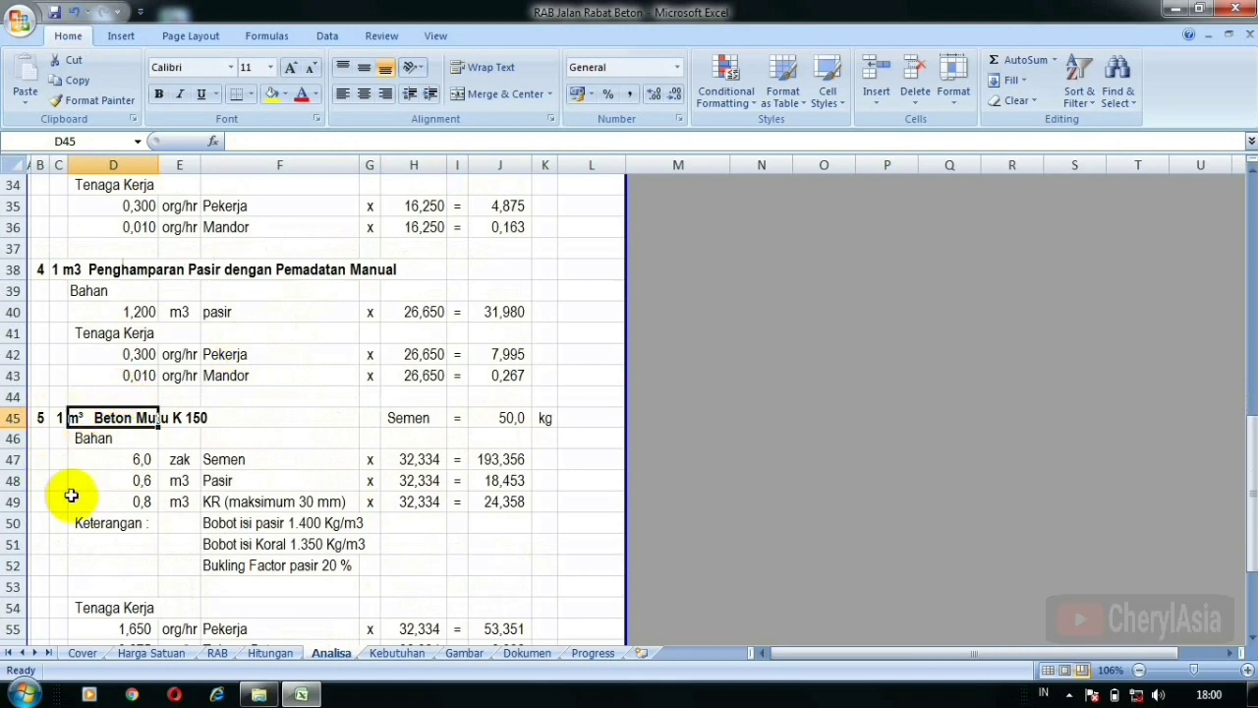
pyautogui.click(132, 456)
pyautogui.click(127, 480)
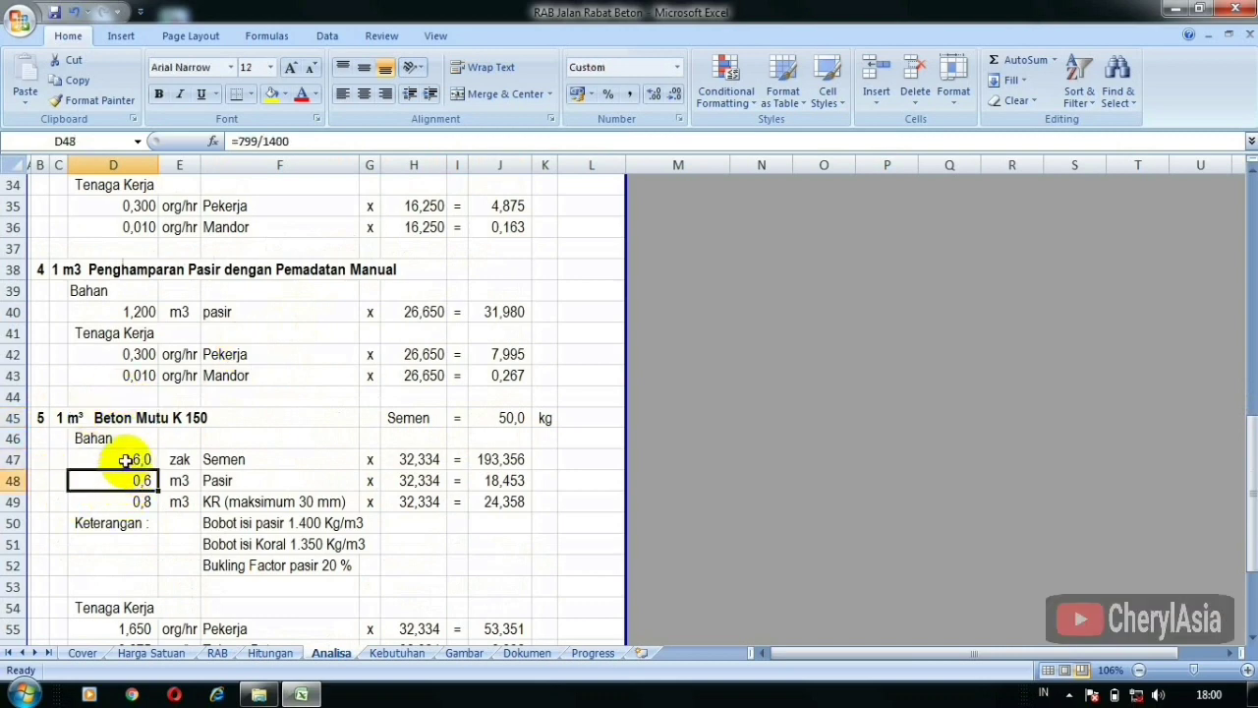
pyautogui.click(125, 459)
pyautogui.click(174, 459)
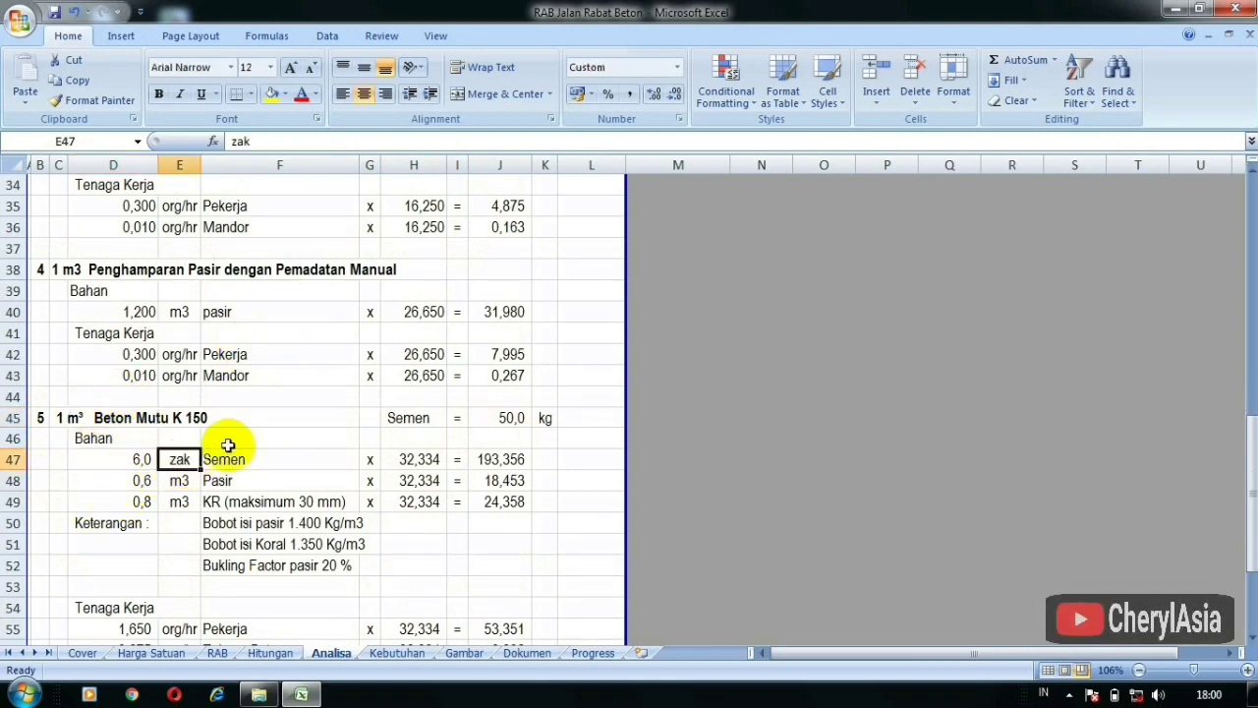
pyautogui.click(79, 418)
pyautogui.click(62, 418)
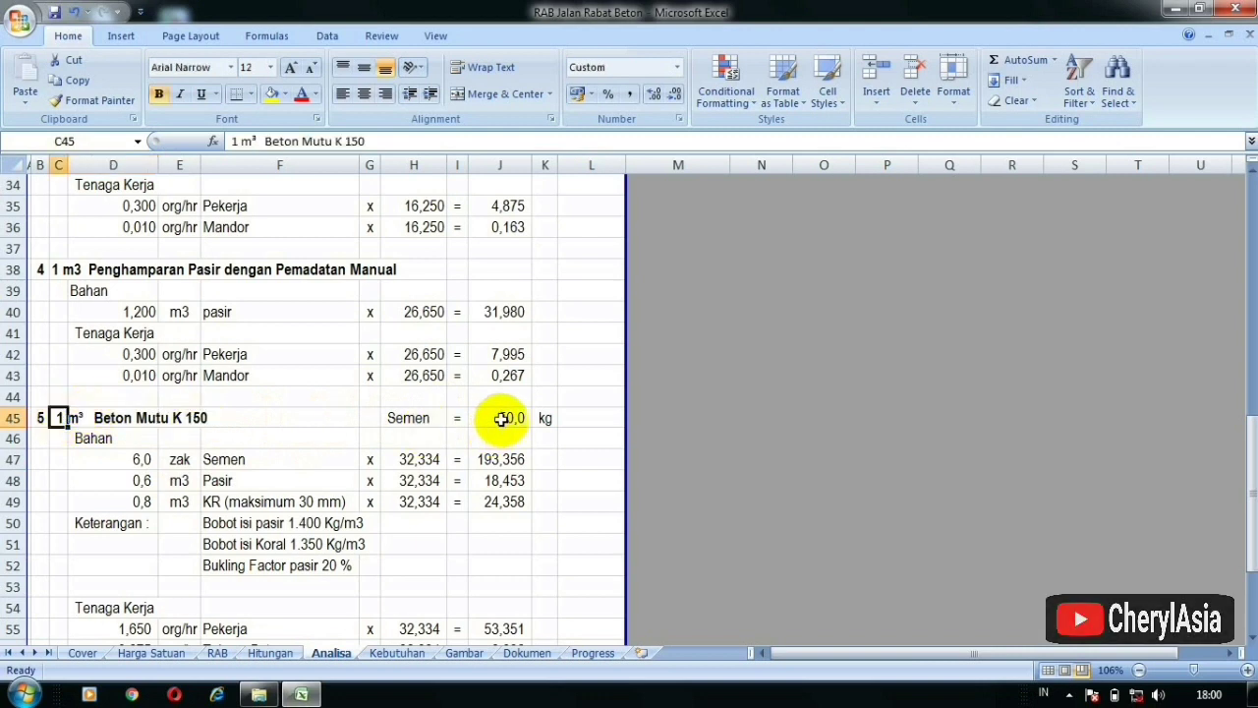
# Set the cement bag weight of the Beton Mutu K 150 item to 40 kg and check the Semen coefficient's formula.
pyautogui.click(501, 419)
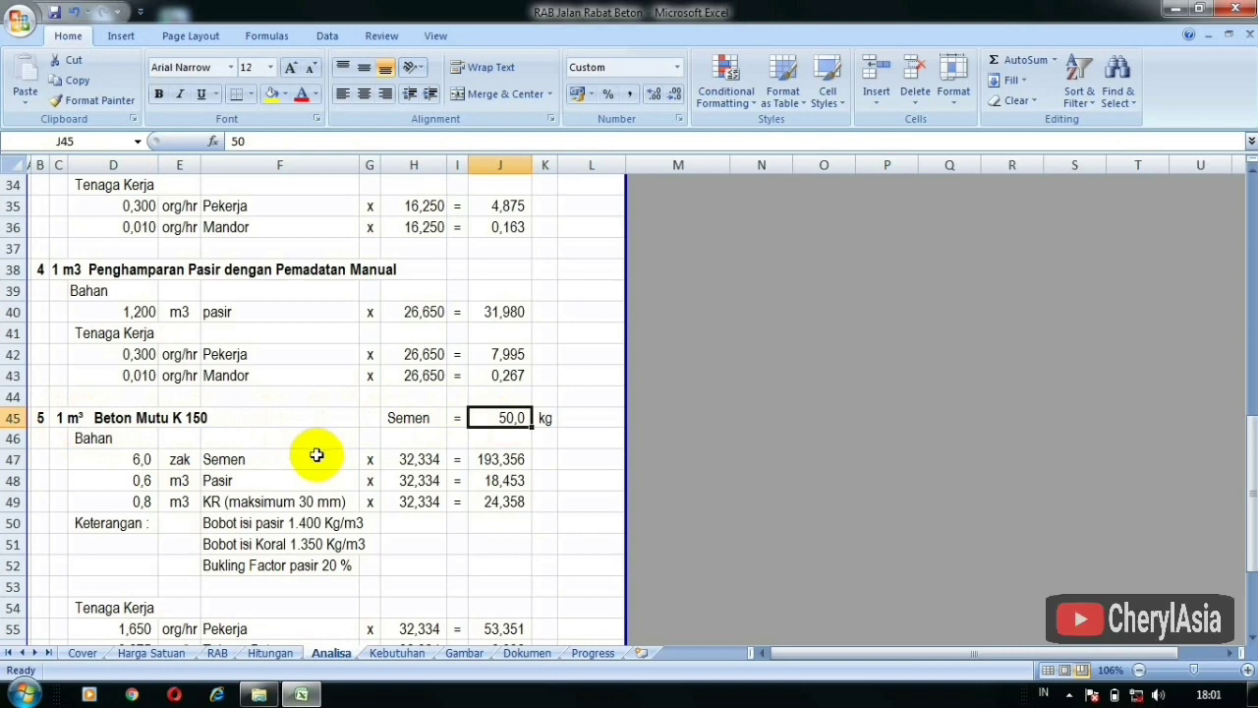
pyautogui.write('40')
pyautogui.press('Return')
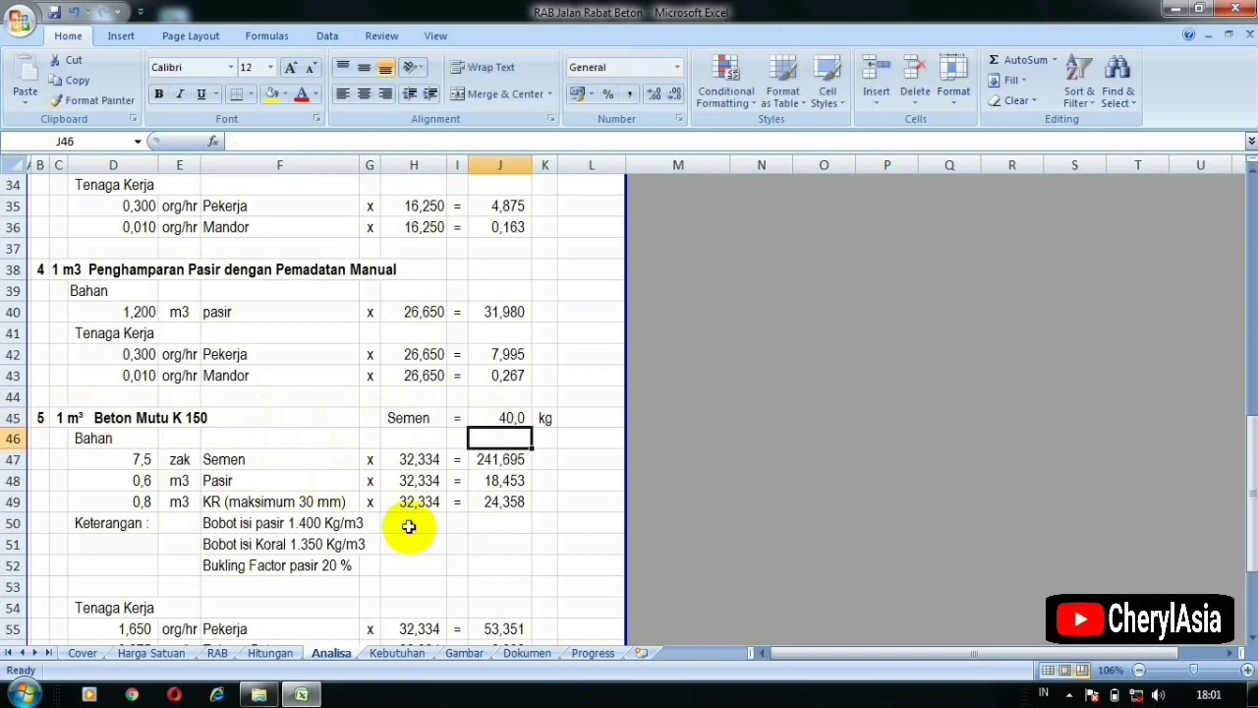
pyautogui.click(413, 481)
pyautogui.click(126, 461)
pyautogui.doubleClick(128, 460)
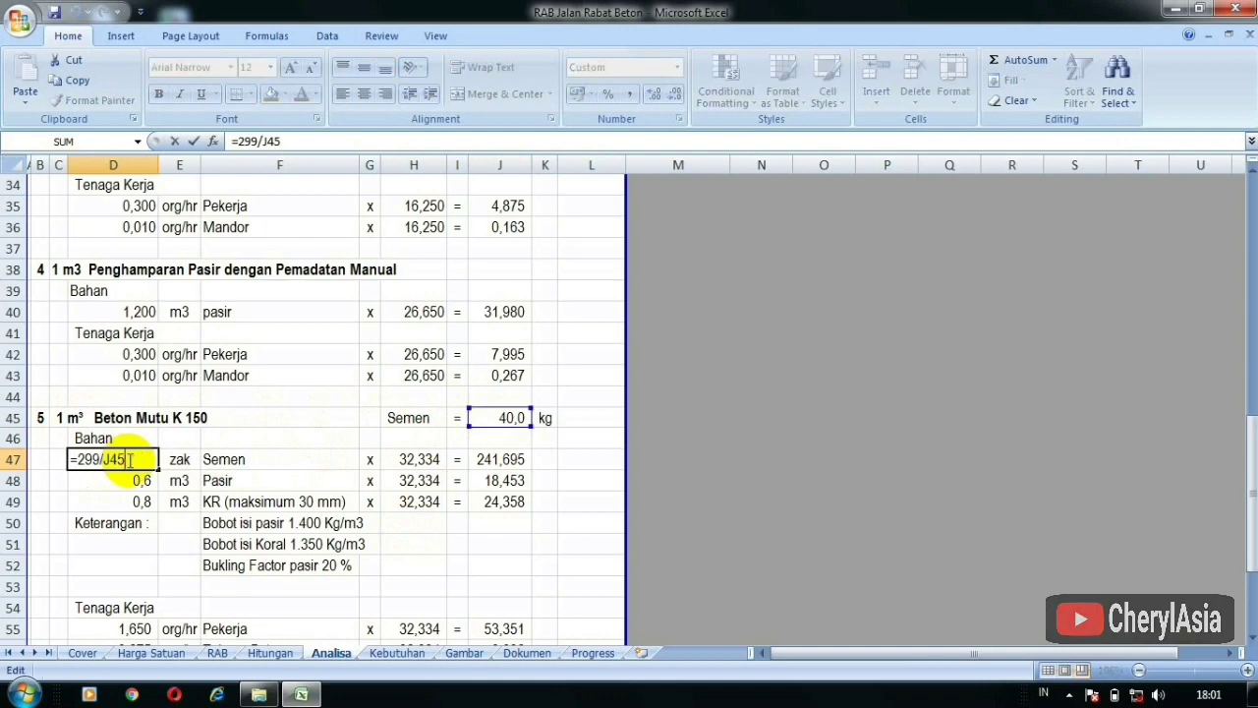
pyautogui.press('Escape')
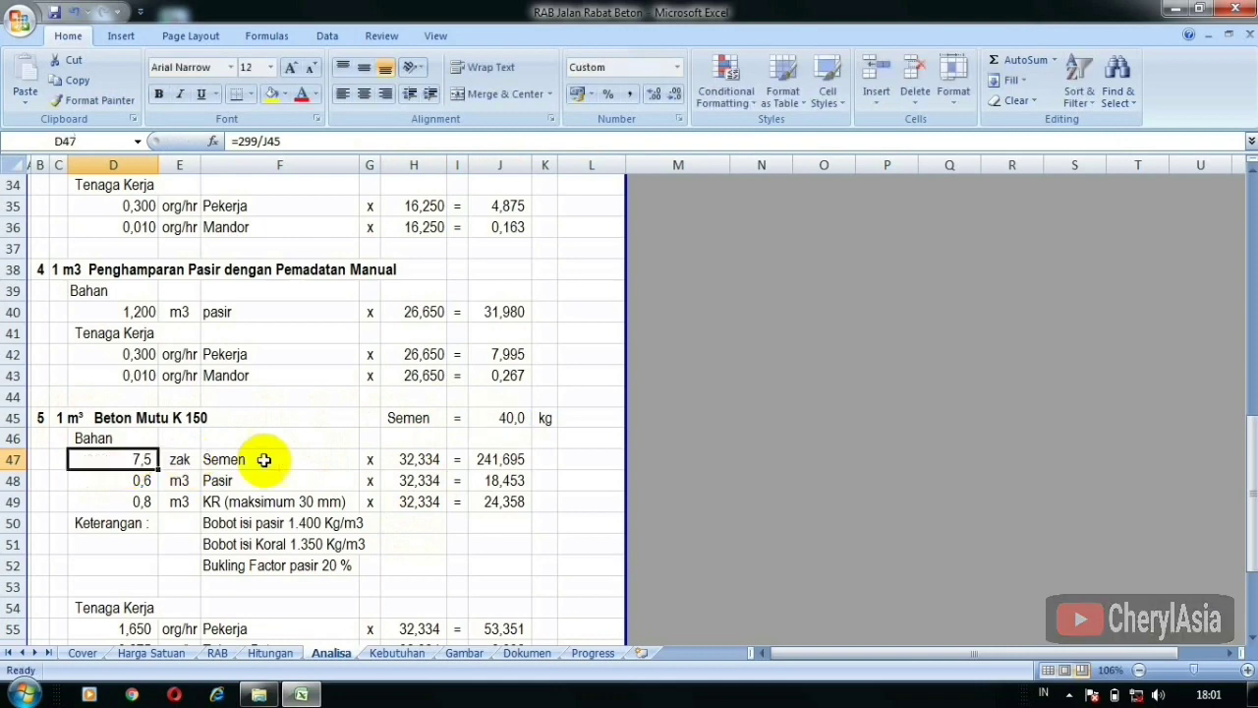
# Set the cement bag weight back to 50 kg and check the Semen coefficient.
pyautogui.click(516, 414)
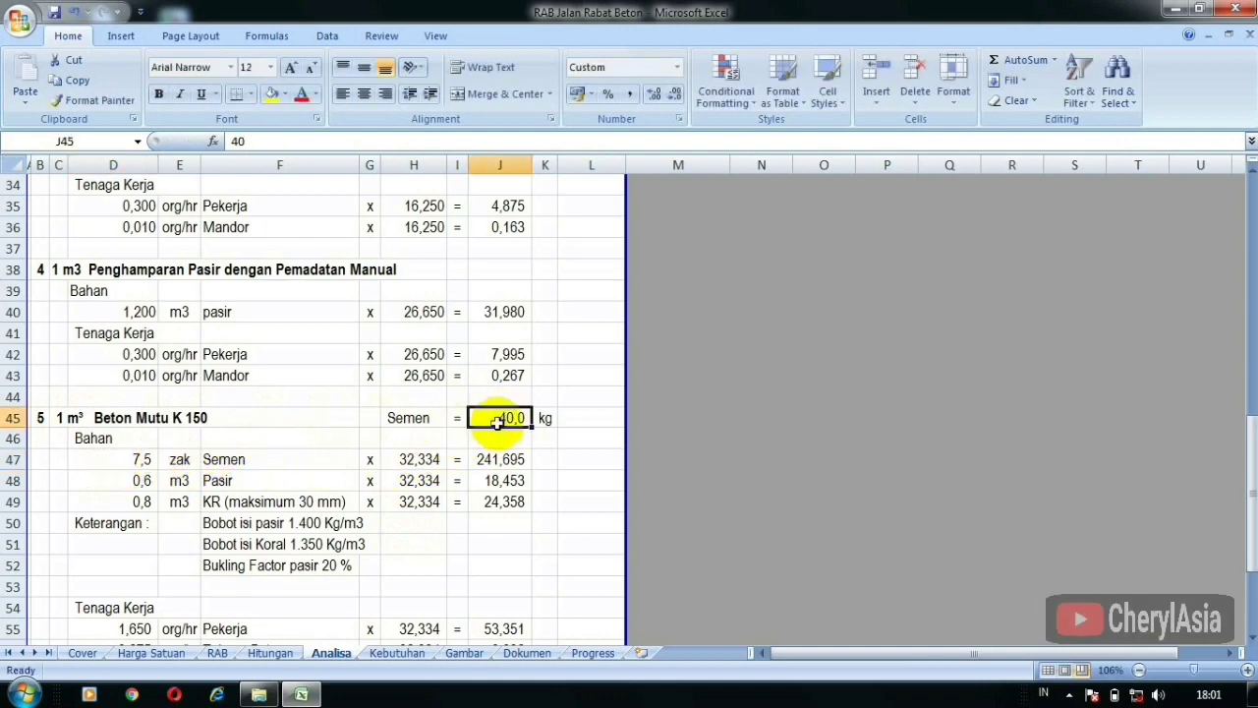
pyautogui.write('5')
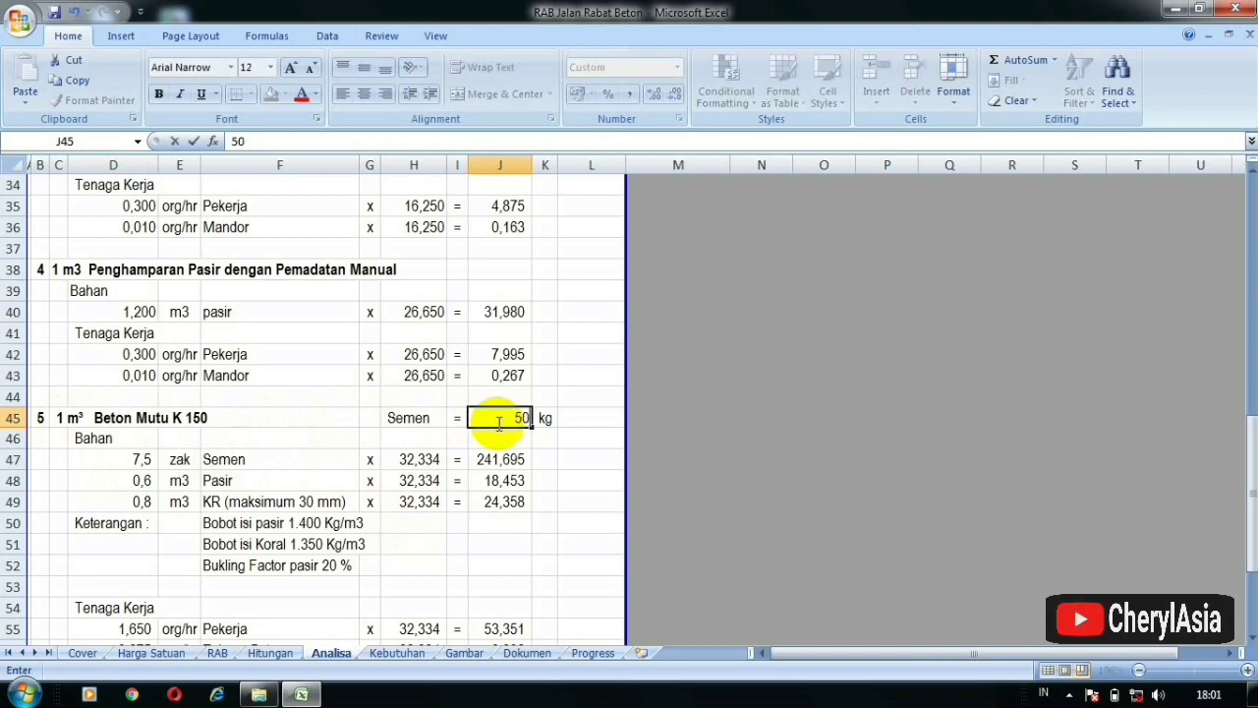
pyautogui.press('Return')
pyautogui.click(315, 500)
pyautogui.click(148, 462)
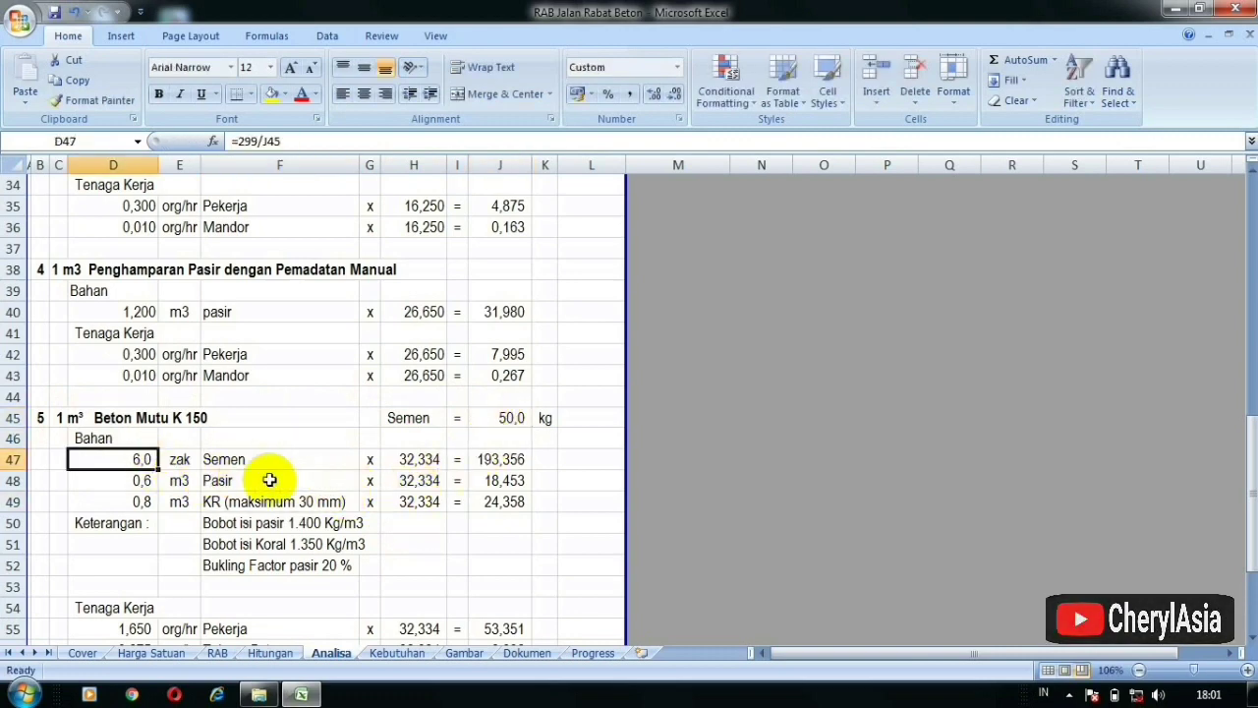
# Compare the cement bag weight on Analisa with the Semen row's price and bag-size note on the Harga Satuan sheet.
pyautogui.click(498, 418)
pyautogui.click(411, 417)
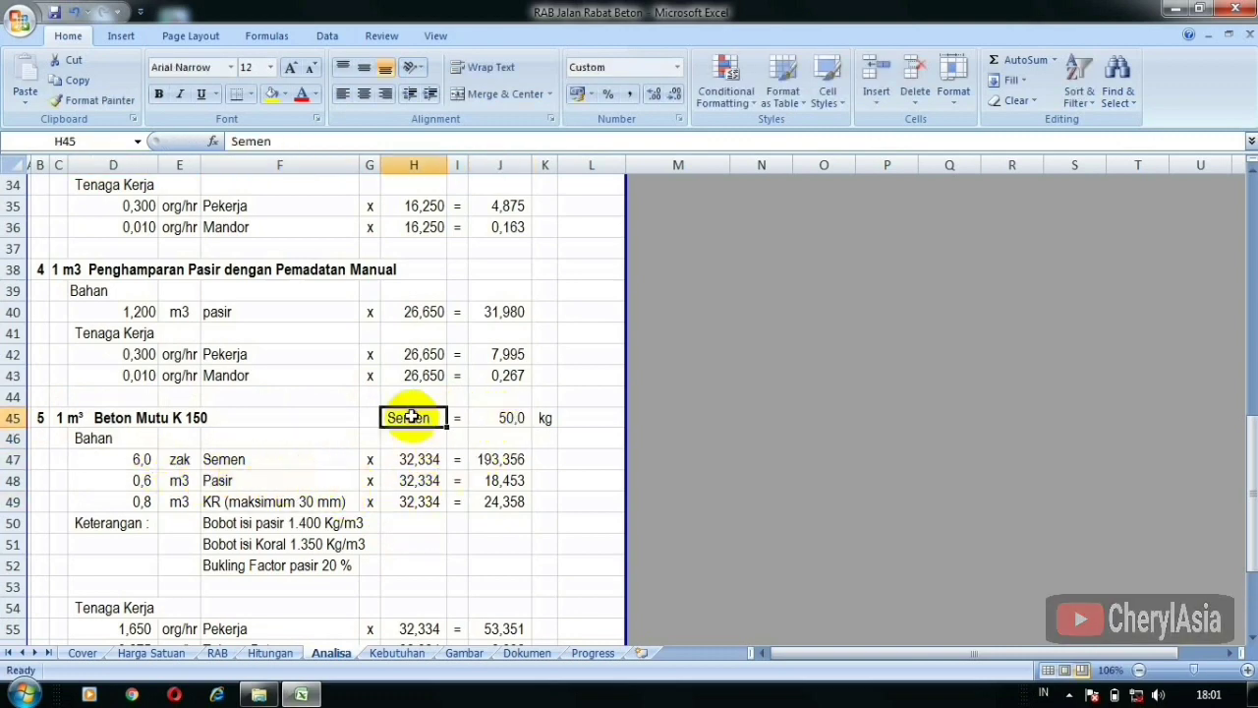
pyautogui.click(480, 417)
pyautogui.click(409, 417)
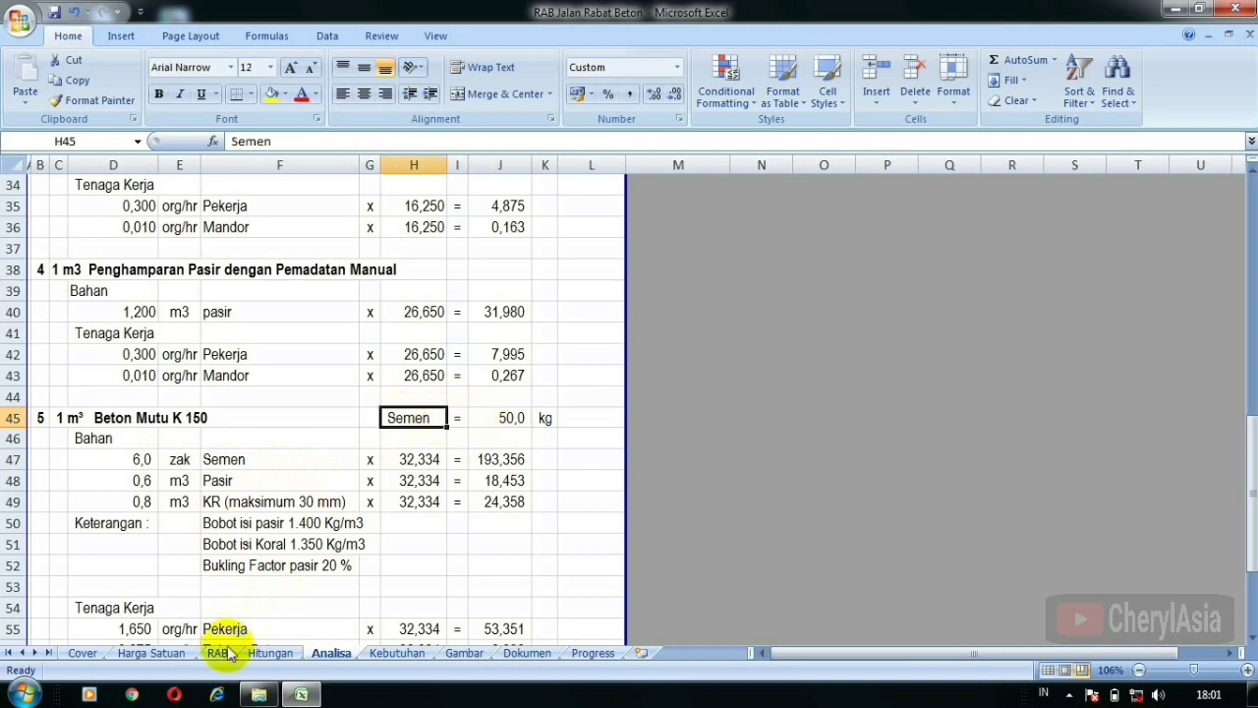
pyautogui.click(174, 653)
pyautogui.scroll(7, 286, 528)
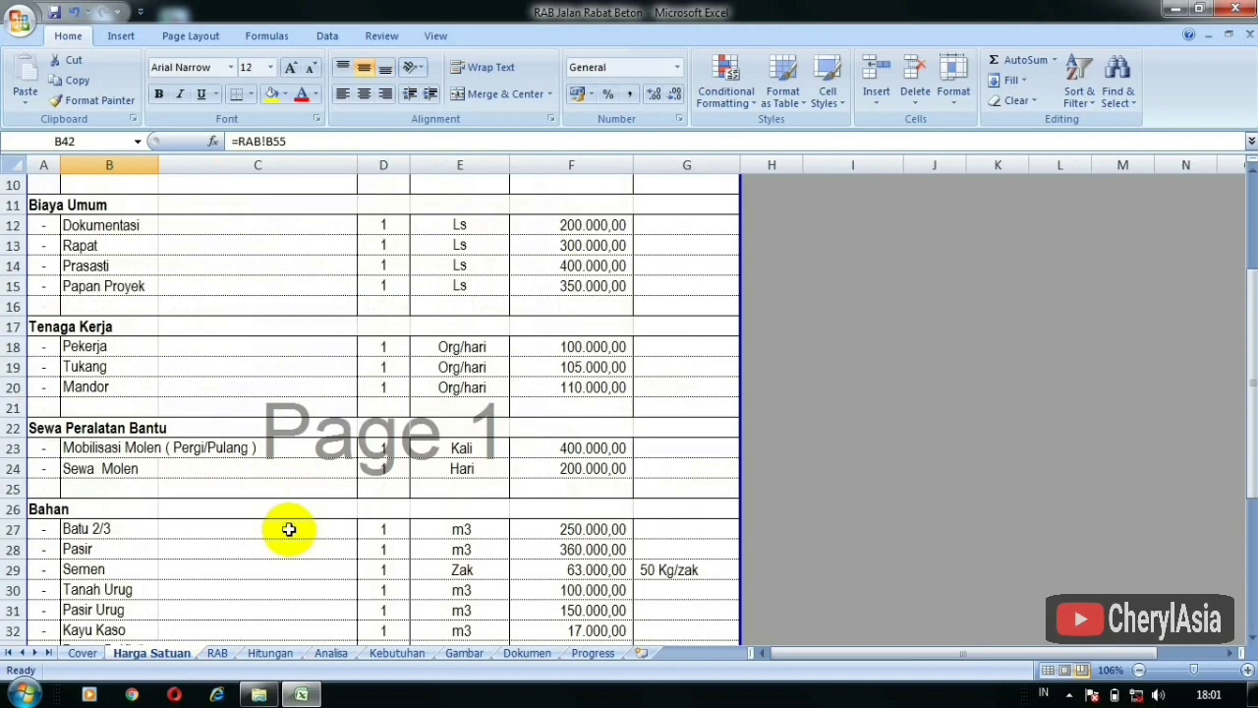
pyautogui.scroll(-1, 288, 529)
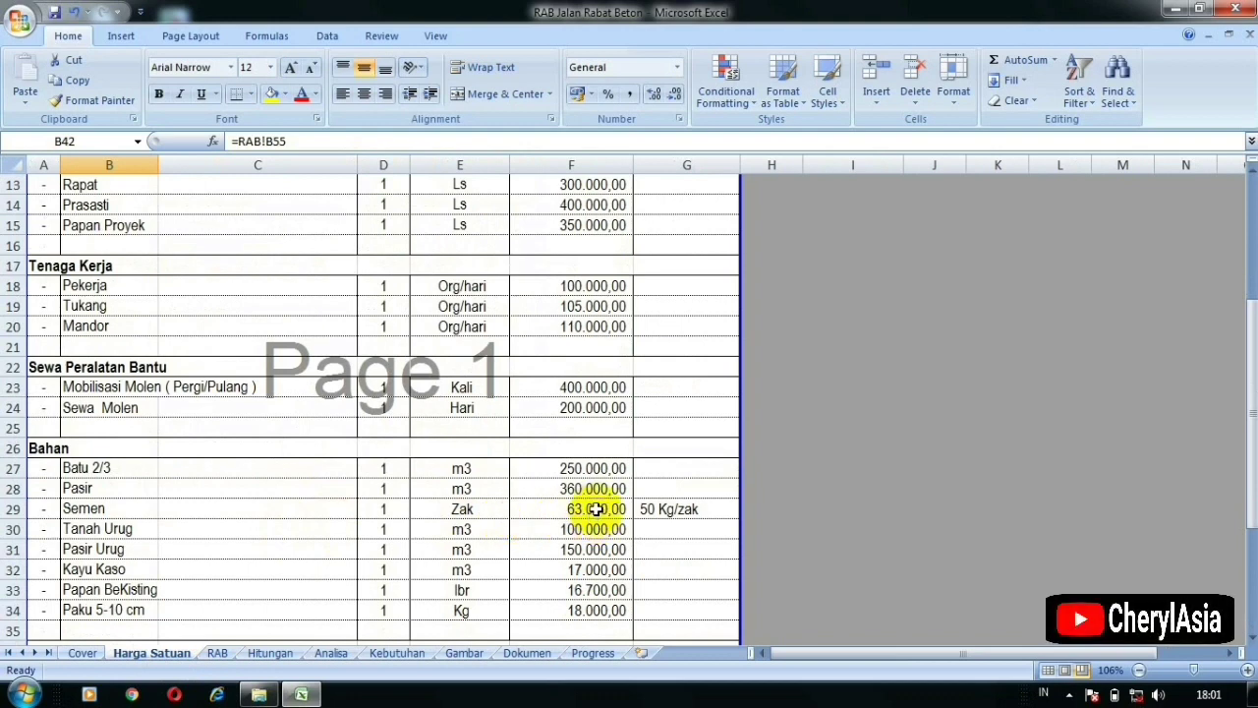
pyautogui.click(522, 509)
pyautogui.click(661, 505)
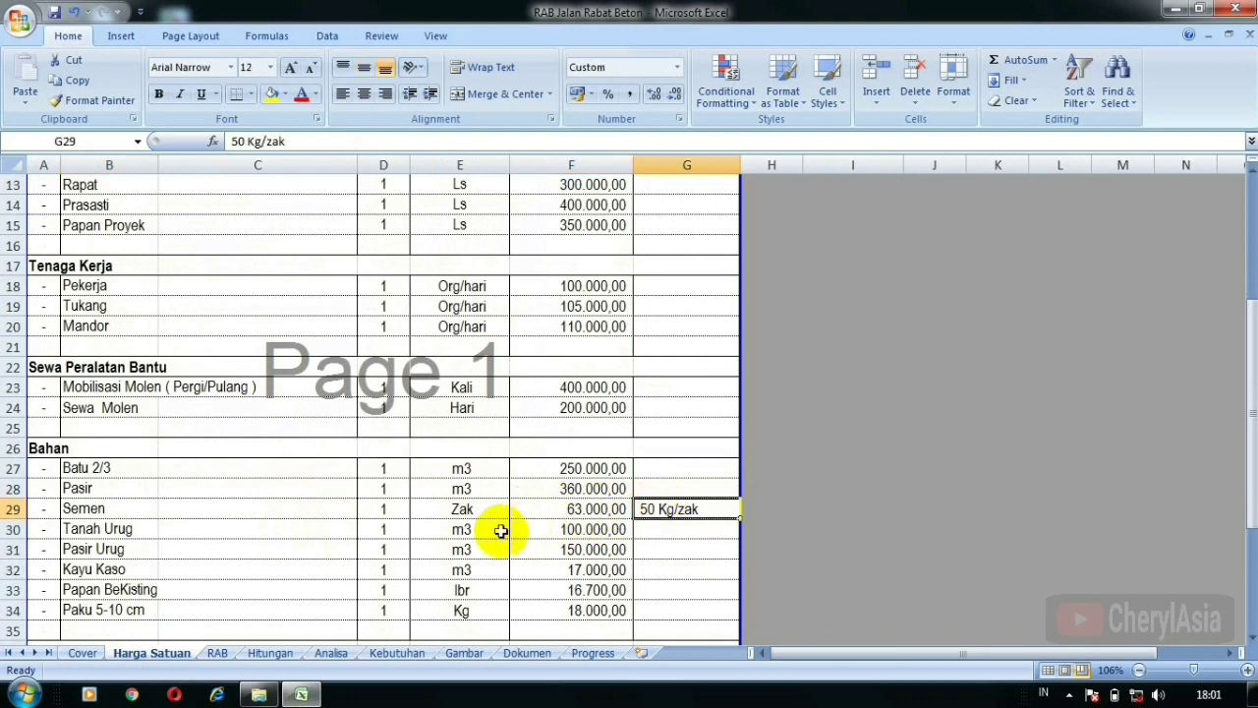
# Examine the Beton Mutu K 150 item's Bahan and Tenaga Kerja rows on Analisa, checking coefficients, the linked volume and the product formulas.
pyautogui.click(332, 653)
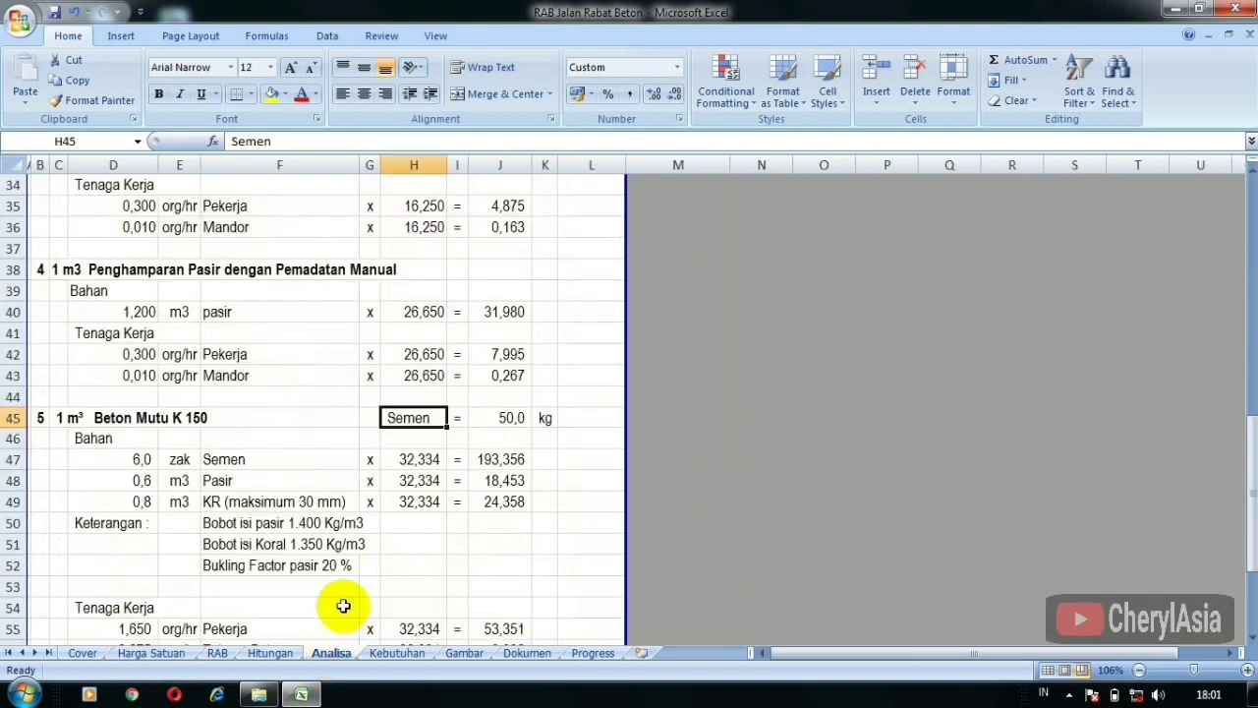
pyautogui.click(176, 504)
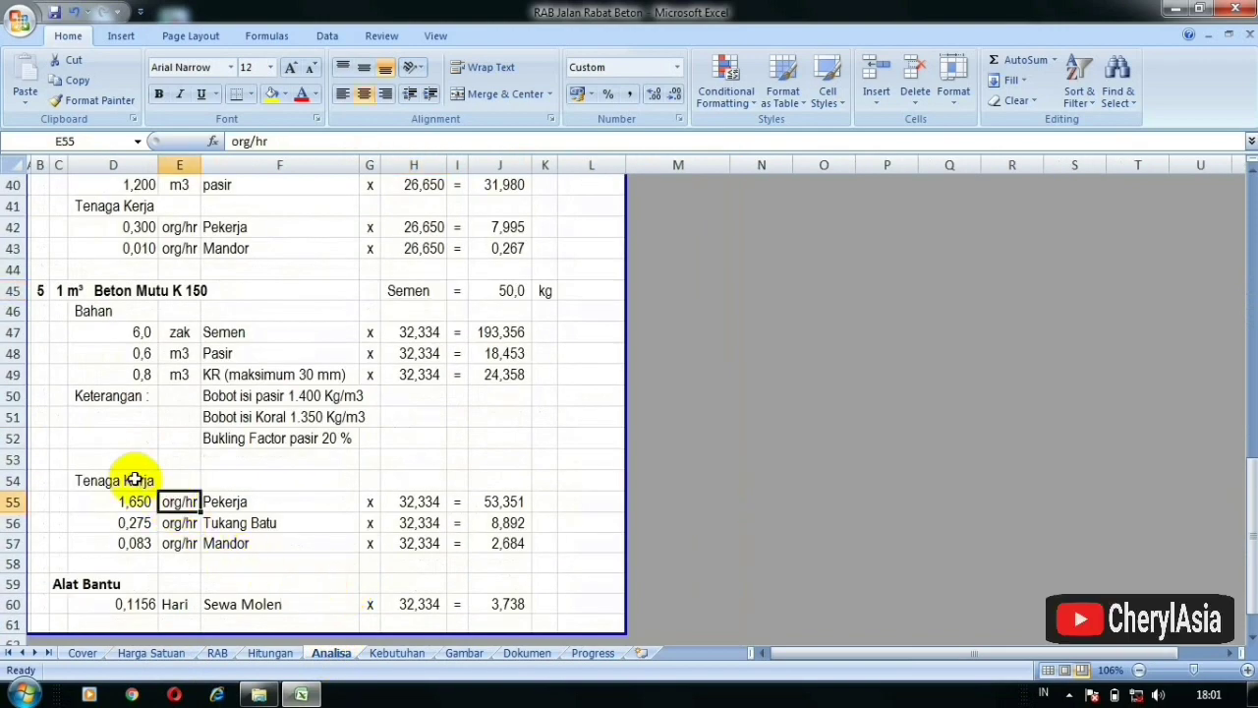
pyautogui.click(178, 374)
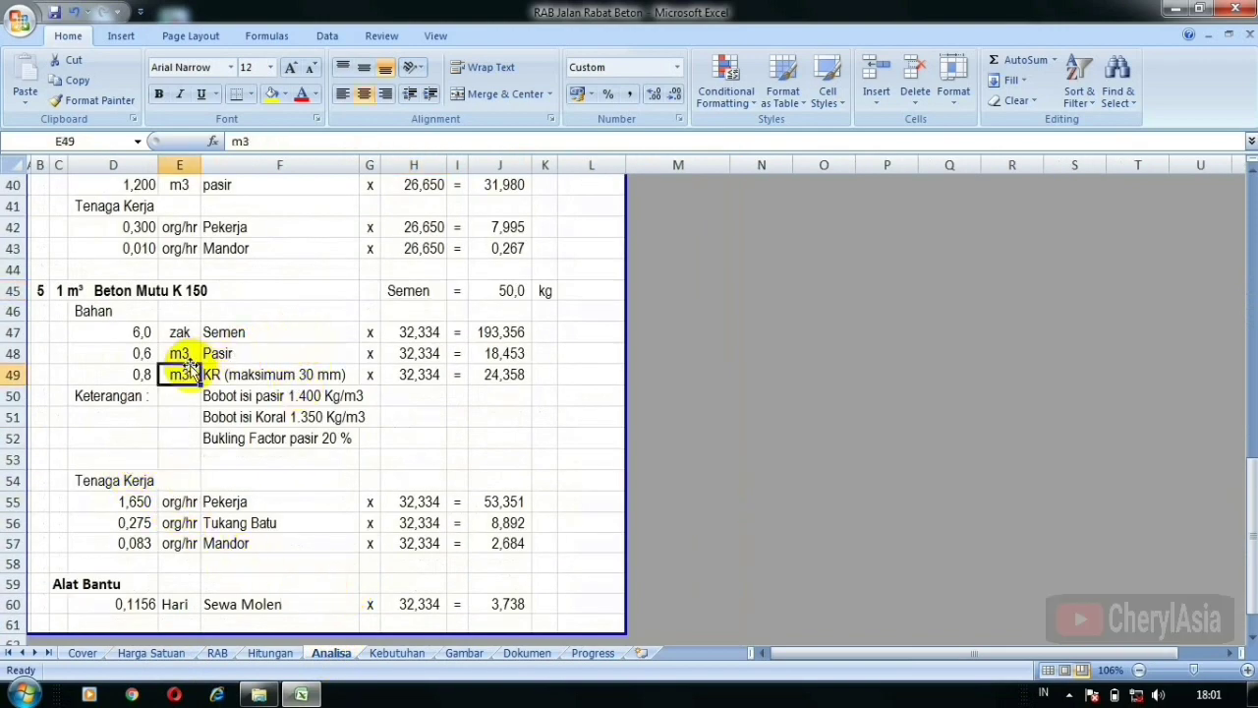
pyautogui.click(98, 481)
pyautogui.click(305, 525)
pyautogui.click(511, 503)
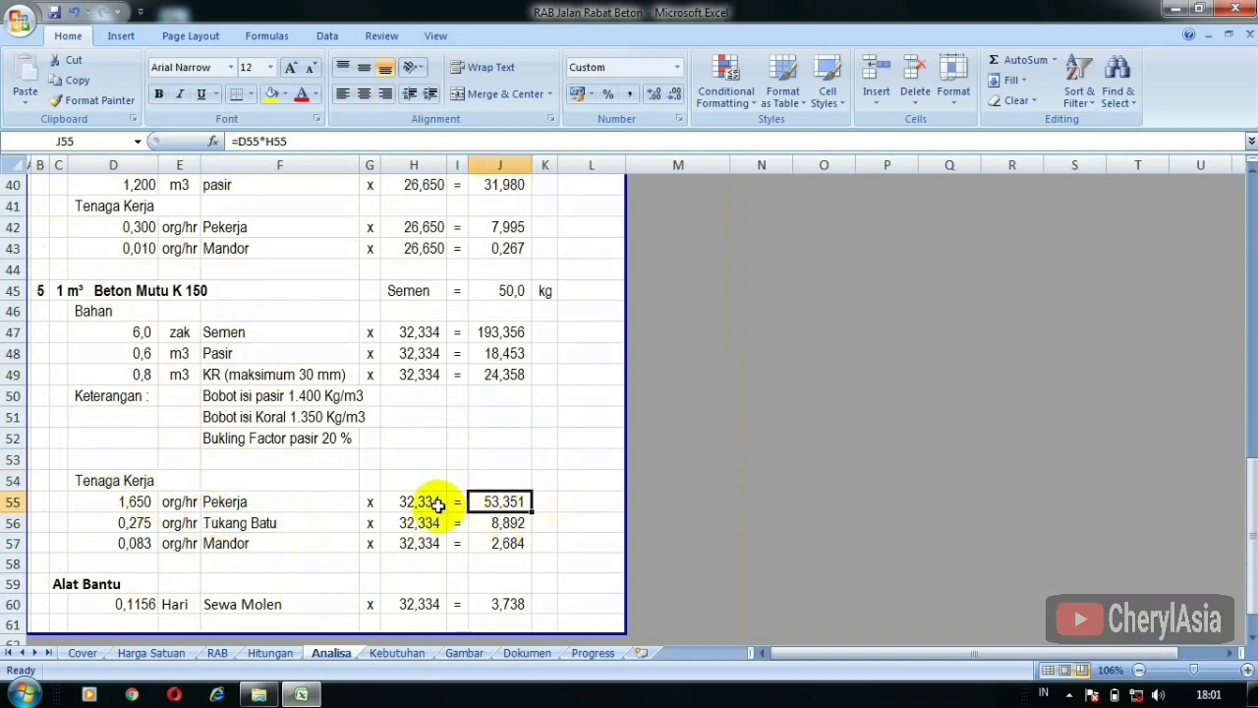
pyautogui.click(418, 503)
pyautogui.click(410, 336)
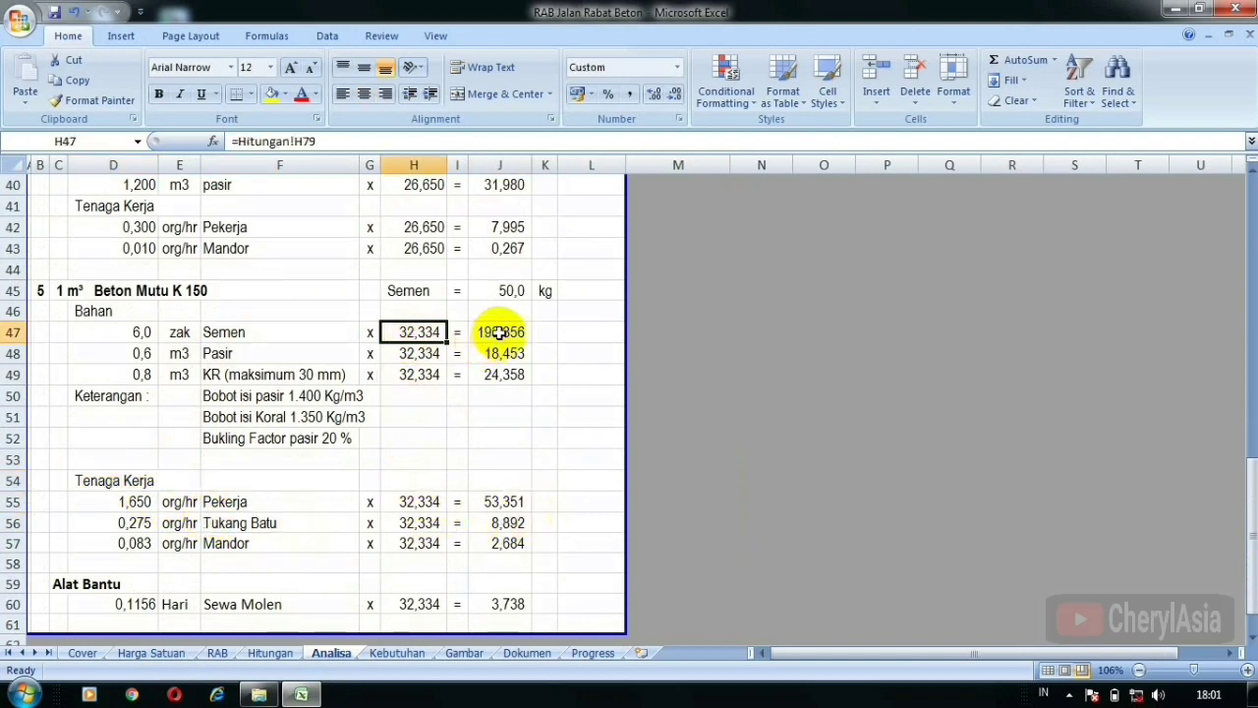
pyautogui.click(499, 333)
pyautogui.moveTo(144, 331); pyautogui.dragTo(140, 374)
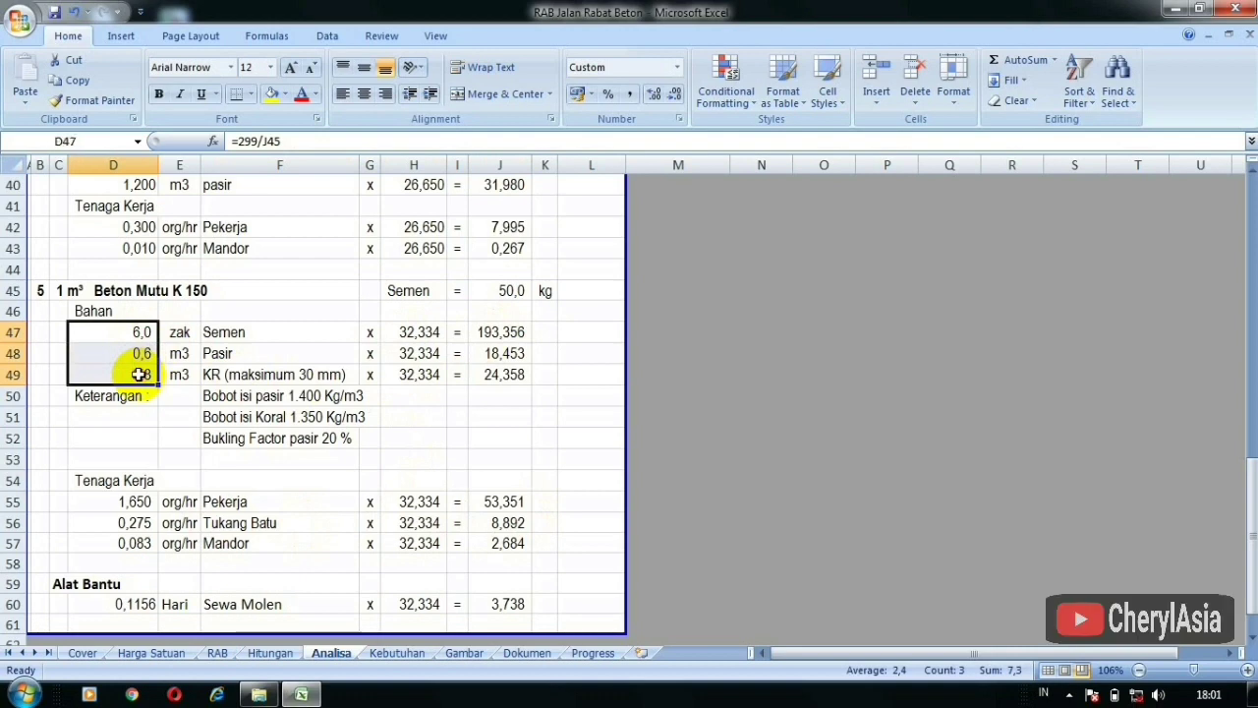
pyautogui.click(185, 525)
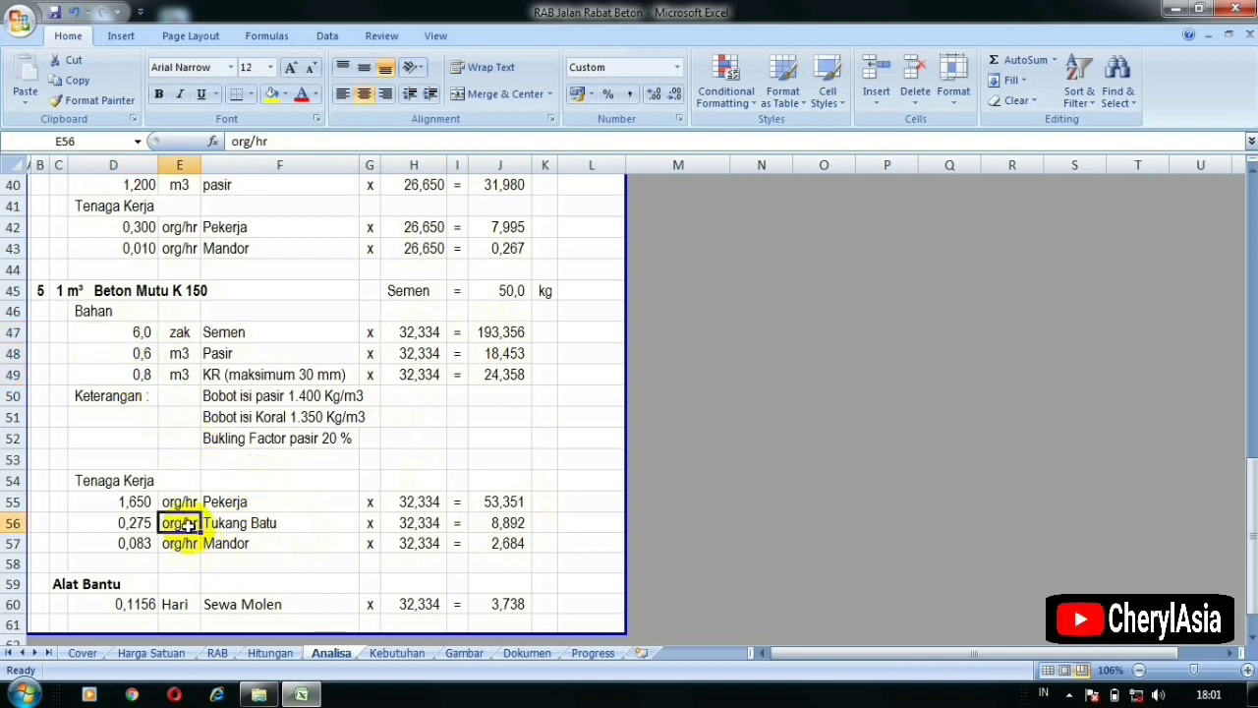
# Examine the Alat Bantu section's Sewa Molen row, checking its volume reference and product formula.
pyautogui.scroll(-2, 187, 525)
pyautogui.click(61, 457)
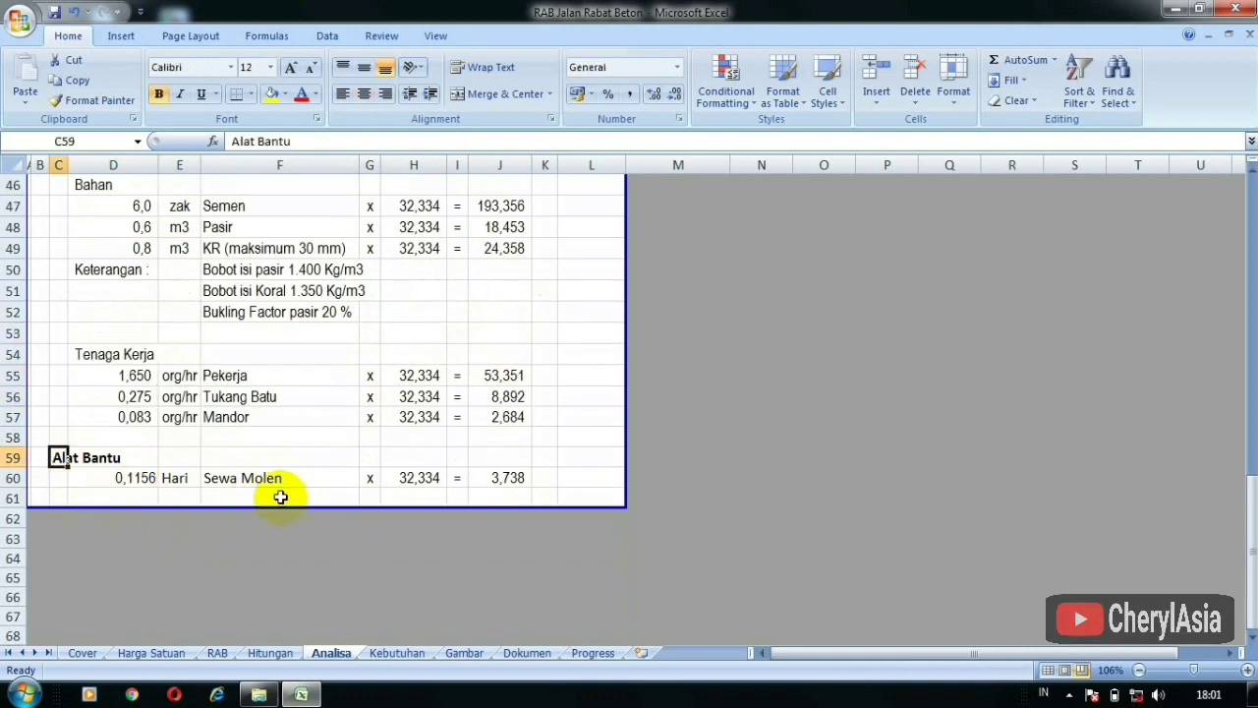
pyautogui.click(220, 484)
pyautogui.click(419, 481)
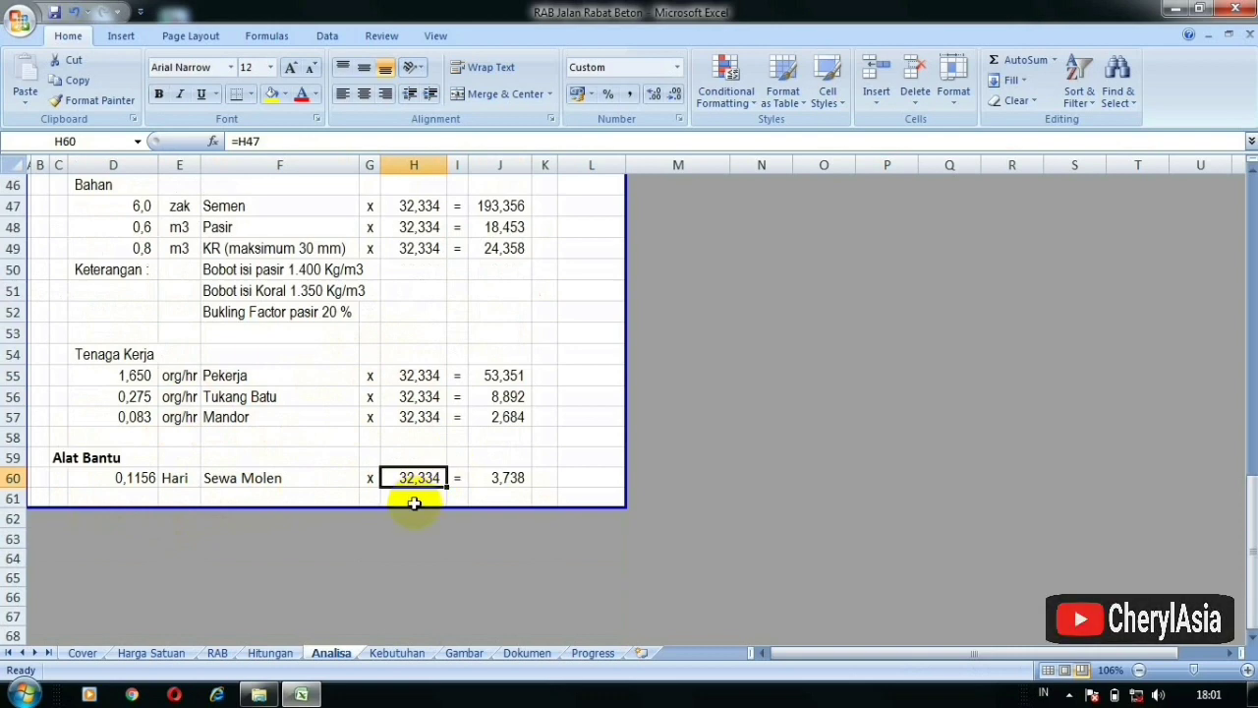
pyautogui.click(508, 478)
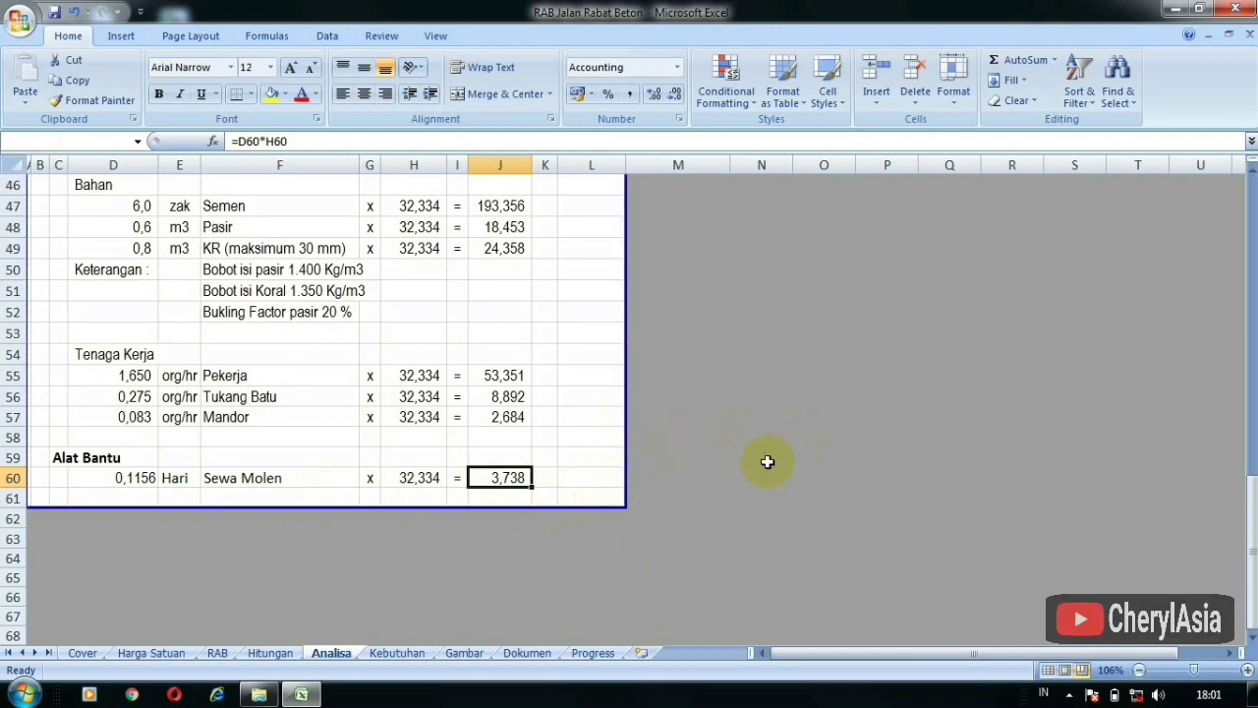
pyautogui.click(777, 442)
# On the Kebutuhan sheet, examine the Batu 2/3 row's link to Analisa and its Pembulatan rounding formula.
pyautogui.click(399, 653)
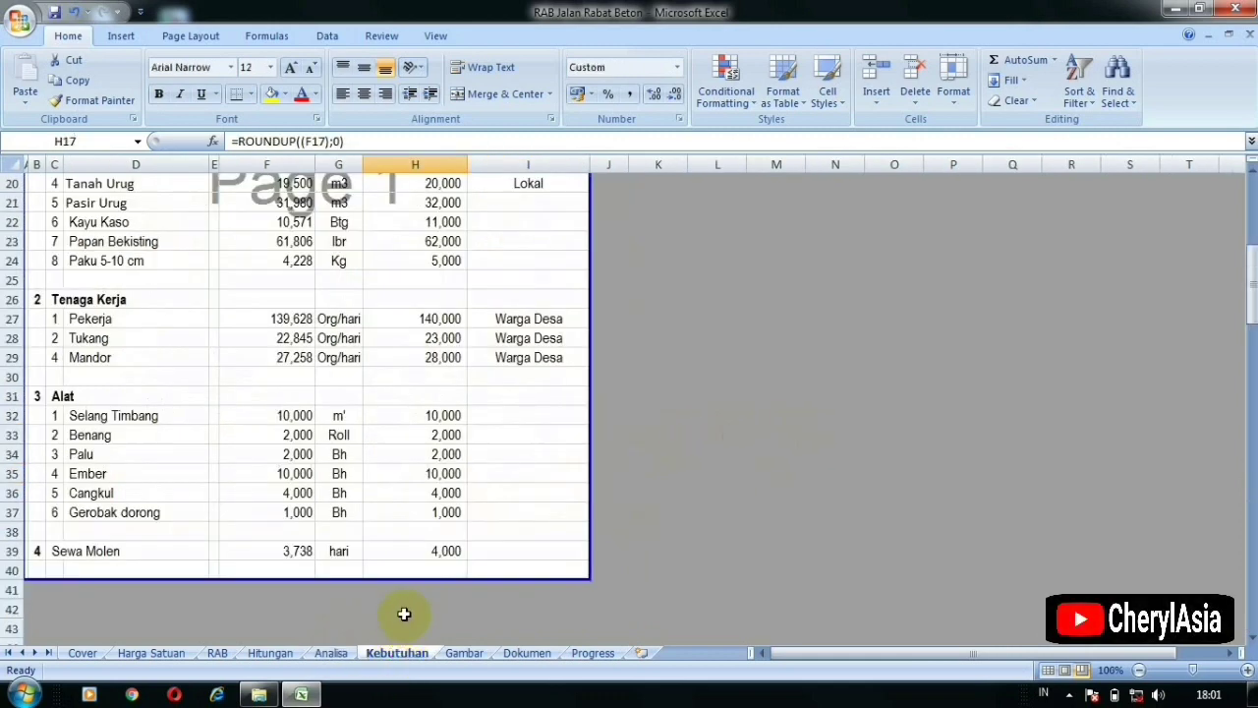
pyautogui.scroll(4, 410, 599)
pyautogui.scroll(-2, 376, 260)
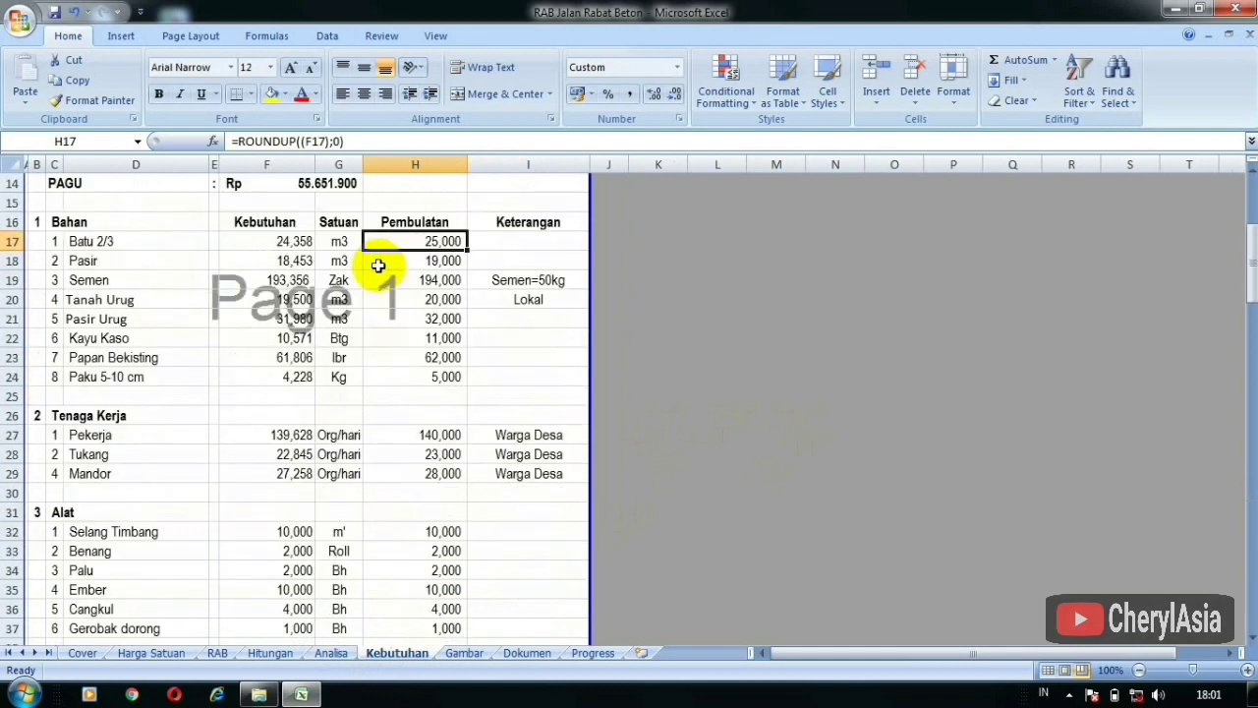
pyautogui.scroll(1, 408, 278)
pyautogui.click(276, 303)
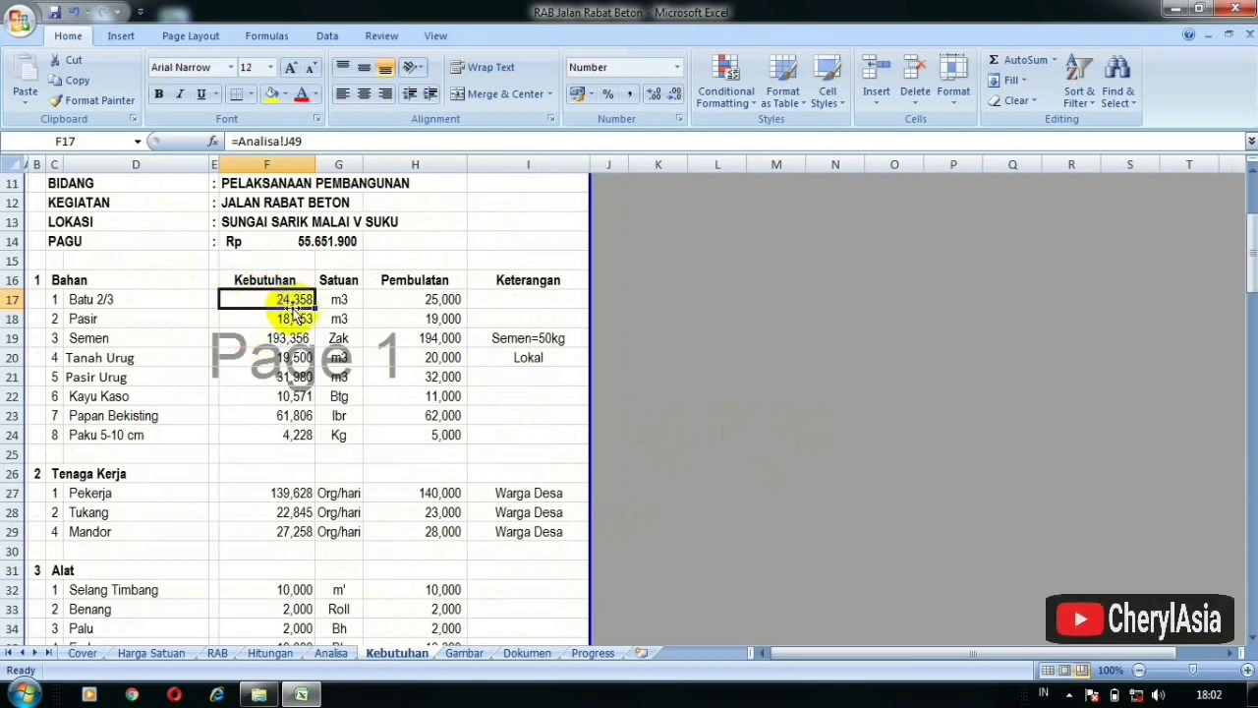
pyautogui.click(418, 299)
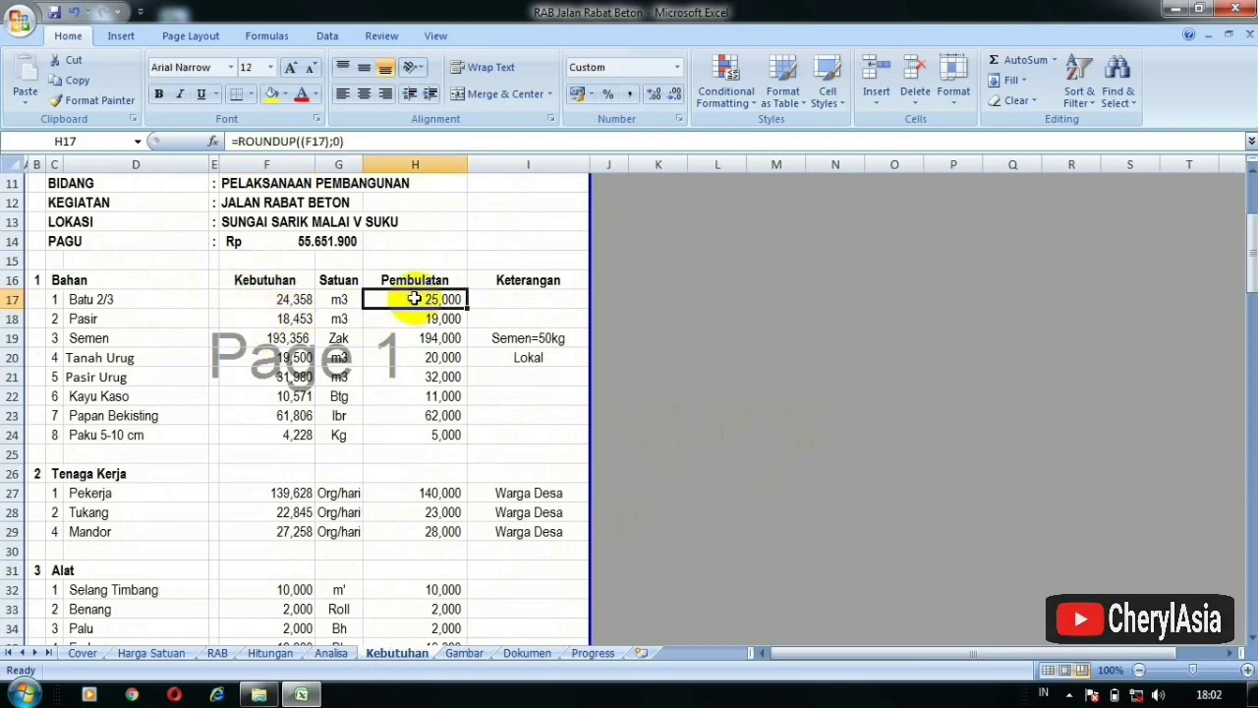
pyautogui.scroll(-2, 415, 301)
pyautogui.scroll(2, 393, 285)
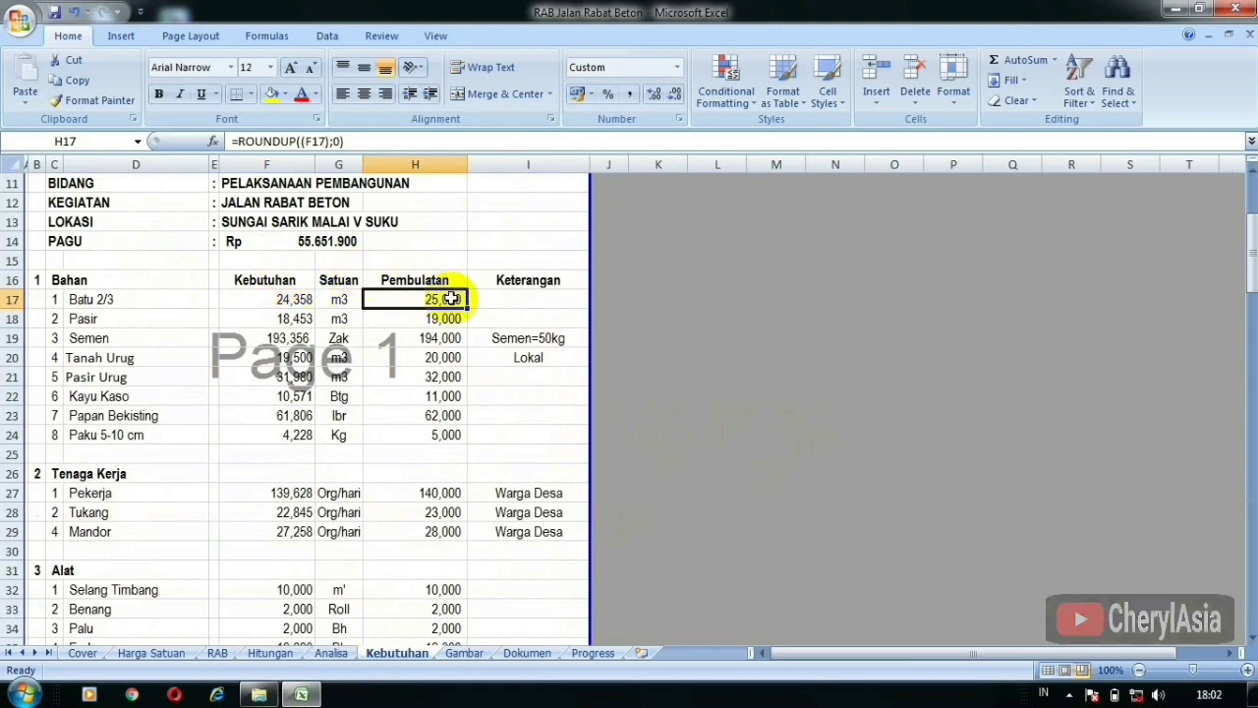
# Examine the rest of the Kebutuhan list, checking the rounded quantities for Bahan, Tenaga Kerja, Alat and Sewa Molen.
pyautogui.scroll(-1, 453, 295)
pyautogui.scroll(-3, 452, 295)
pyautogui.scroll(4, 463, 442)
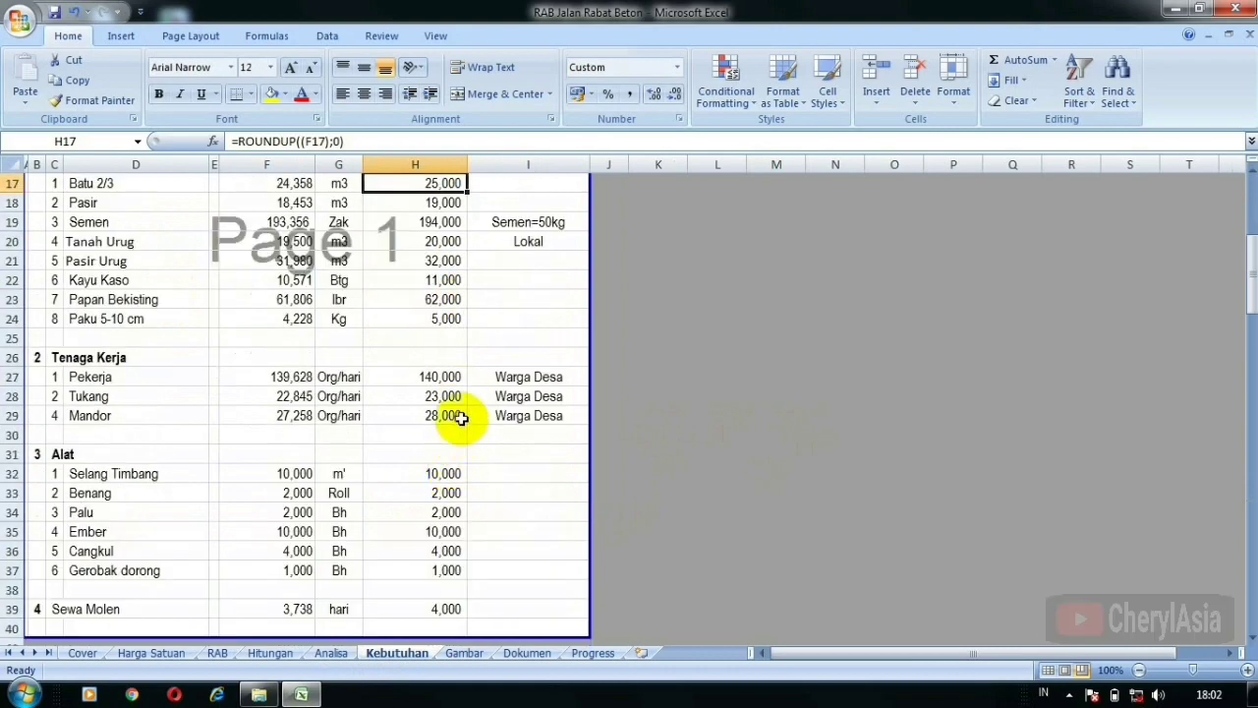
pyautogui.scroll(-5, 433, 403)
pyautogui.click(427, 432)
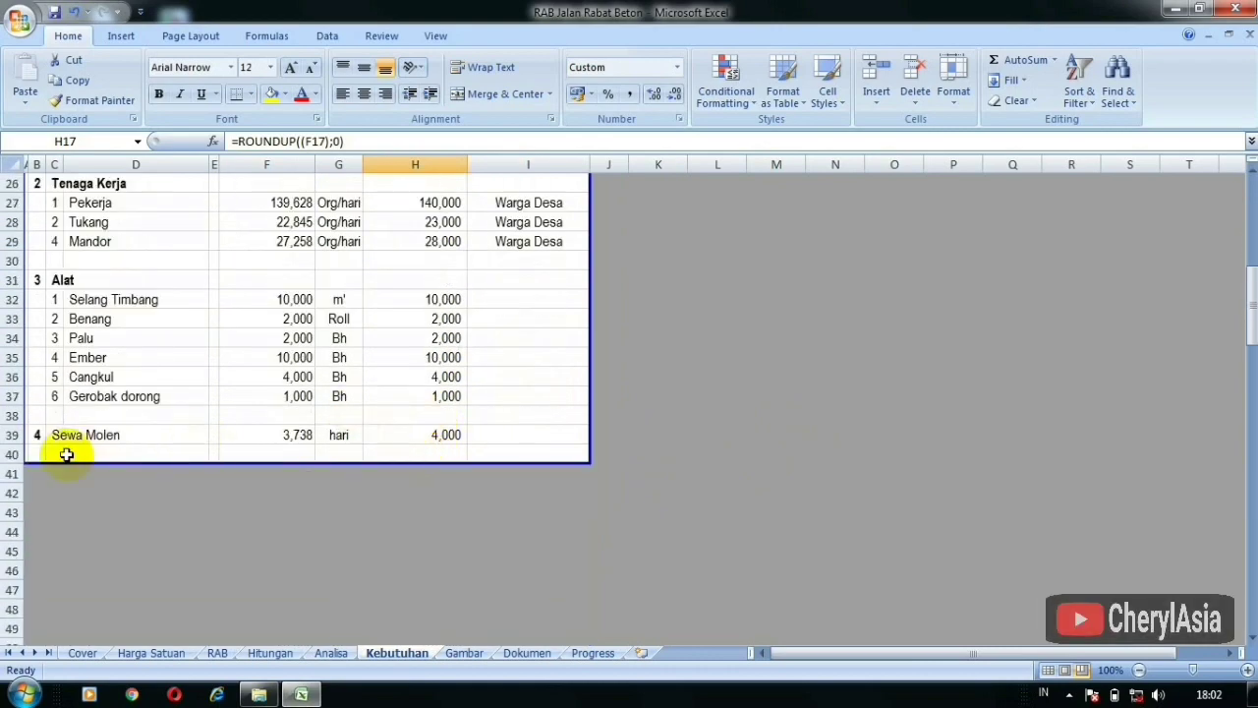
pyautogui.scroll(4, 196, 432)
pyautogui.click(405, 279)
pyautogui.click(413, 454)
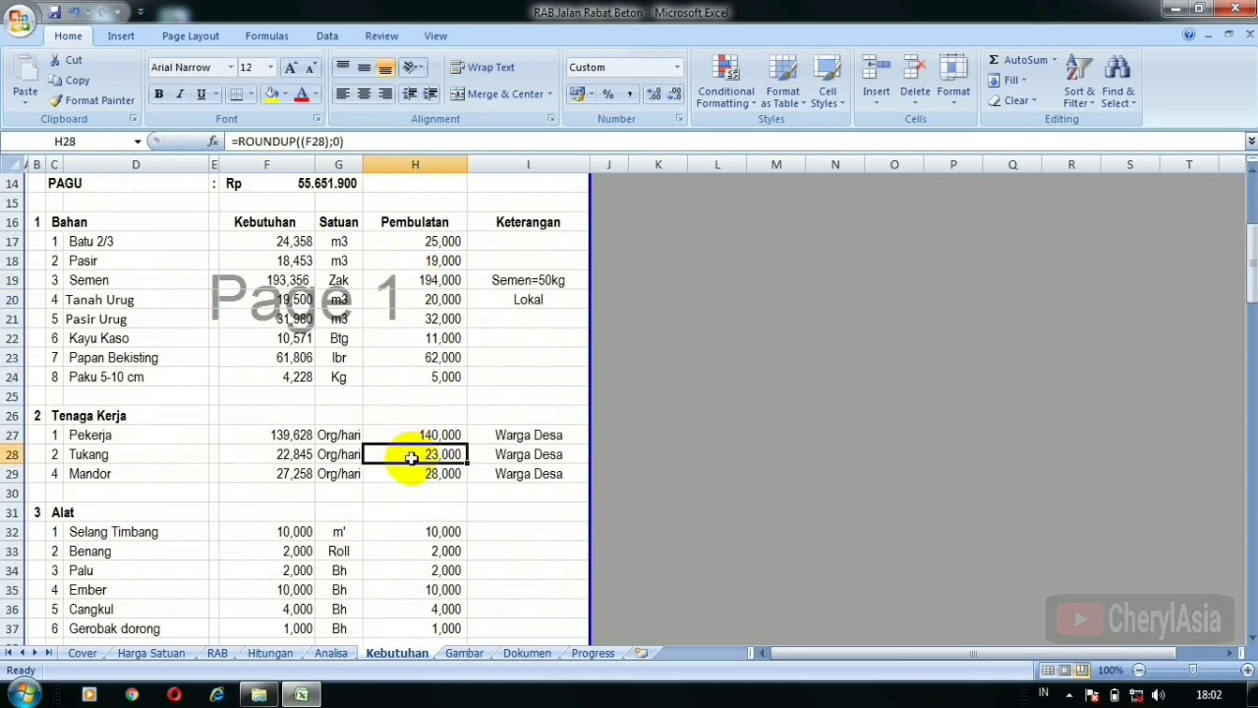
pyautogui.click(395, 551)
# On the RAB sheet, examine the KEGIATAN heading and the Biaya Umum section's Dokumentasi row, including its volume.
pyautogui.click(215, 653)
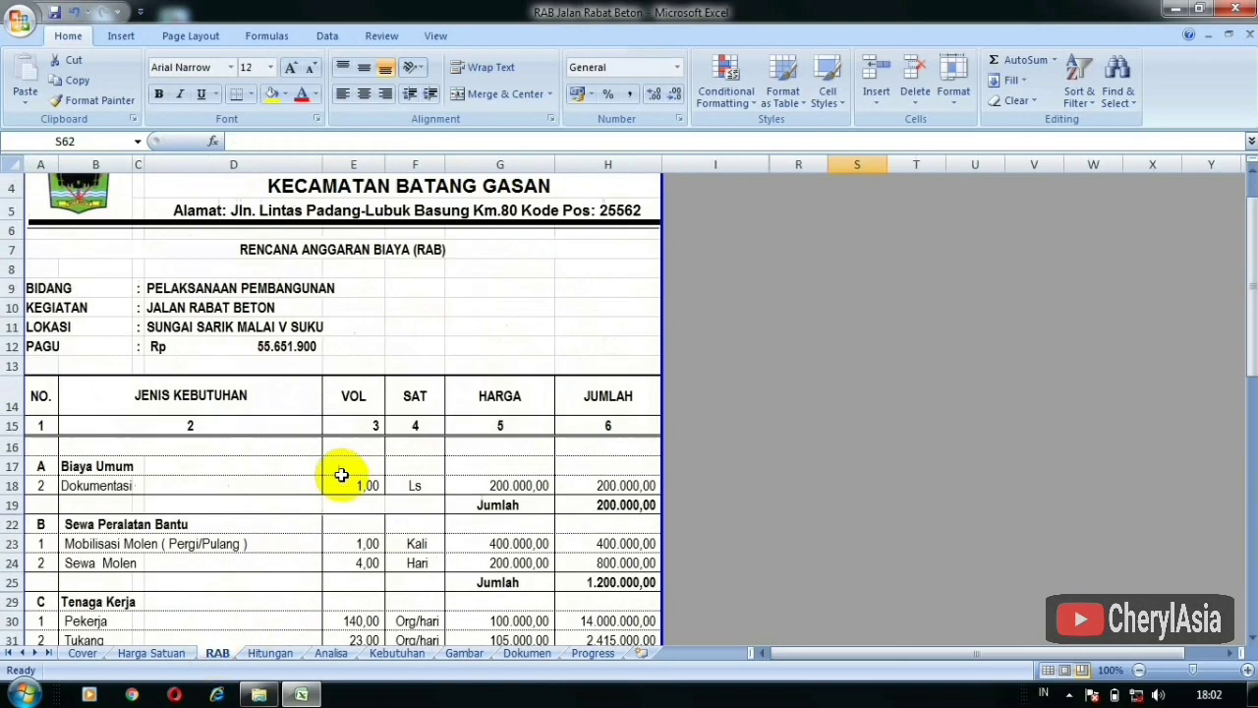
pyautogui.scroll(1, 338, 472)
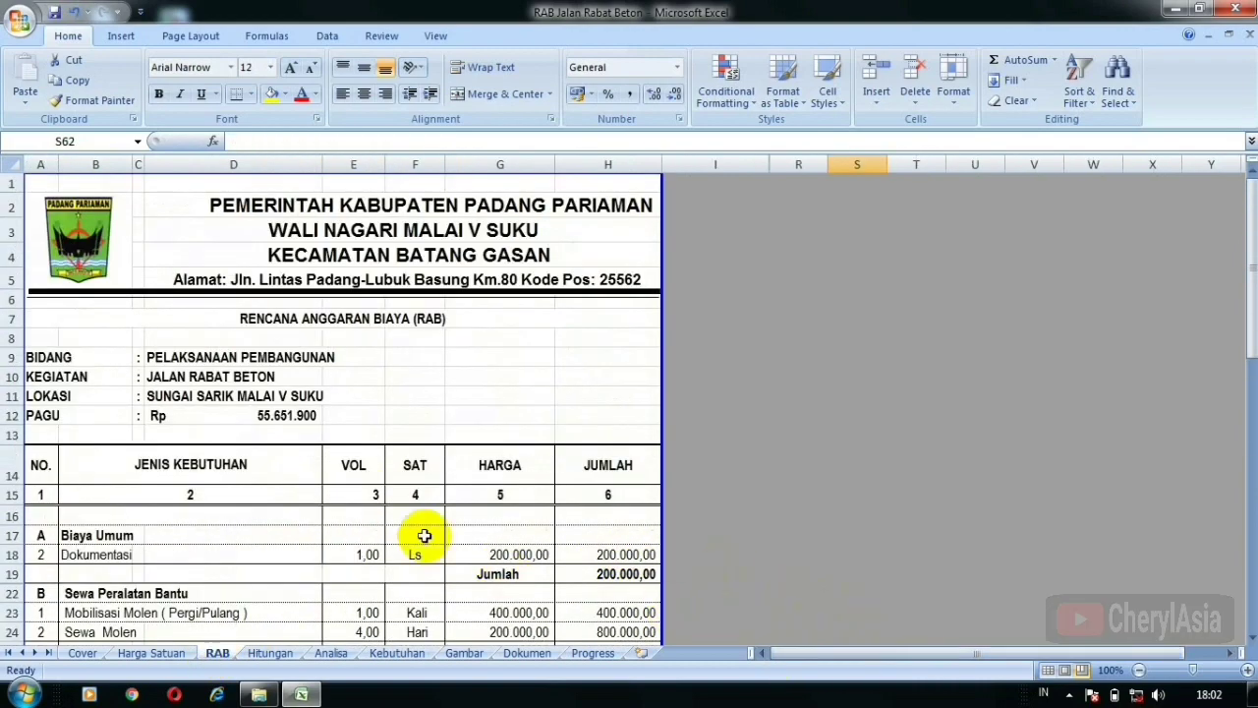
pyautogui.click(199, 380)
pyautogui.scroll(-2, 199, 407)
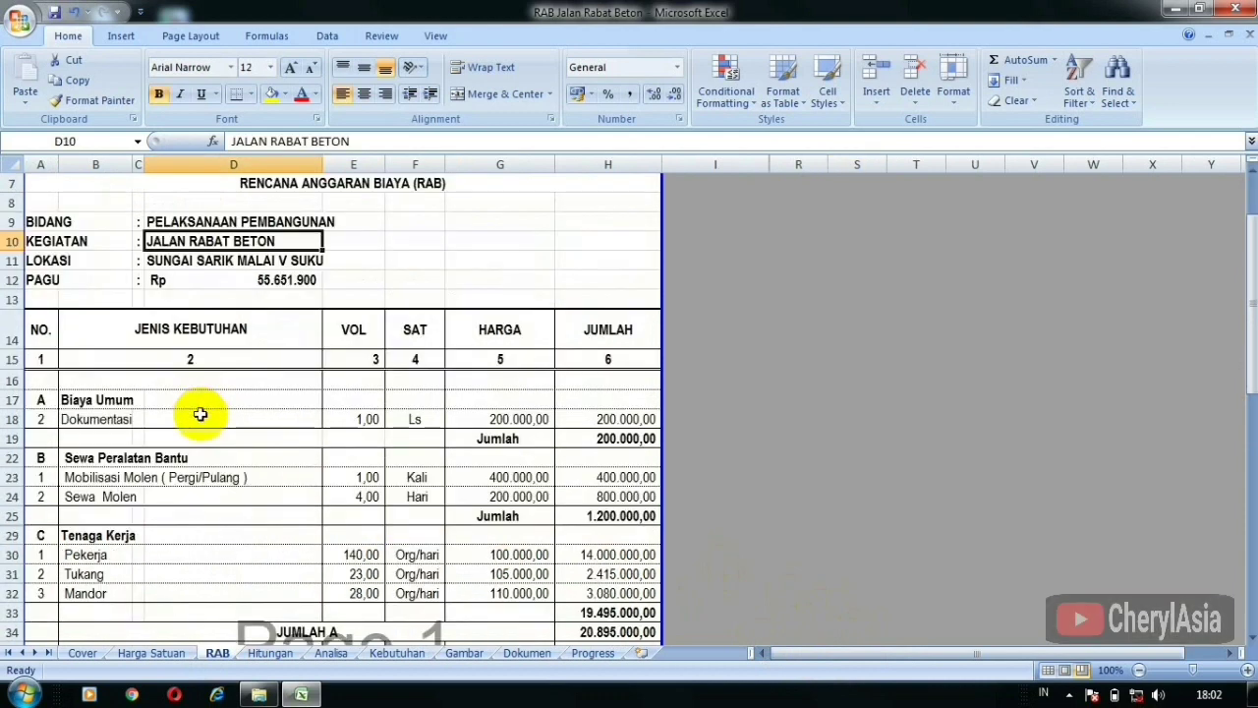
pyautogui.click(98, 418)
pyautogui.click(339, 419)
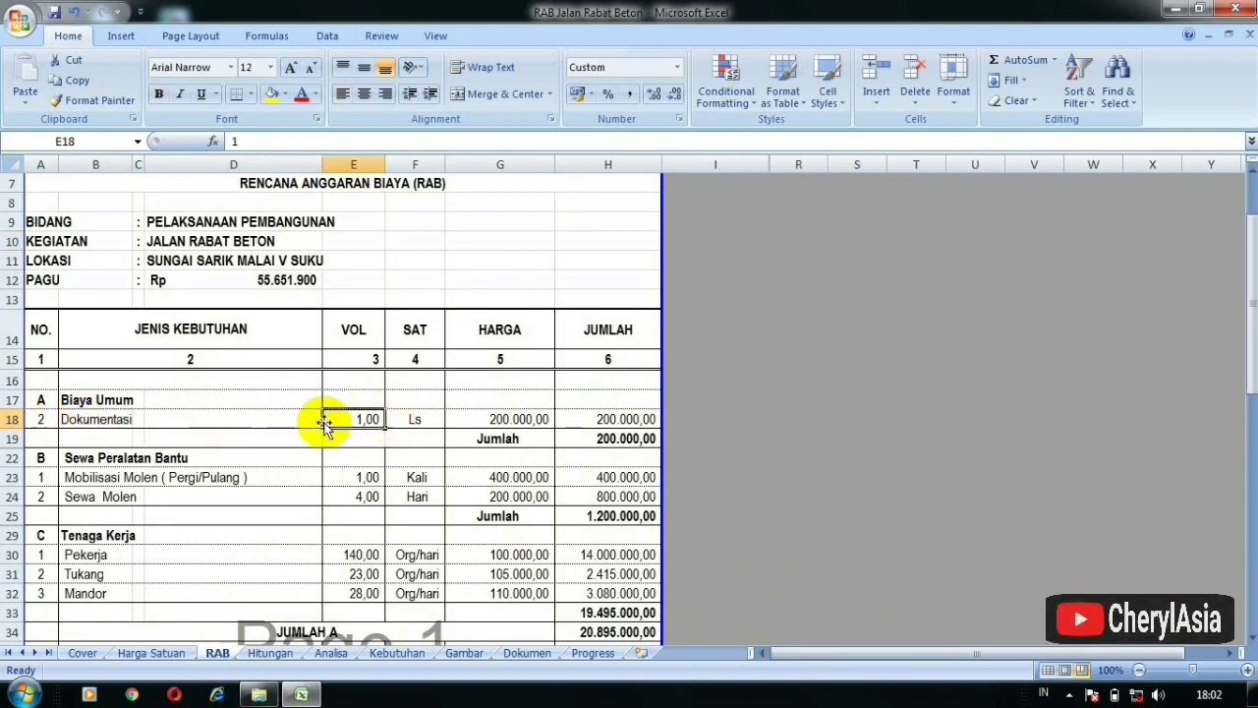
pyautogui.click(84, 421)
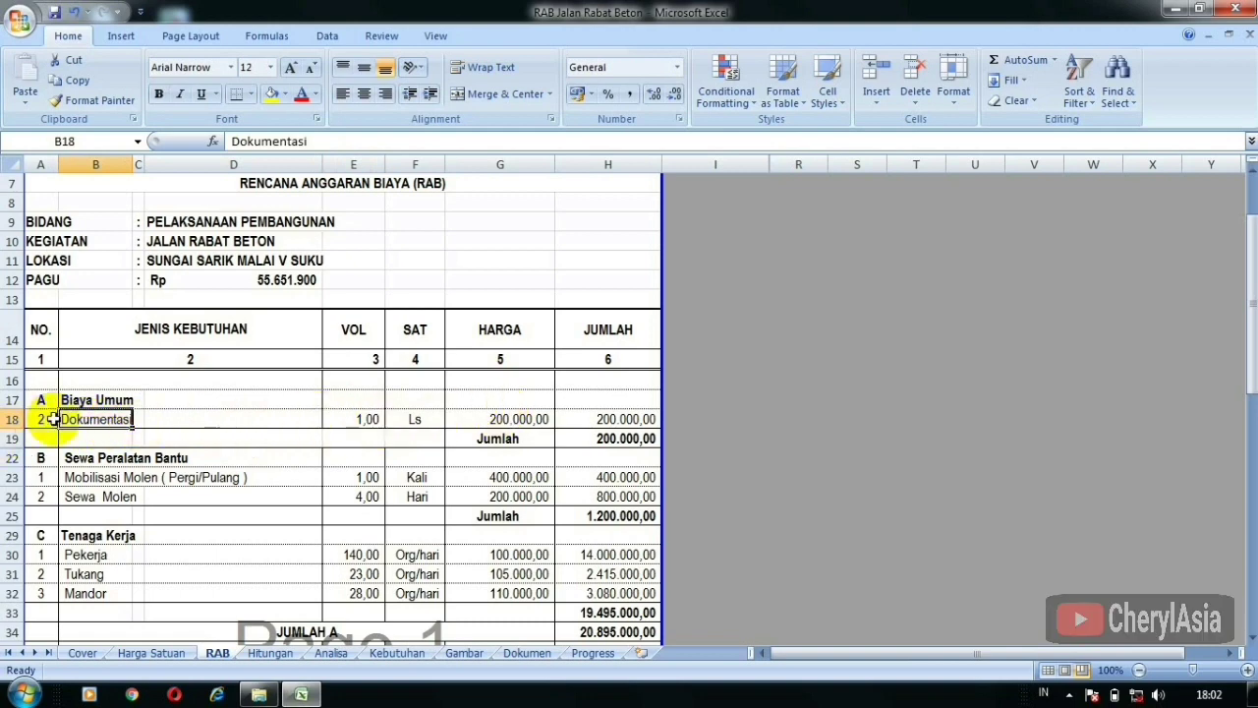
# On the Harga Satuan sheet, examine the Biaya Umum items Dokumentasi, Rapat, Prasasti and Papan Proyek.
pyautogui.click(123, 653)
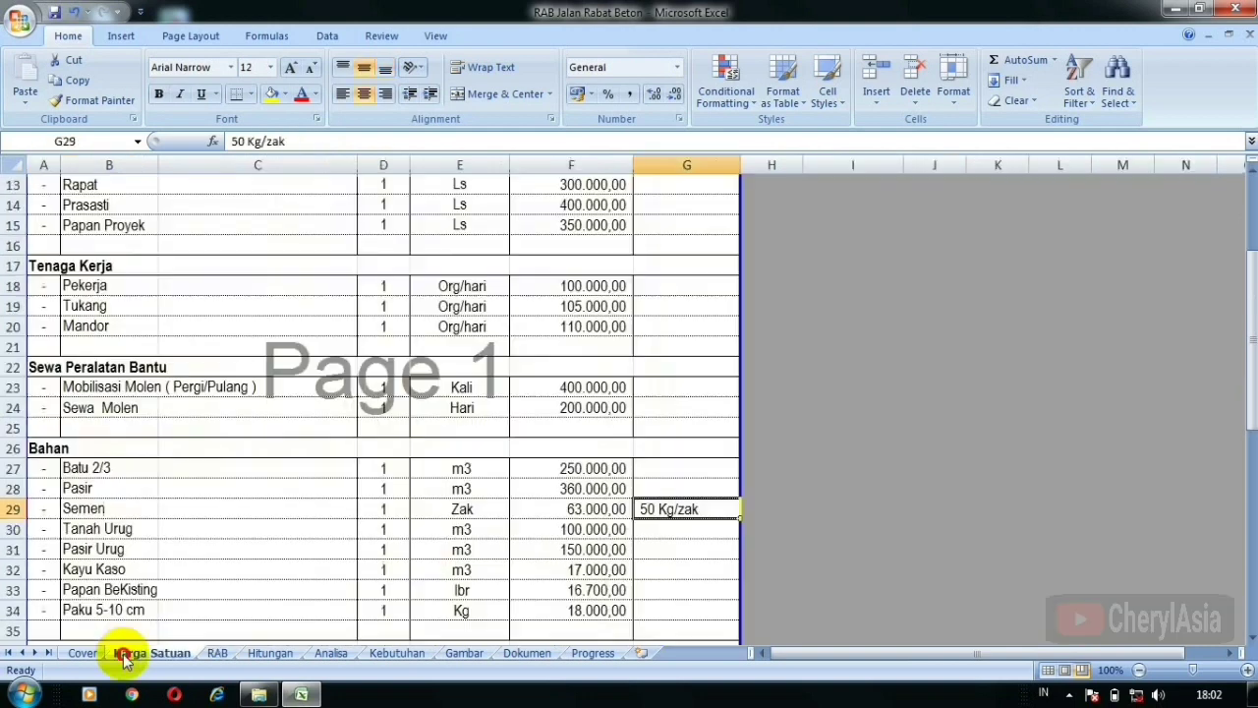
pyautogui.scroll(4, 188, 410)
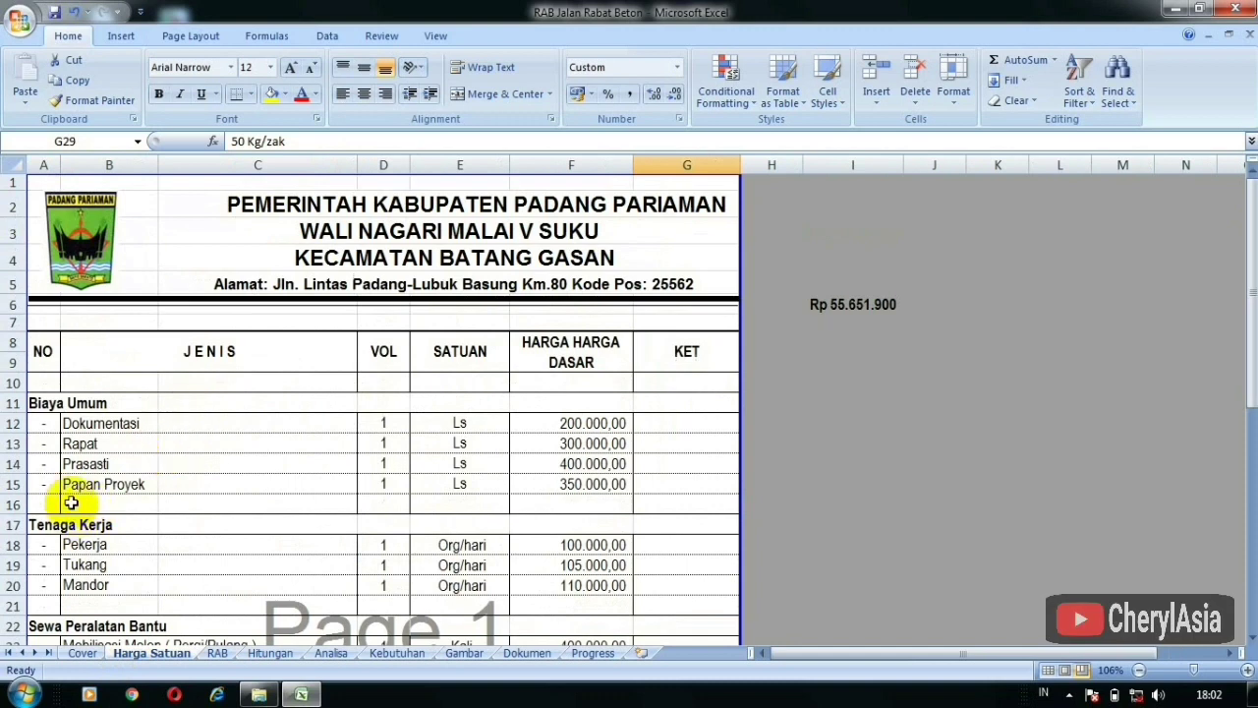
pyautogui.click(71, 488)
pyautogui.click(68, 466)
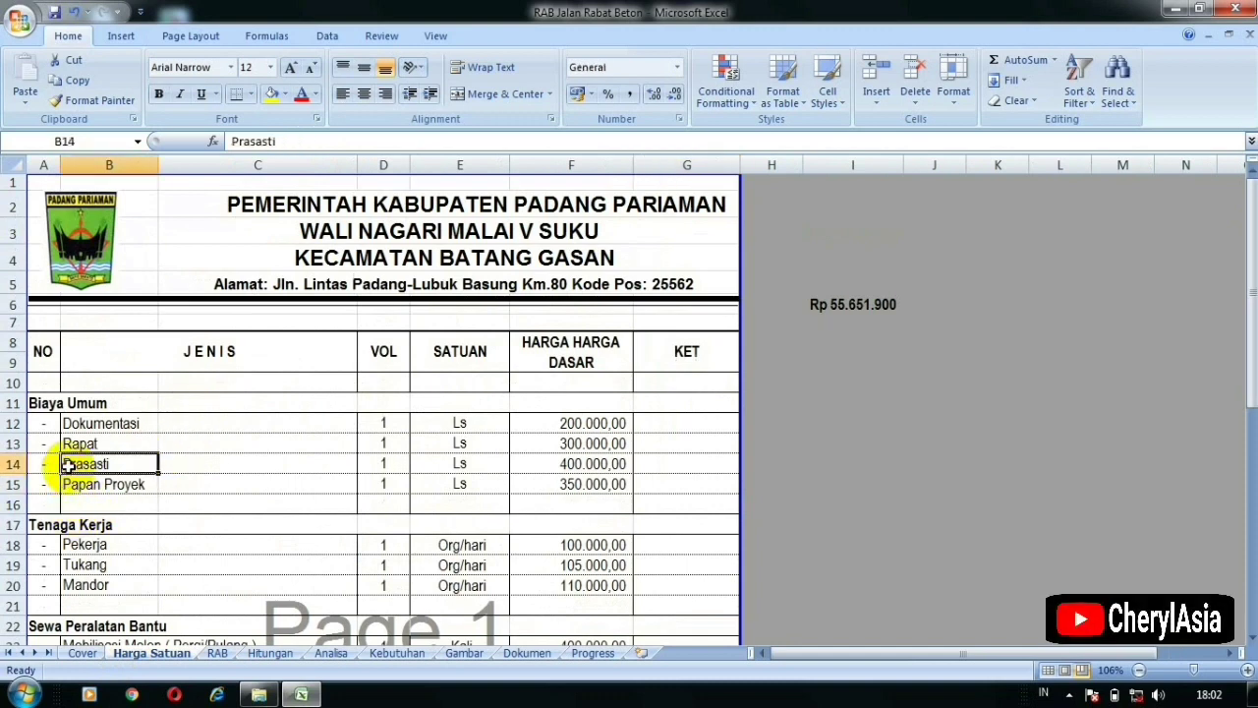
pyautogui.click(70, 485)
pyautogui.moveTo(76, 444); pyautogui.dragTo(78, 483)
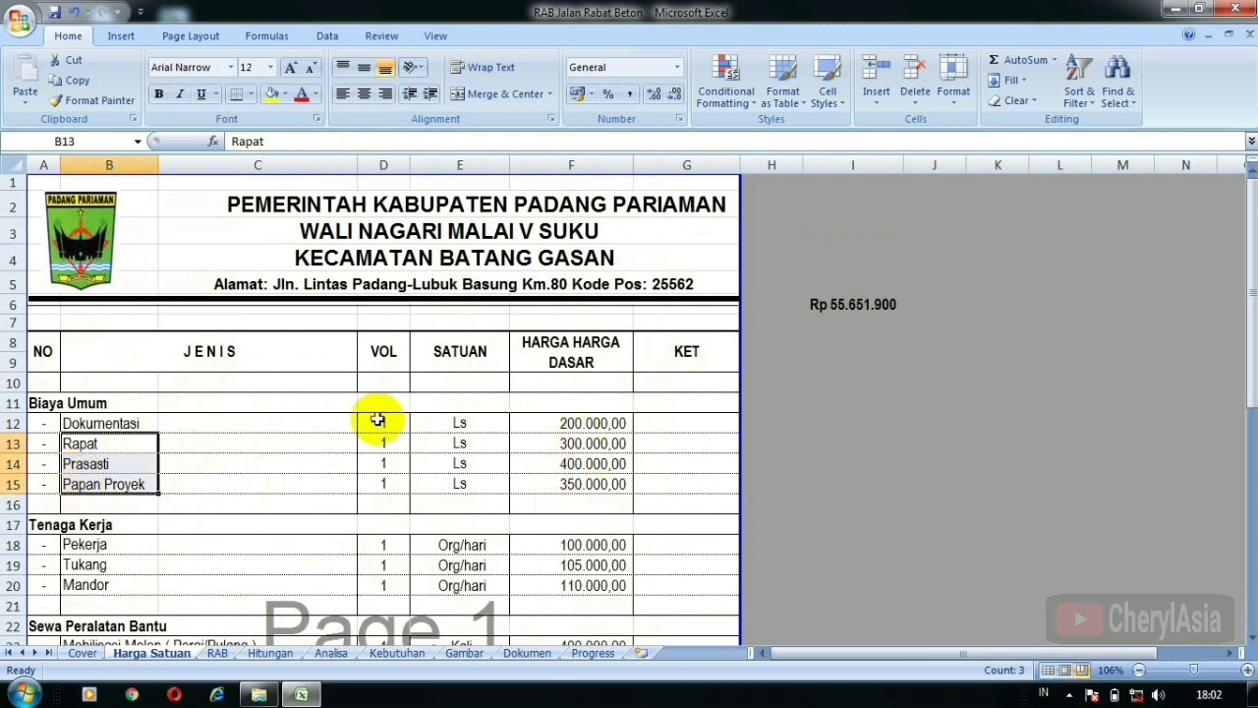
pyautogui.click(81, 421)
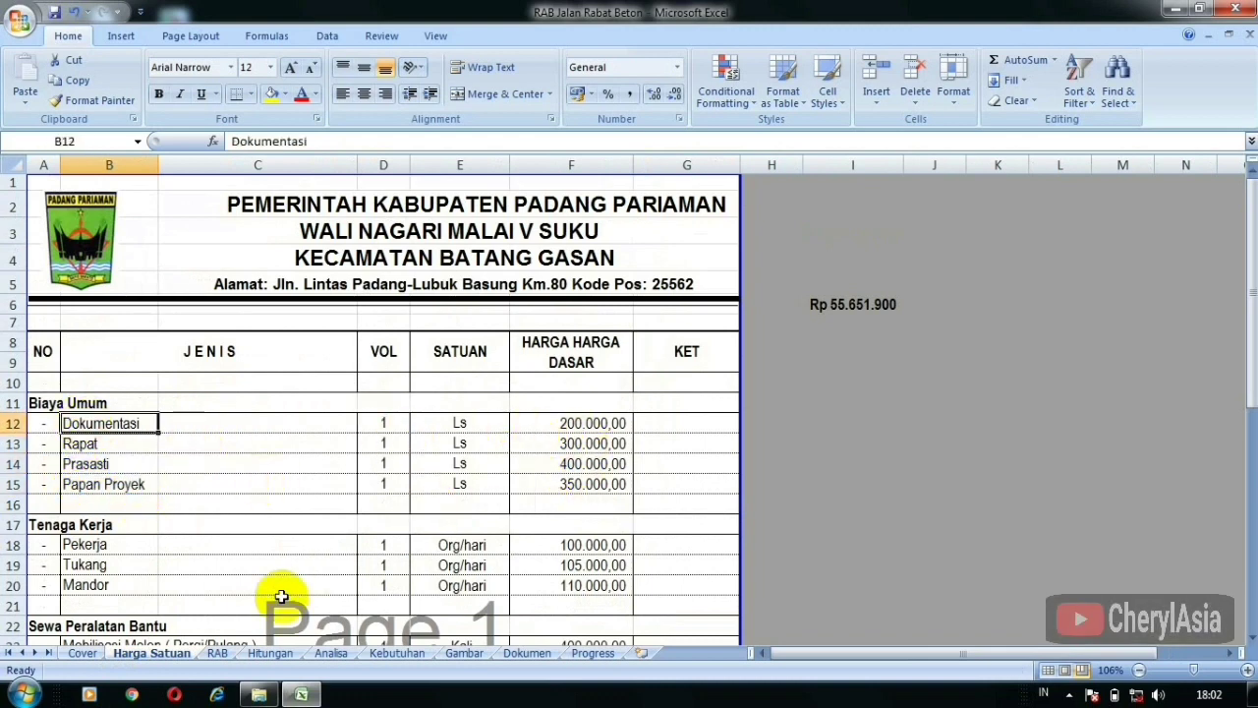
# Back on the RAB sheet, examine the Dokumentasi row's VLOOKUP unit price and its volume-times-price total formula.
pyautogui.click(217, 653)
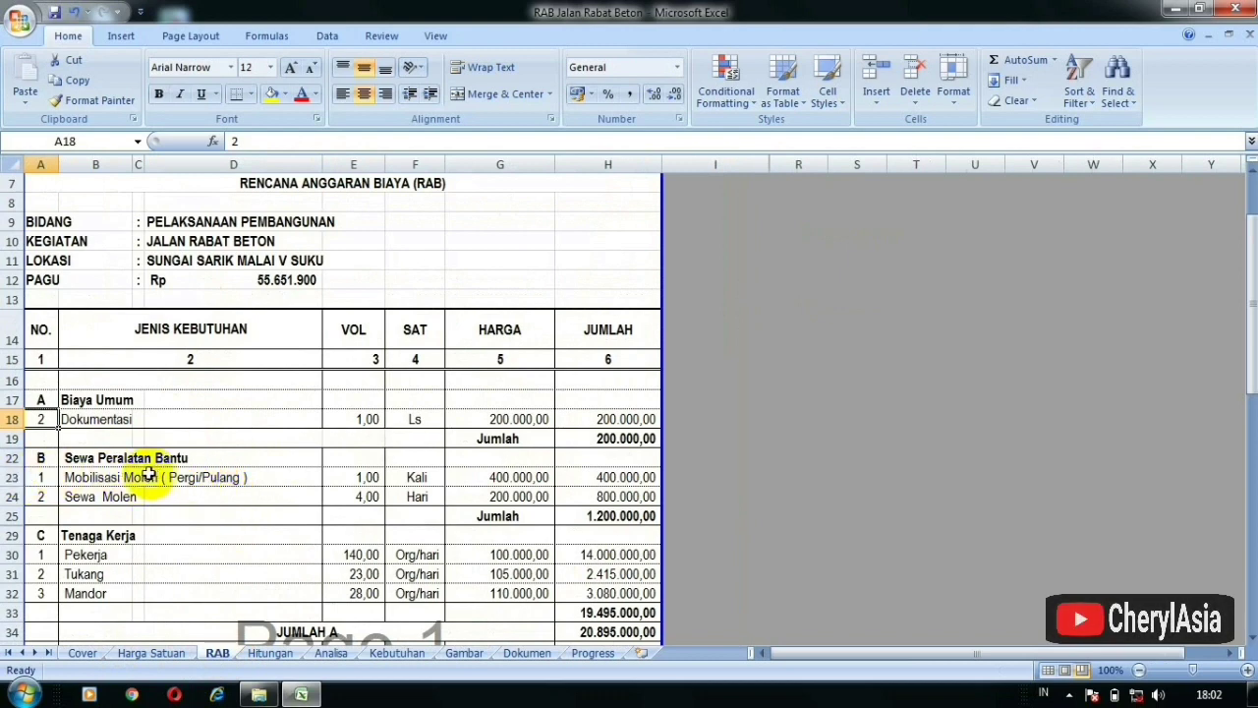
pyautogui.click(111, 419)
pyautogui.click(506, 419)
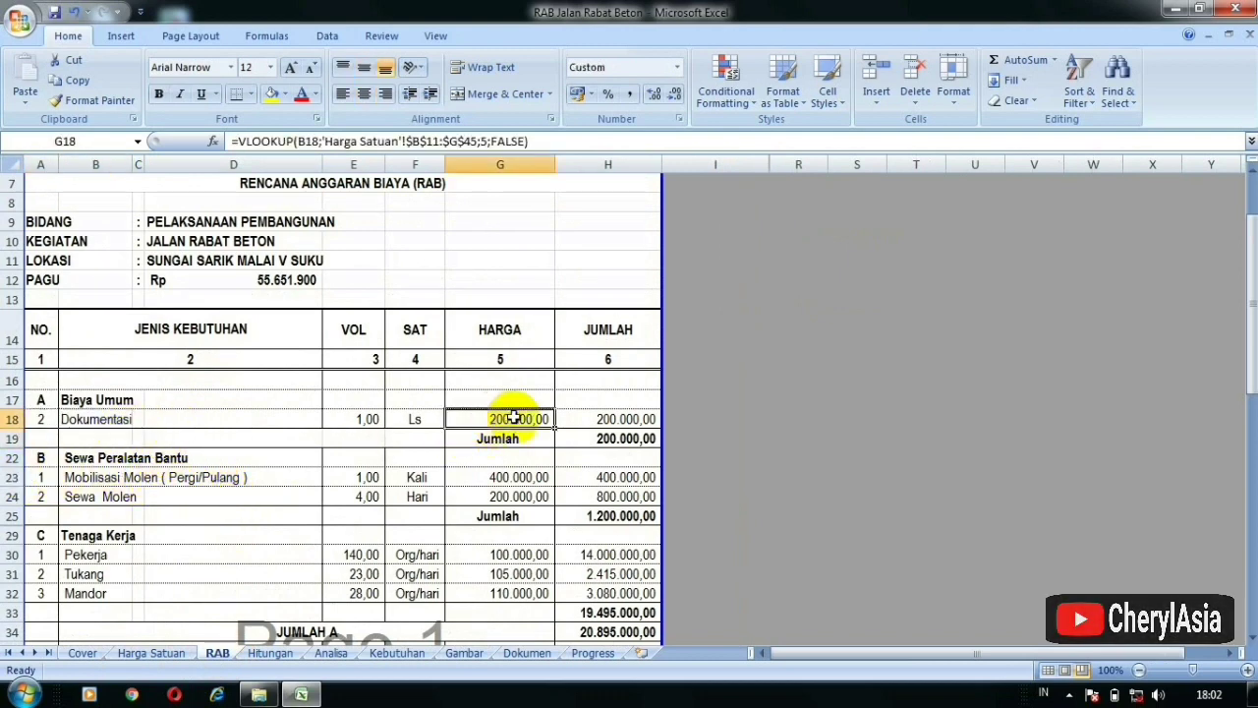
pyautogui.click(585, 420)
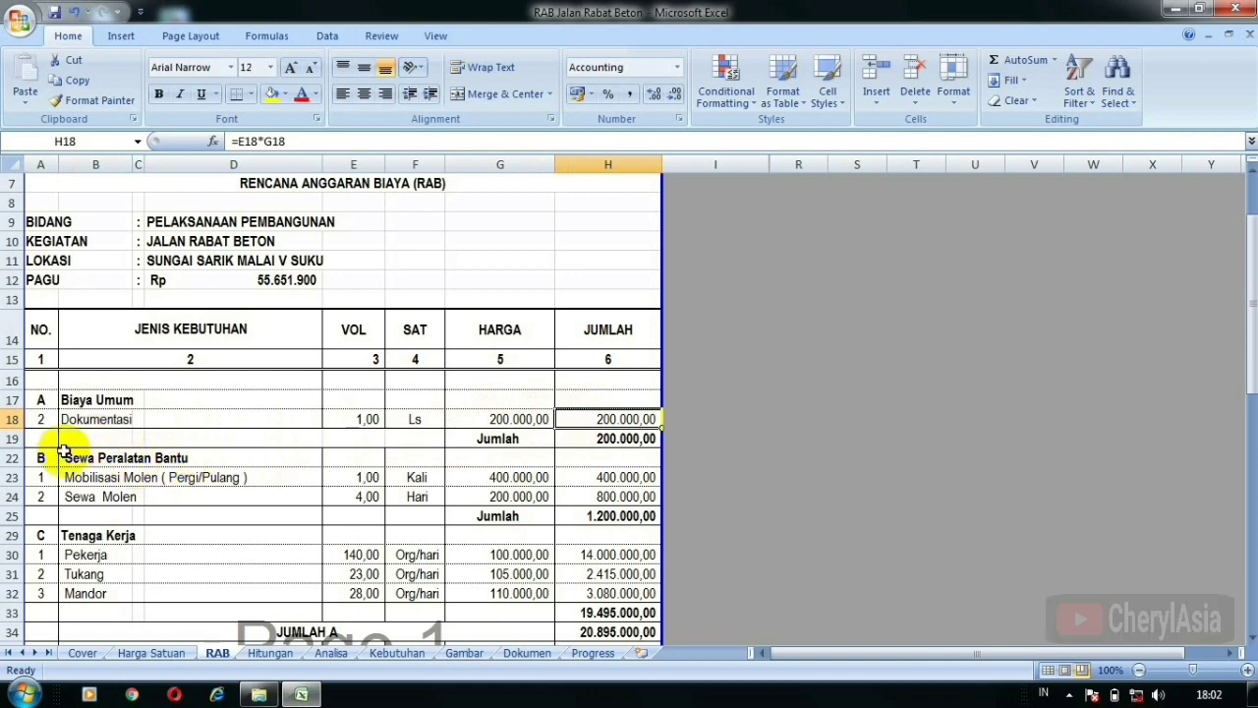
# Examine the Sewa Peralatan Bantu rows, checking the Mobilisasi Molen volume and total and both rows' Harga Satuan price lookups.
pyautogui.click(351, 479)
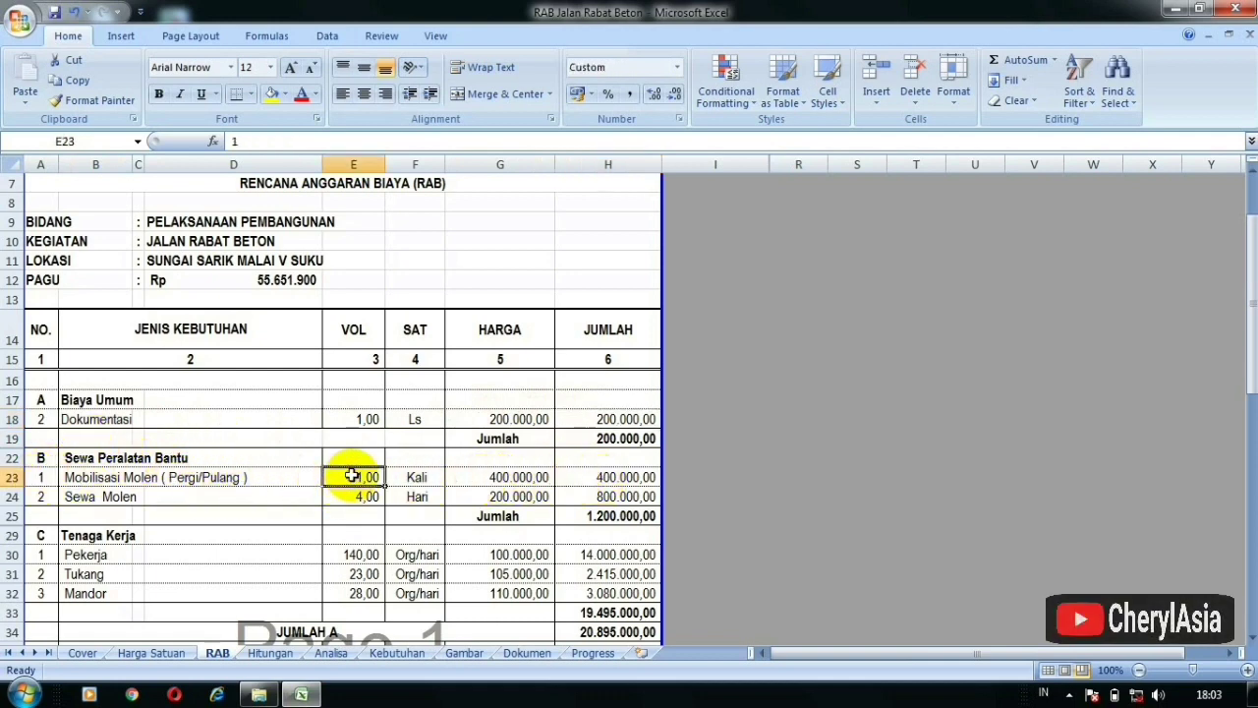
pyautogui.click(524, 475)
pyautogui.click(590, 477)
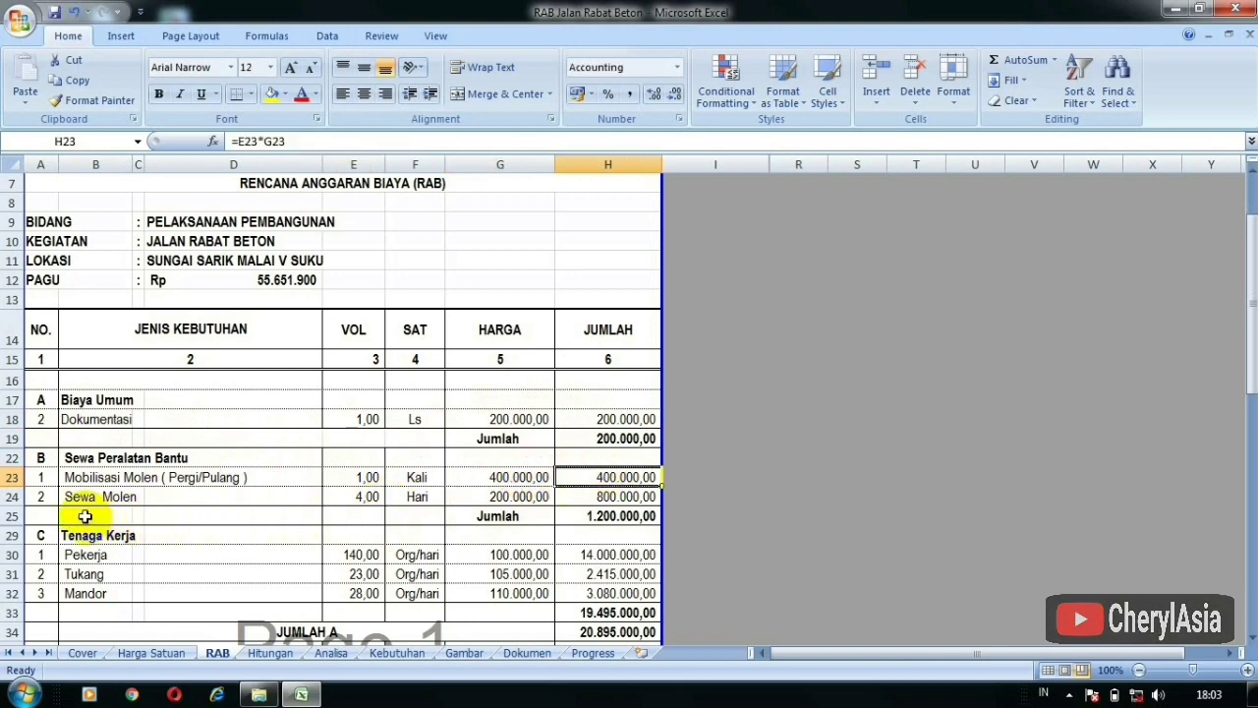
pyautogui.click(513, 476)
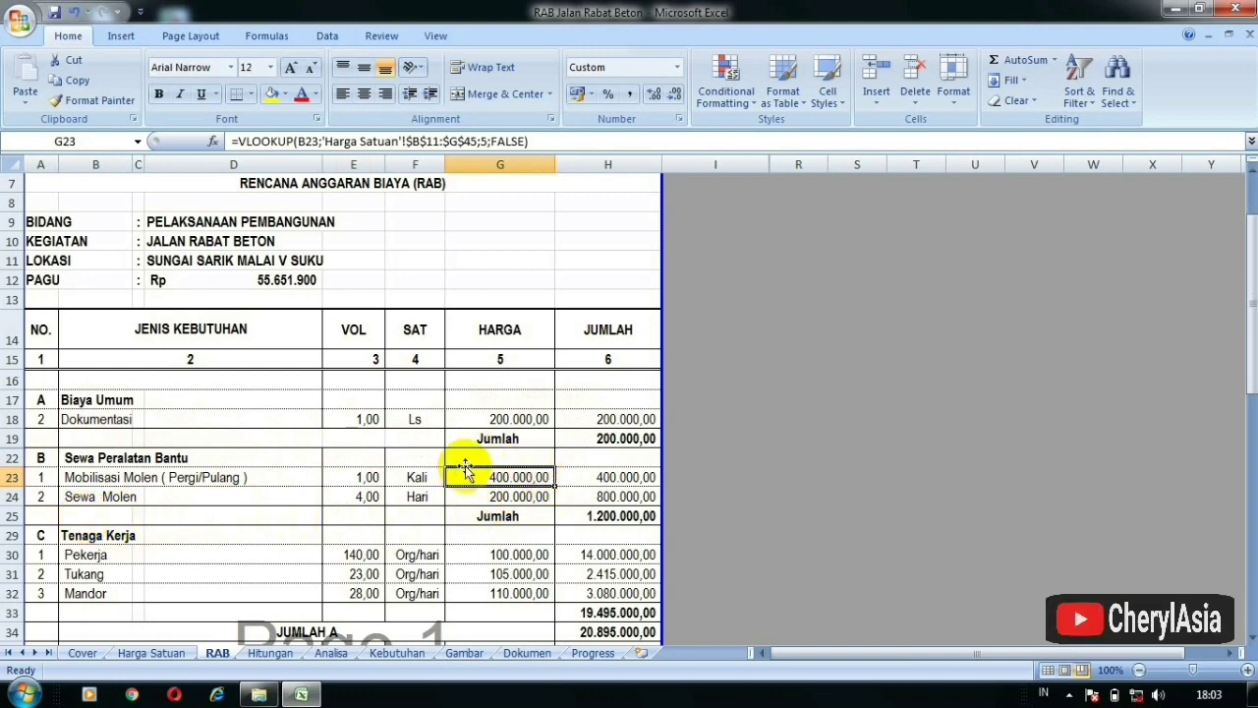
pyautogui.scroll(-1, 228, 512)
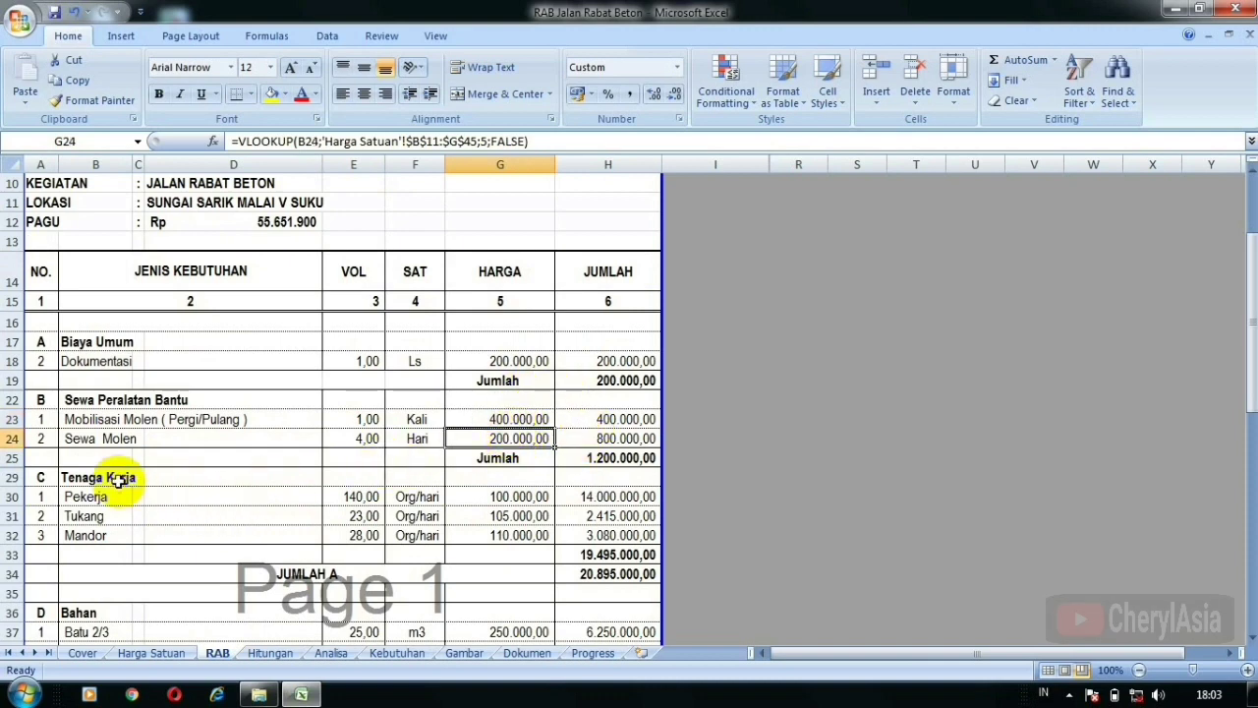
pyautogui.click(86, 438)
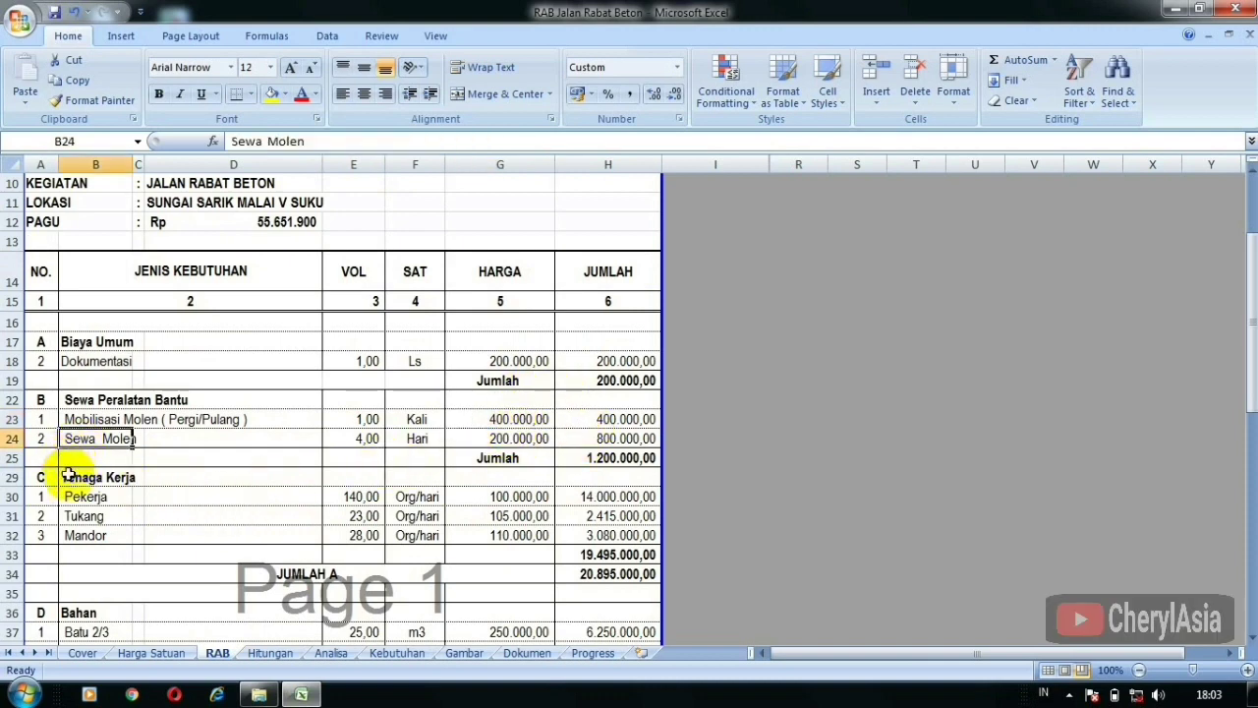
pyautogui.click(499, 438)
# Examine the RAB's Bahan section from Batu 2/3 to Paku 5-10 cm, checking how names and volumes link to Kebutuhan.
pyautogui.scroll(-4, 187, 477)
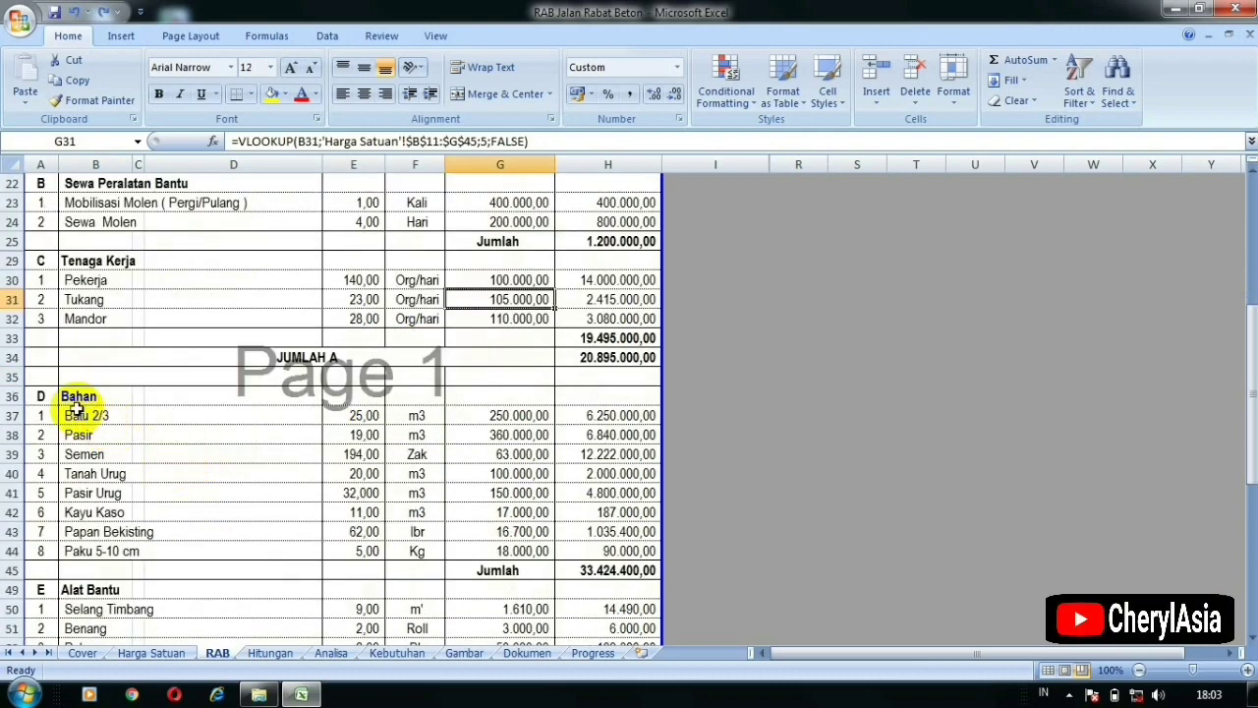
pyautogui.moveTo(80, 414); pyautogui.dragTo(91, 555)
pyautogui.scroll(-1, 168, 500)
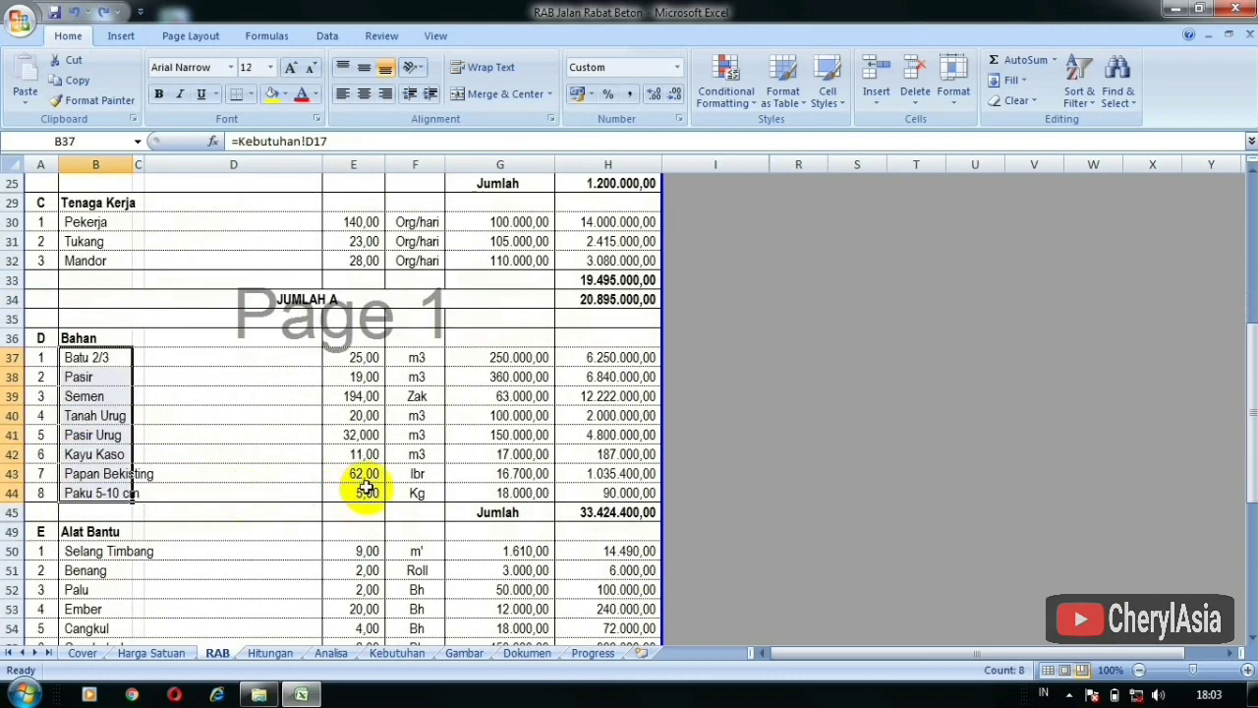
pyautogui.click(364, 486)
pyautogui.click(360, 397)
pyautogui.click(365, 358)
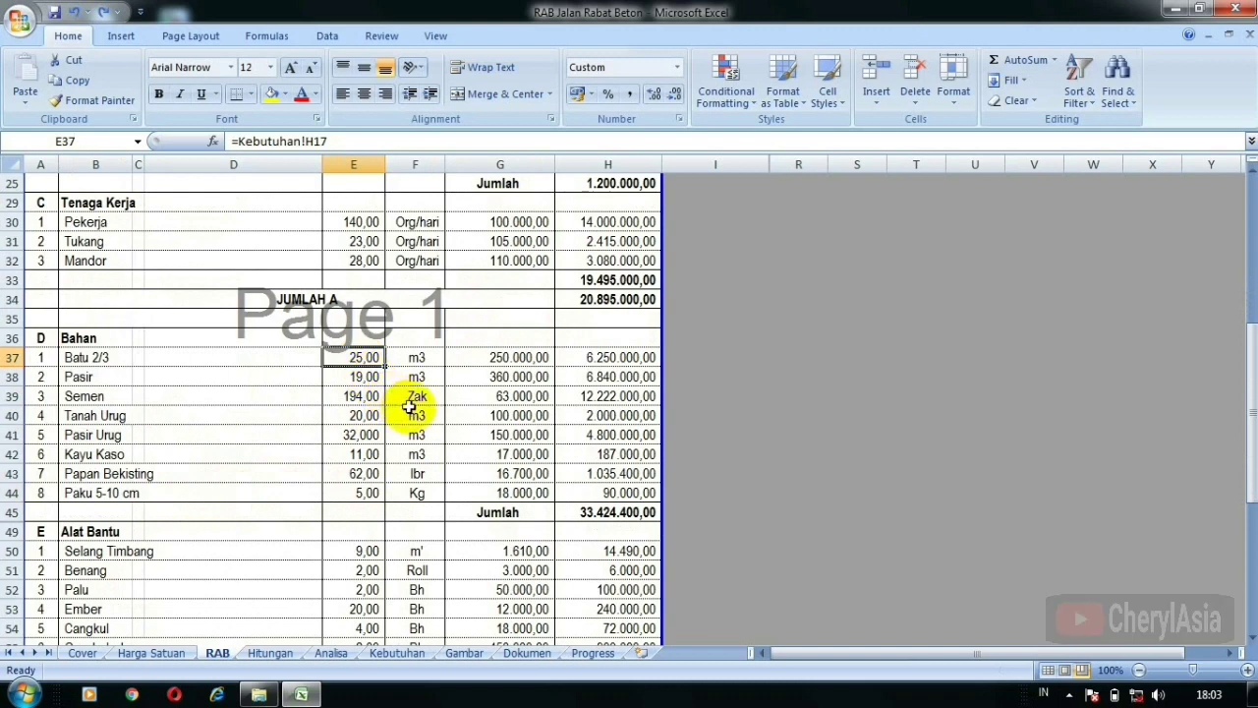
pyautogui.click(403, 507)
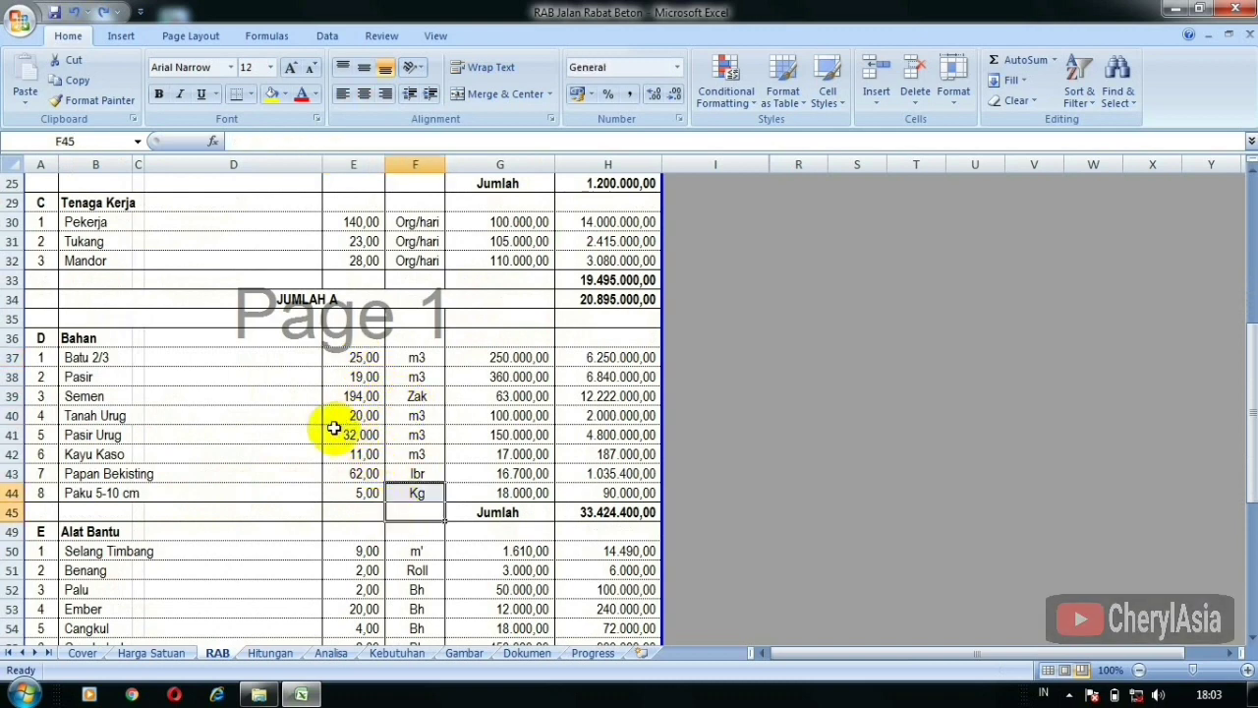
# Examine the Alat Bantu section's item names, from Selang Timbang through Gerobak dorong.
pyautogui.scroll(-1, 331, 427)
pyautogui.click(93, 455)
pyautogui.click(78, 491)
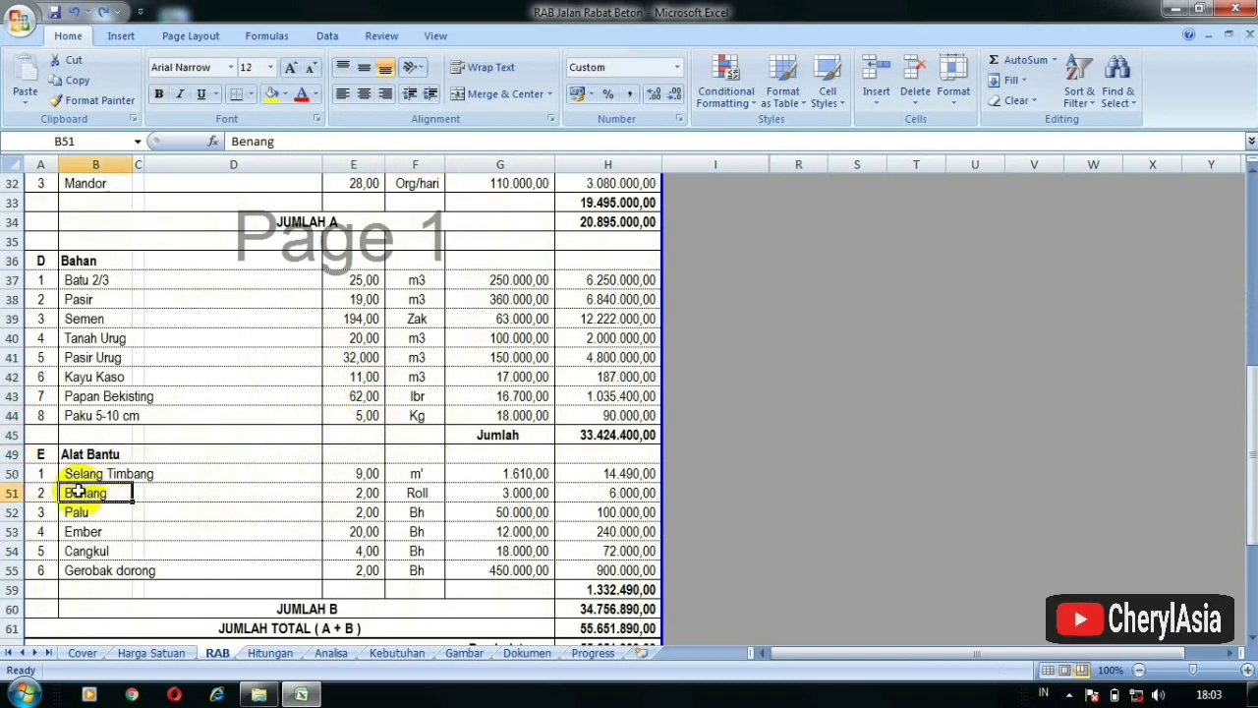
pyautogui.click(73, 475)
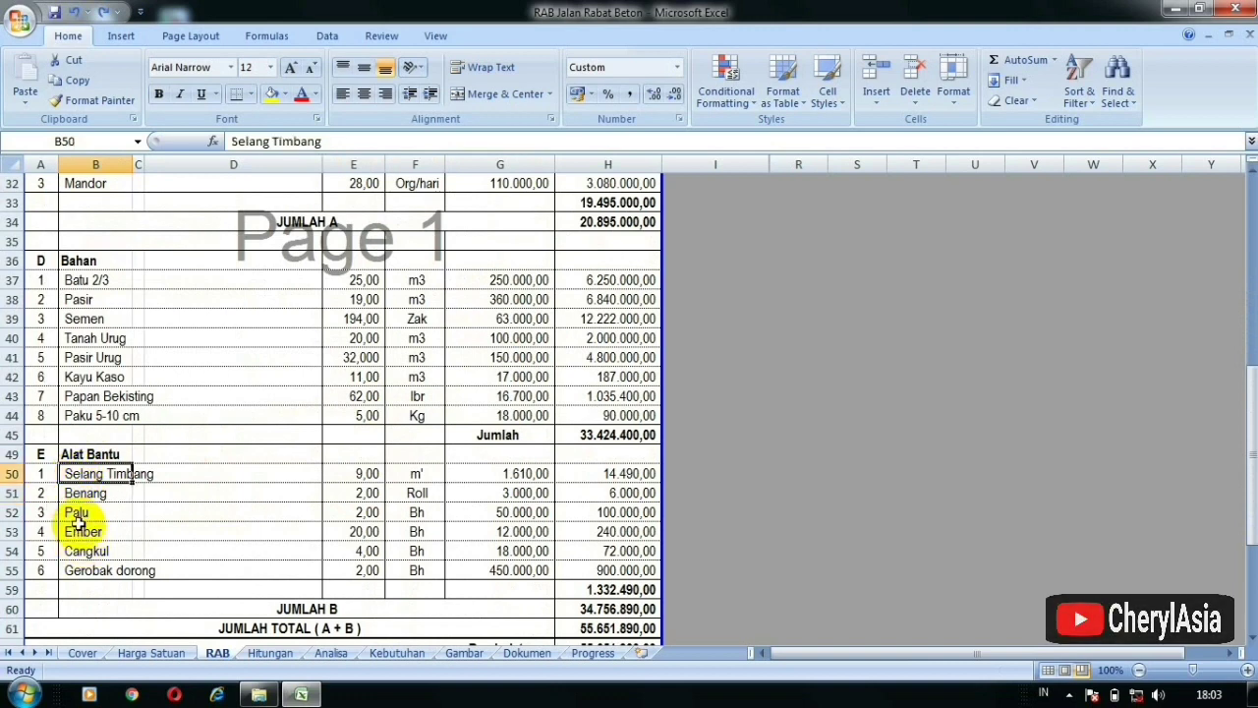
pyautogui.click(73, 494)
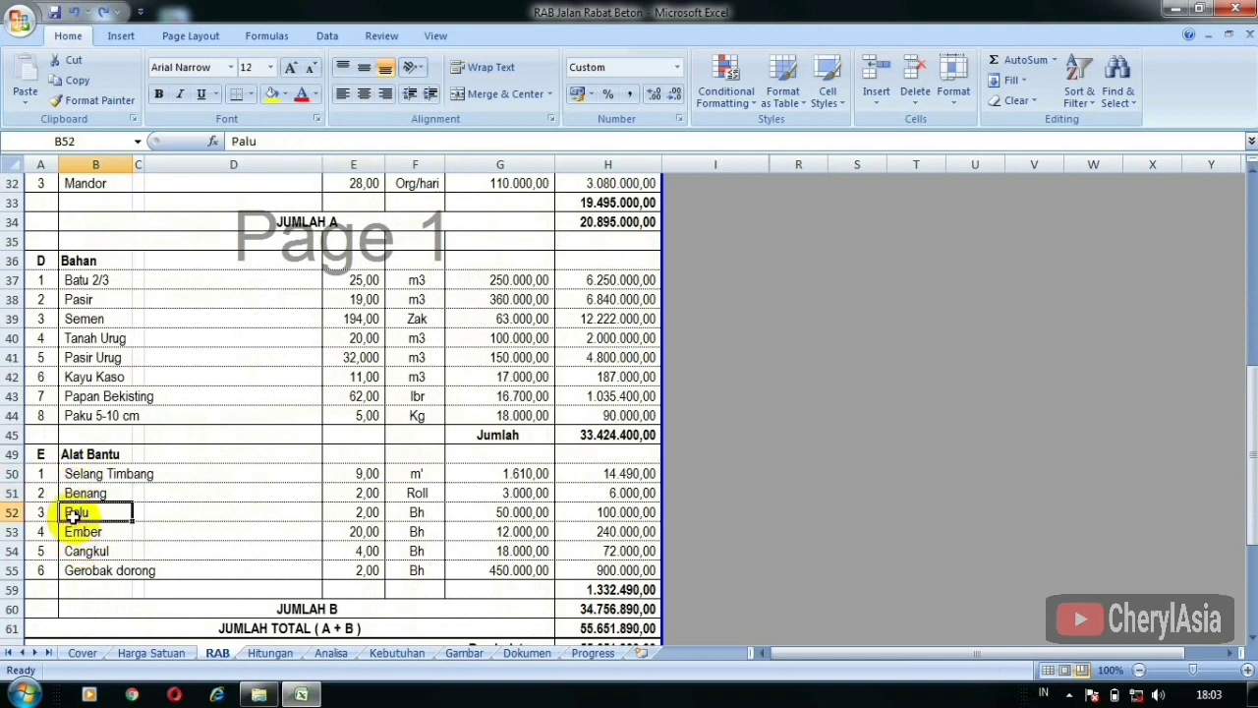
pyautogui.click(72, 552)
pyautogui.click(74, 570)
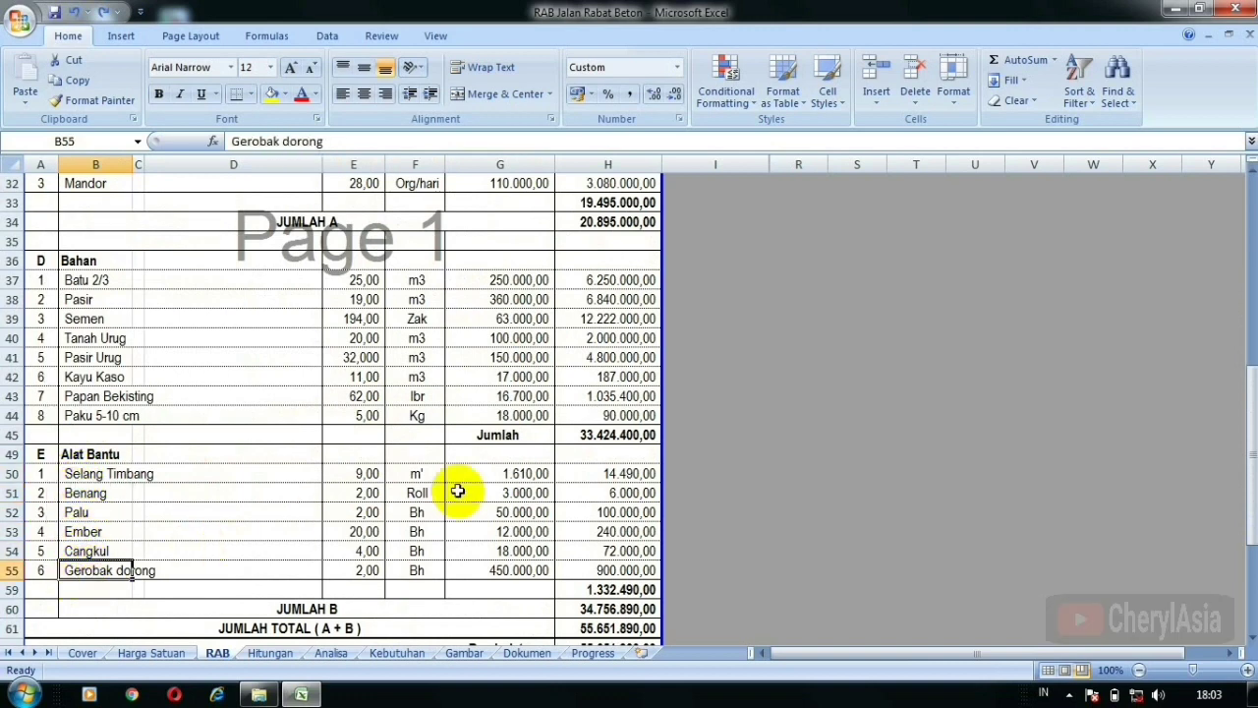
# Examine the Kayu Kaso price lookup, the Pembulatan rounding formula and the Terbilang amount-in-words formula at the end of the RAB.
pyautogui.click(458, 377)
pyautogui.scroll(-4, 450, 396)
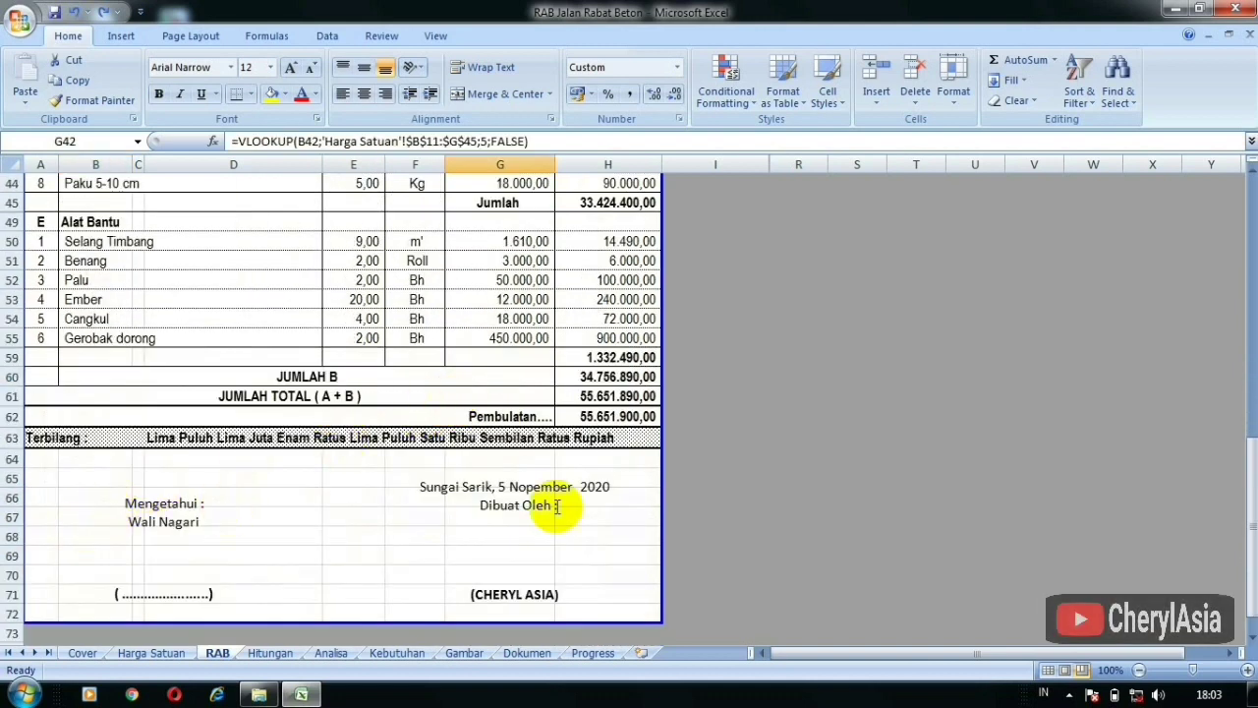
pyautogui.click(599, 417)
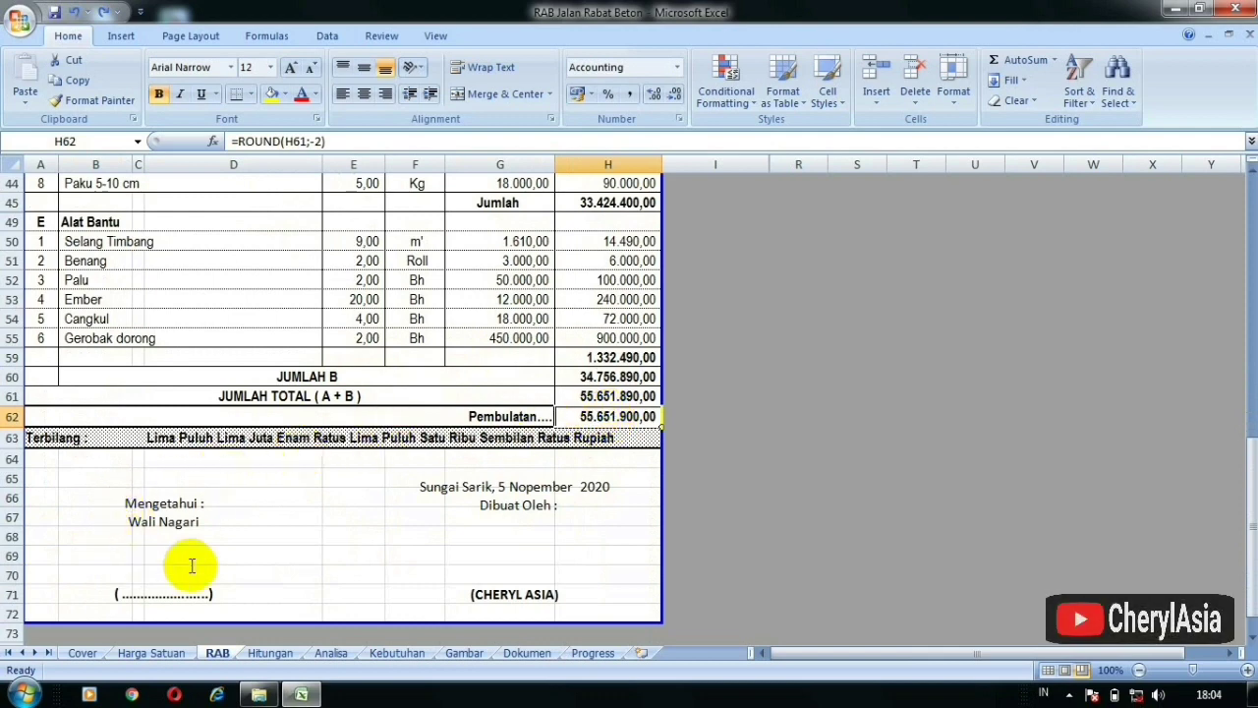
pyautogui.click(195, 438)
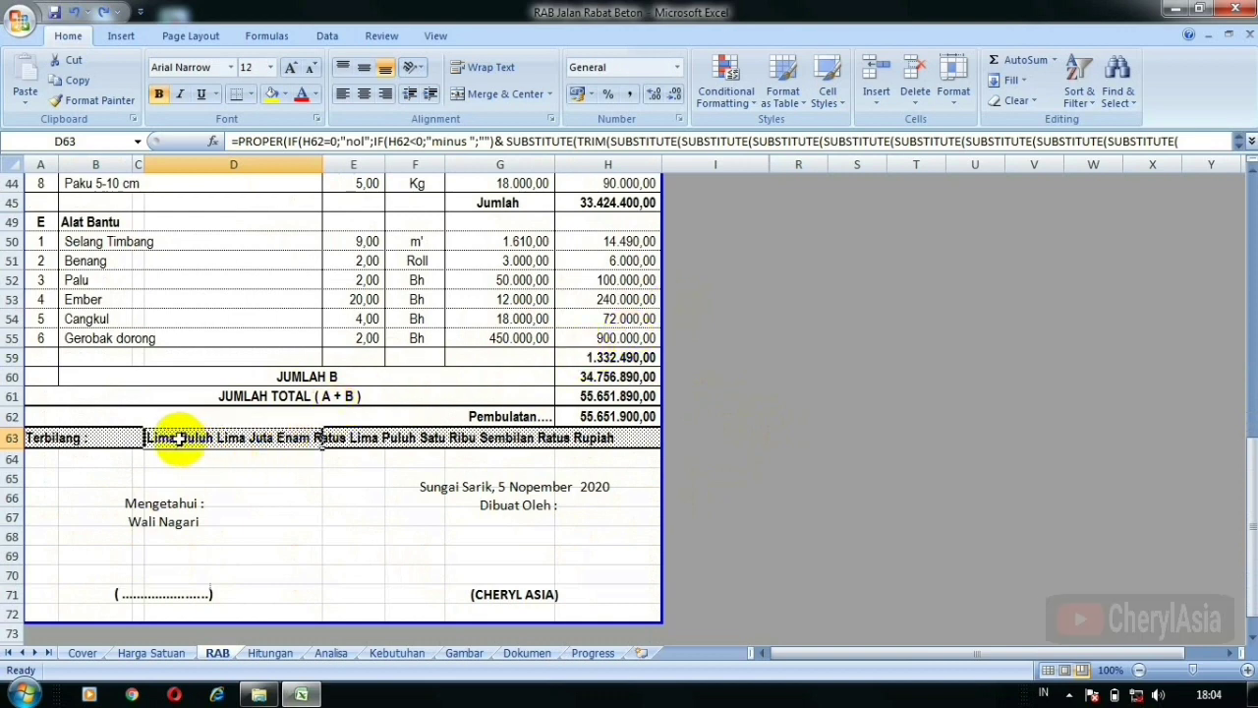
pyautogui.click(257, 497)
pyautogui.click(178, 440)
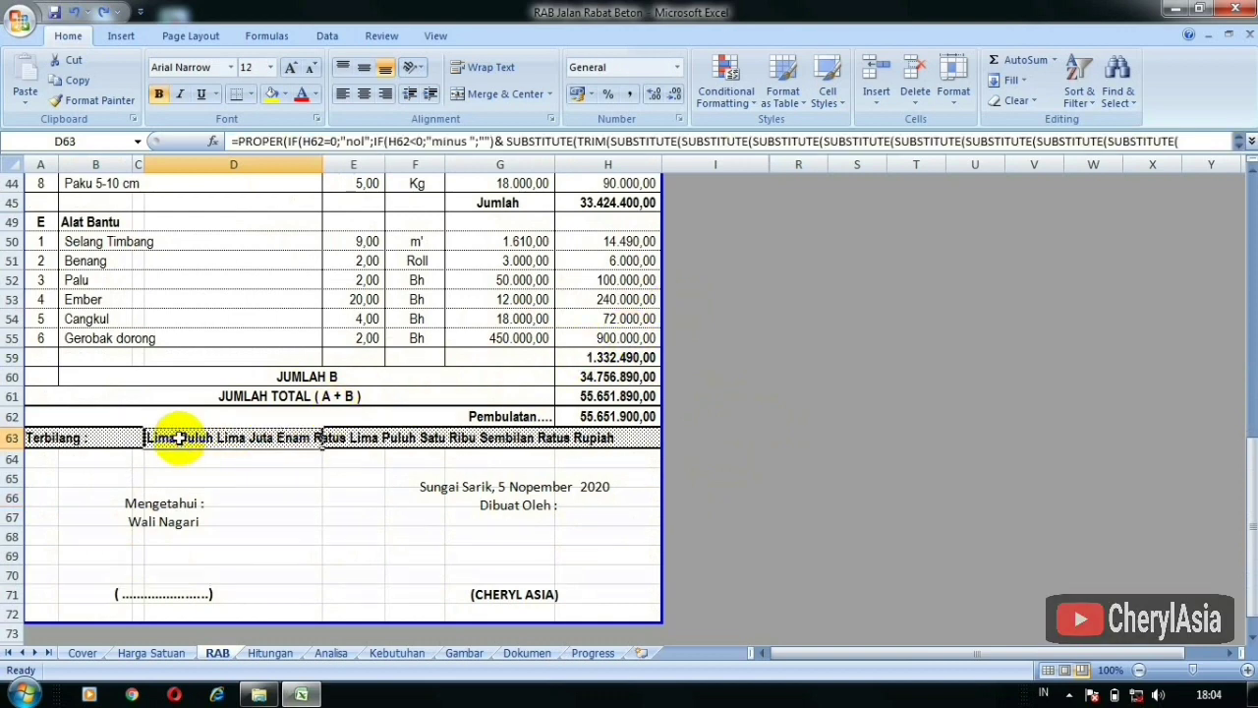
pyautogui.hotkey('ctrl', 'c')
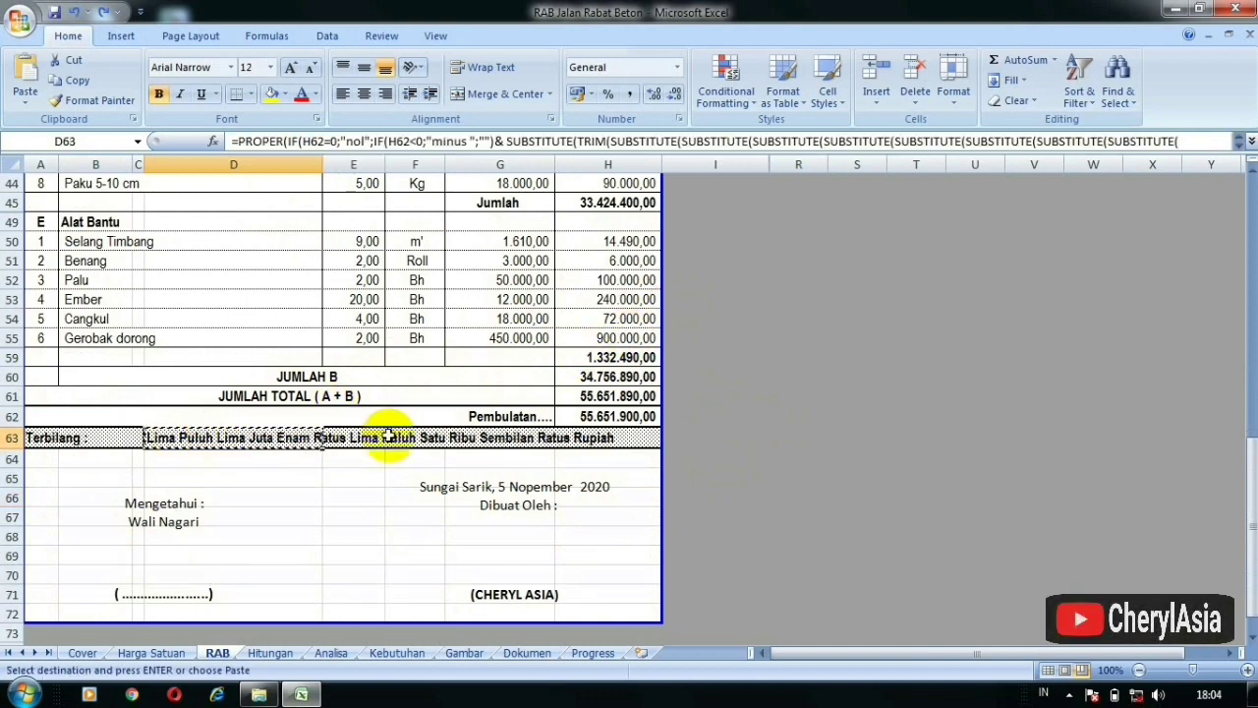
pyautogui.click(758, 415)
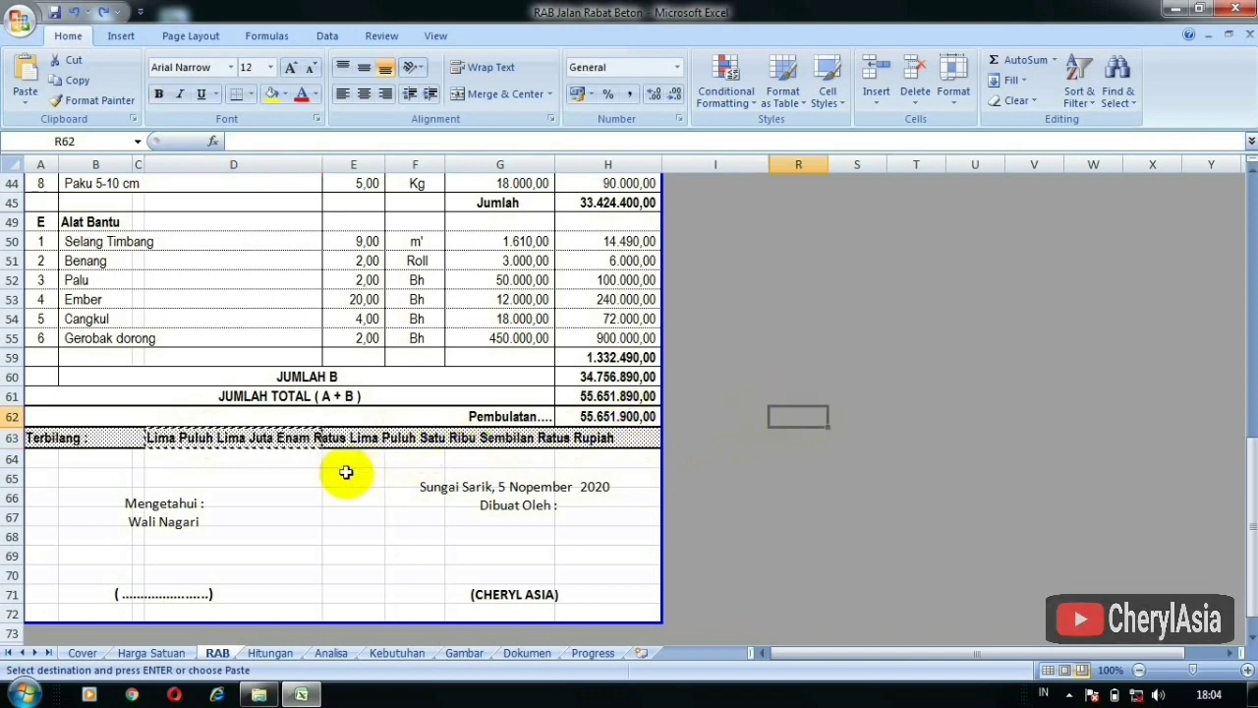
pyautogui.click(144, 461)
pyautogui.press('Escape')
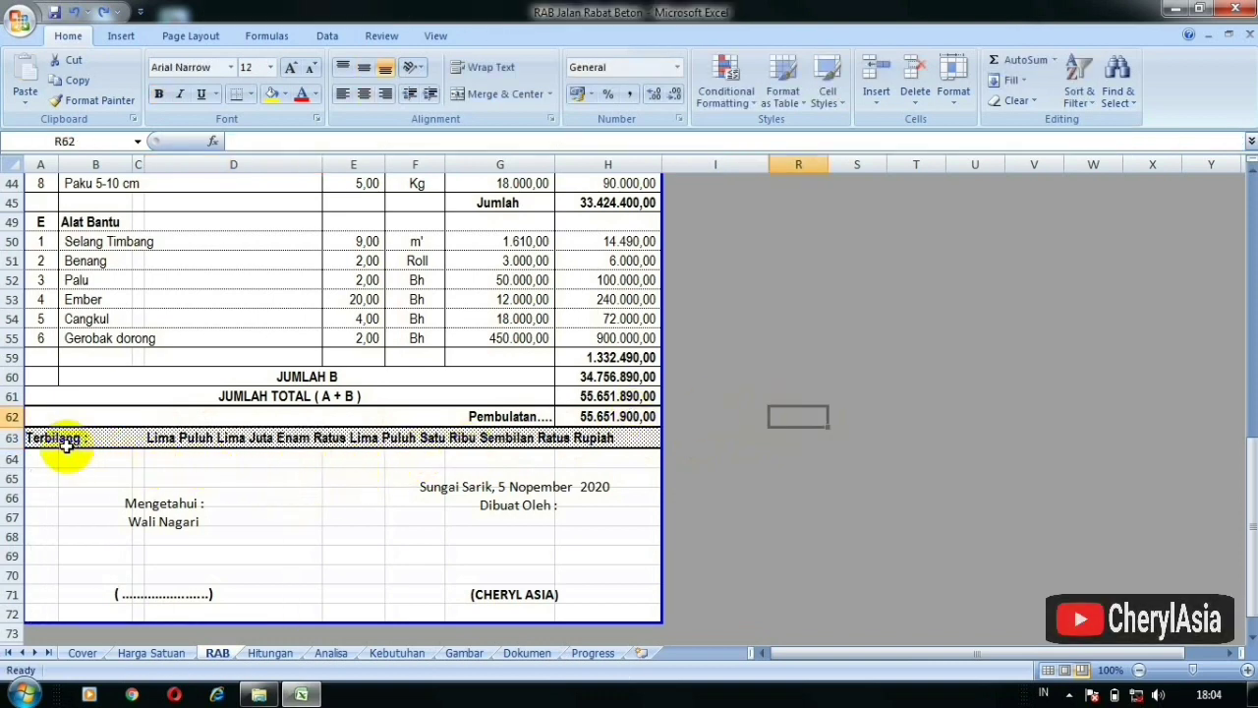
# Examine the Pembulatan total and the Terbilang amount-in-words formula that refers to it in the RAB.
pyautogui.click(184, 440)
pyautogui.click(620, 414)
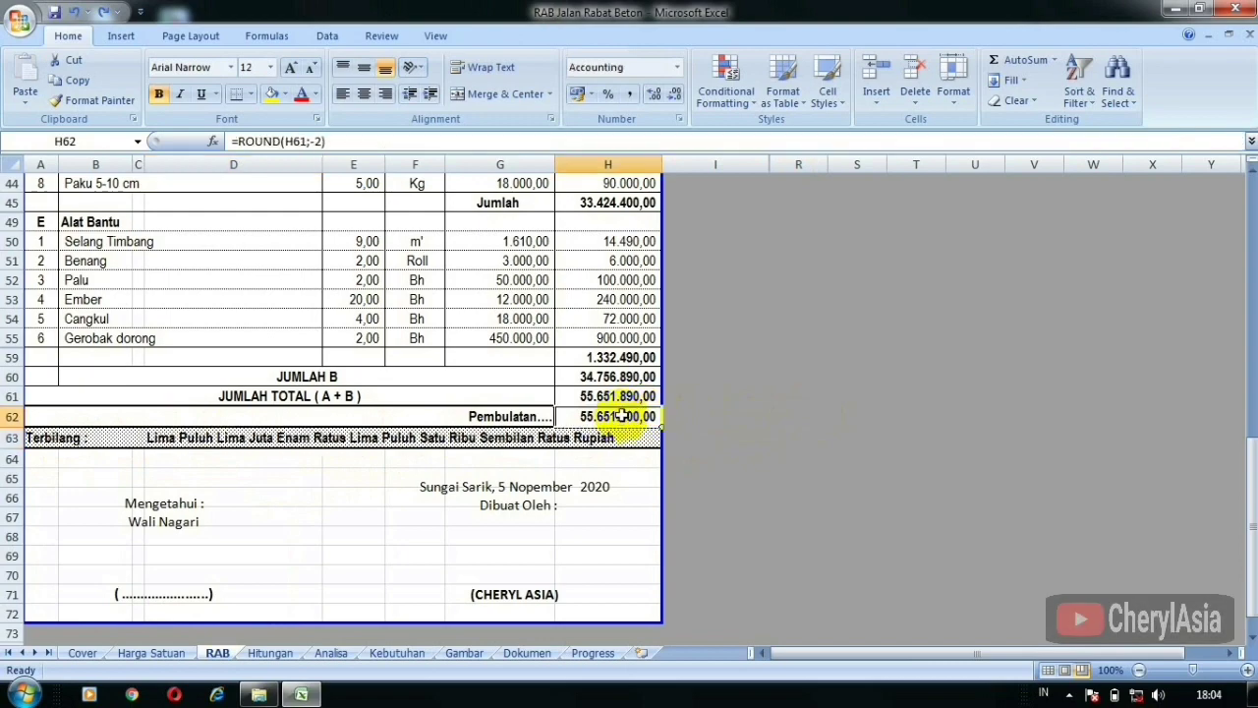
pyautogui.doubleClick(162, 440)
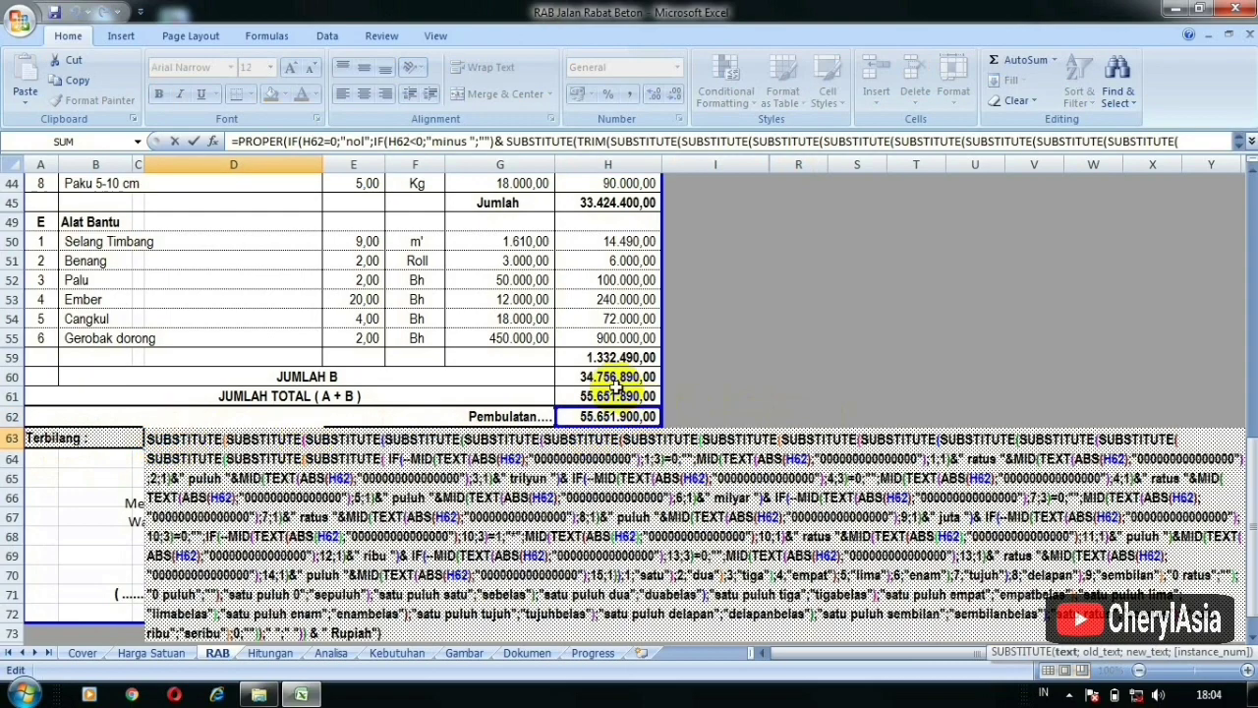
pyautogui.scroll(-2, 609, 413)
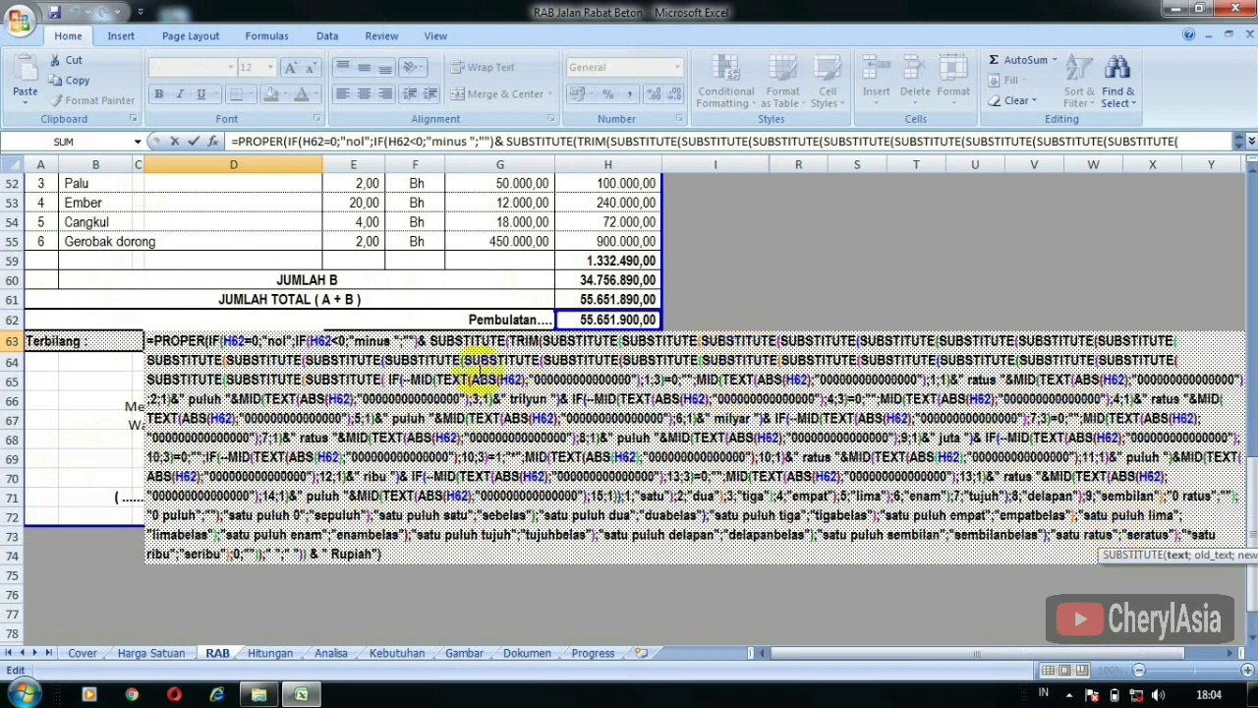
pyautogui.press('Escape')
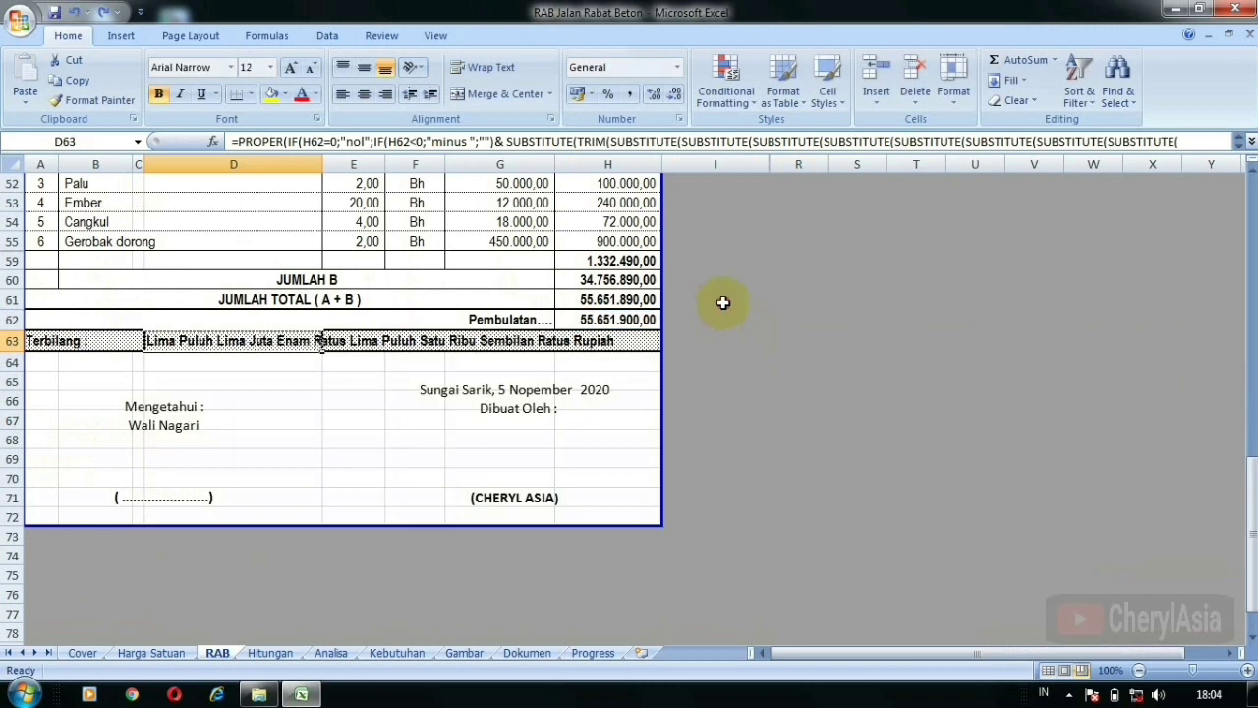
pyautogui.click(722, 300)
pyautogui.moveTo(758, 406); pyautogui.dragTo(764, 428)
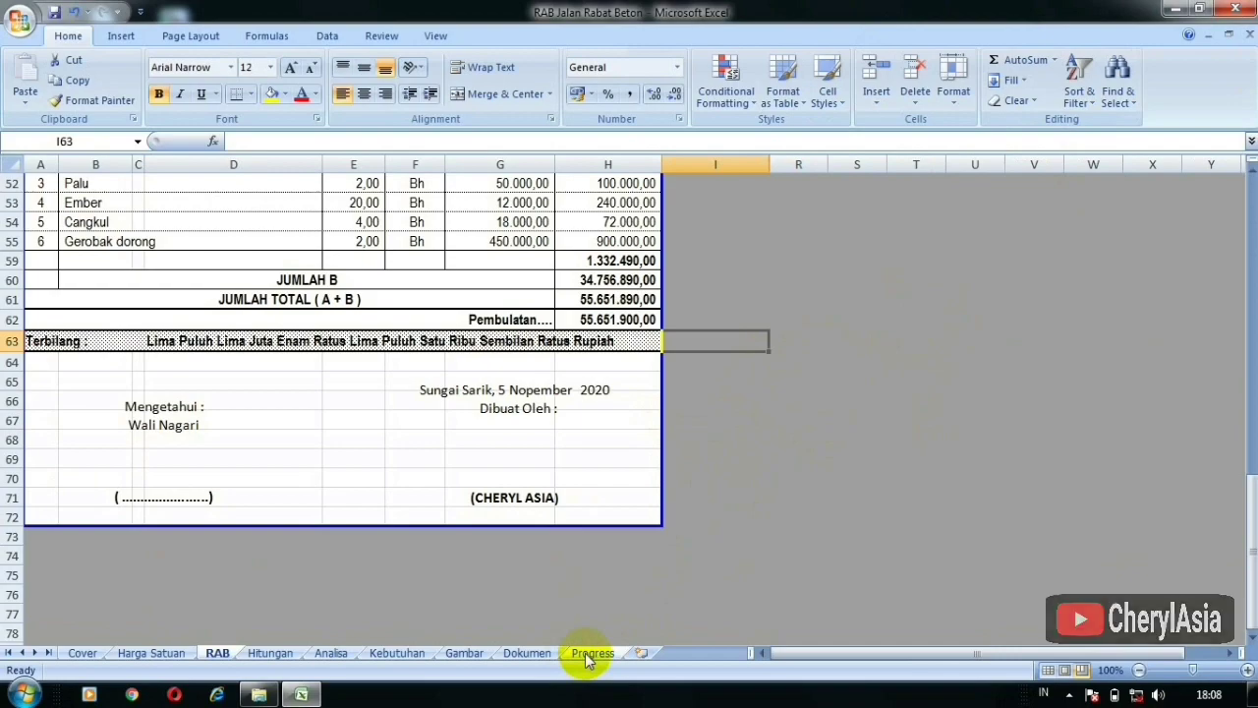
# Examine the weekly progress report on the Progress sheet, from the summary boxes to the totals and signature block.
pyautogui.click(588, 656)
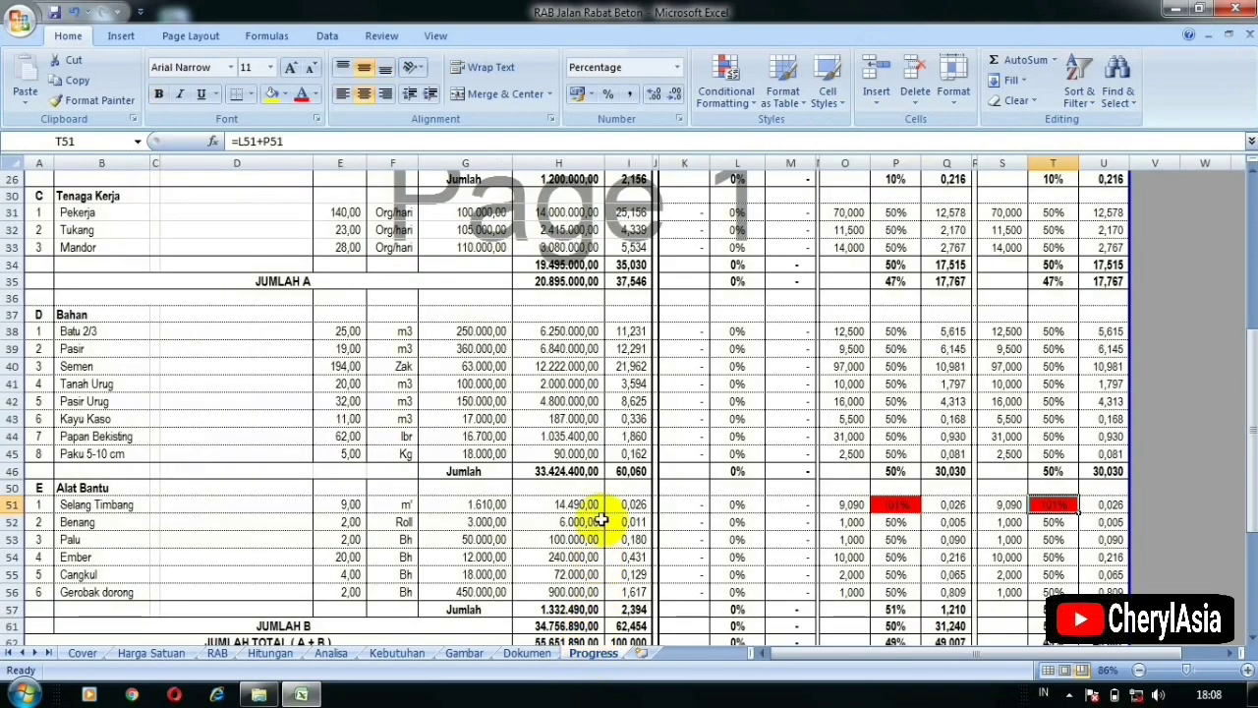
pyautogui.scroll(8, 600, 511)
pyautogui.scroll(-15, 612, 510)
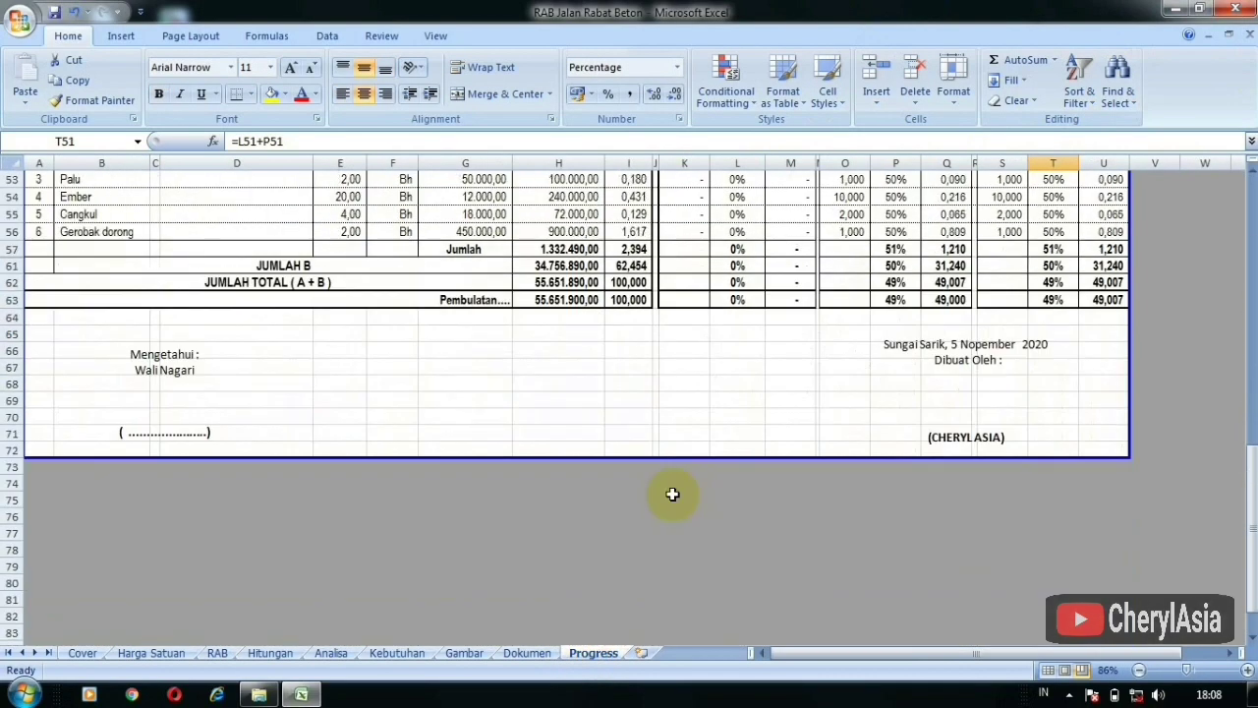
pyautogui.scroll(15, 715, 479)
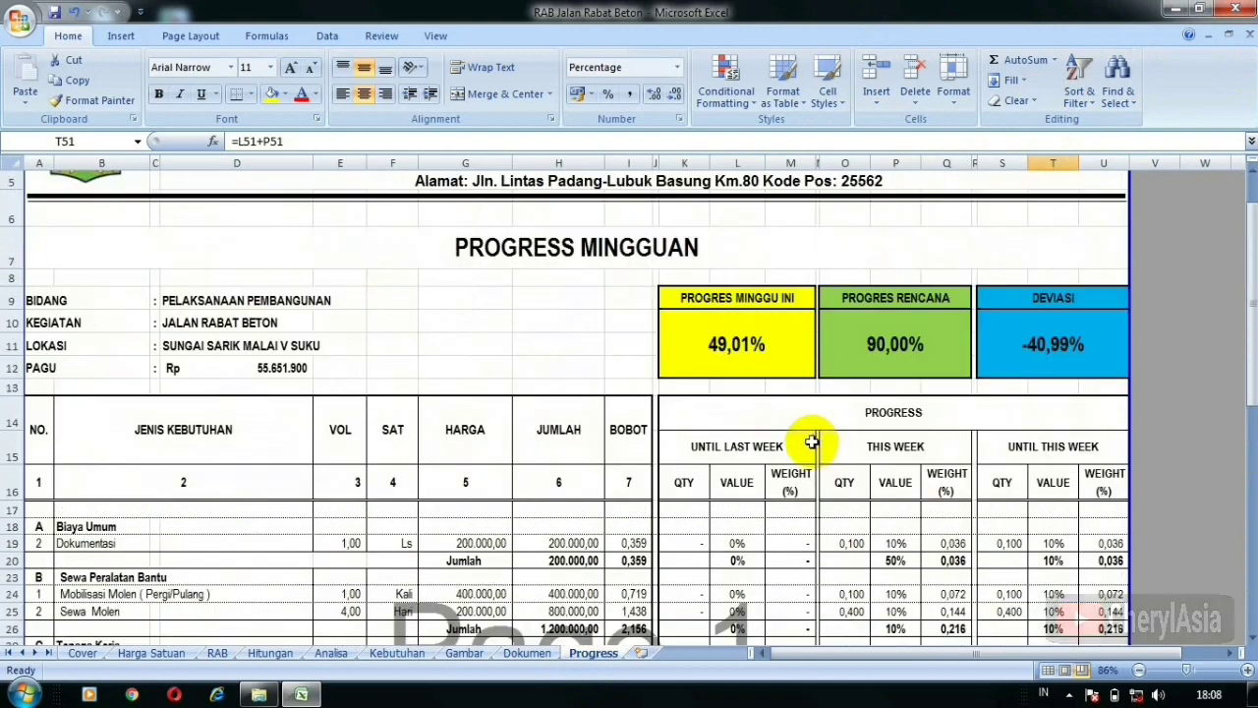
pyautogui.scroll(-3, 737, 481)
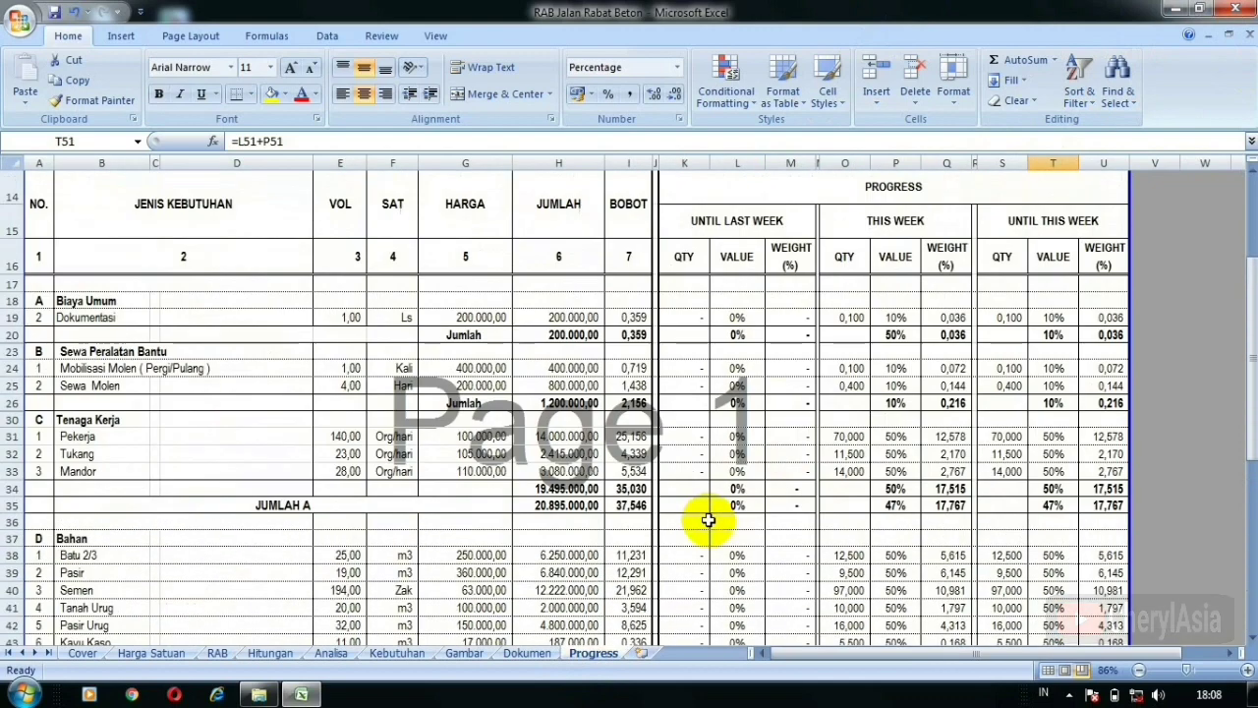
# Set Dokumentasi's Until Last Week value to 101% and check the resulting Until This Week cell.
pyautogui.click(739, 318)
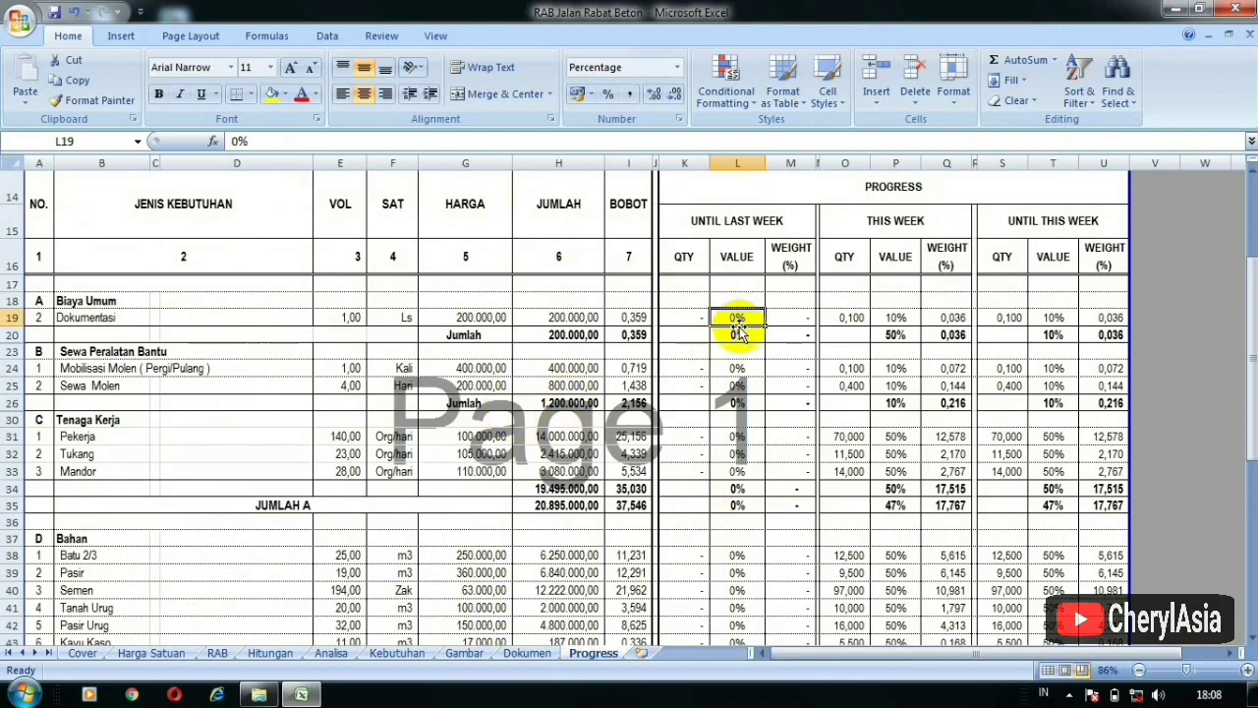
pyautogui.write('1,')
pyautogui.write('01')
pyautogui.press('Return')
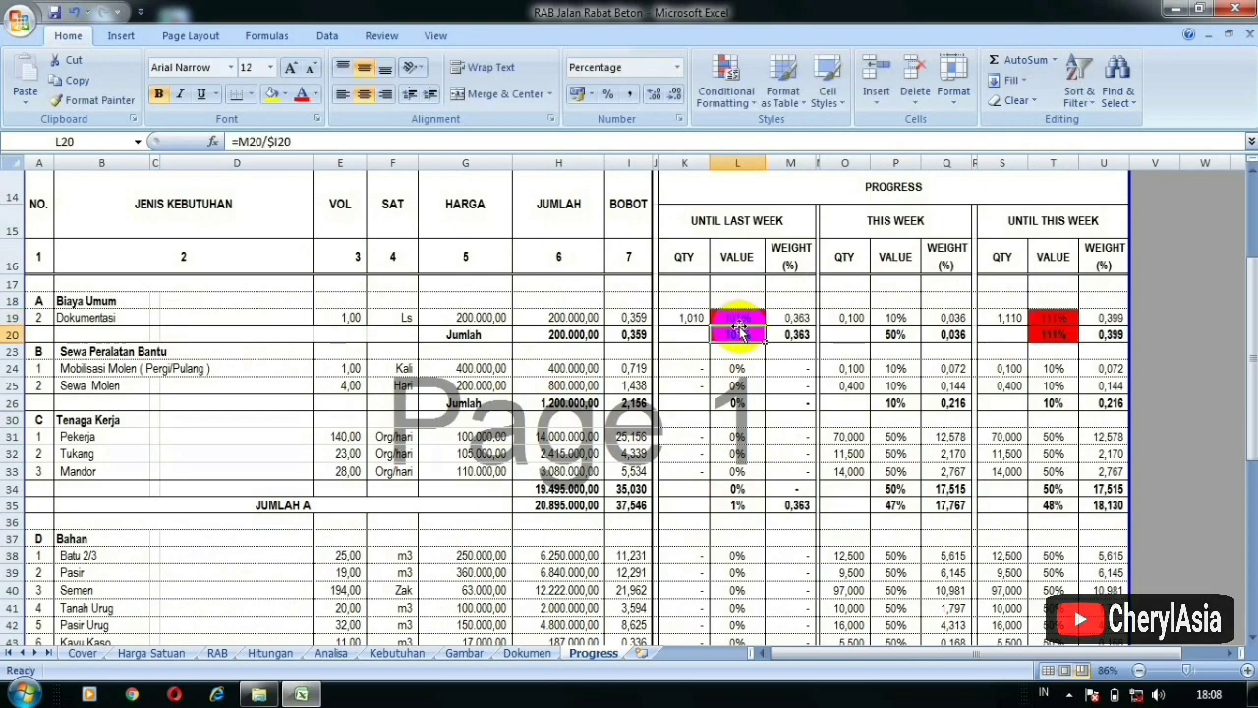
pyautogui.click(1047, 316)
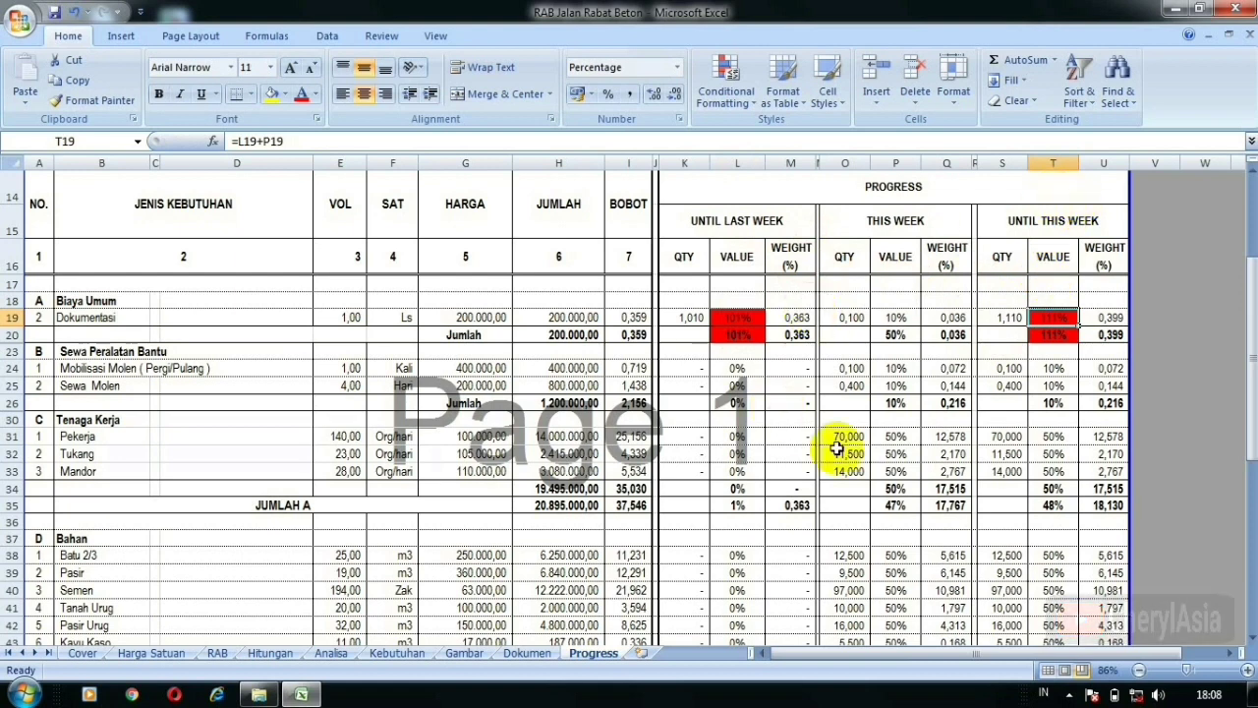
pyautogui.click(944, 438)
# Set Dokumentasi's Until Last Week value to 1%.
pyautogui.click(739, 316)
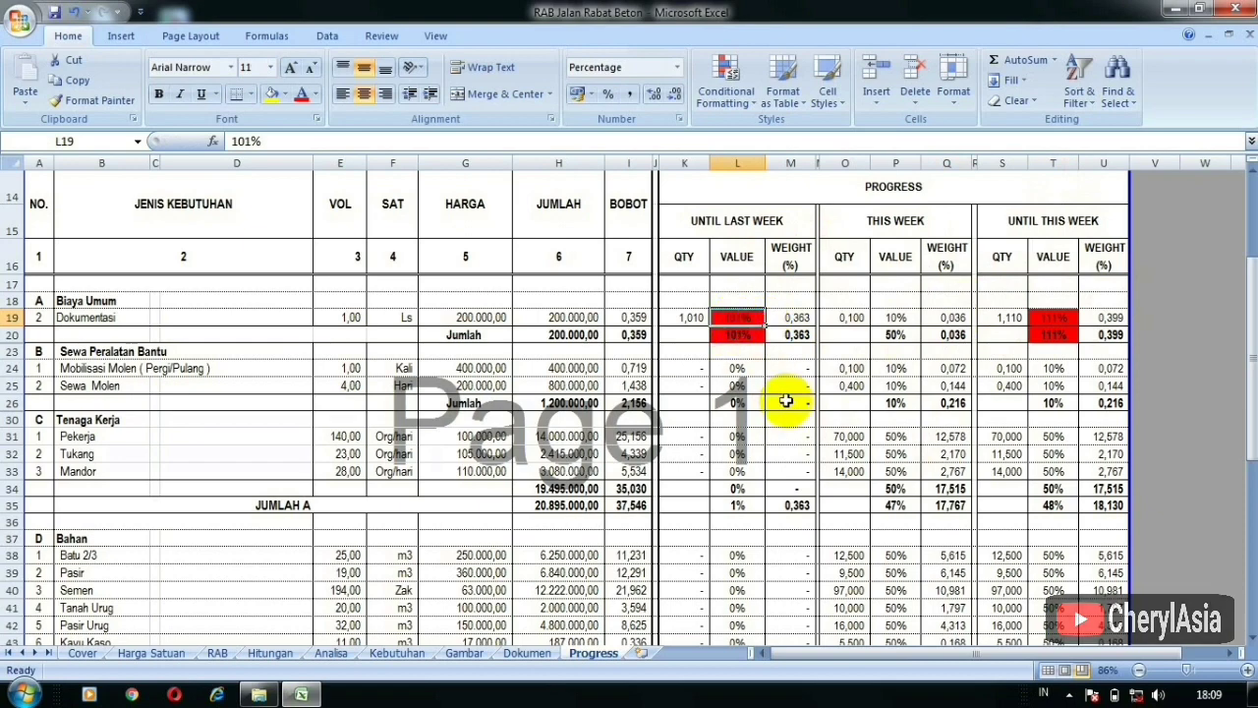
pyautogui.click(893, 411)
pyautogui.click(737, 317)
pyautogui.write('1')
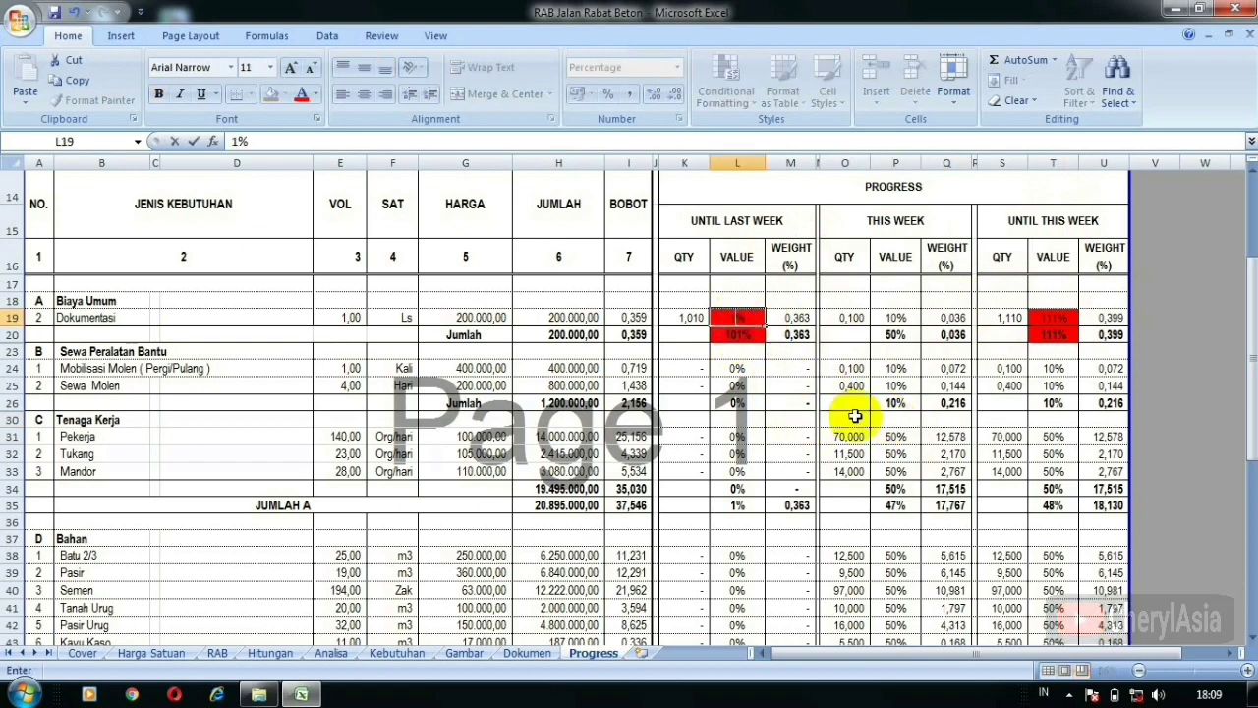
pyautogui.click(871, 418)
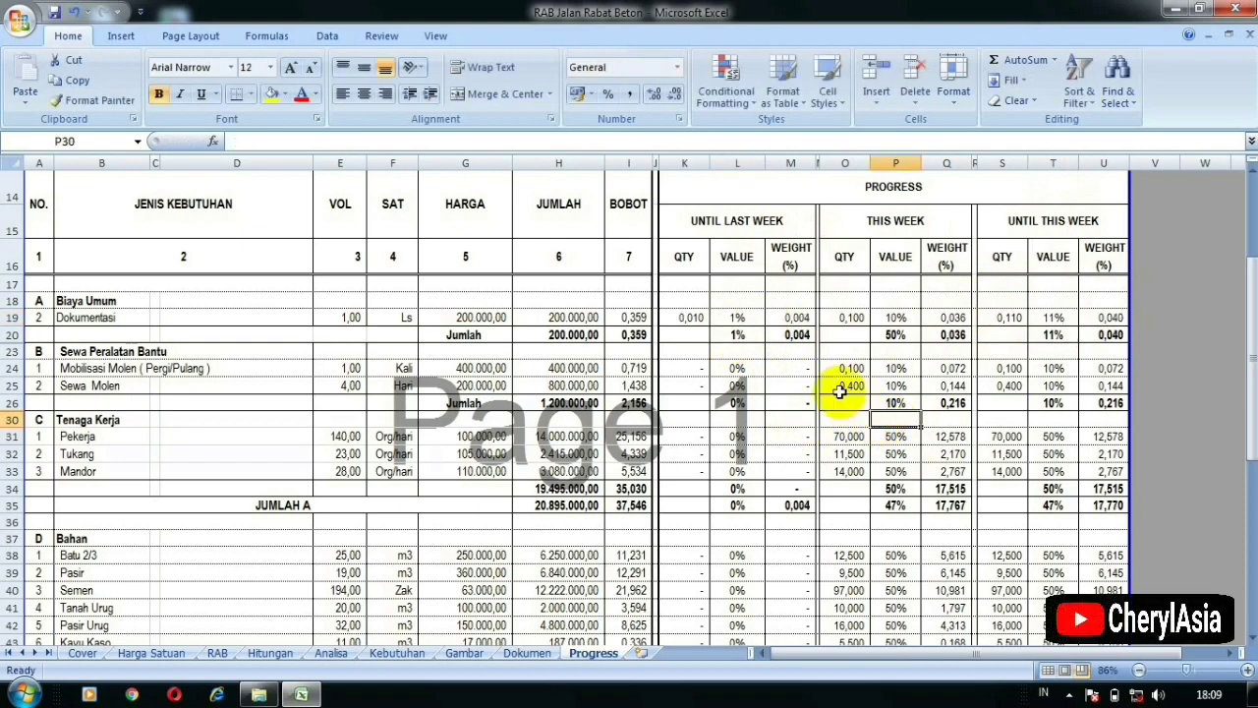
pyautogui.click(65, 316)
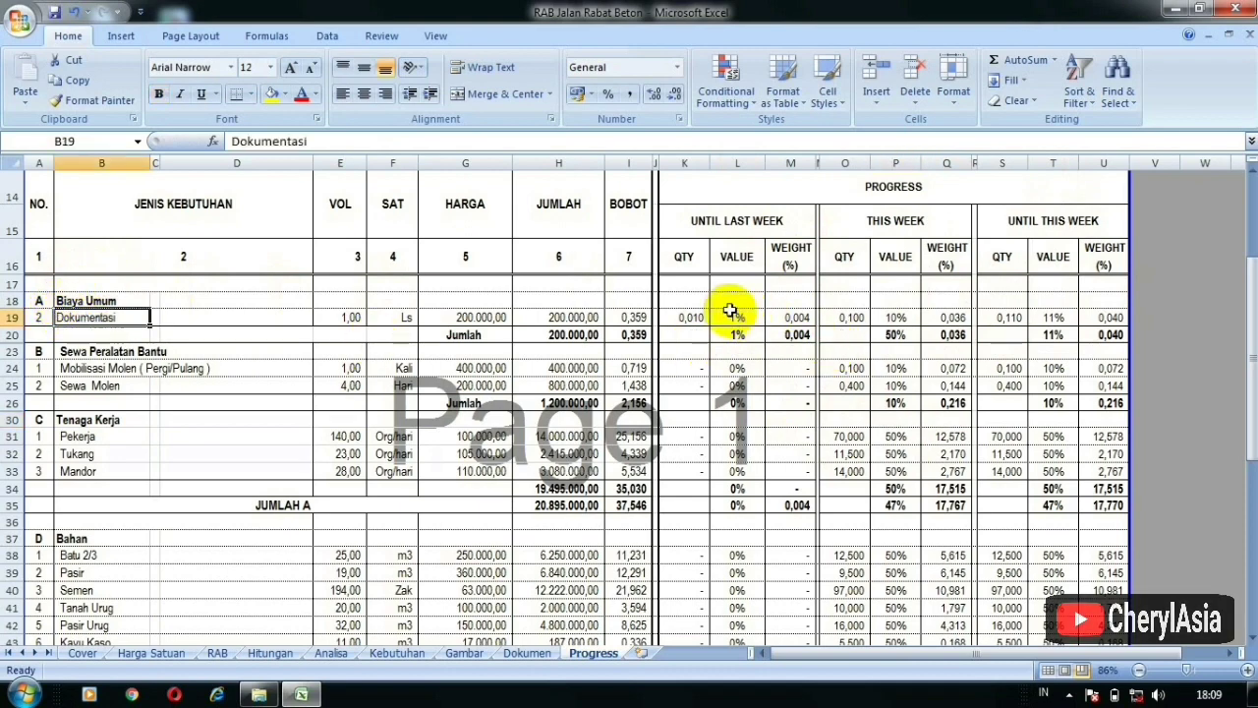
# Check the Progres Rencana box and set Dokumentasi's Until Last Week value to 50%.
pyautogui.scroll(2, 146, 258)
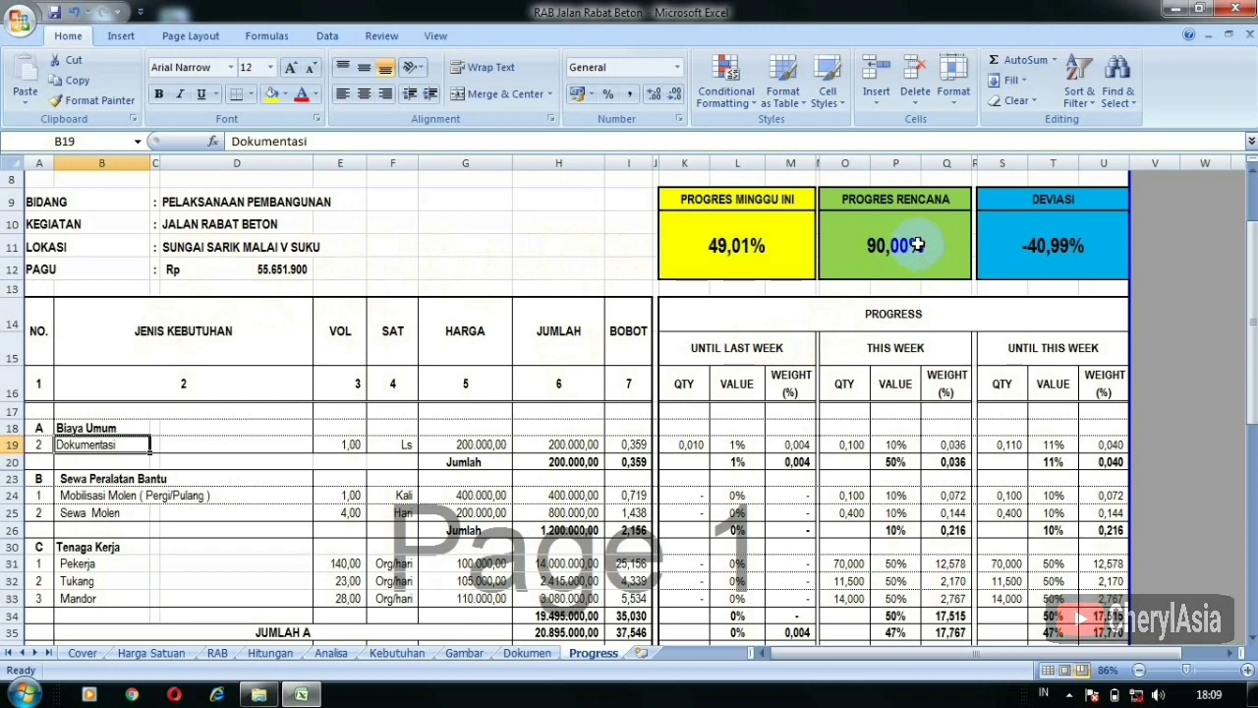
pyautogui.click(917, 244)
pyautogui.click(749, 444)
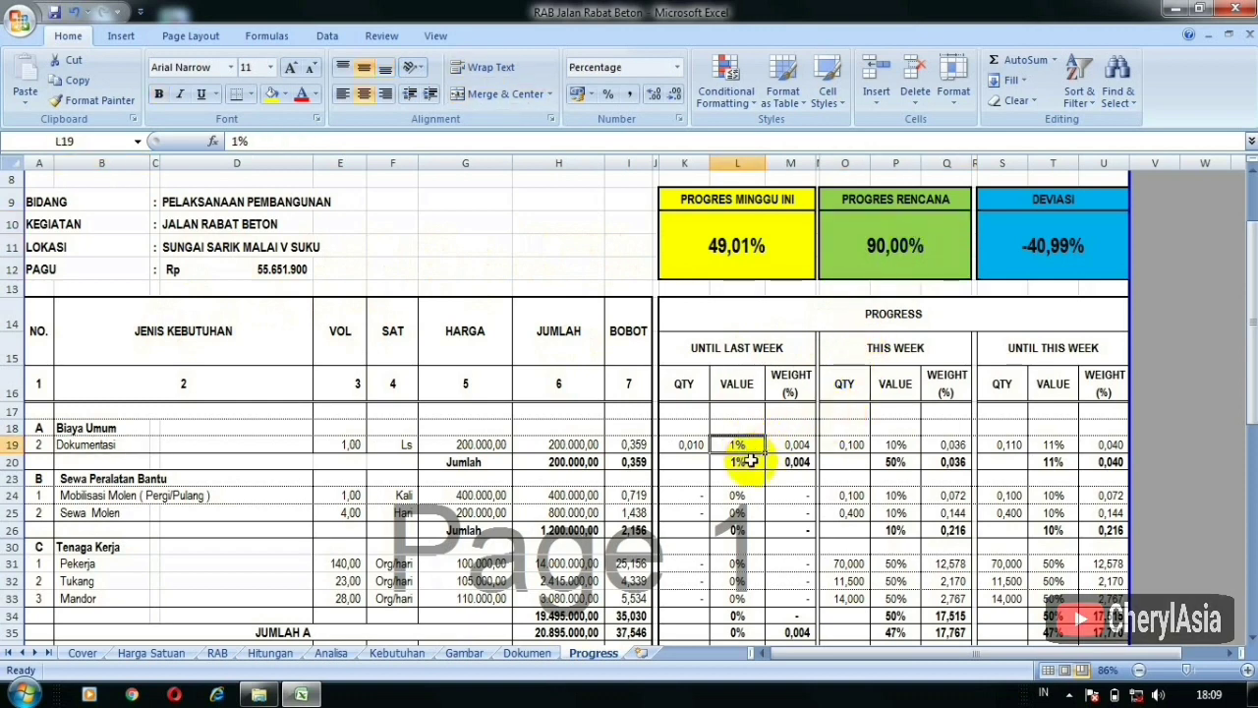
pyautogui.write('50')
pyautogui.press('Return')
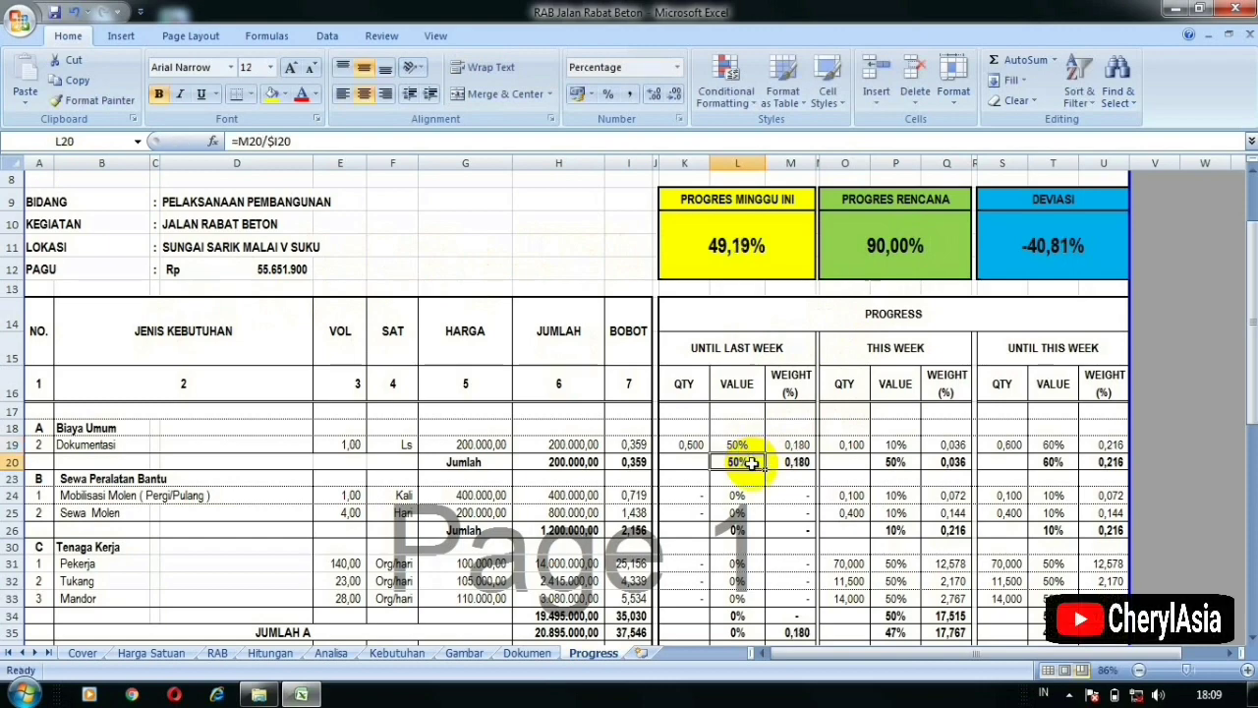
# Set Dokumentasi's This Week value to 50%.
pyautogui.click(901, 443)
pyautogui.write('5')
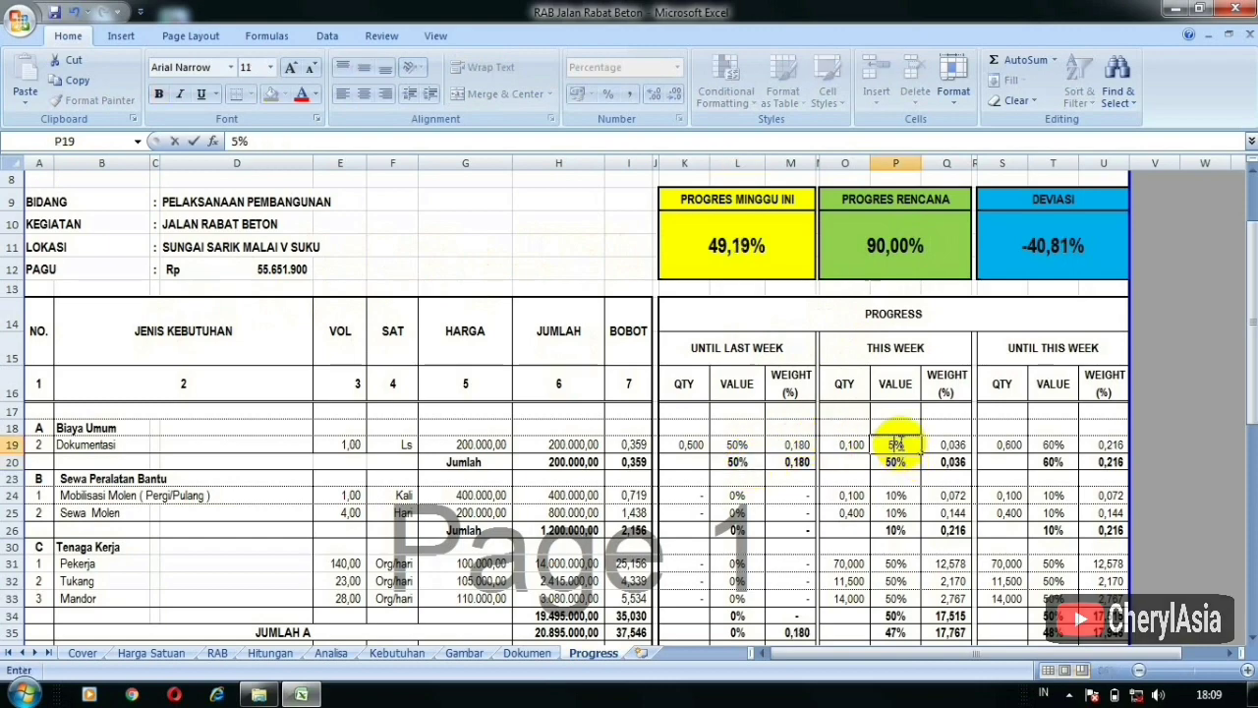
pyautogui.press('Return')
pyautogui.scroll(-1, 889, 457)
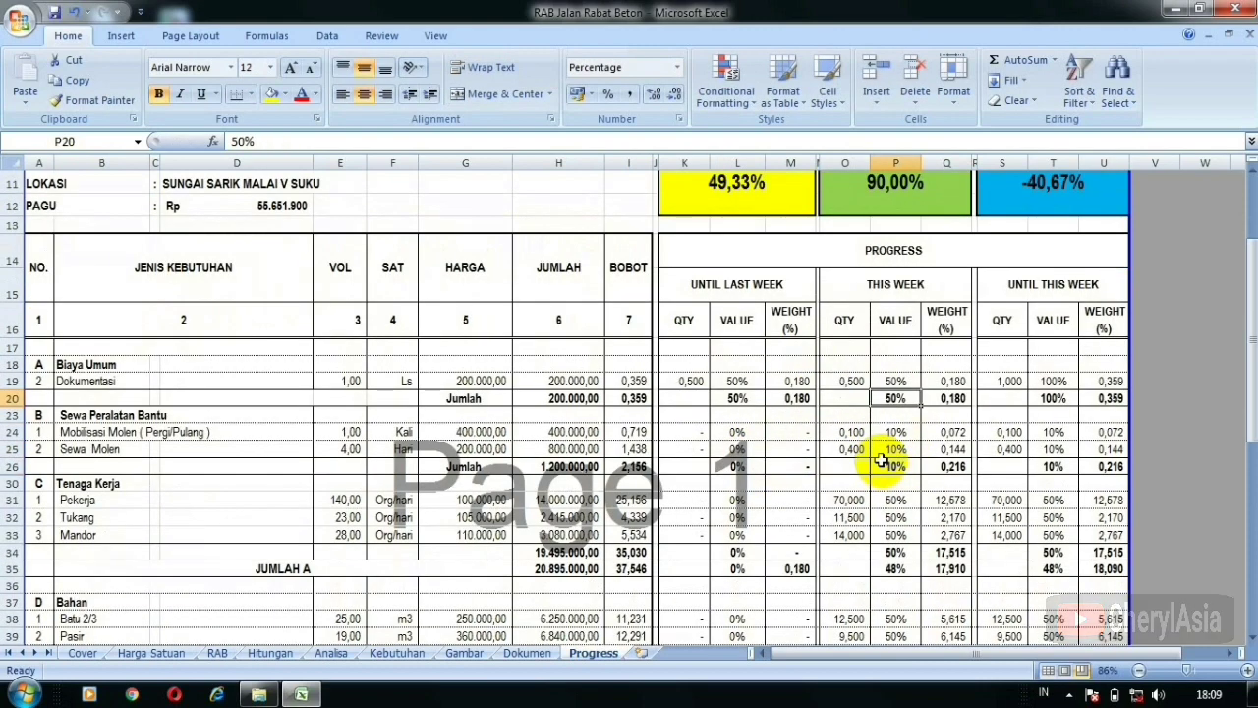
pyautogui.scroll(-1, 794, 427)
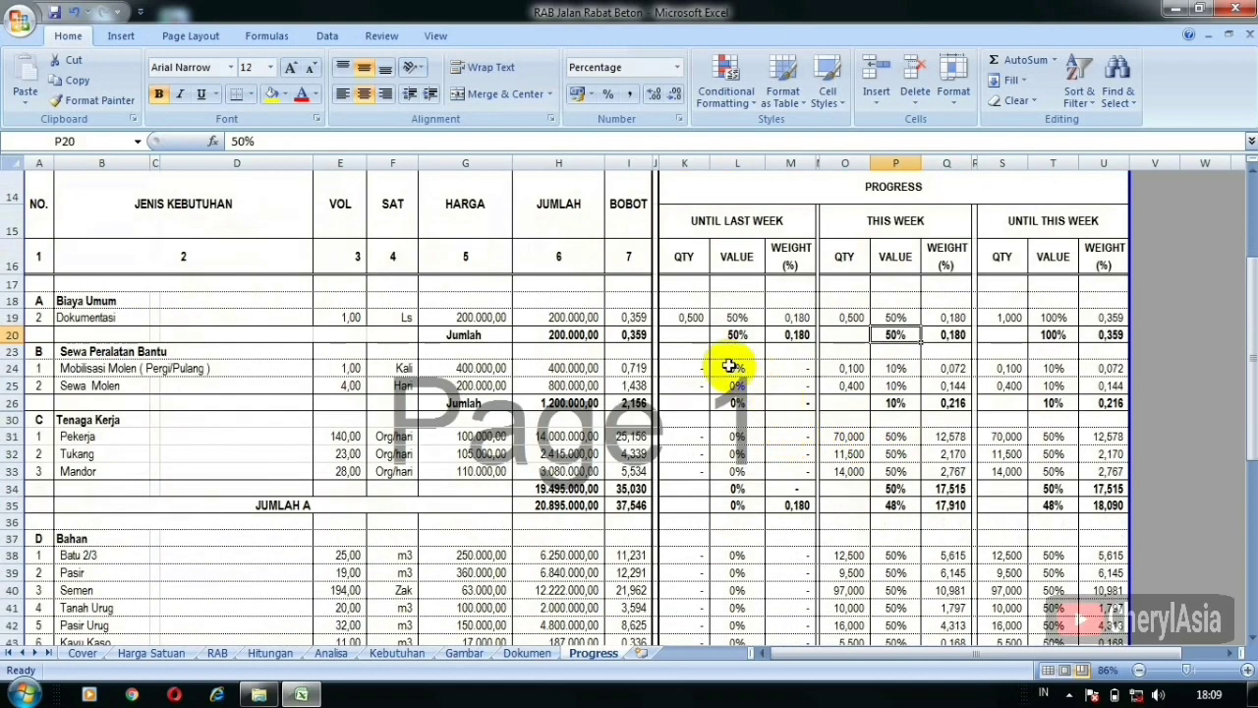
# Set Dokumentasi's Until Last Week value to 0%.
pyautogui.click(730, 367)
pyautogui.click(735, 317)
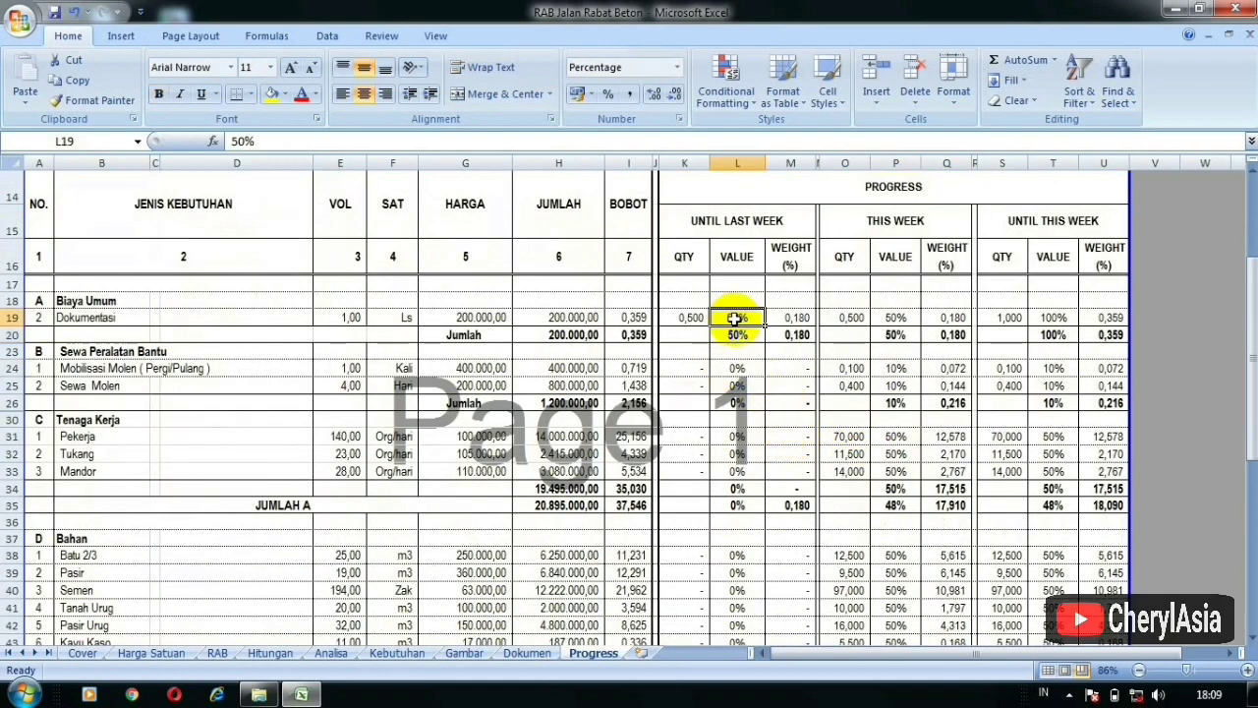
pyautogui.hotkey('ctrl', 'c')
pyautogui.press('Escape')
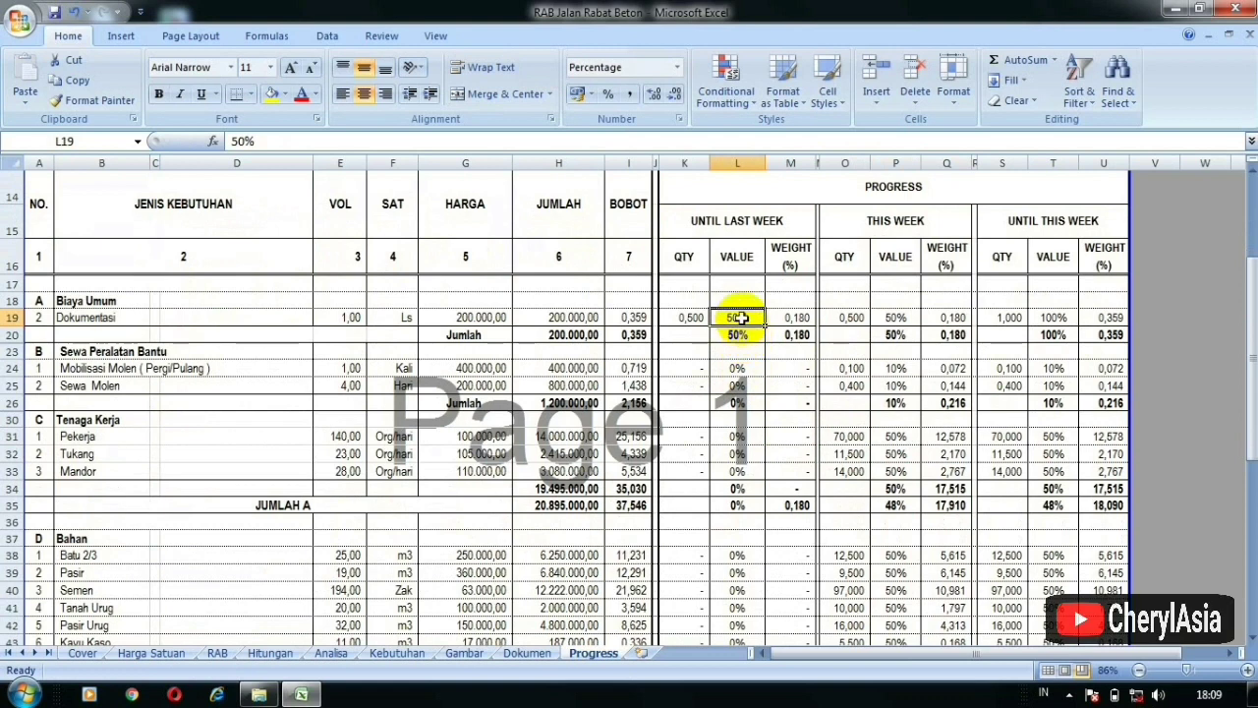
pyautogui.click(747, 226)
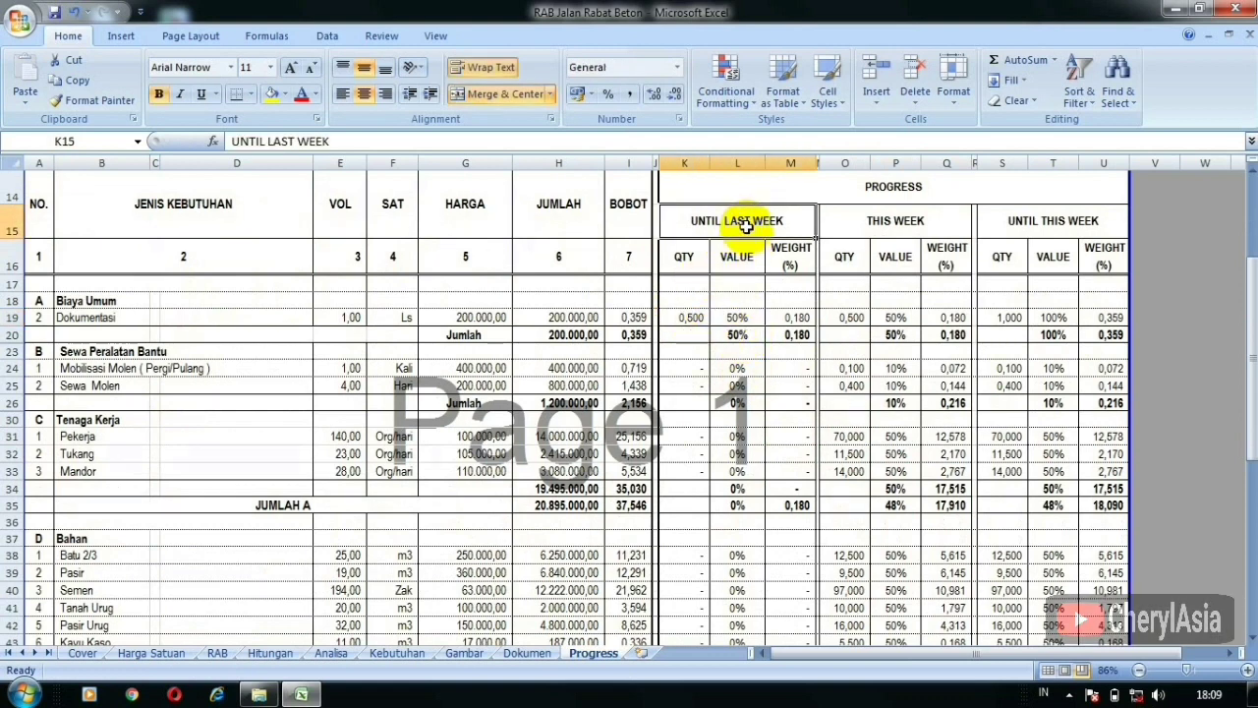
pyautogui.click(742, 316)
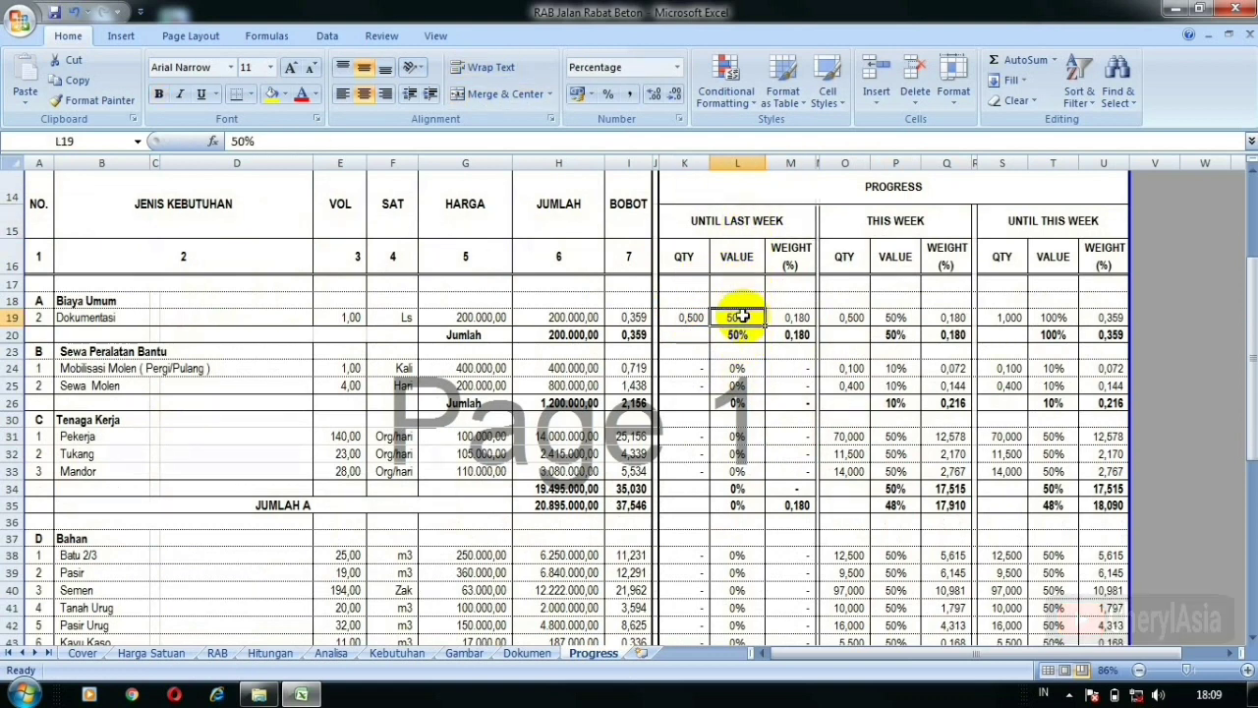
pyautogui.write('0')
pyautogui.press('Return')
# Set Dokumentasi's This Week value to 2% and check the row's This Week quantity and weight formulas.
pyautogui.scroll(-7, 735, 403)
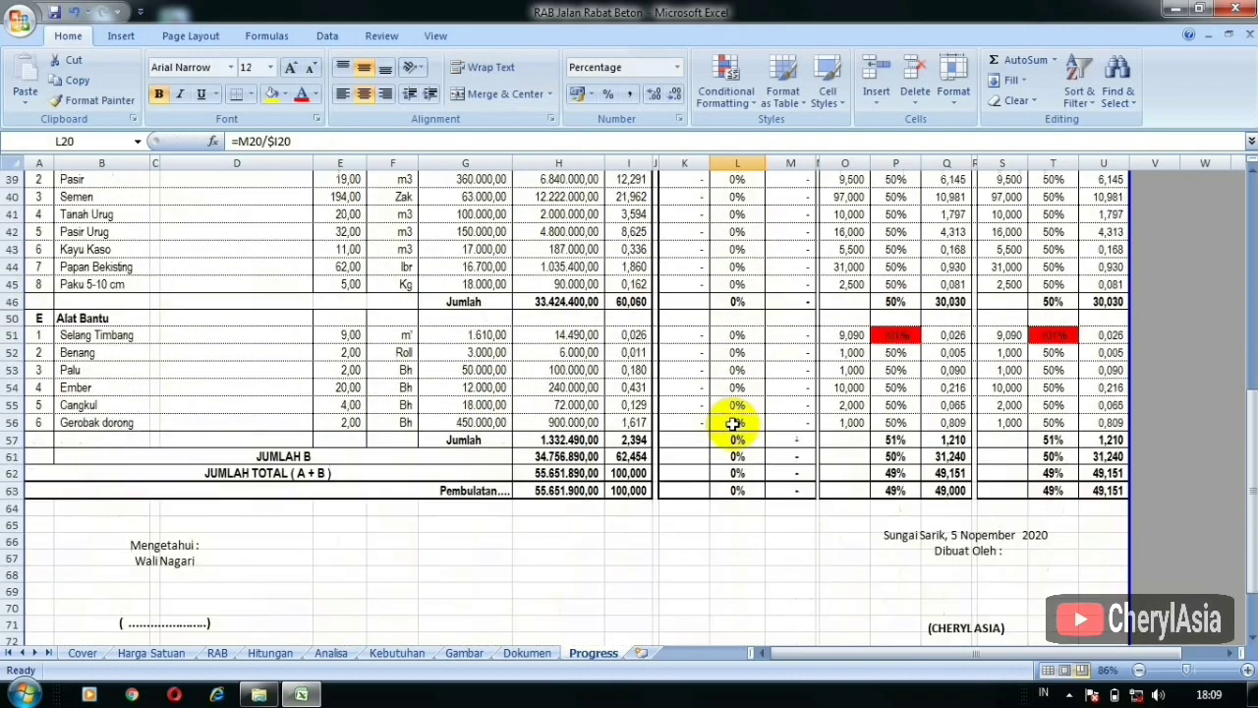
pyautogui.scroll(-2, 732, 438)
pyautogui.scroll(10, 747, 393)
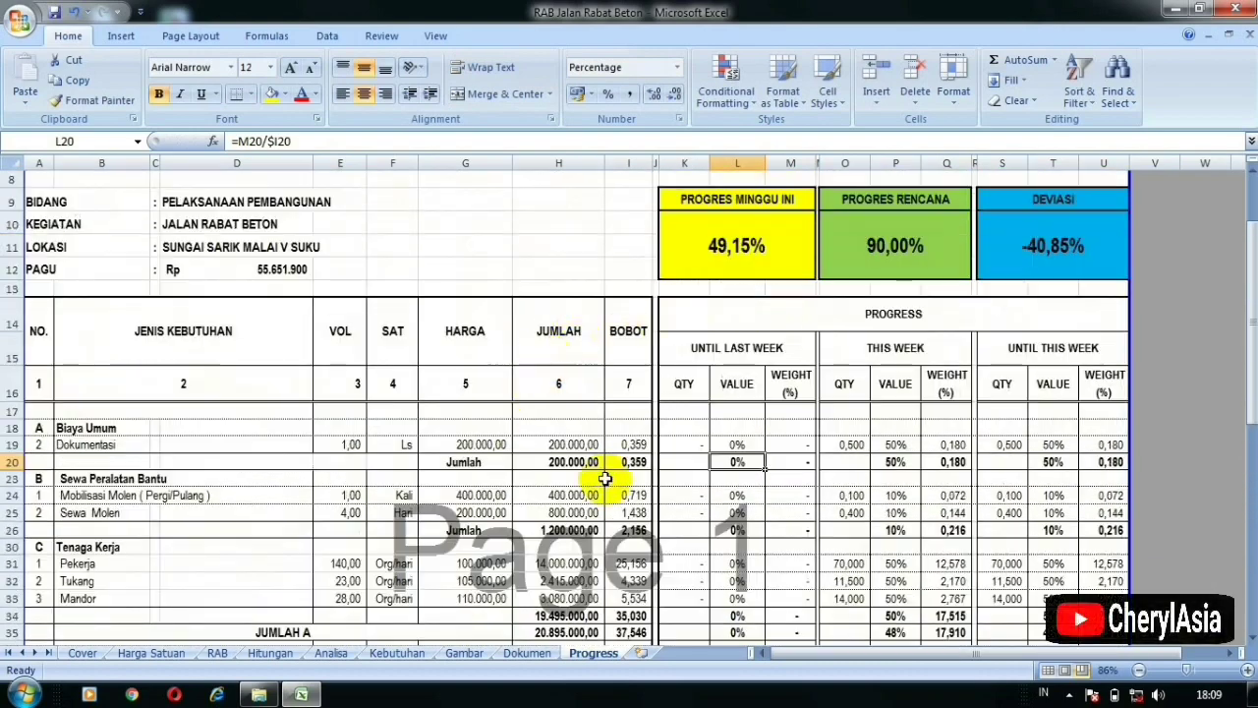
pyautogui.click(891, 445)
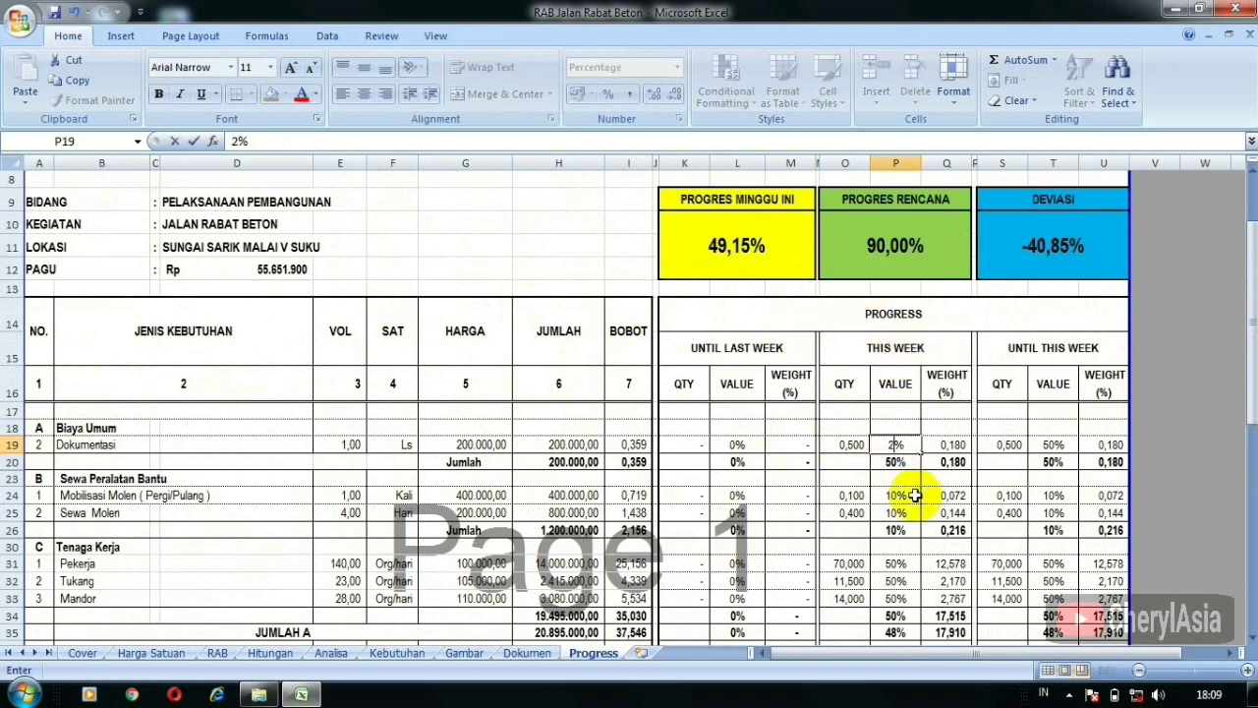
pyautogui.write('2')
pyautogui.press('Tab')
pyautogui.click(847, 444)
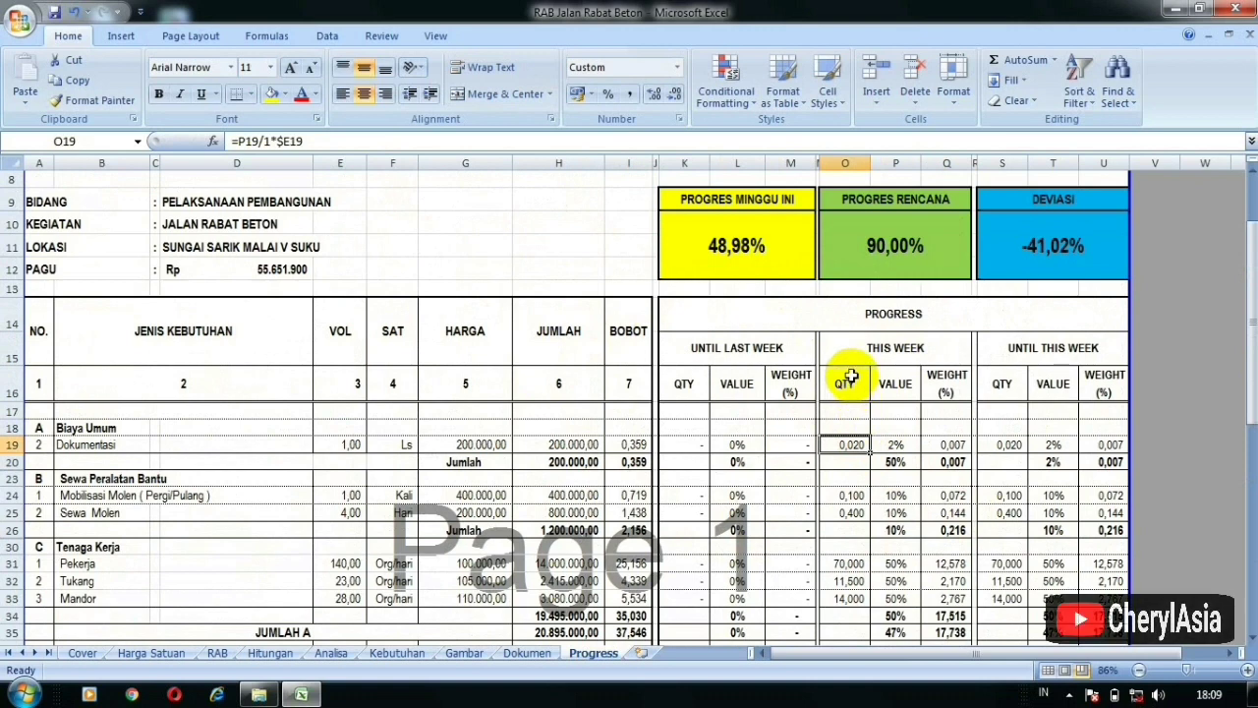
pyautogui.click(951, 446)
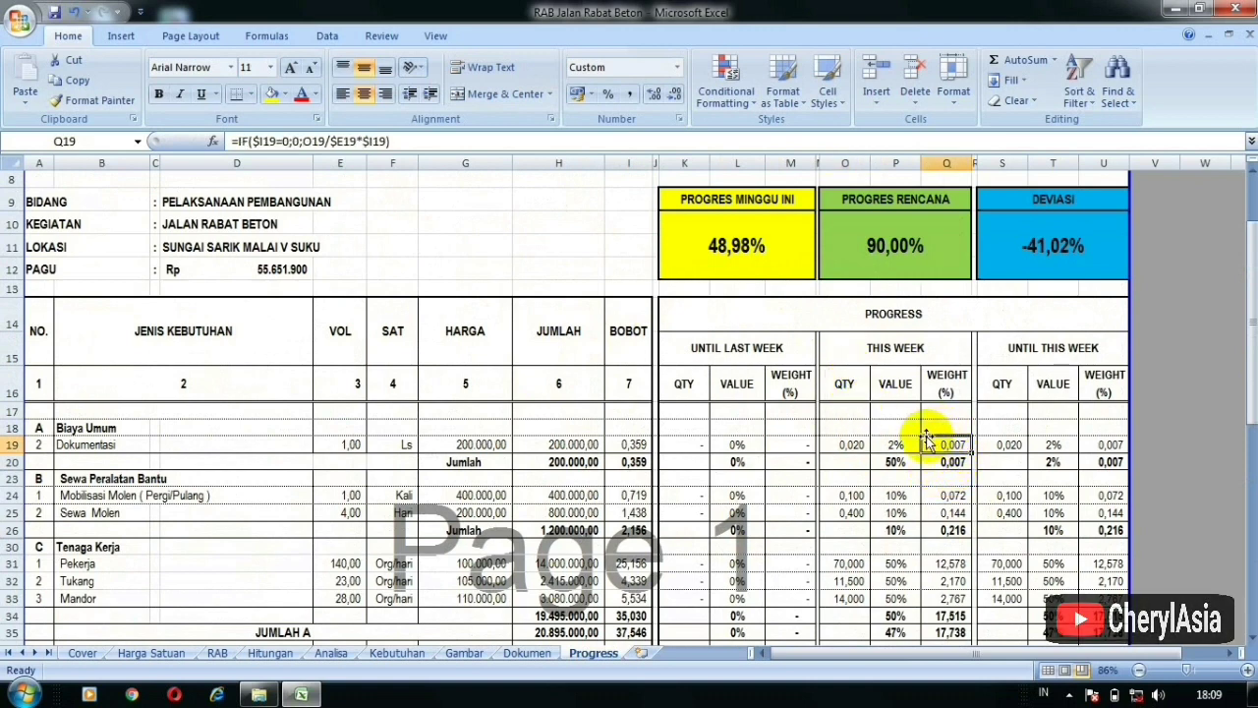
pyautogui.click(900, 444)
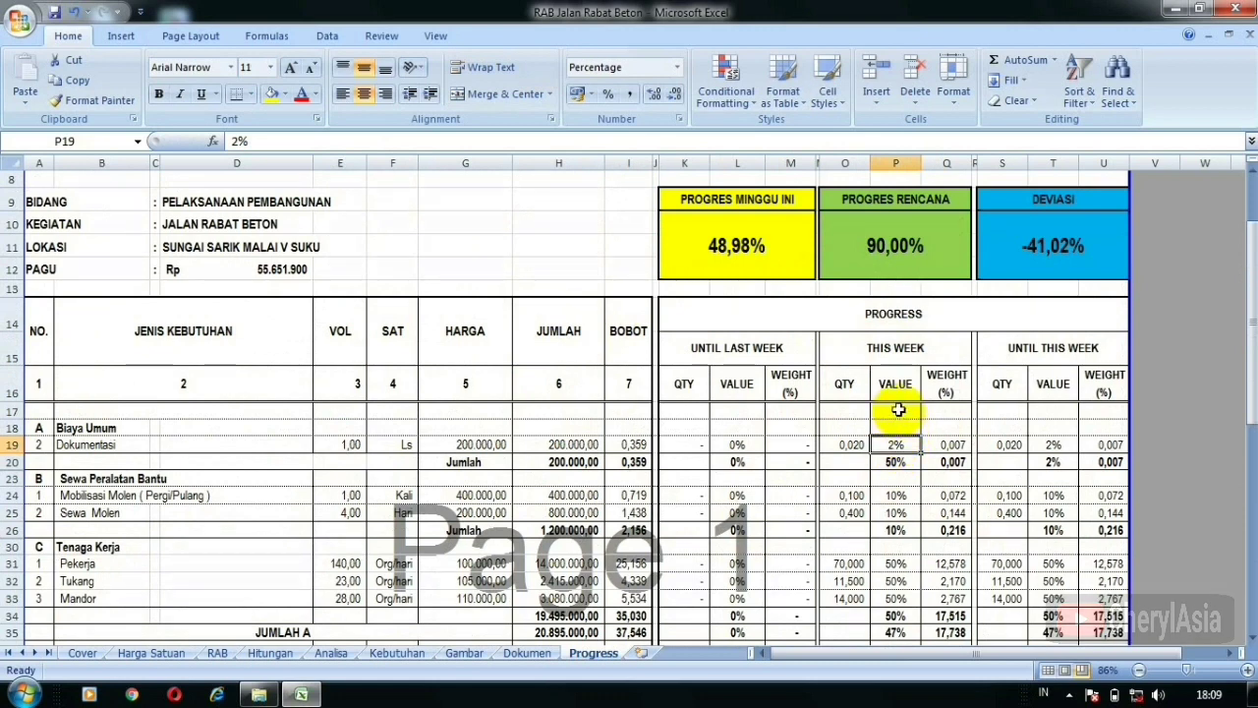
# Set the This Week values of Mobilisasi Molen and Sewa Molen to 5%.
pyautogui.click(897, 495)
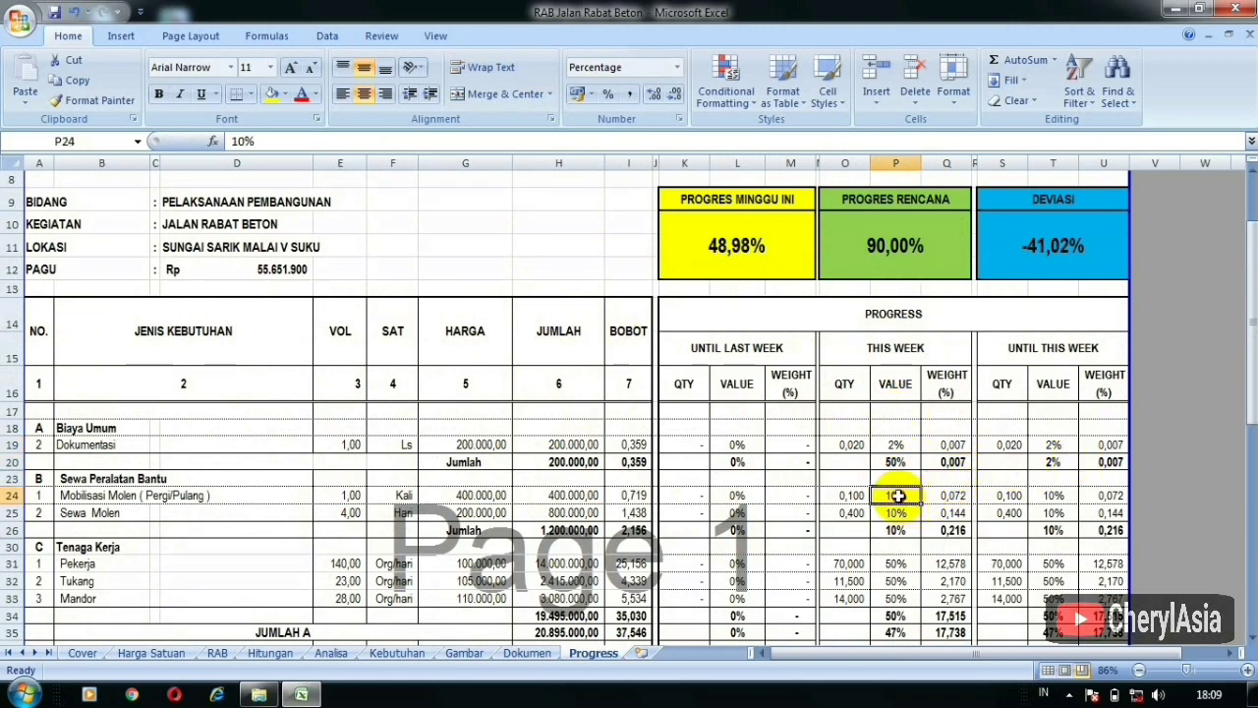
pyautogui.write('5')
pyautogui.press('Return')
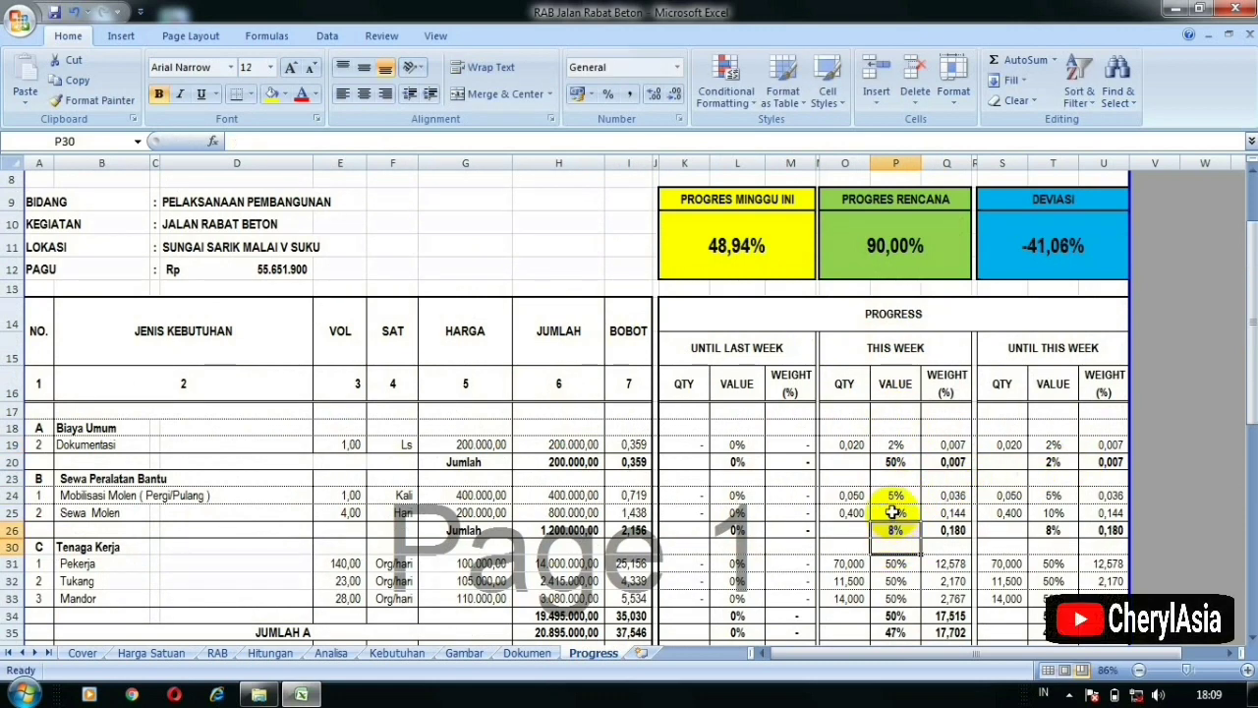
pyautogui.click(904, 561)
pyautogui.scroll(-2, 904, 519)
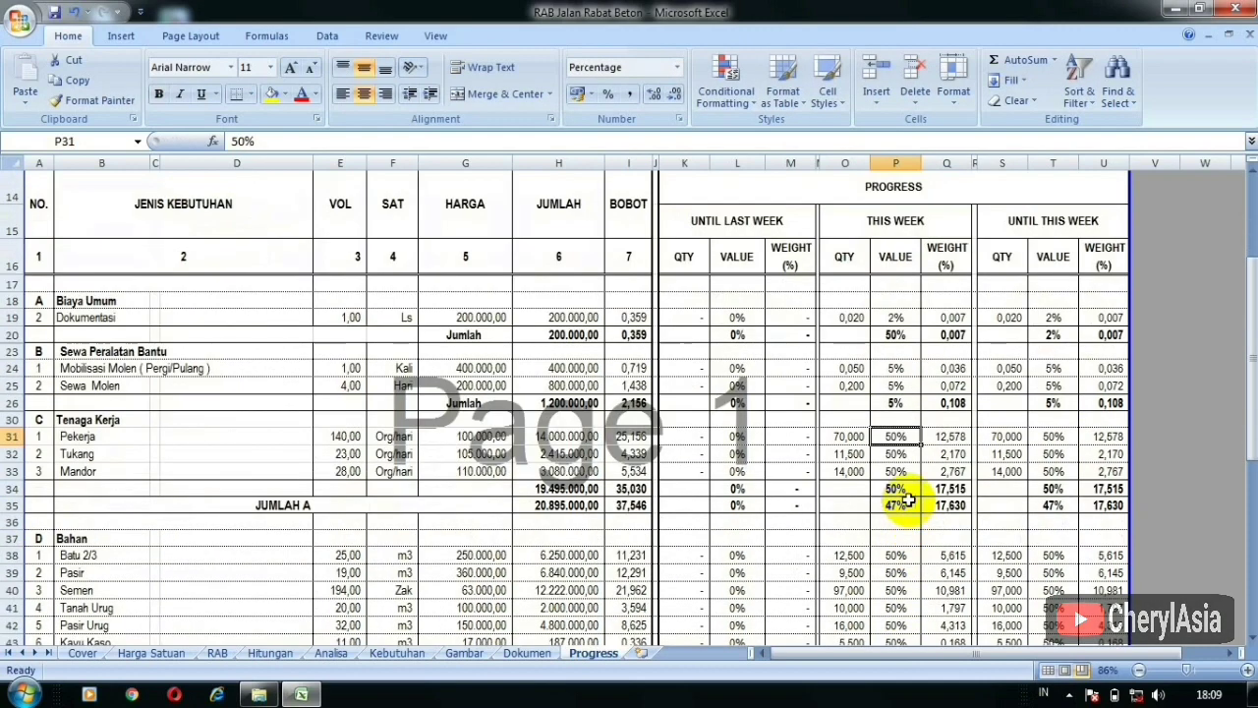
# Set the This Week values of Dokumentasi, Mobilisasi Molen and Sewa Molen to 50%.
pyautogui.scroll(3, 894, 502)
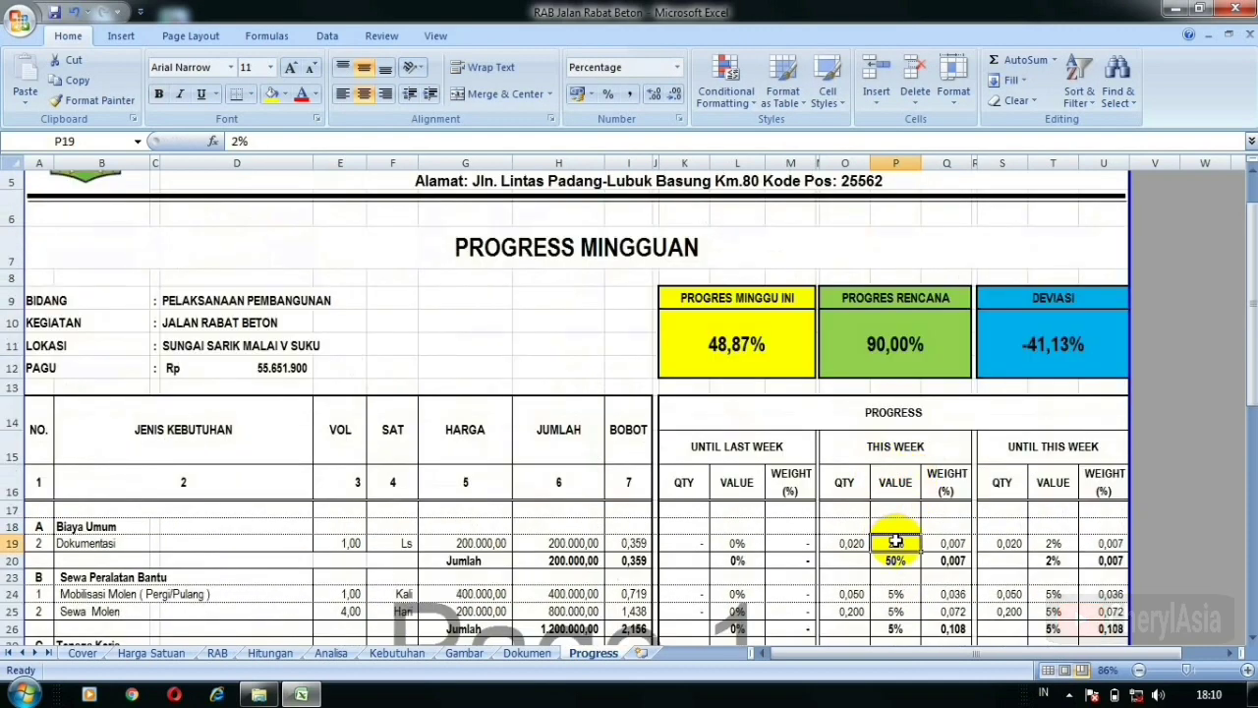
pyautogui.write('50')
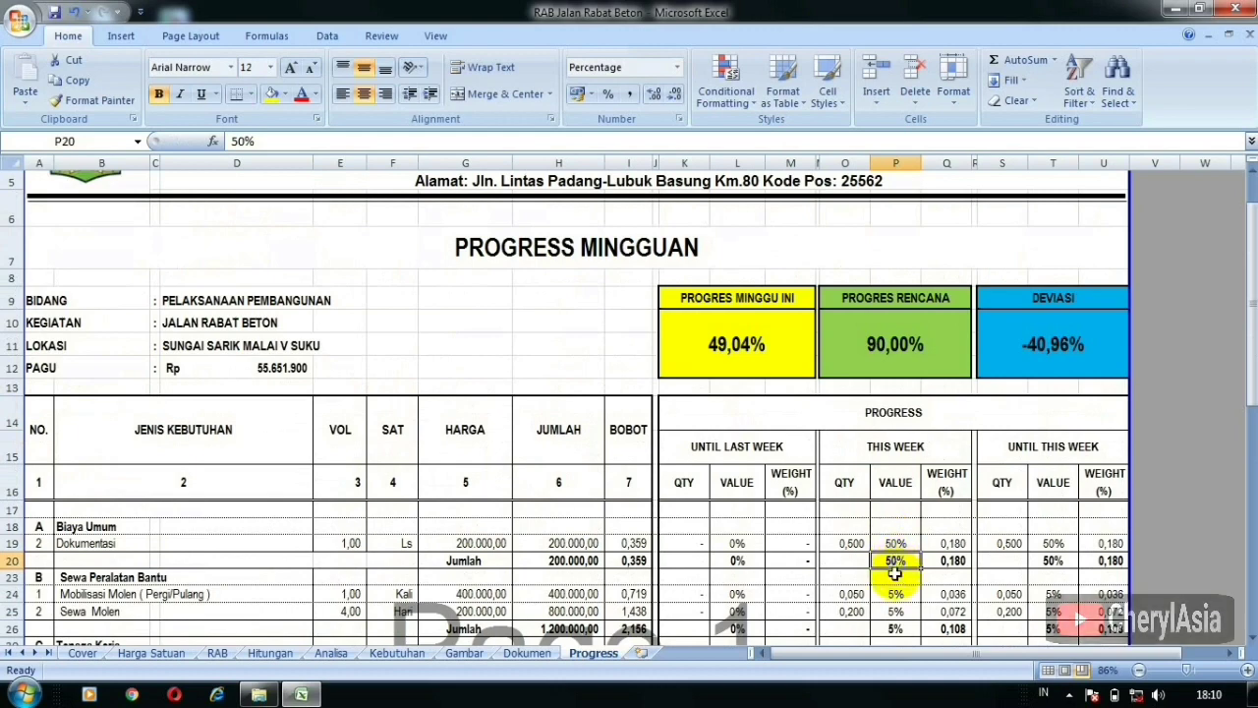
pyautogui.scroll(-2, 894, 565)
pyautogui.click(894, 433)
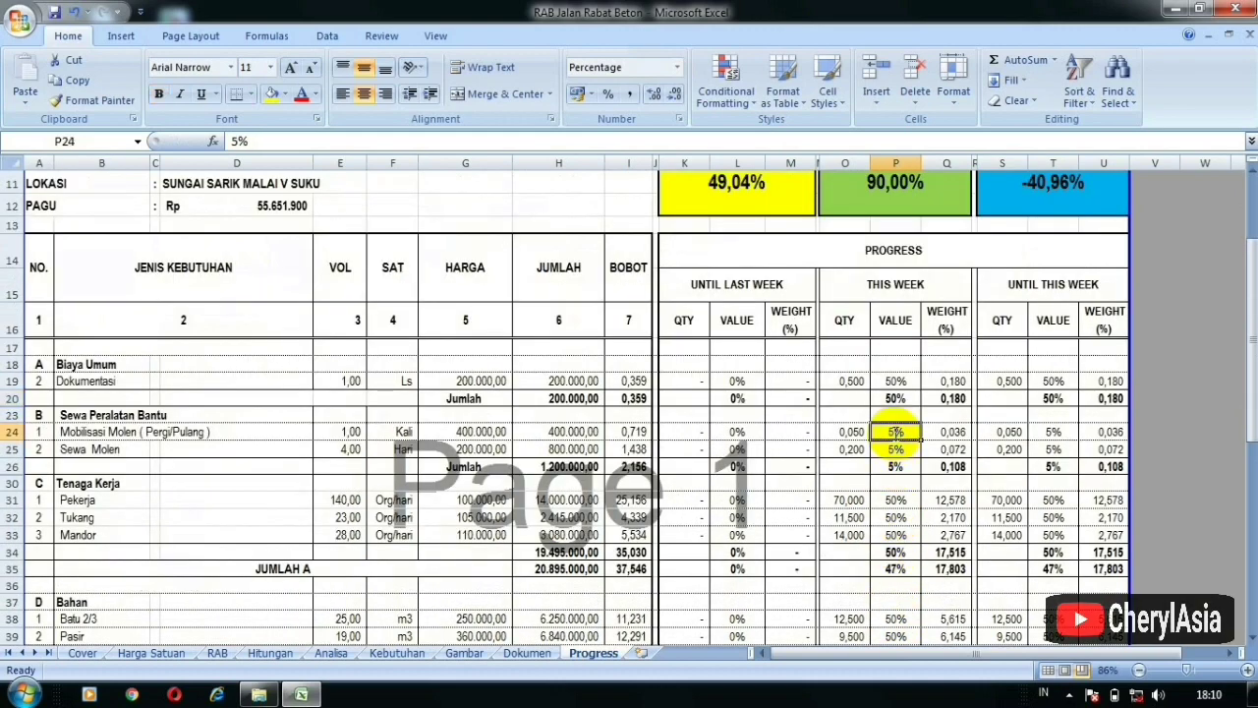
pyautogui.write('50')
pyautogui.press('Return')
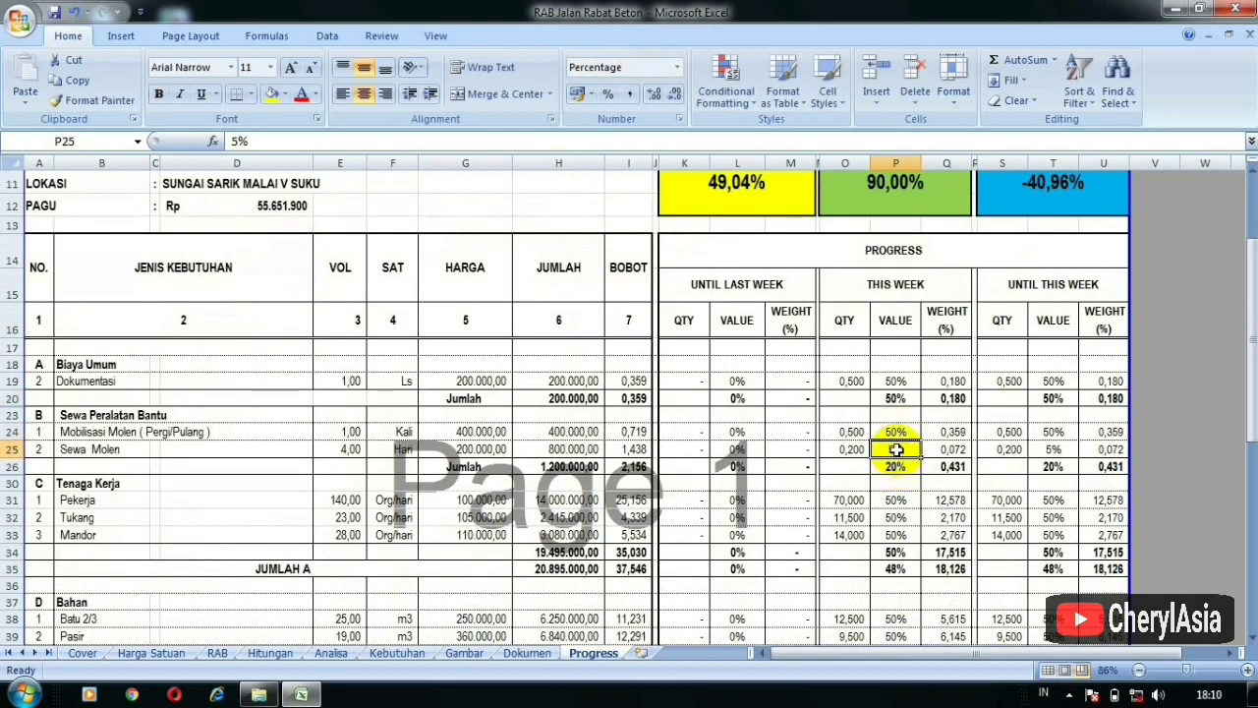
pyautogui.write('5')
pyautogui.press('Return')
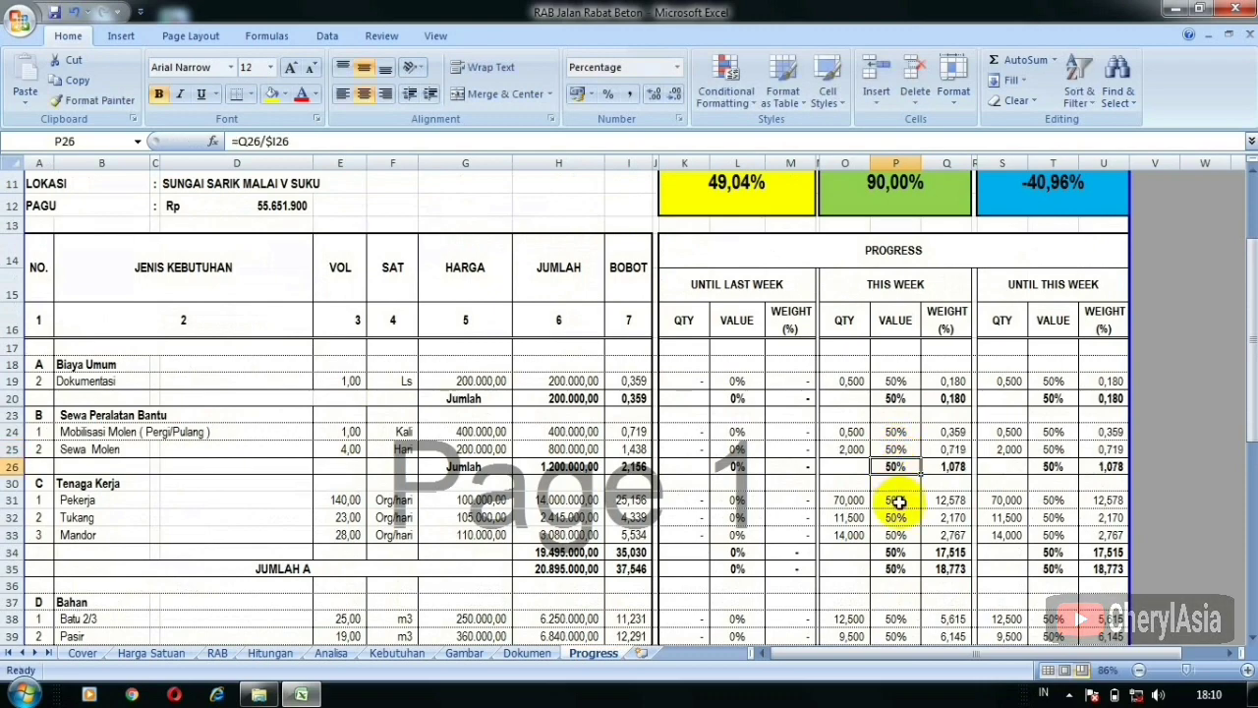
# Set Pekerja's This Week value to 60%.
pyautogui.click(898, 500)
pyautogui.write('6')
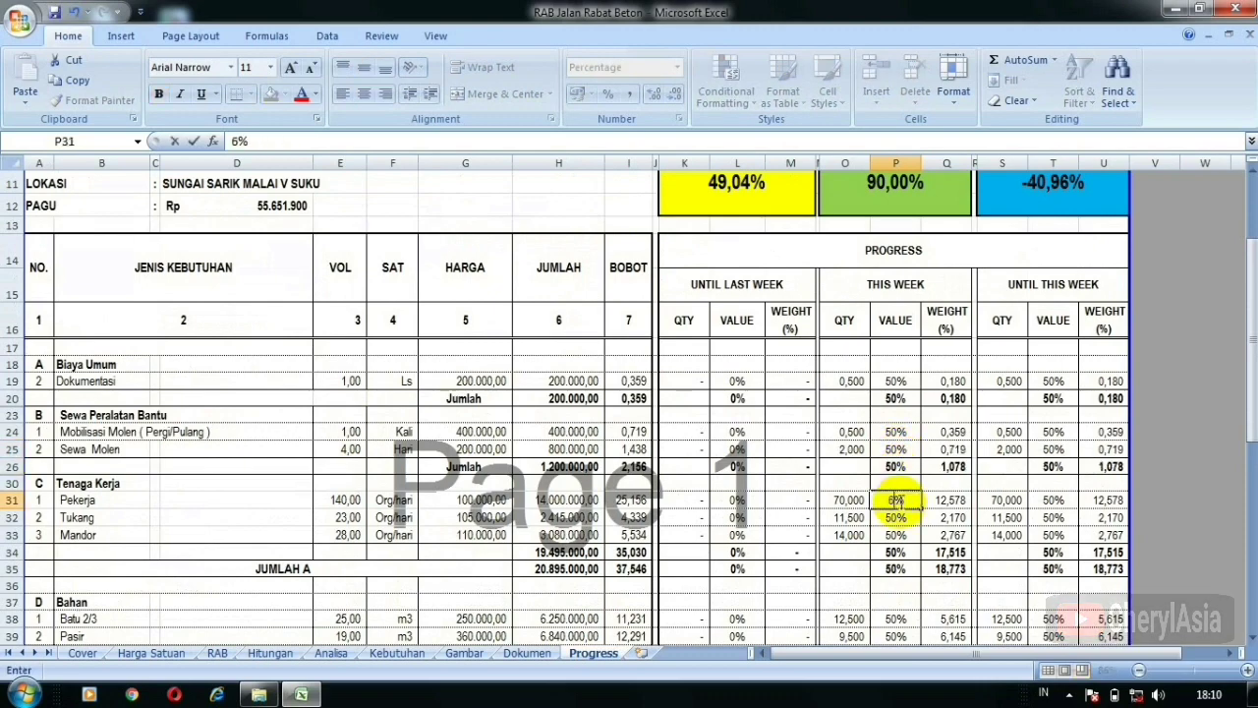
pyautogui.press('Return')
# Replace the red-flagged This Week value of Selang Timbang with 56%.
pyautogui.scroll(-8, 898, 500)
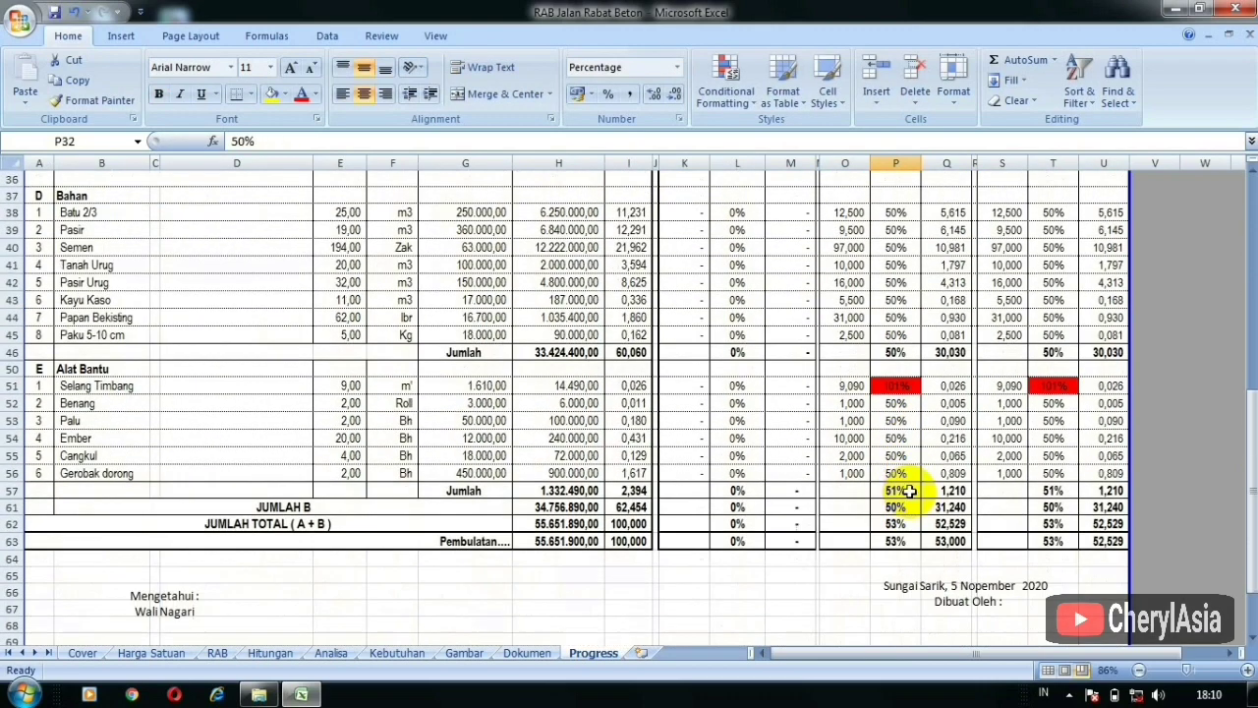
pyautogui.click(896, 386)
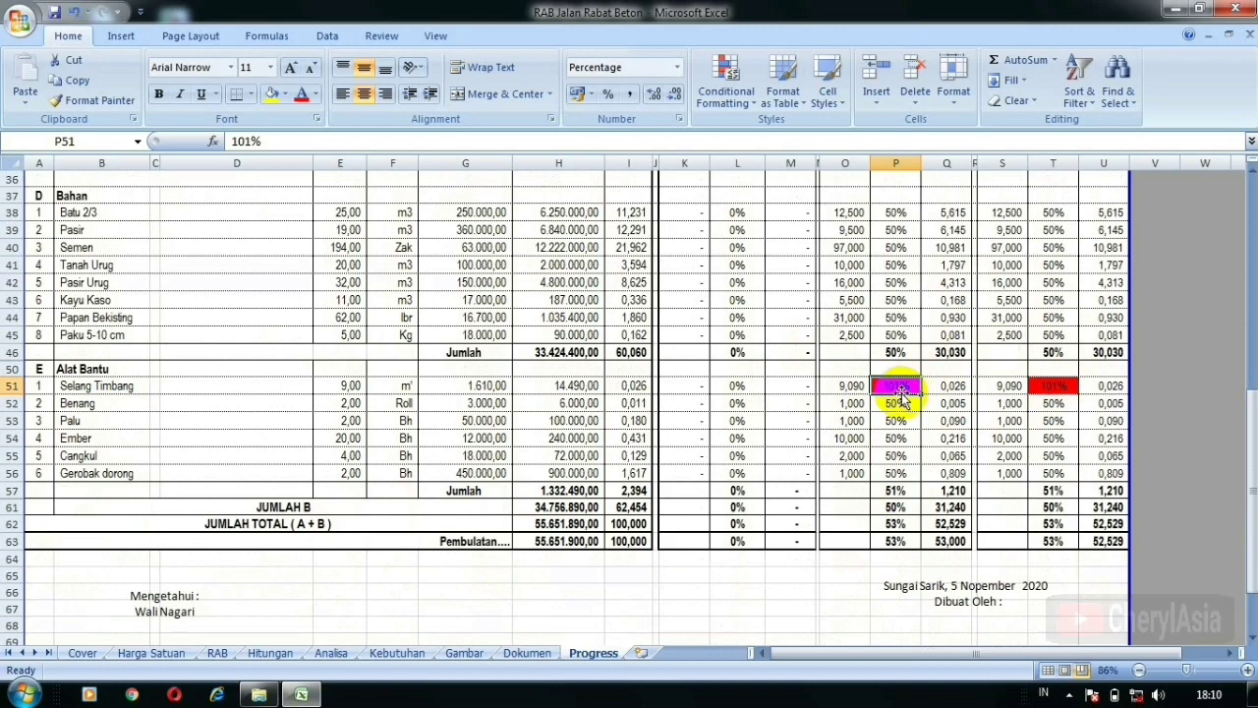
pyautogui.write('56')
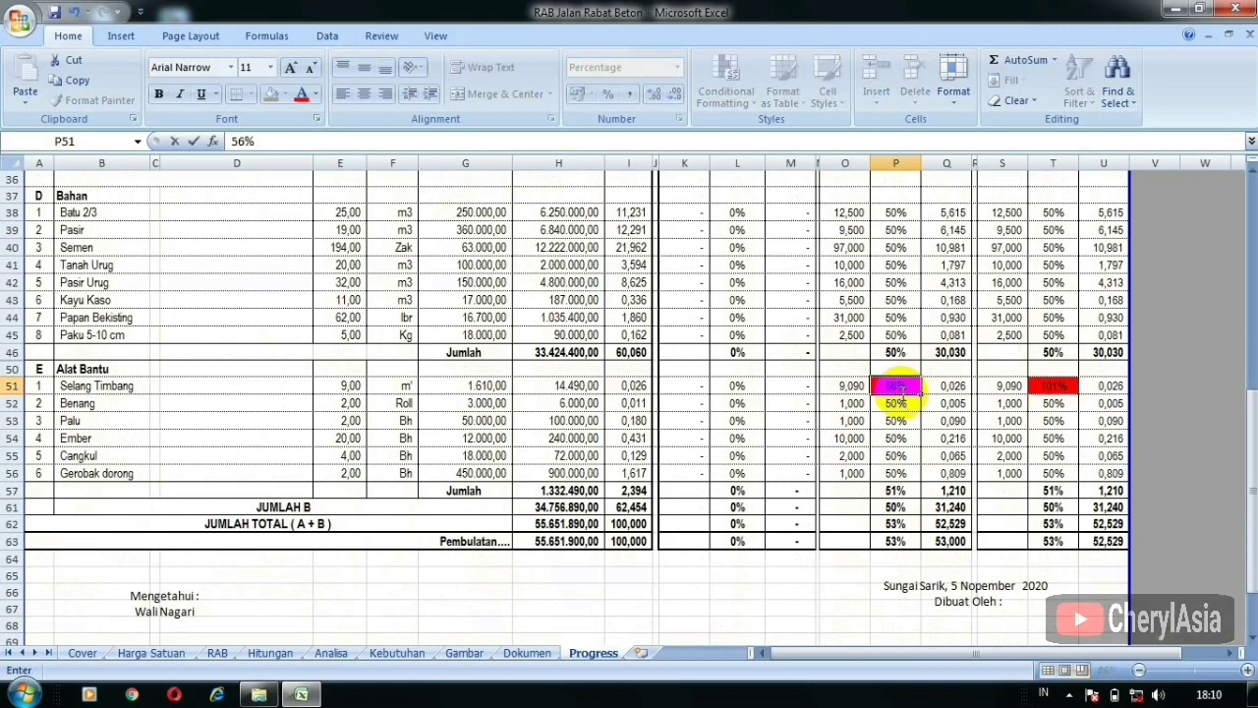
pyautogui.press('Return')
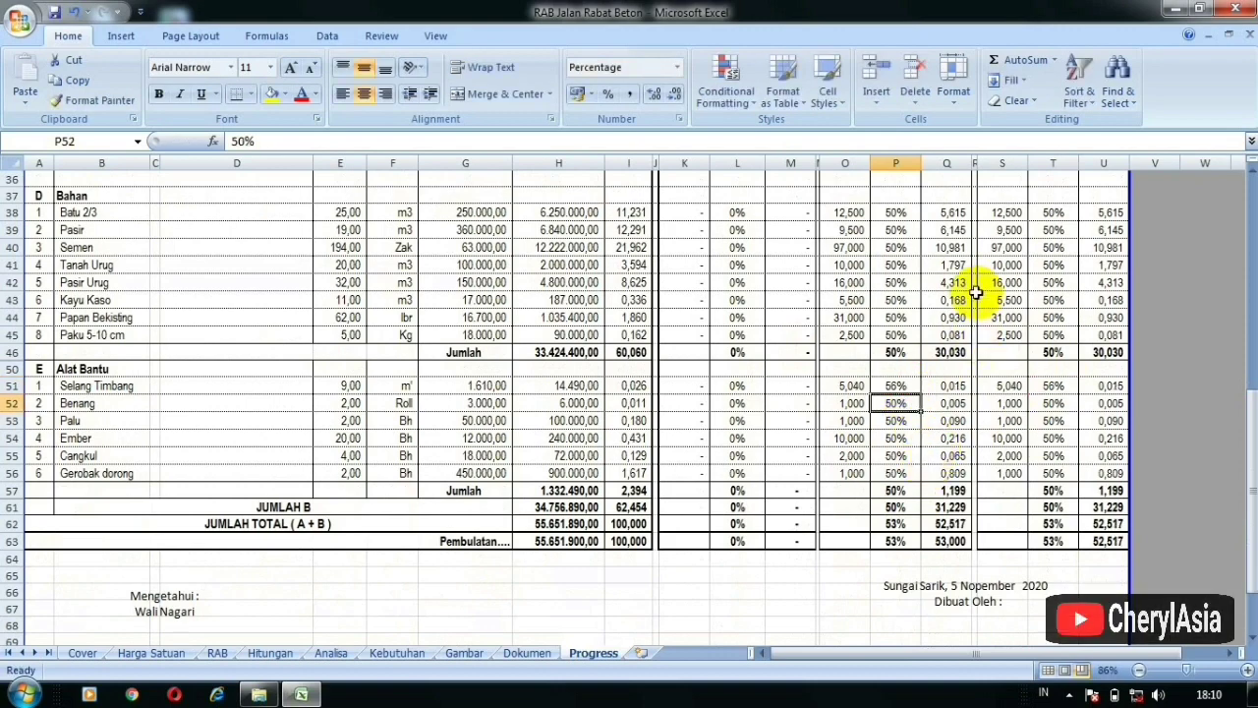
# Inspect the Progres Minggu Ini formula and trace it to its source cell in the Until This Week totals.
pyautogui.scroll(-4, 969, 324)
pyautogui.scroll(7, 943, 393)
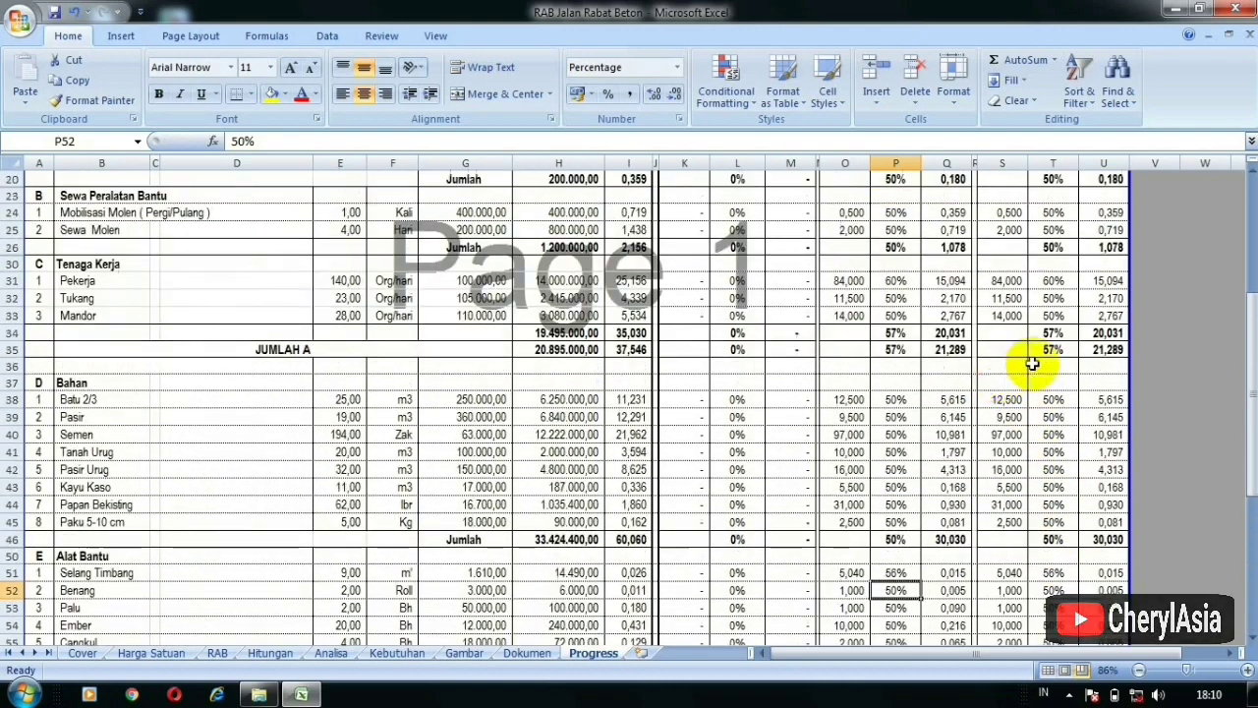
pyautogui.scroll(6, 1032, 364)
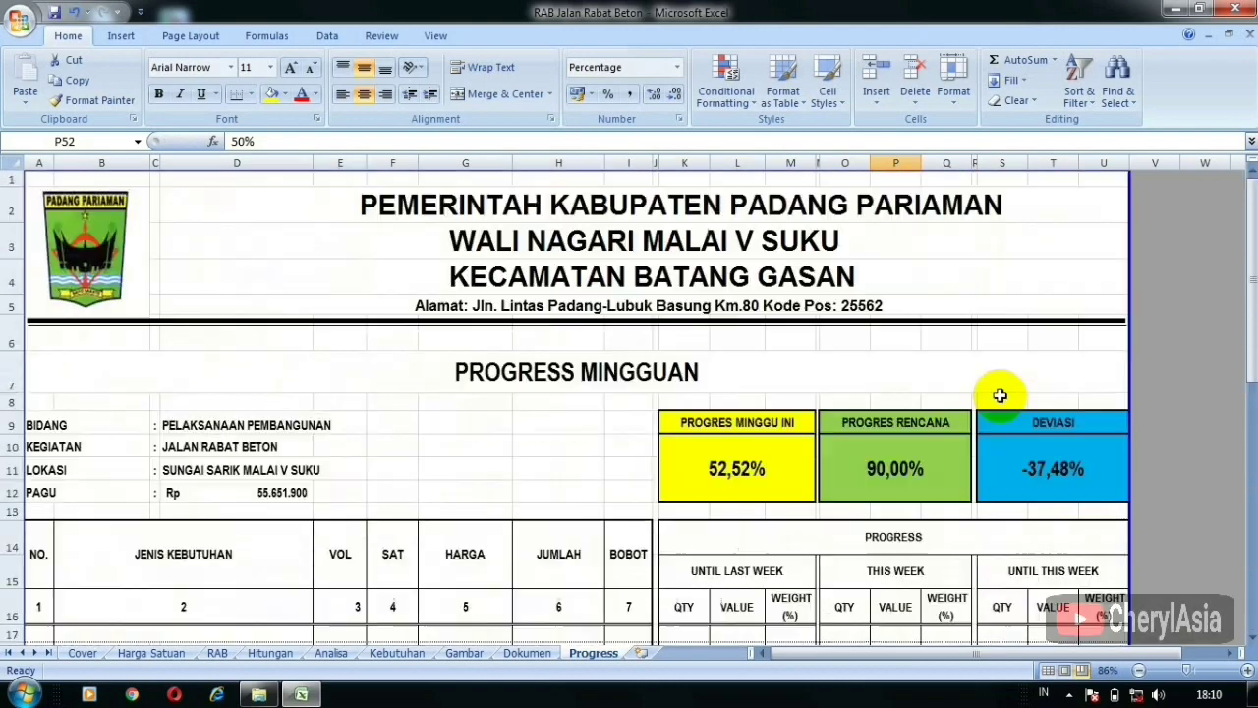
pyautogui.click(745, 468)
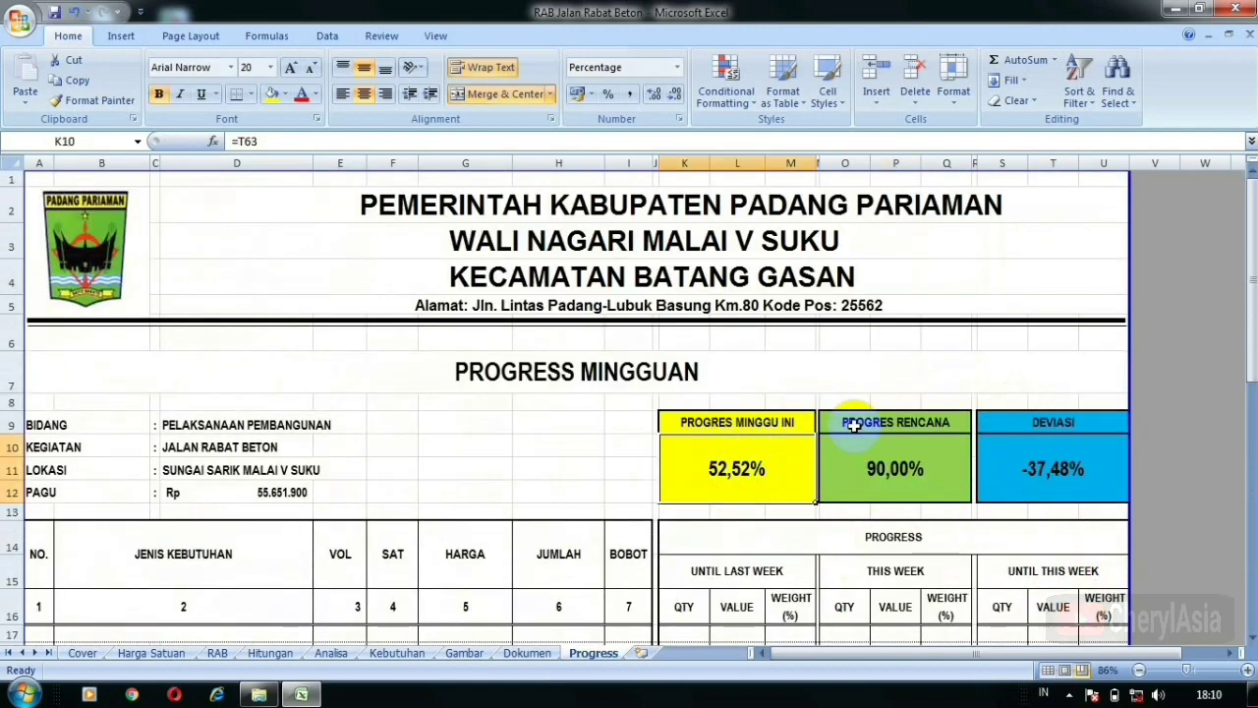
pyautogui.doubleClick(771, 462)
pyautogui.scroll(-15, 890, 443)
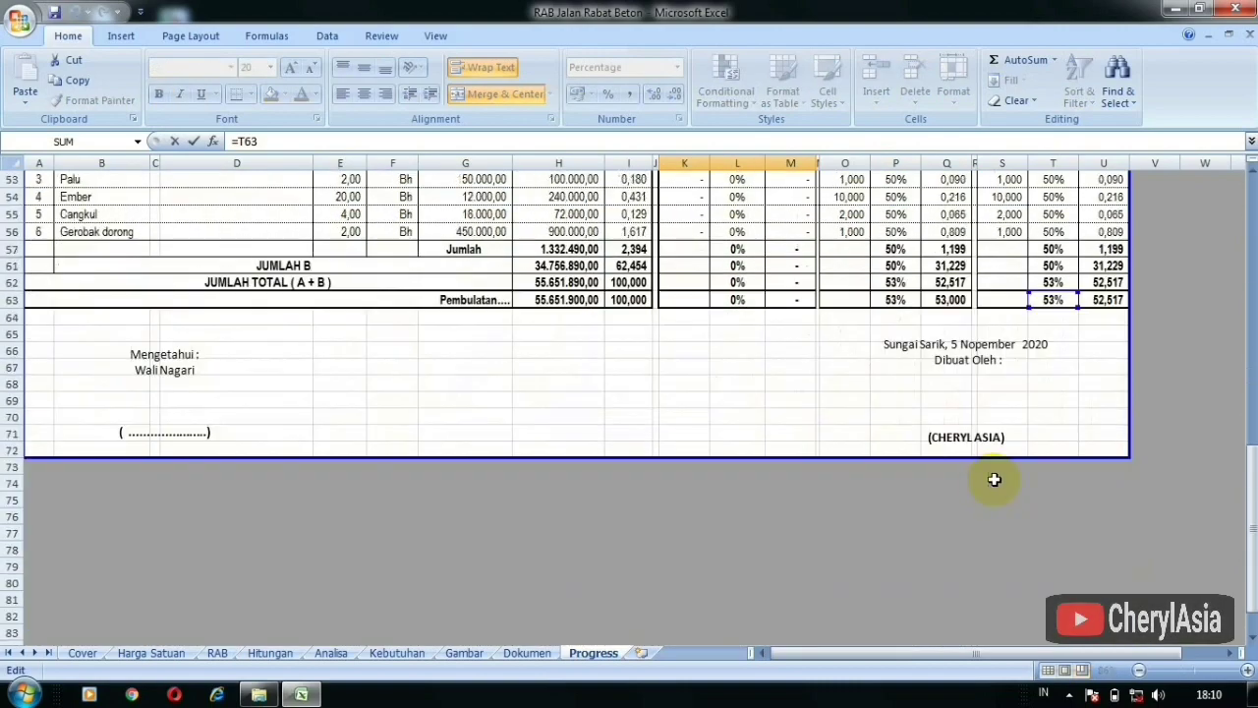
pyautogui.scroll(4, 1033, 486)
pyautogui.scroll(4, 1042, 477)
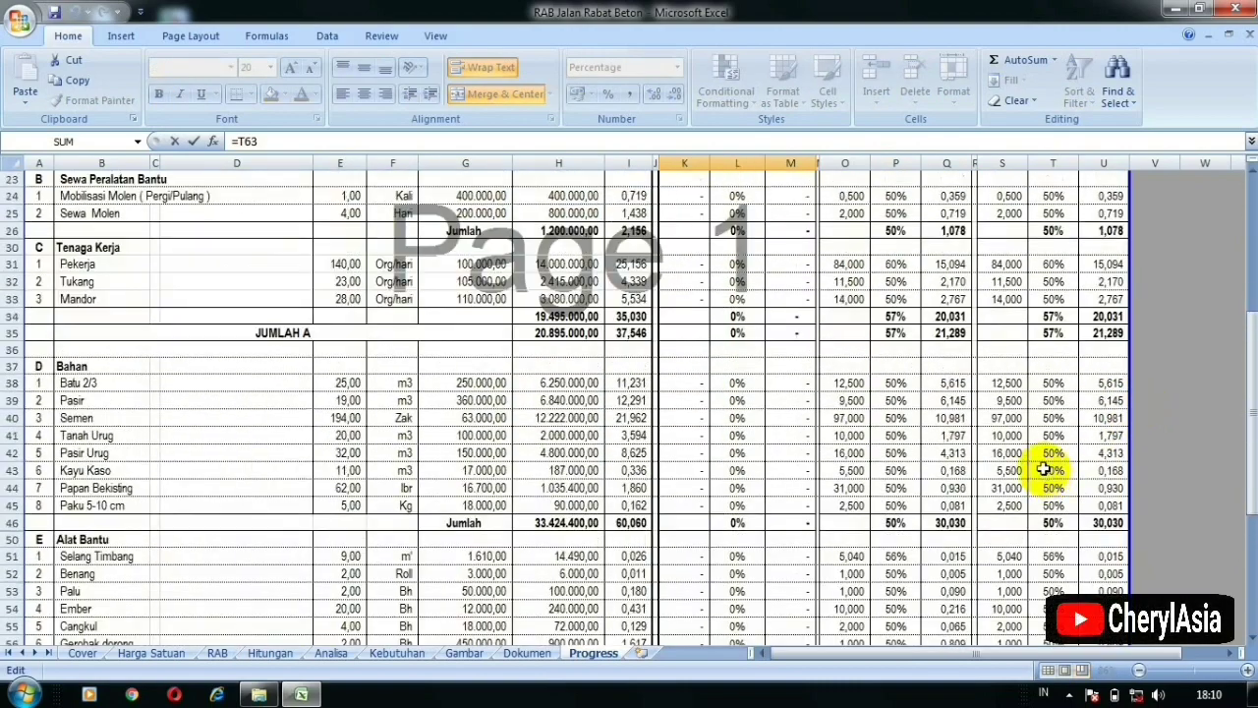
pyautogui.press('Escape')
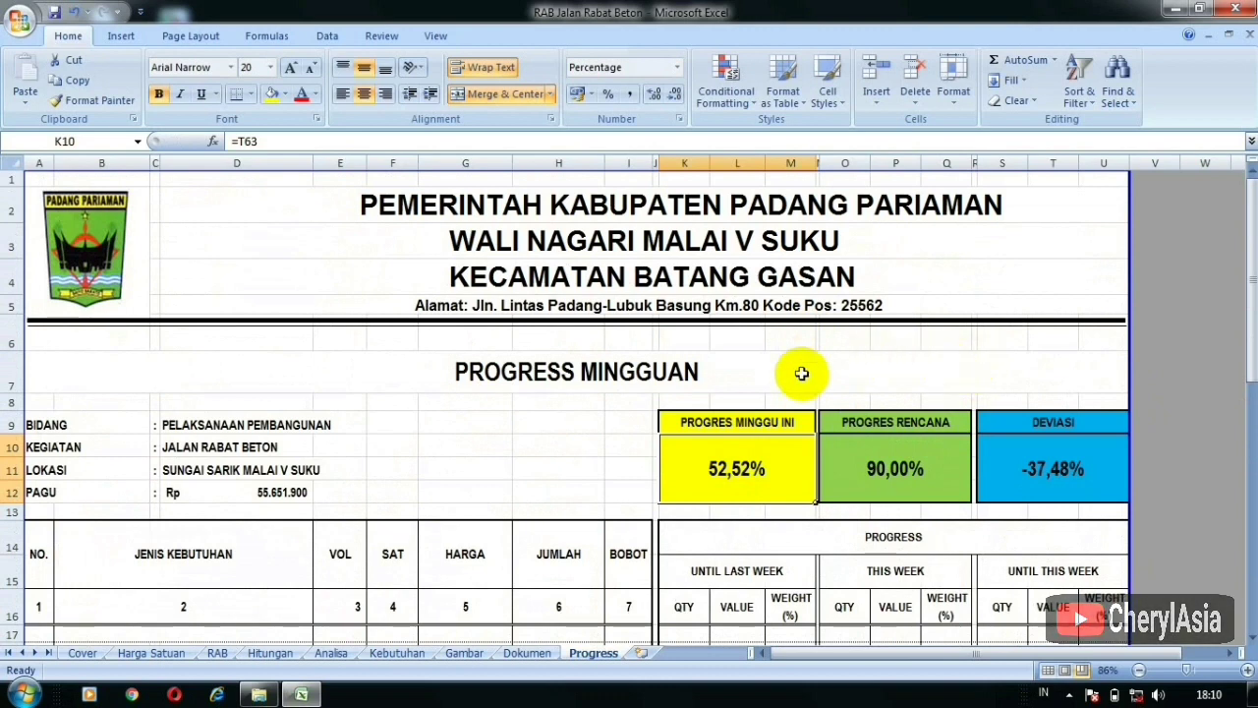
# Set the Progres Rencana value to 50%.
pyautogui.click(895, 464)
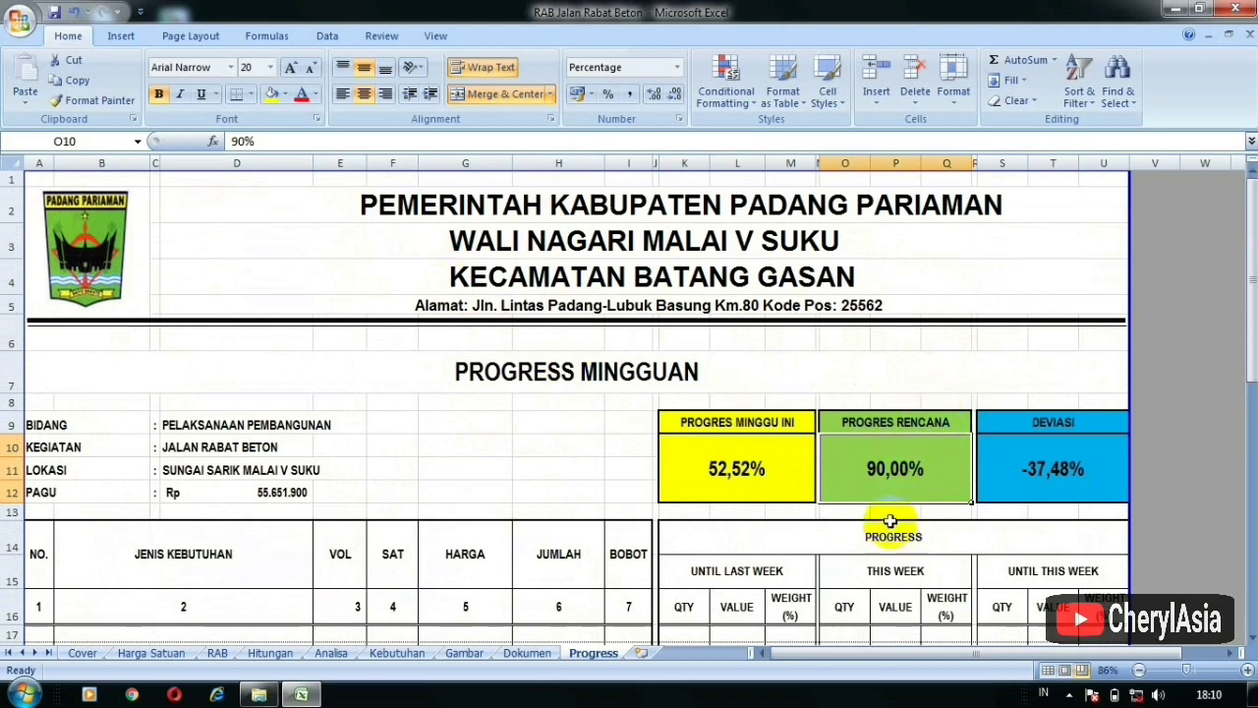
pyautogui.write('5')
pyautogui.press('Return')
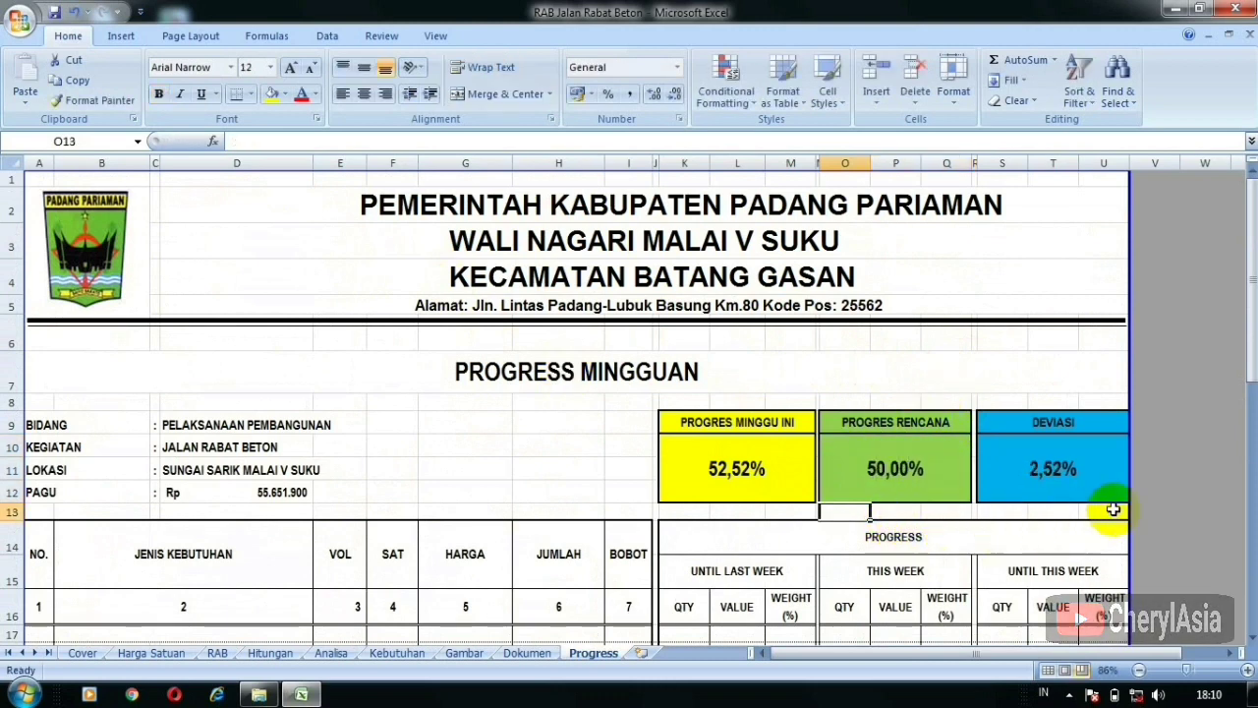
# Examine the Deviasi formula and the Progres Rencana and Progres Minggu Ini cells it compares.
pyautogui.click(1071, 443)
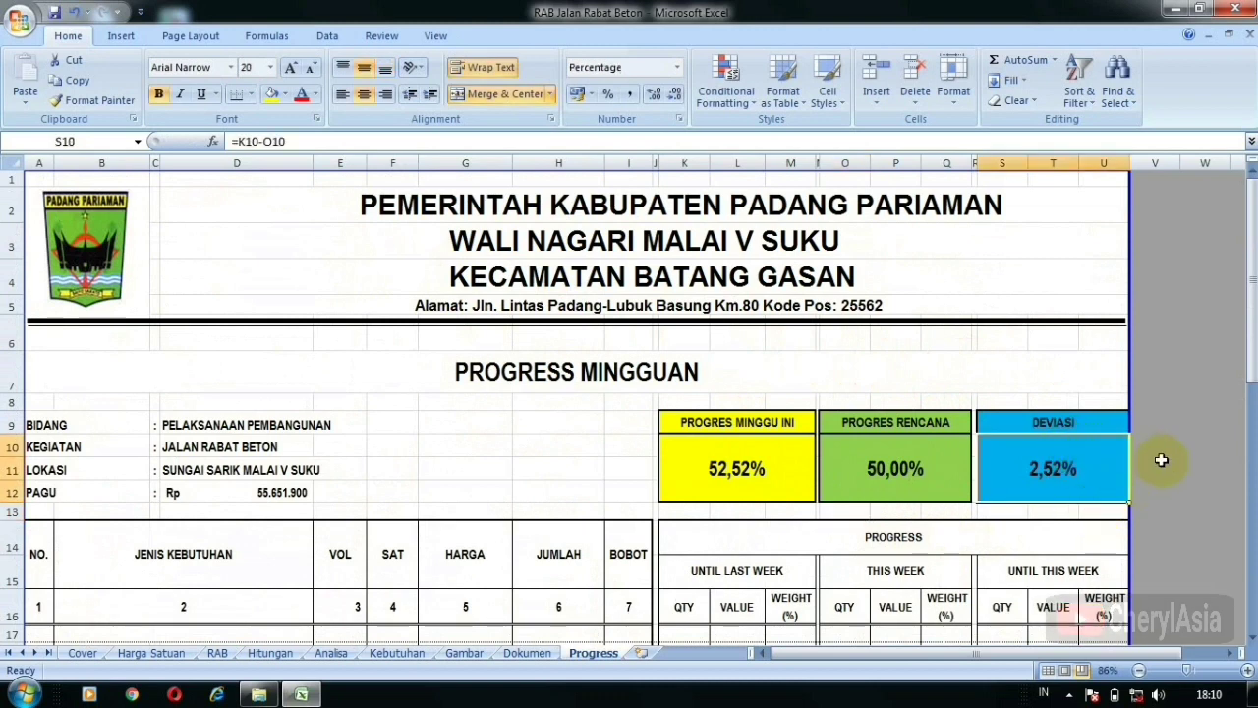
pyautogui.click(1164, 425)
pyautogui.click(1013, 482)
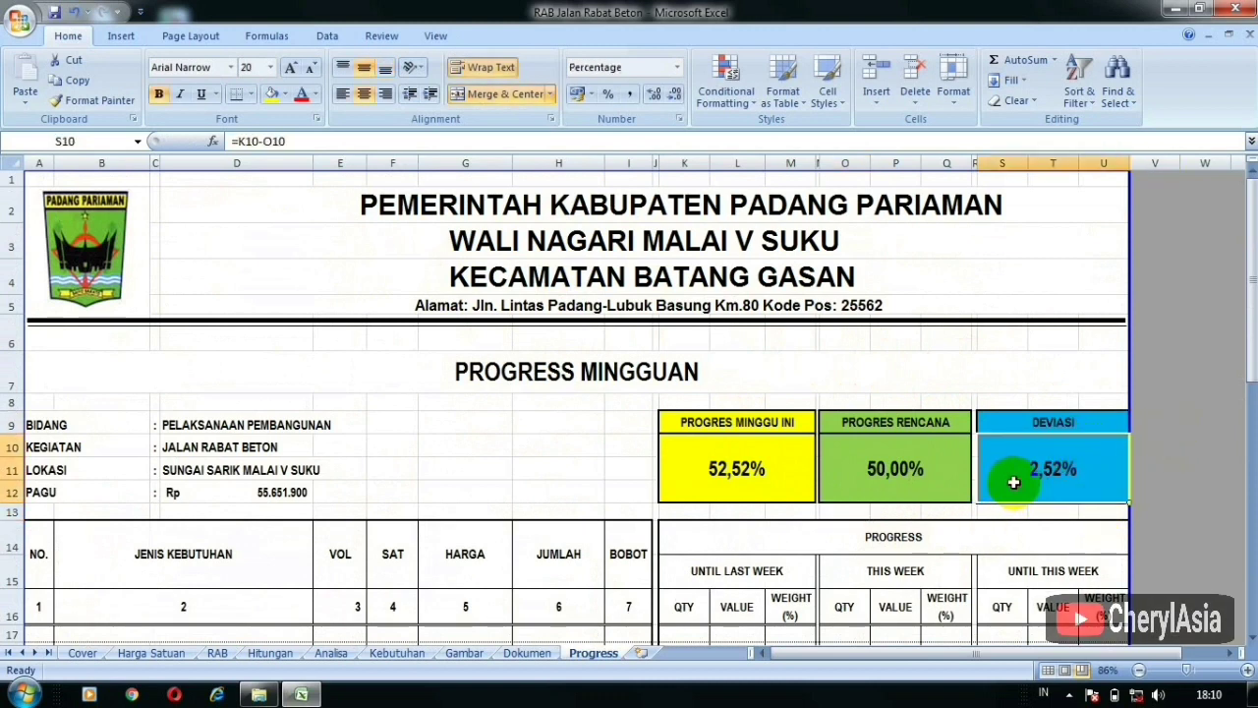
pyautogui.click(1180, 449)
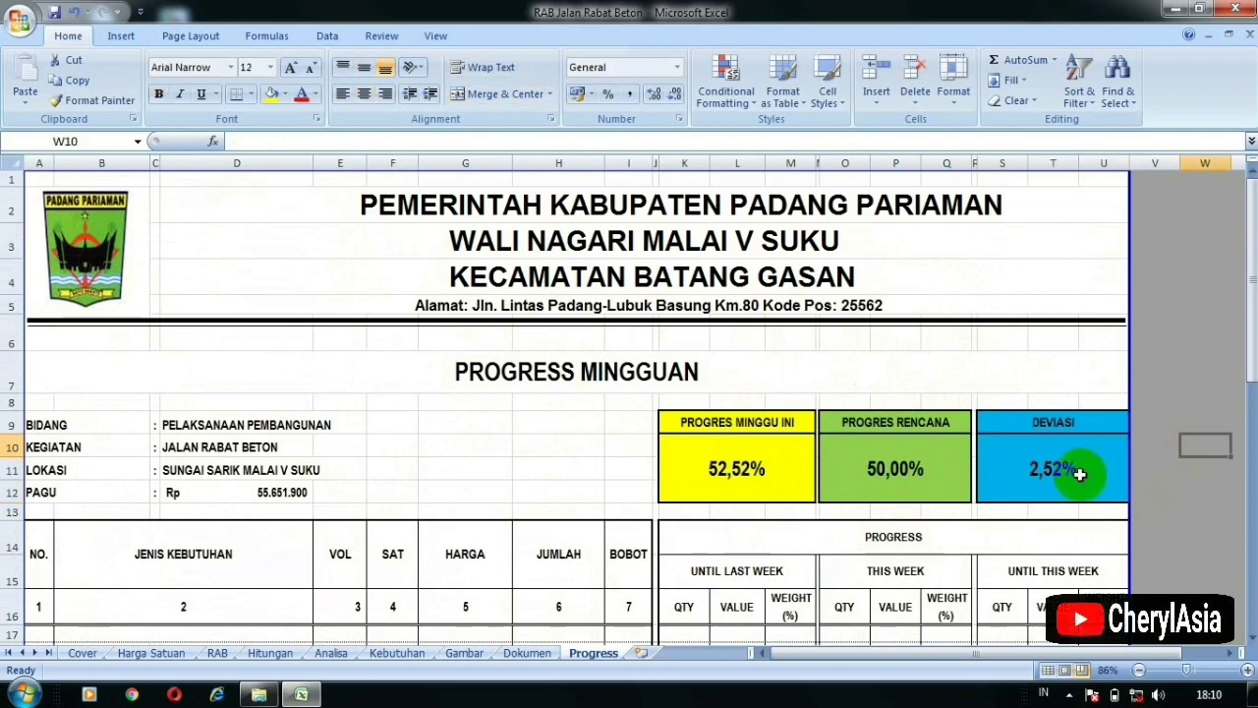
pyautogui.click(1023, 475)
pyautogui.click(1051, 421)
pyautogui.click(1051, 460)
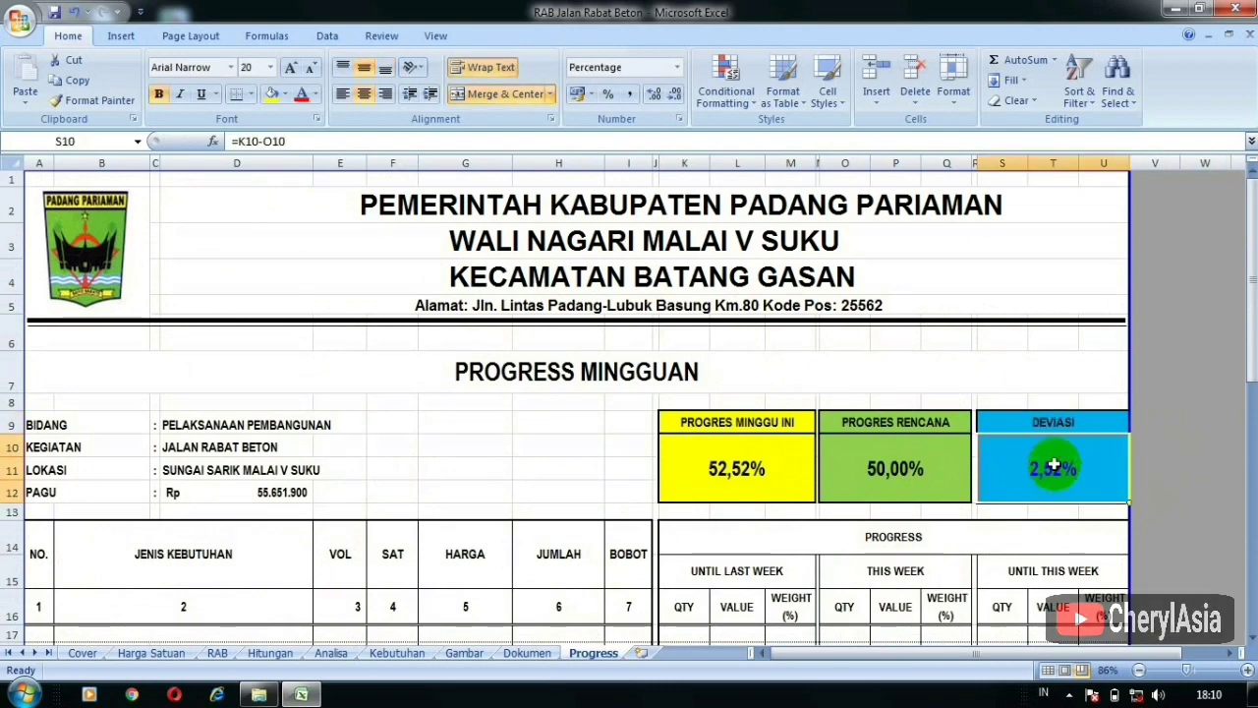
pyautogui.scroll(-1, 924, 473)
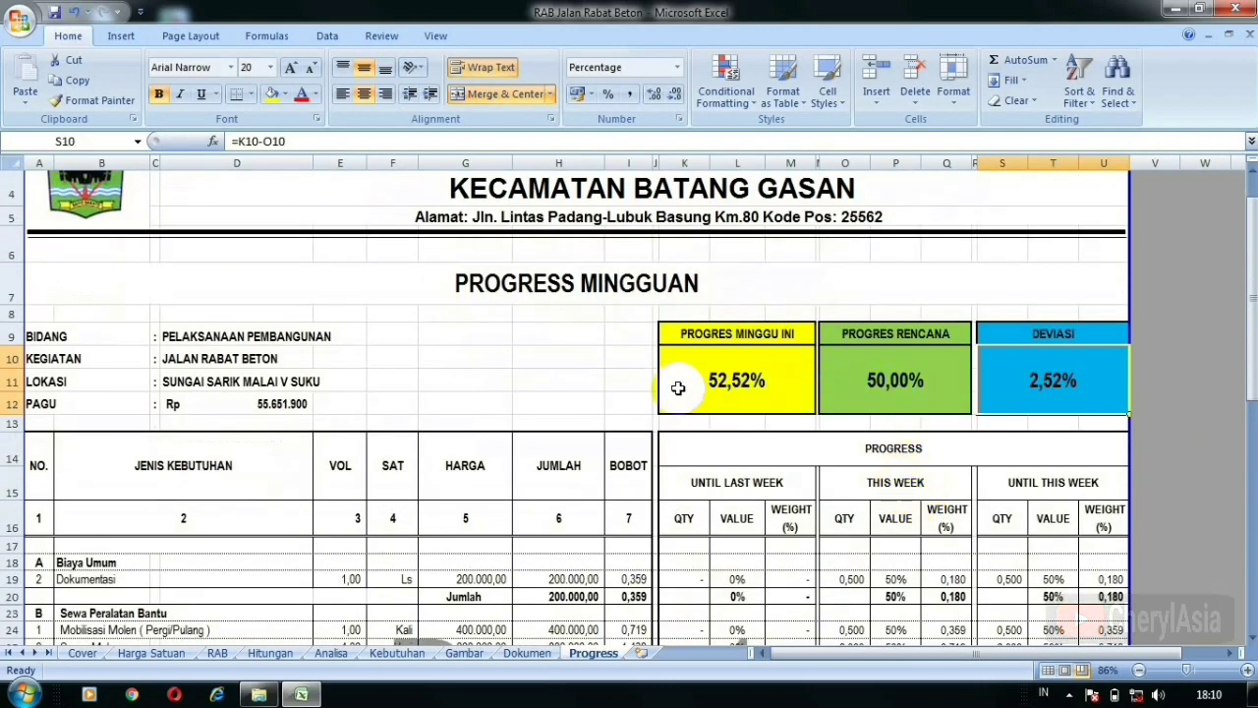
pyautogui.click(905, 359)
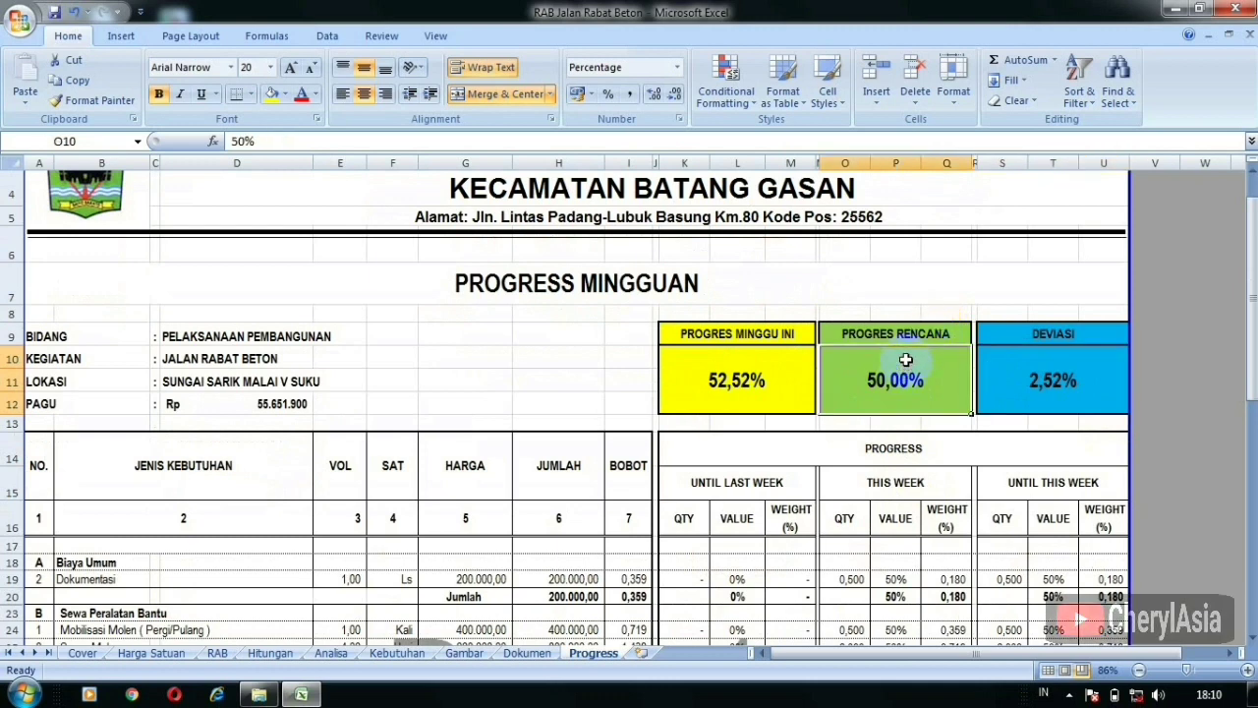
pyautogui.click(736, 379)
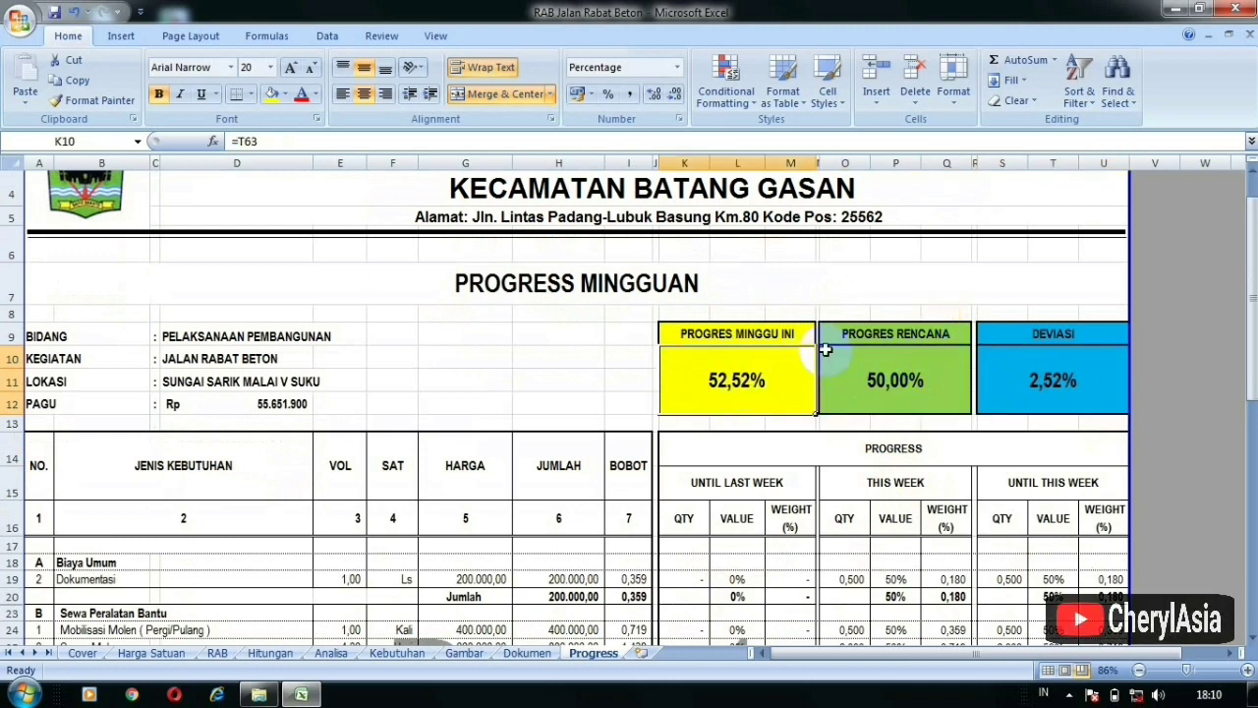
pyautogui.click(1078, 381)
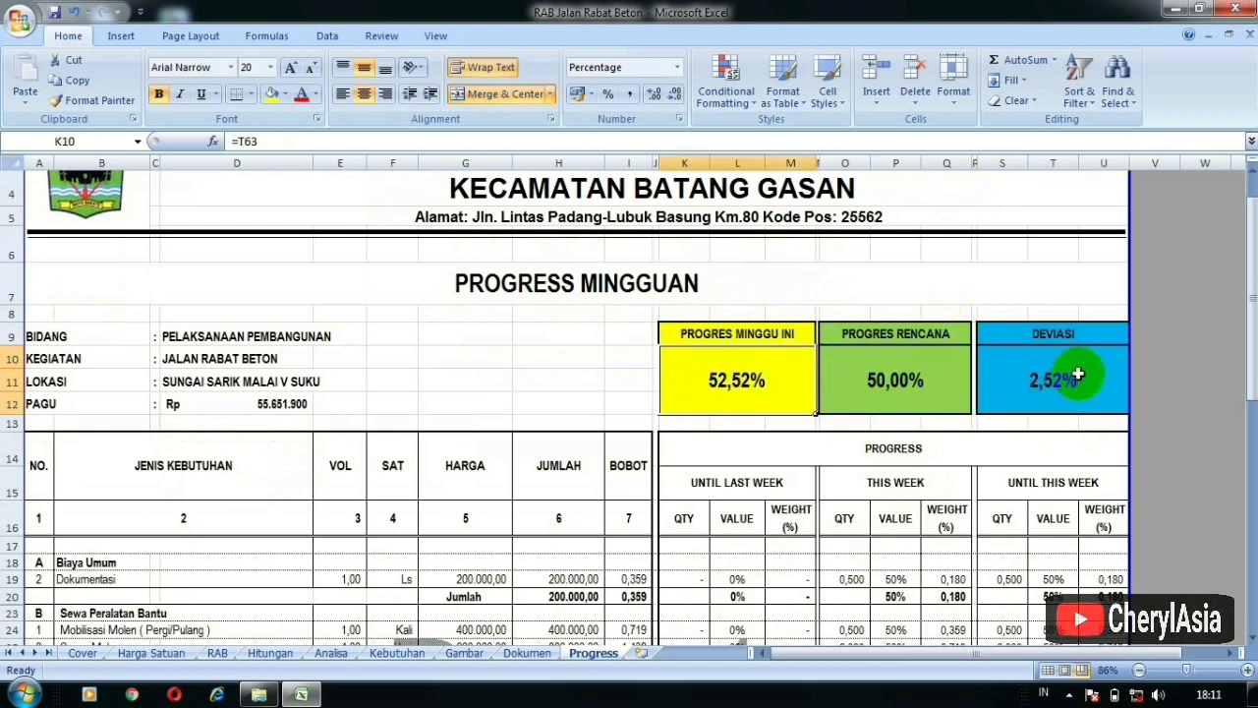
# Change the Deviasi heading above the blue box to "DEVIASI(-/+)".
pyautogui.click(1063, 331)
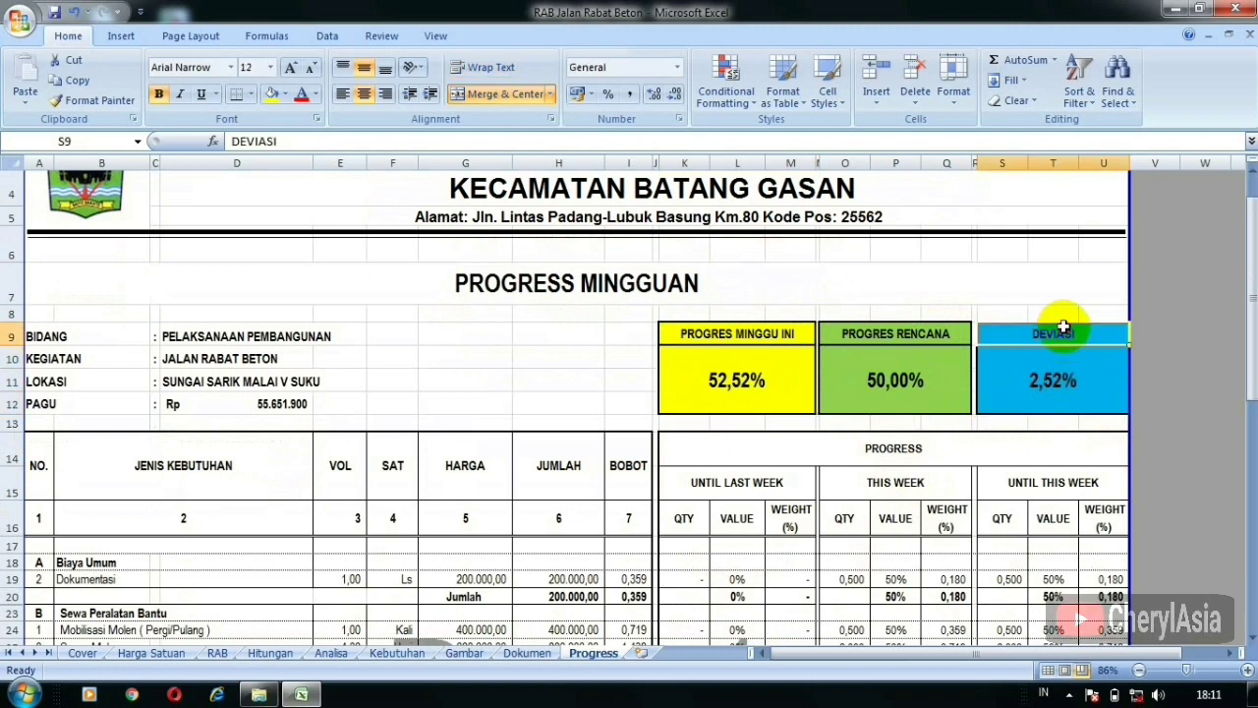
pyautogui.press('F2')
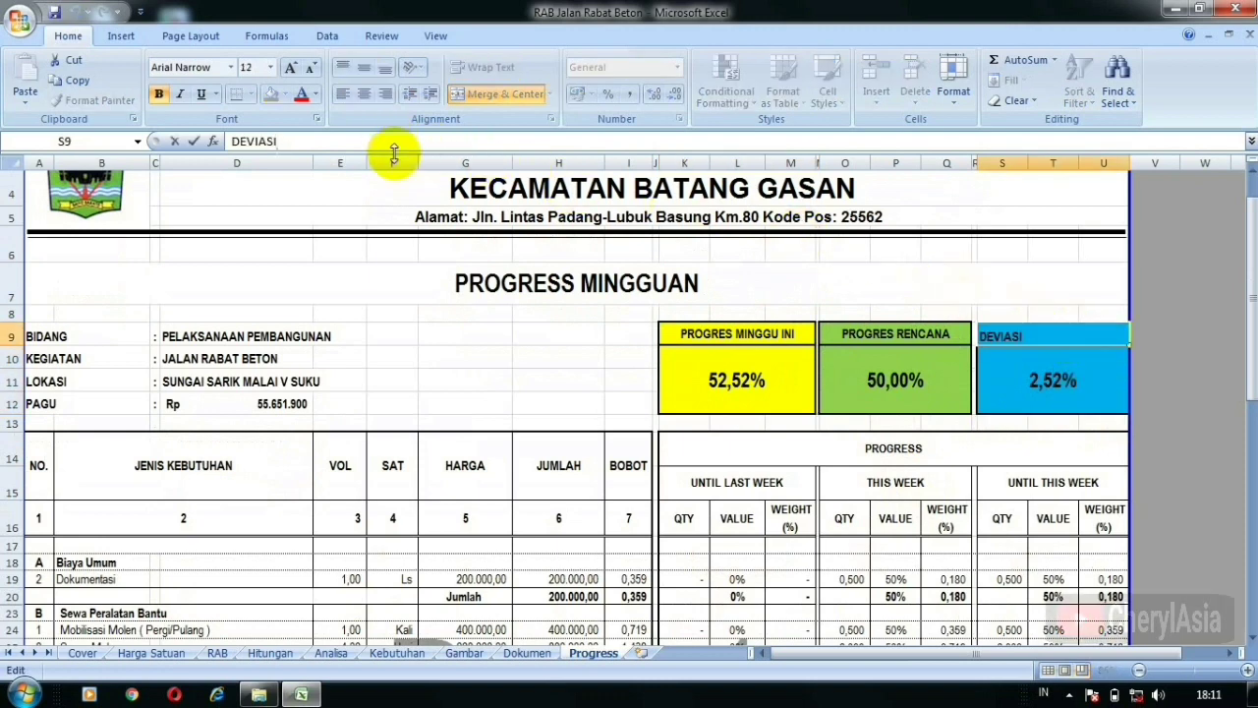
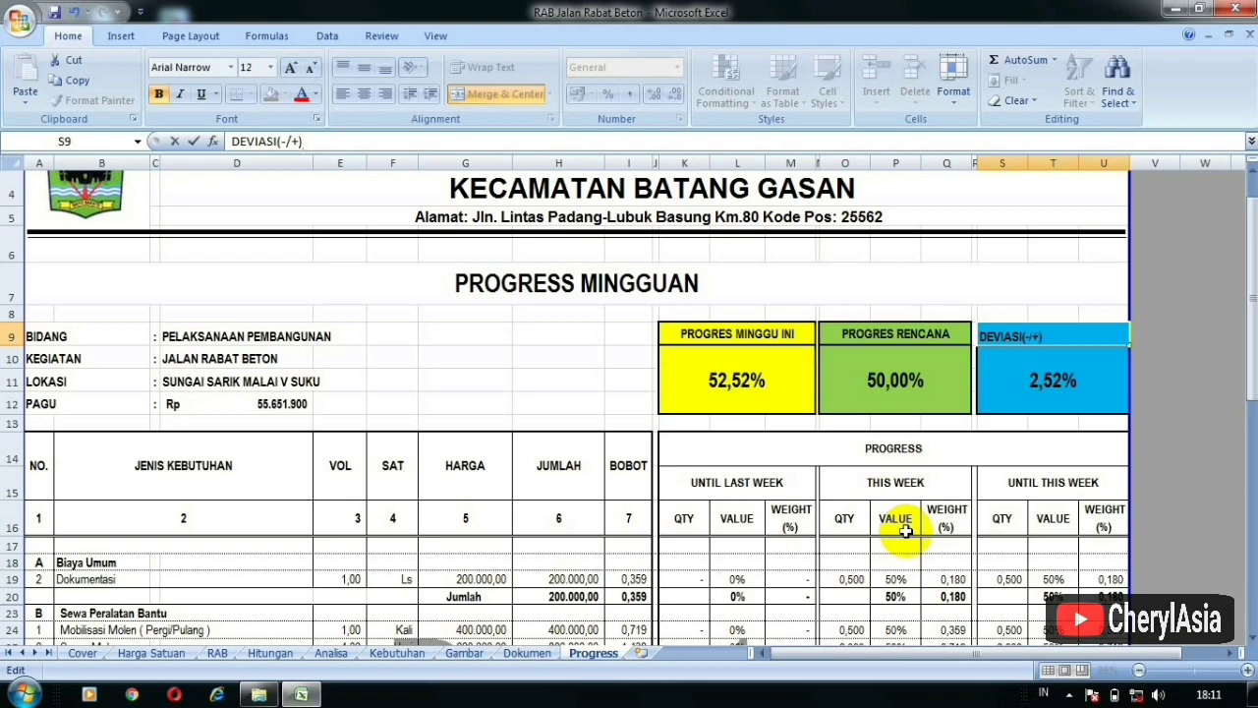
pyautogui.click(1016, 515)
# Review the Progress sheet from the signature block up through the item rows, including the unit price lookup formula for Kayu Kaso.
pyautogui.scroll(-15, 1018, 508)
pyautogui.click(781, 434)
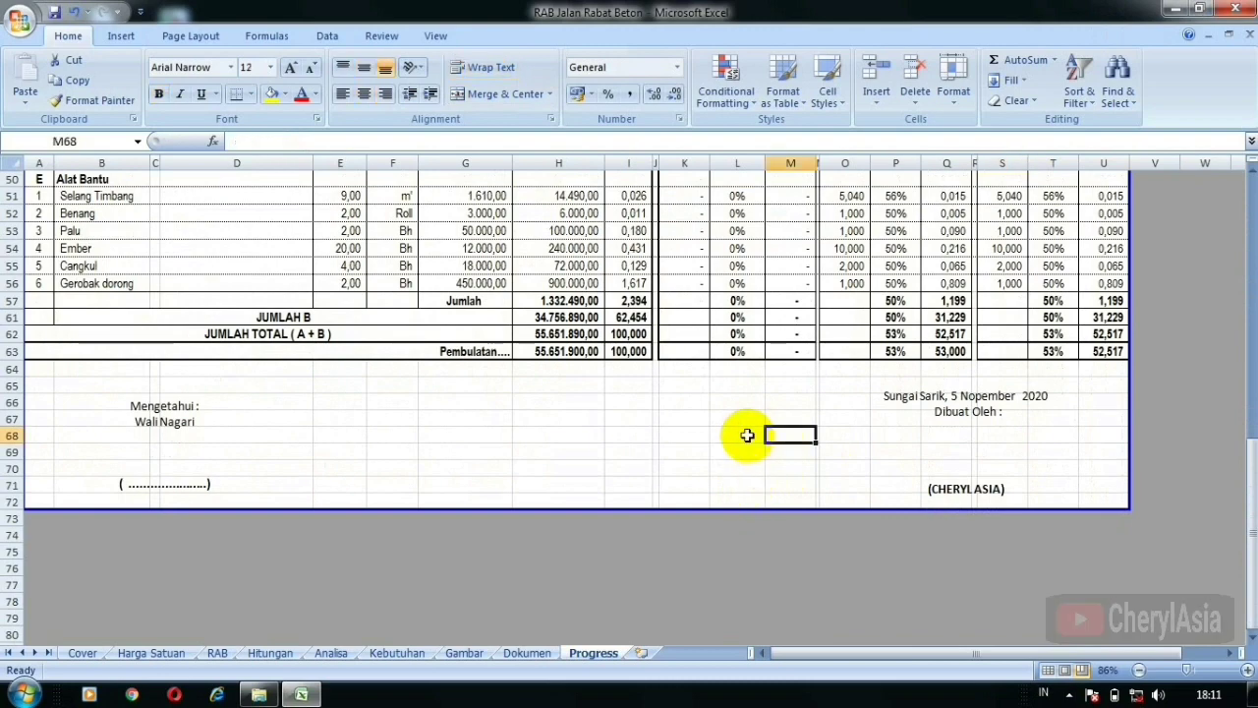
pyautogui.scroll(3, 491, 444)
pyautogui.click(819, 473)
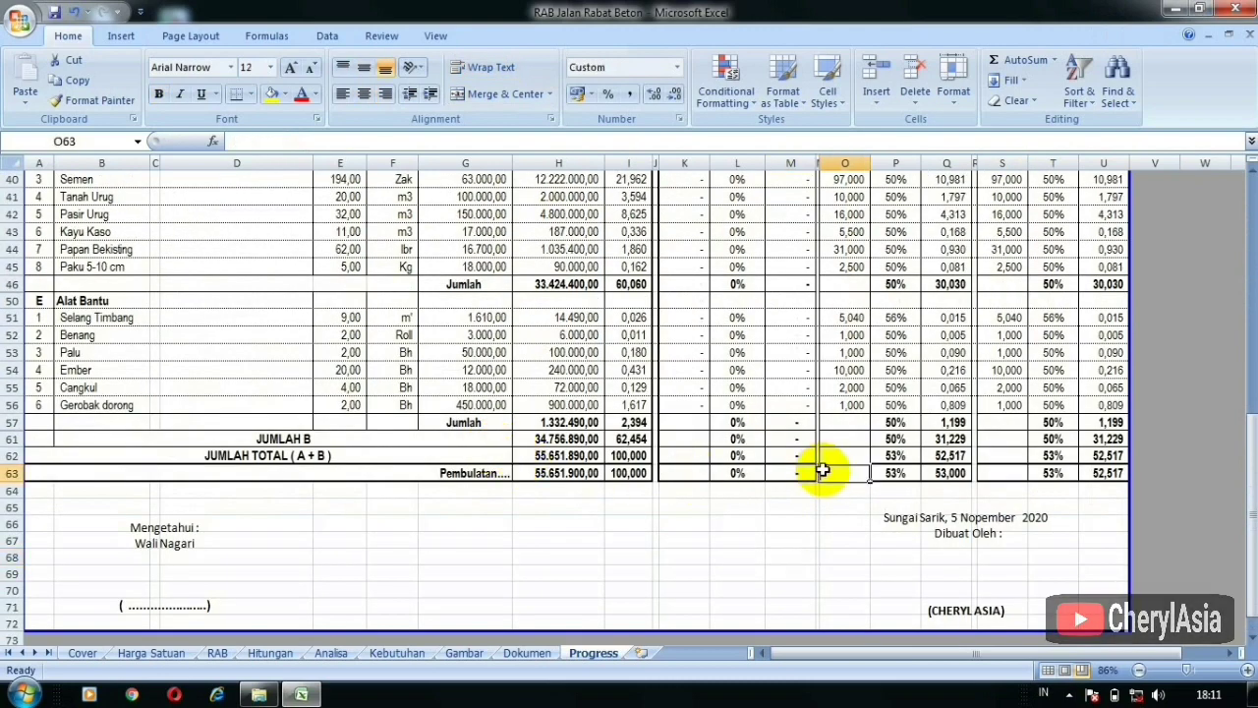
pyautogui.click(720, 334)
pyautogui.scroll(-4, 721, 332)
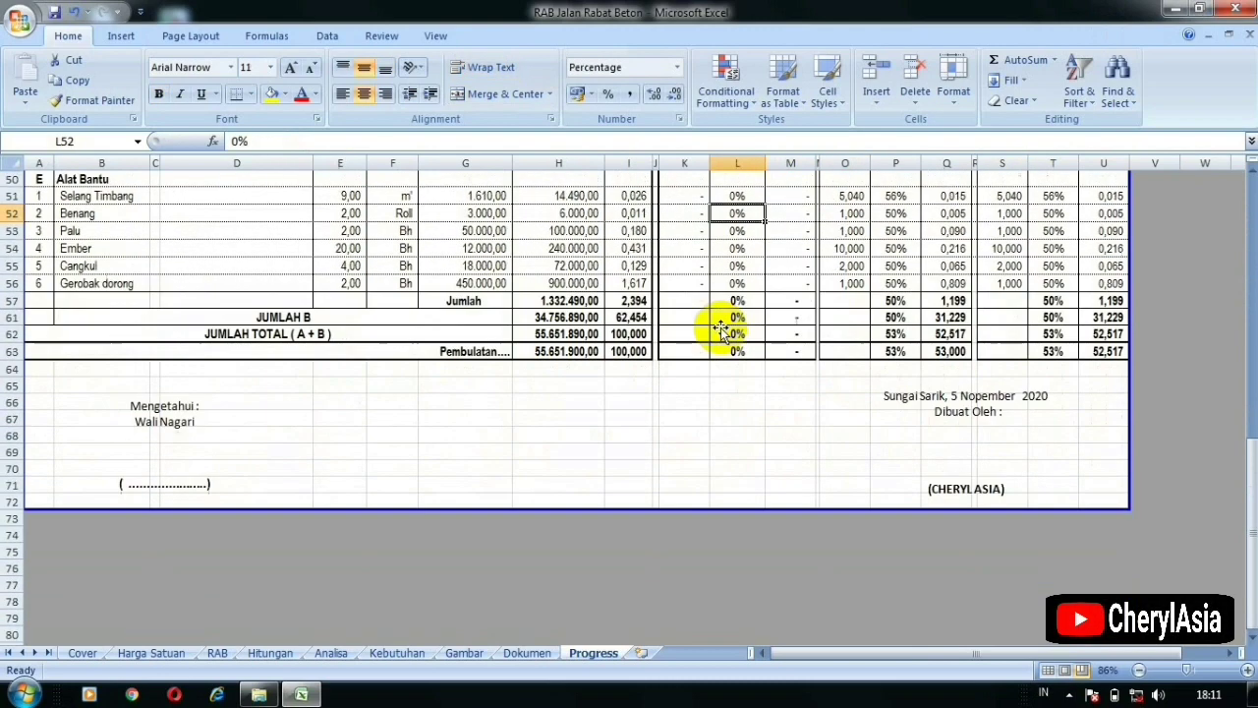
pyautogui.scroll(9, 719, 329)
pyautogui.scroll(8, 721, 329)
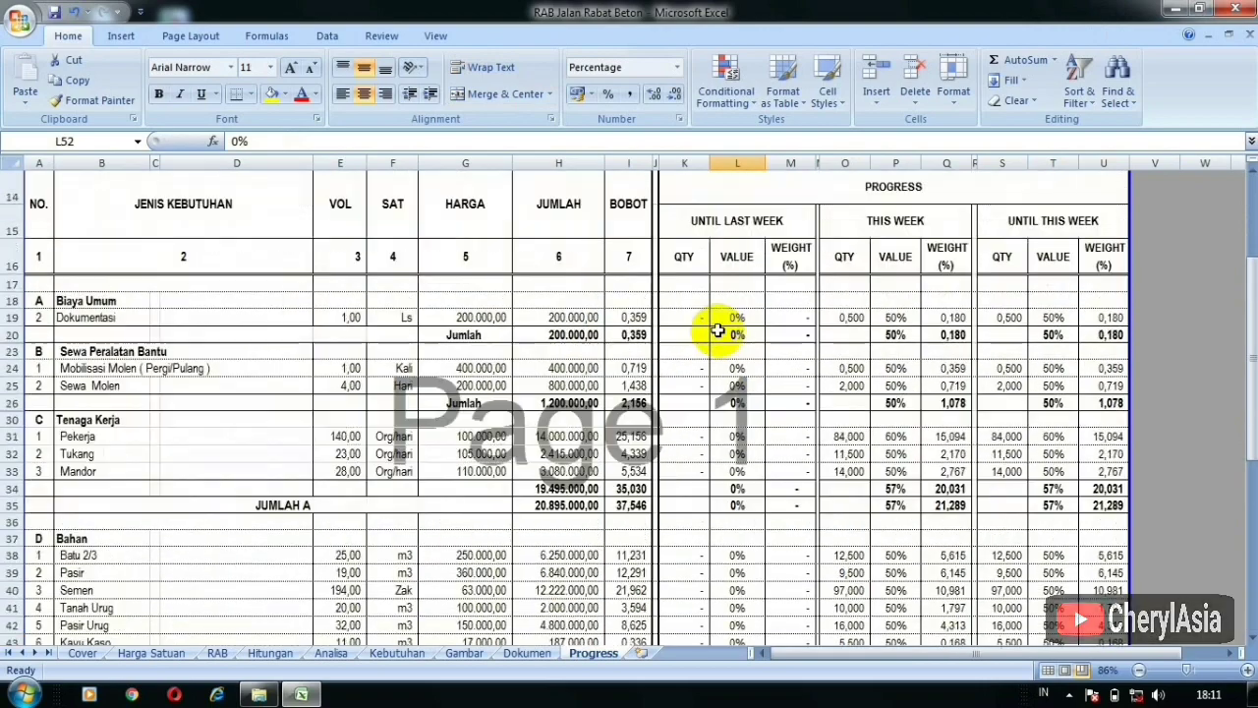
pyautogui.scroll(-6, 745, 331)
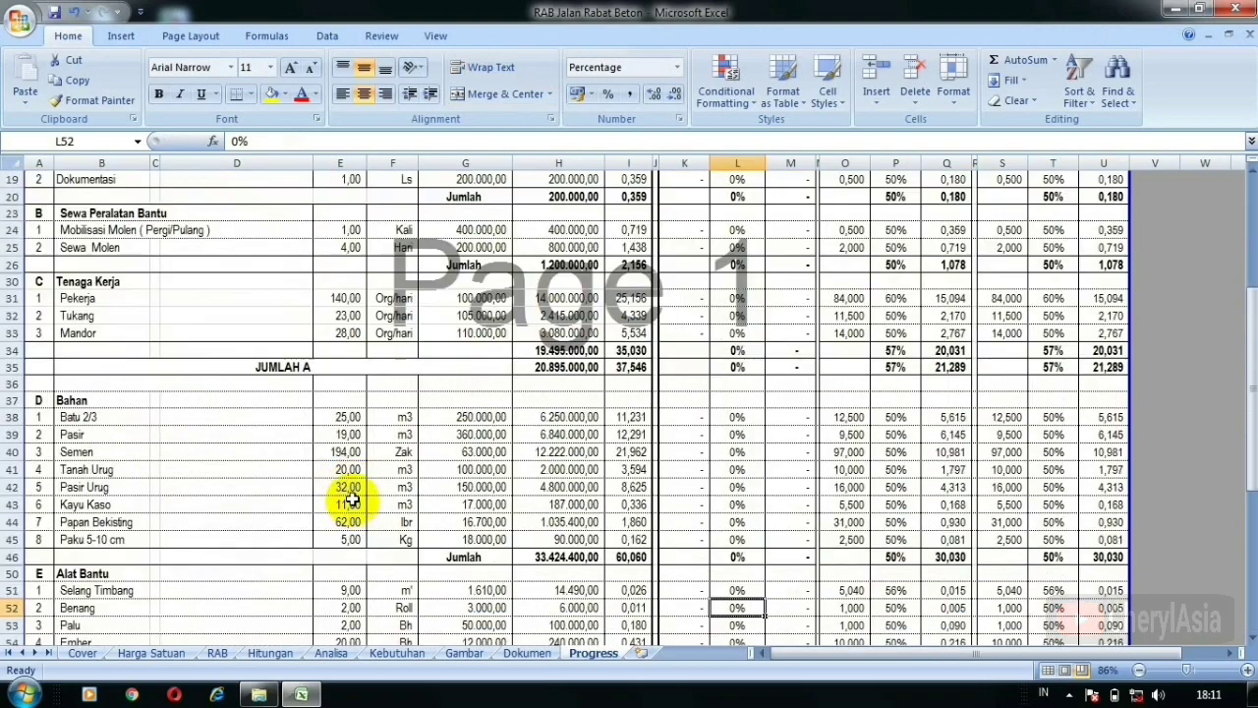
pyautogui.click(559, 469)
pyautogui.click(464, 506)
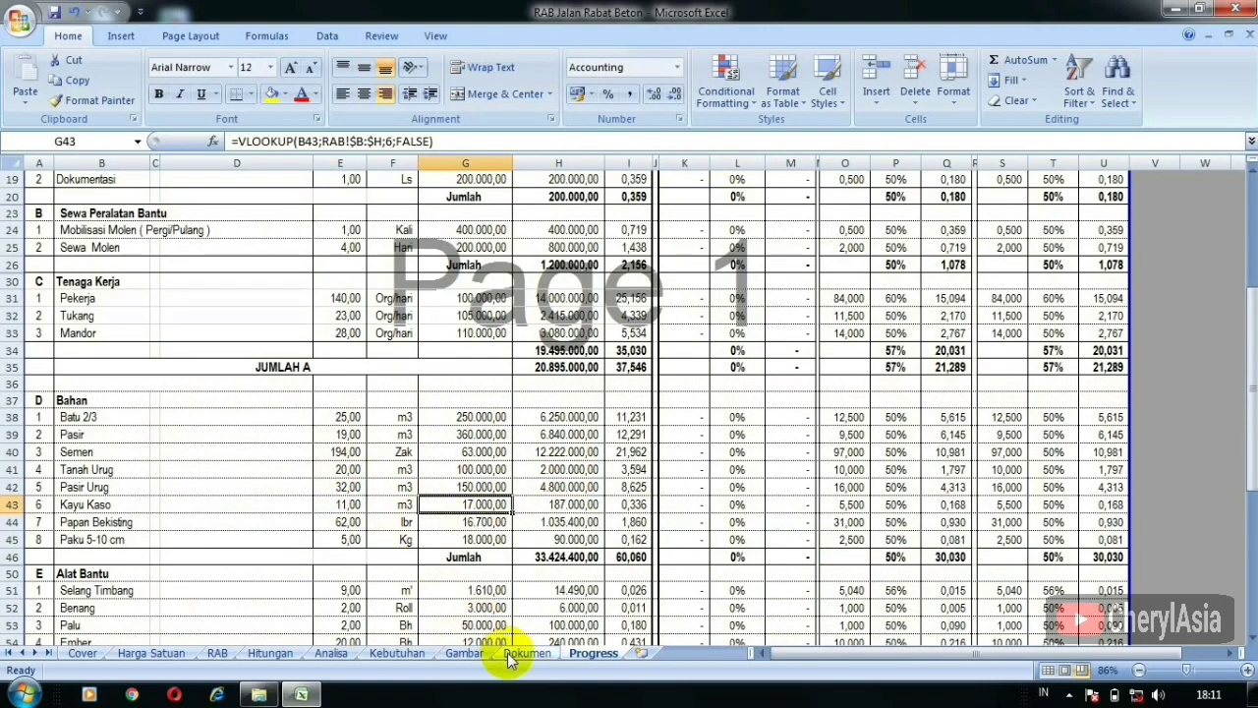
# View the road cross-section on the Gambar sheet and the 0% condition photos on the Dokumen sheet.
pyautogui.click(512, 657)
pyautogui.click(477, 657)
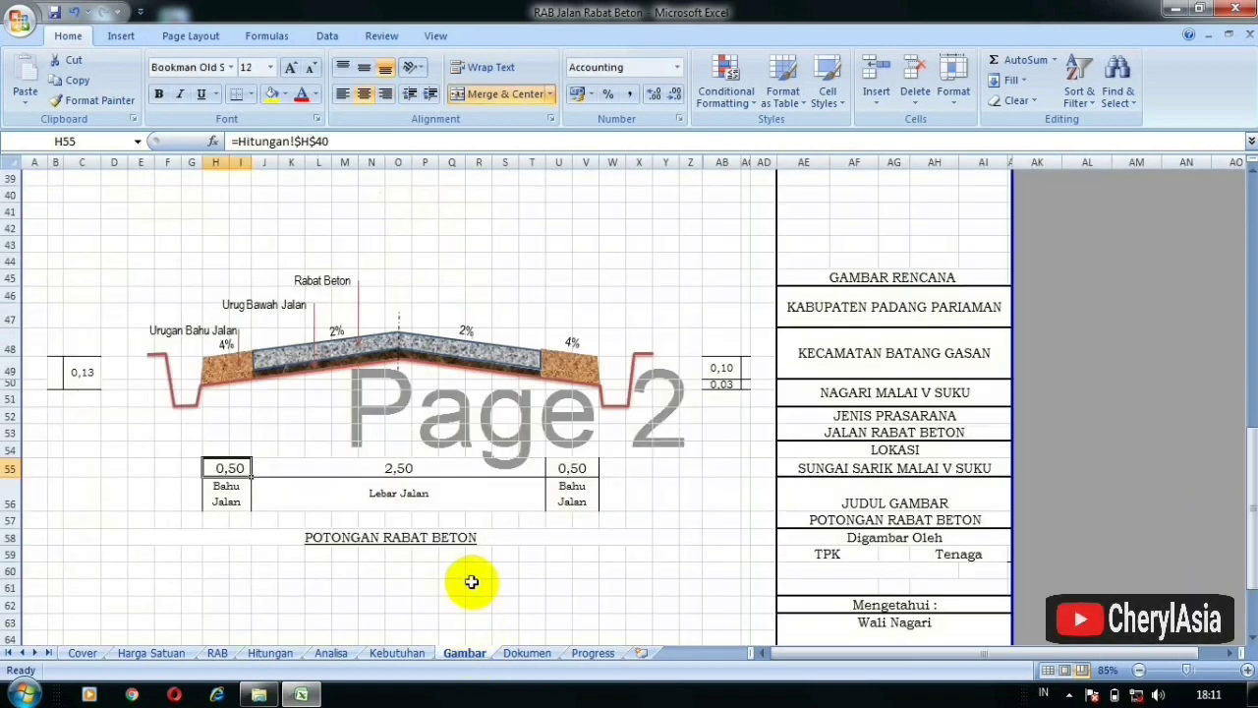
pyautogui.click(546, 654)
pyautogui.scroll(-7, 478, 471)
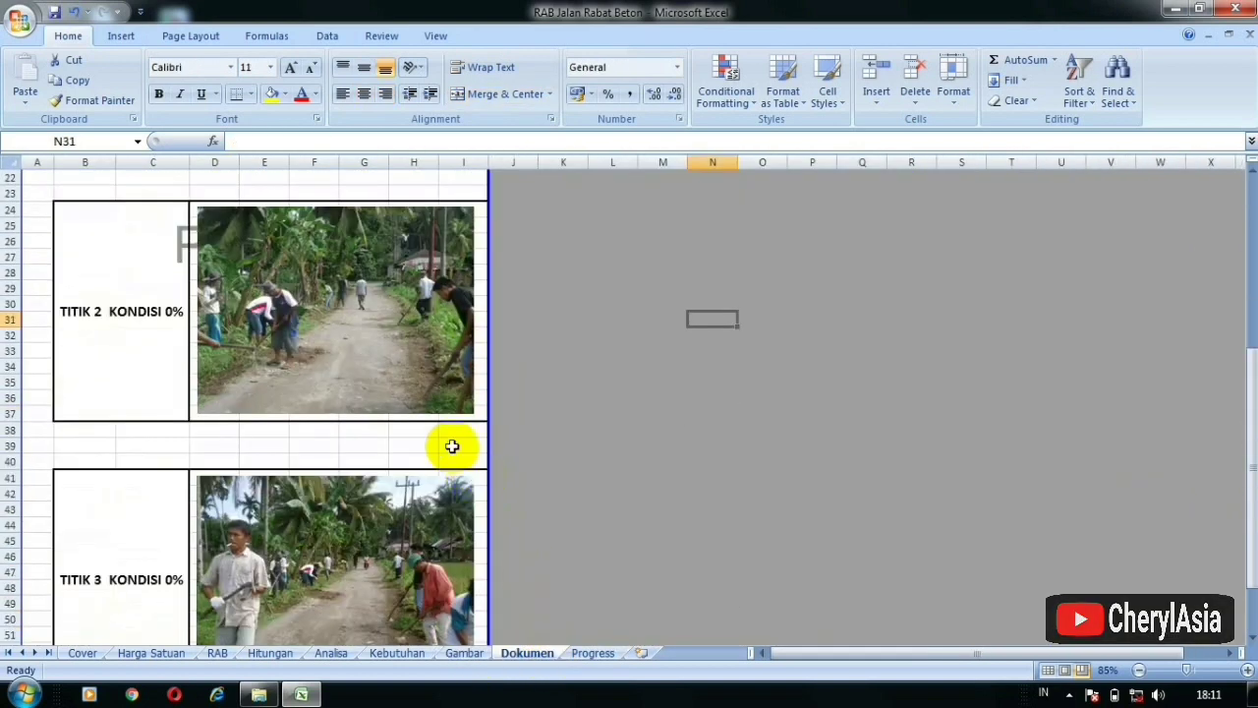
pyautogui.scroll(-1, 808, 447)
pyautogui.click(807, 460)
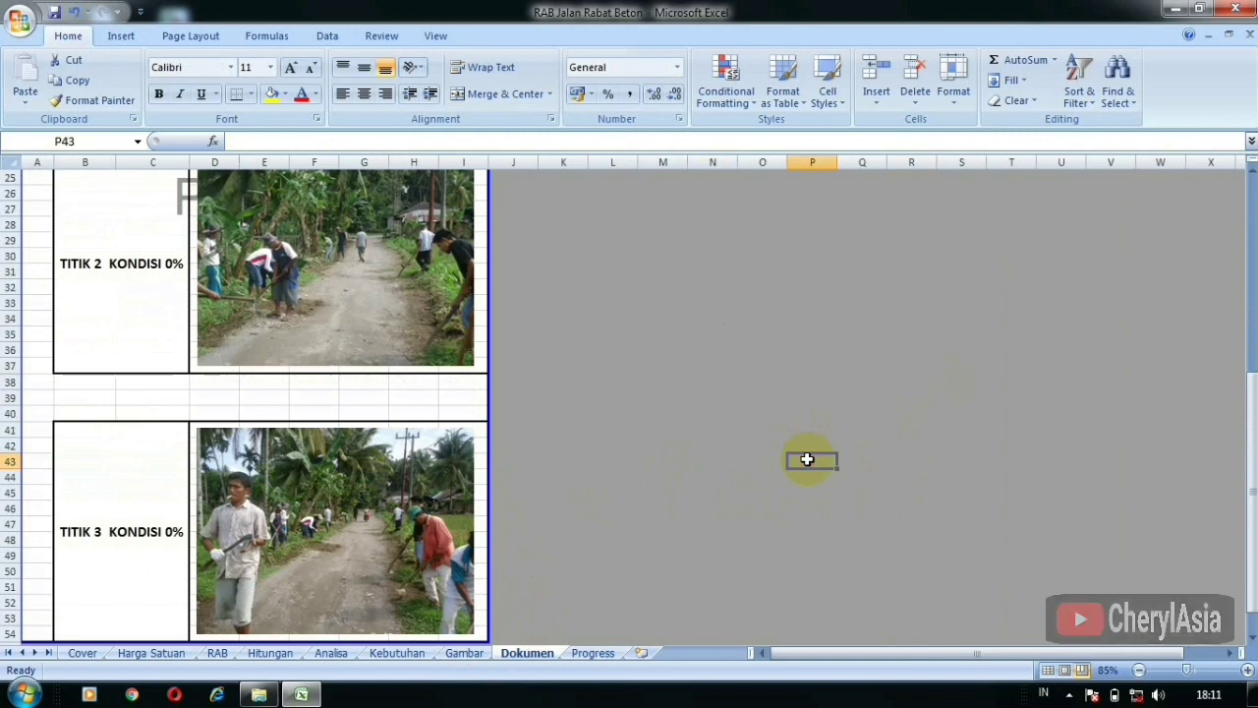